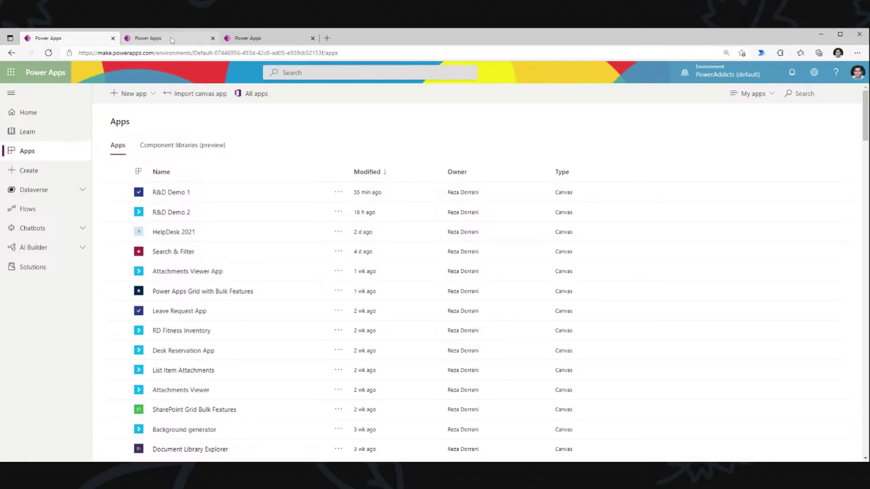
- Switch to the R&D Demo 1 app in the editor and examine its connected data sources
click(148, 38)
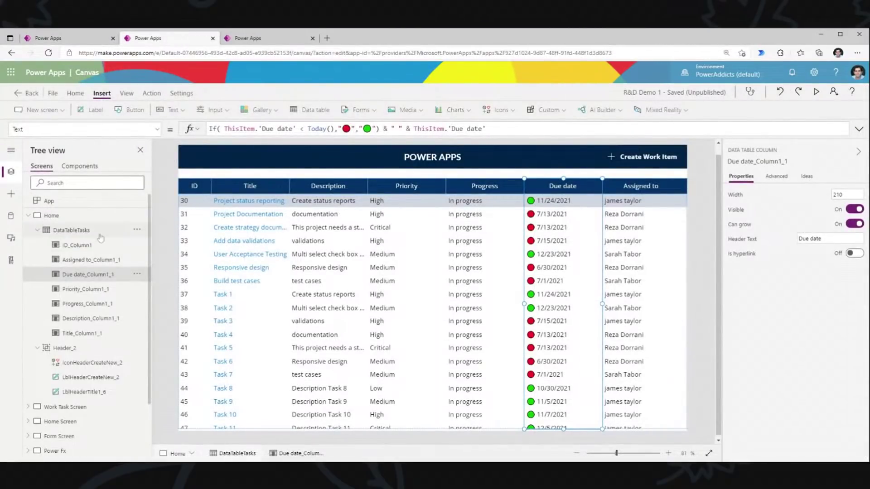
click(29, 216)
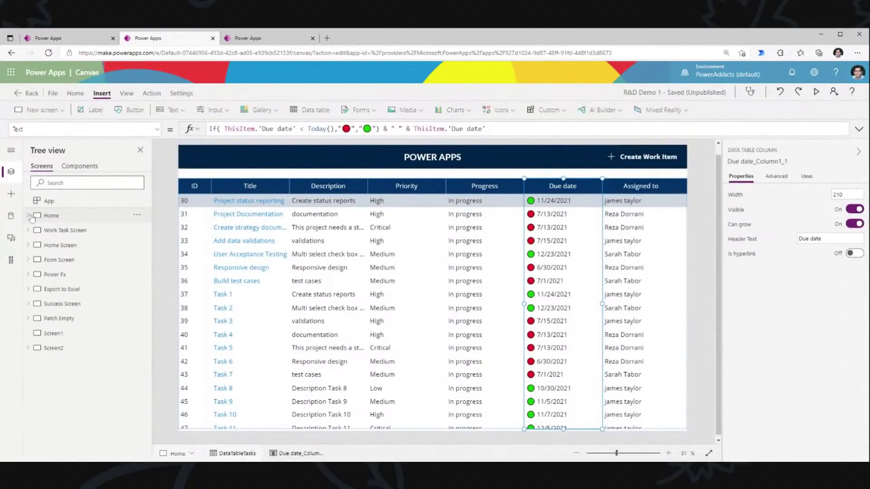
click(11, 216)
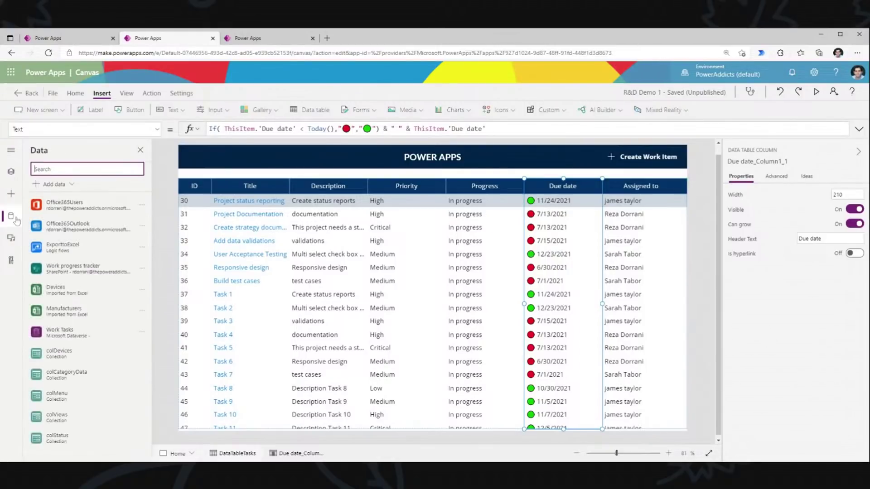
mouse_move(106, 271)
click(10, 171)
- Inspect the DataTableTasks table's Items formula and the list of fields it shows
click(361, 339)
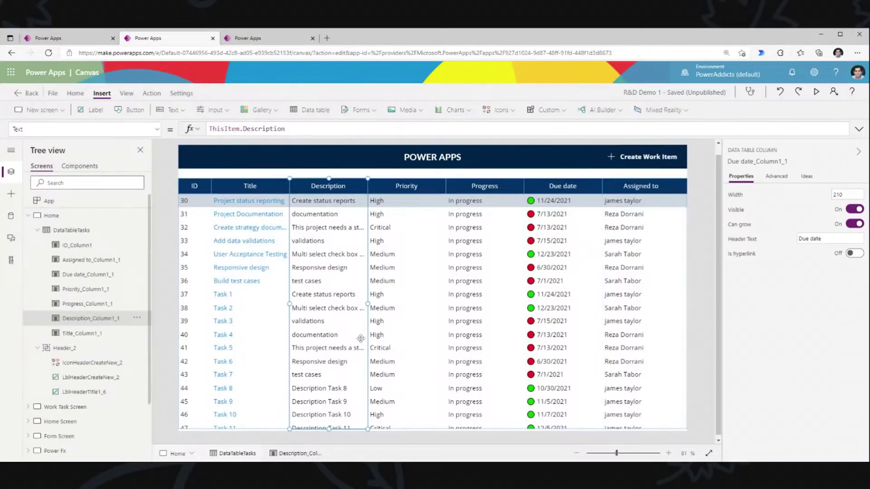
click(59, 231)
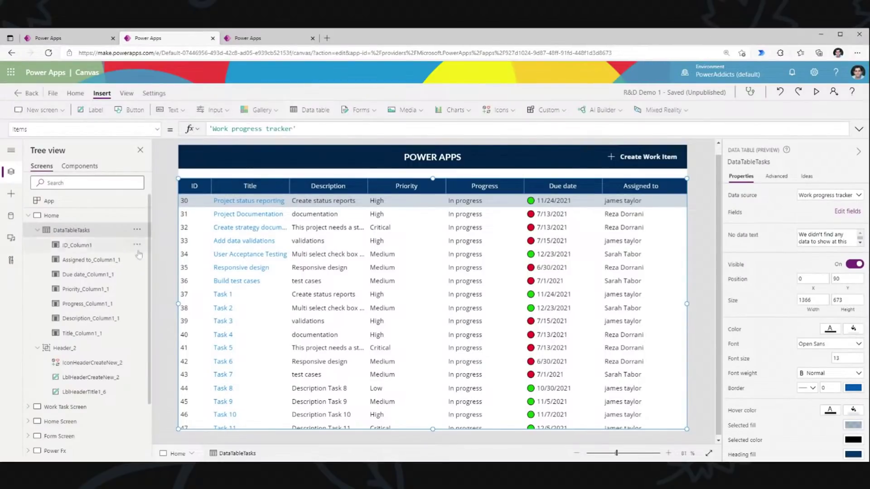
click(297, 129)
click(846, 212)
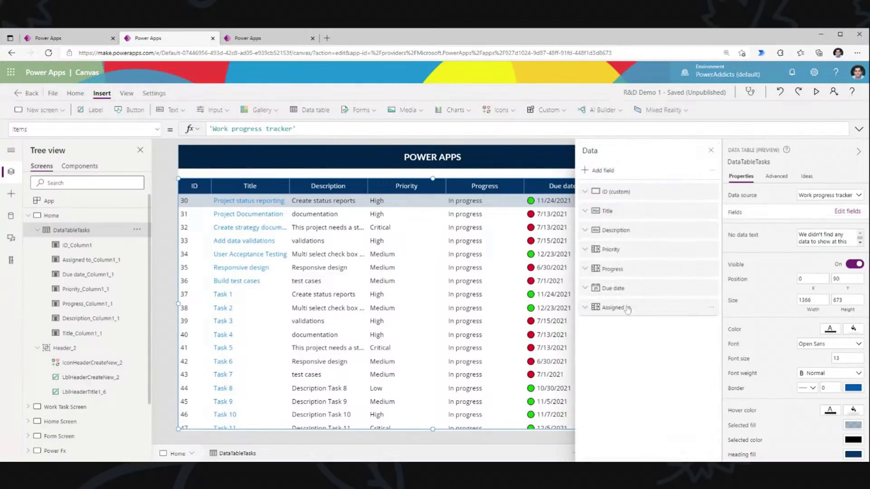
click(710, 150)
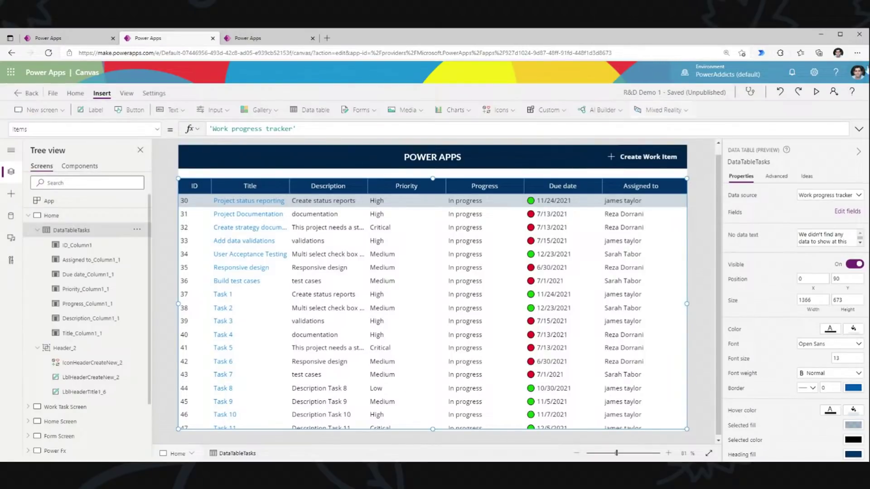
- Preview the app, viewing the Project status reporting item in view and edit modes and the blank Create Work Item form
click(815, 97)
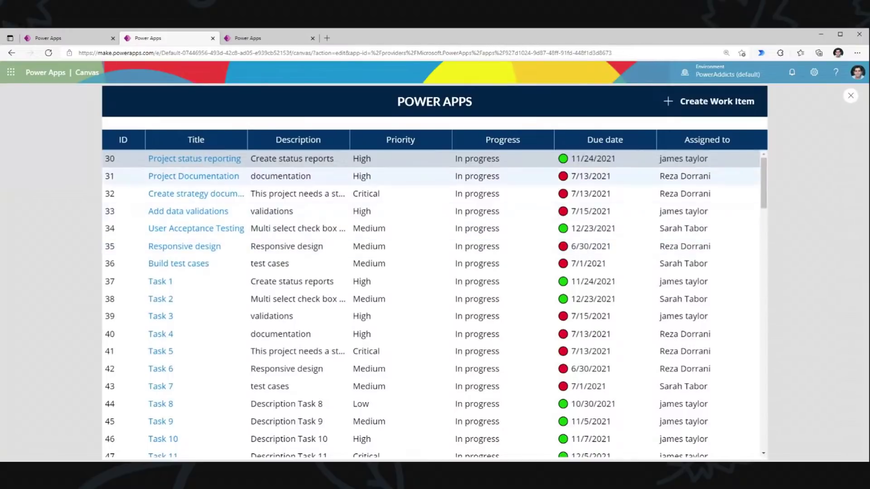
click(192, 160)
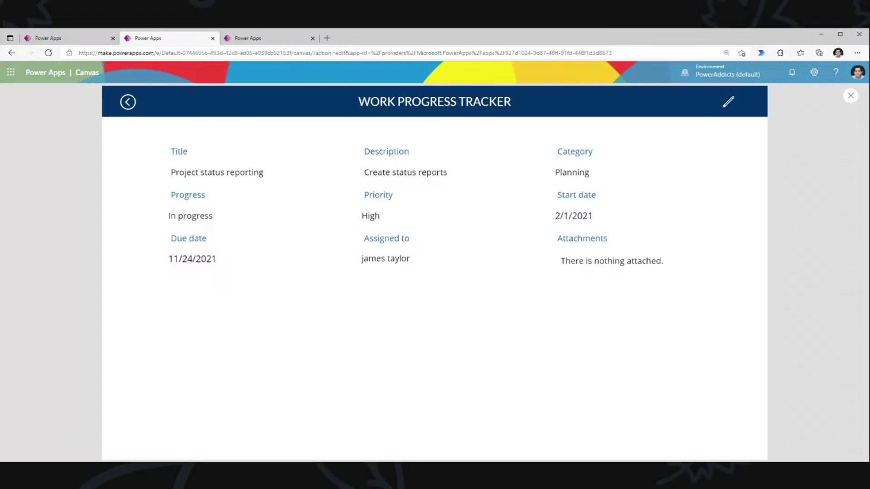
click(728, 102)
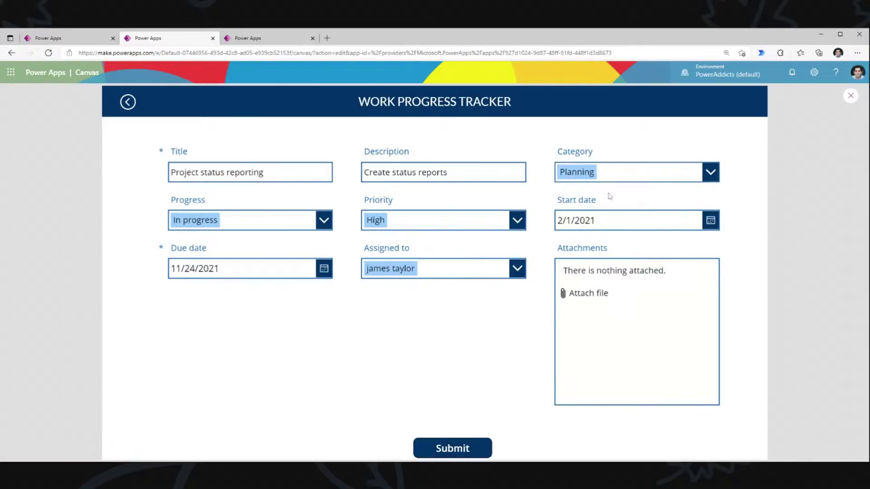
click(128, 102)
click(668, 102)
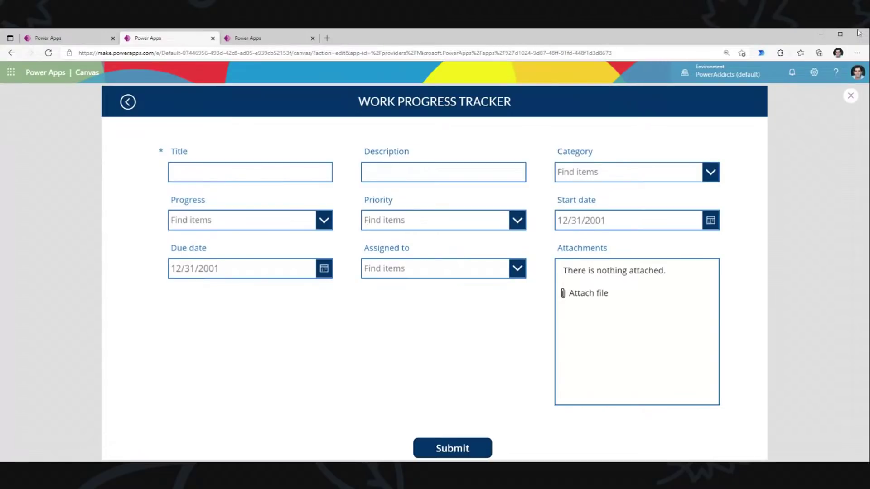
click(851, 97)
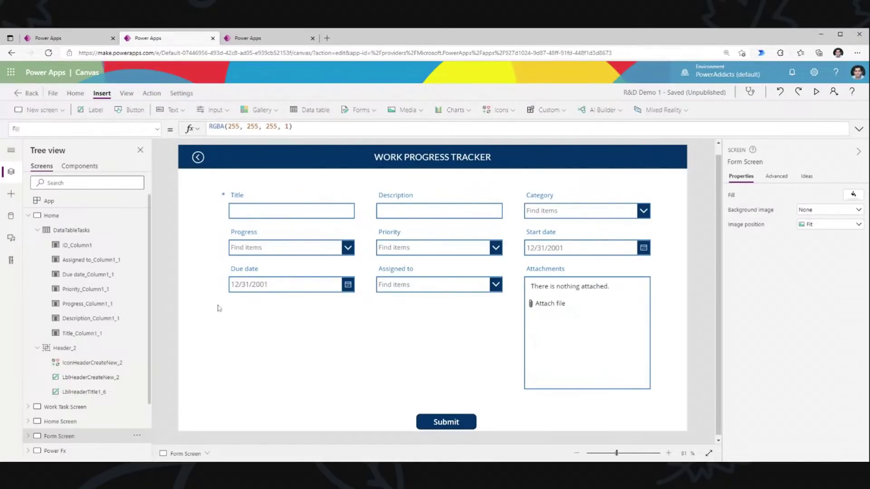
- Select the form on Form Screen and check its data source
click(333, 354)
click(431, 411)
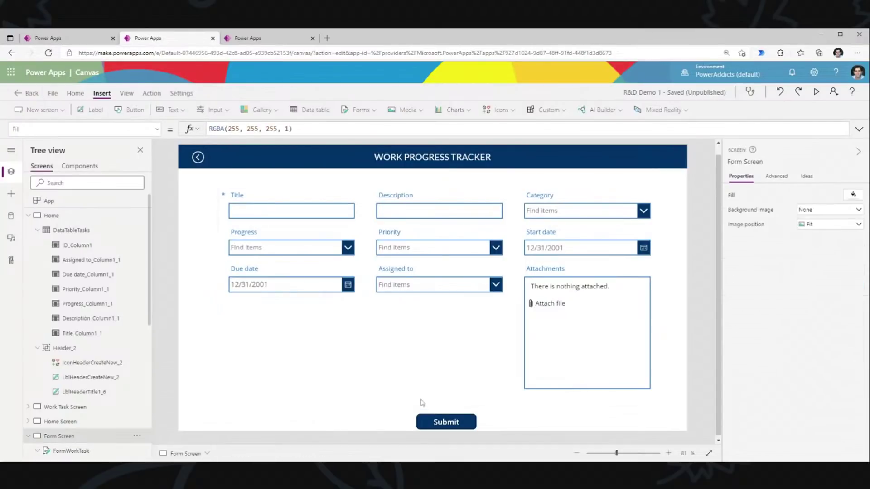
click(337, 379)
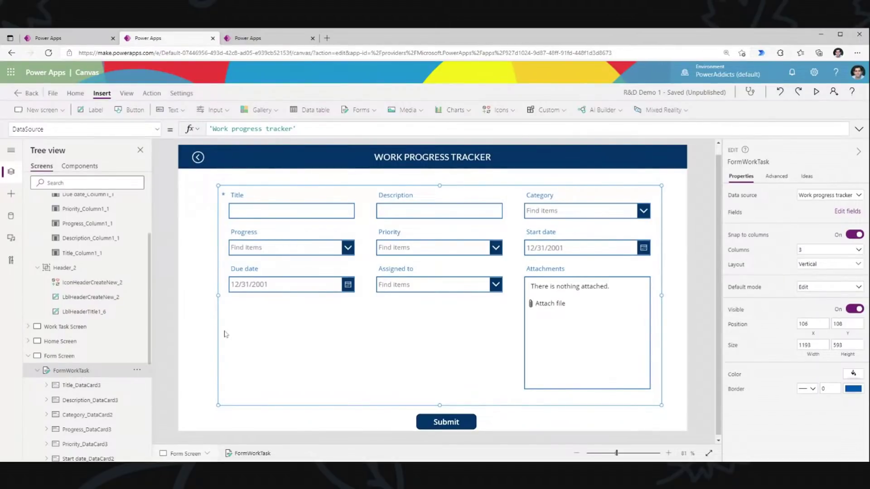
scroll(225, 331, up, 1)
scroll(113, 255, up, 4)
- Inspect the OnSelect formula of the Create Work Item icon on the Home screen, highlighting its NewForm call
click(82, 233)
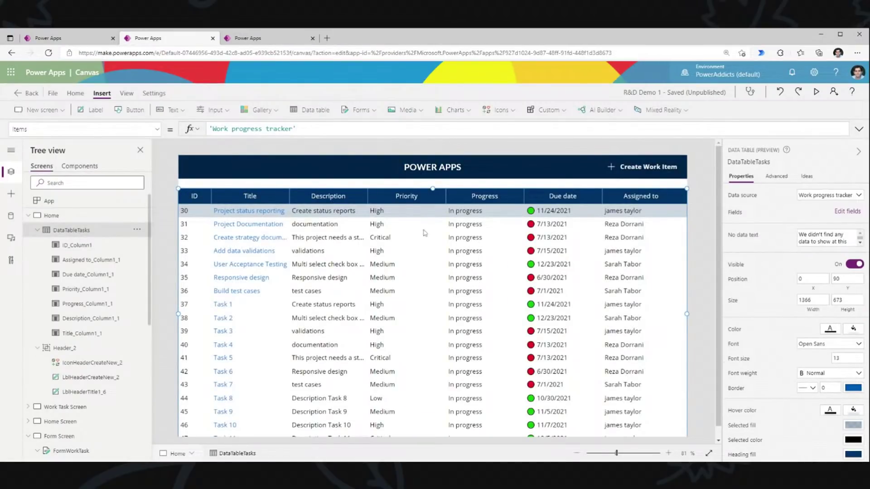
click(611, 172)
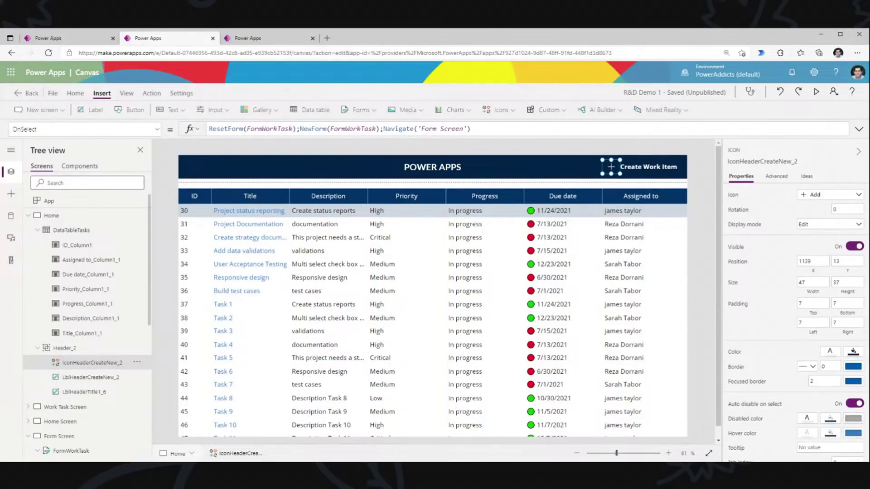
drag(299, 129, 380, 129)
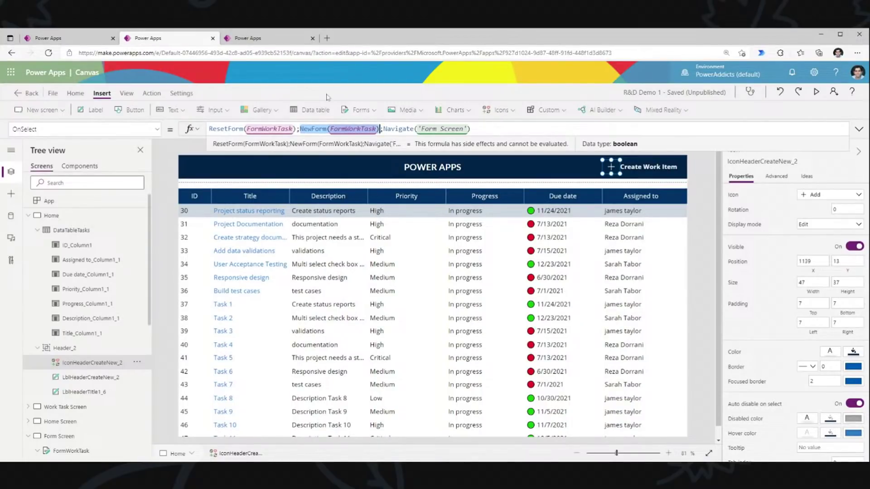
- Inspect the OnSelect formula of the table's Title column, highlighting its ViewForm call
click(267, 212)
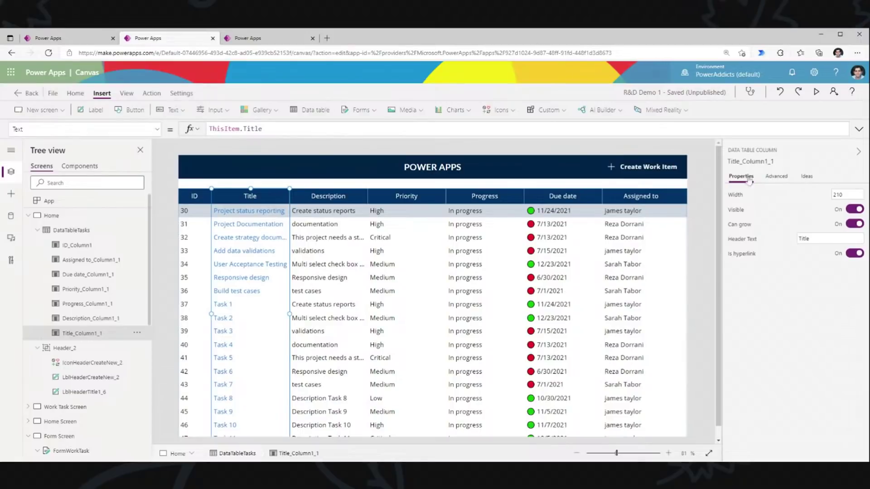
click(771, 178)
click(756, 257)
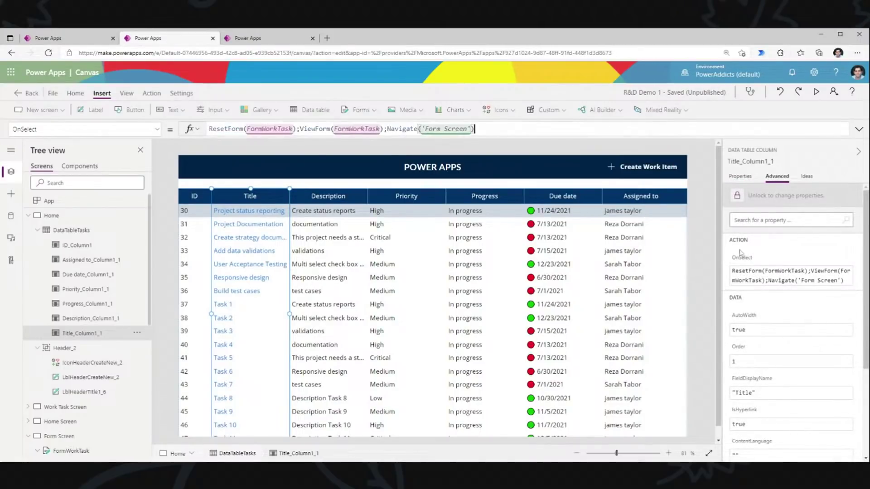
drag(300, 128, 384, 129)
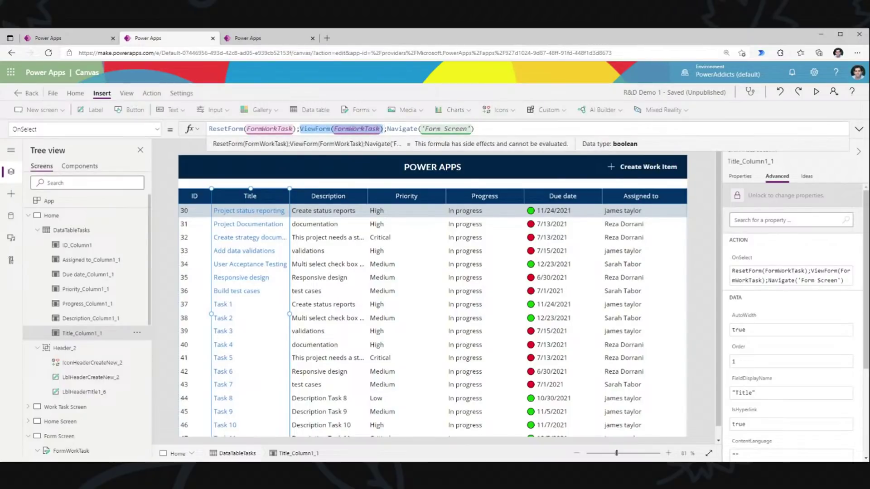
- Open the Project Documentation item in preview, and inspect the edit icon's OnSelect formula back in the editor
click(816, 92)
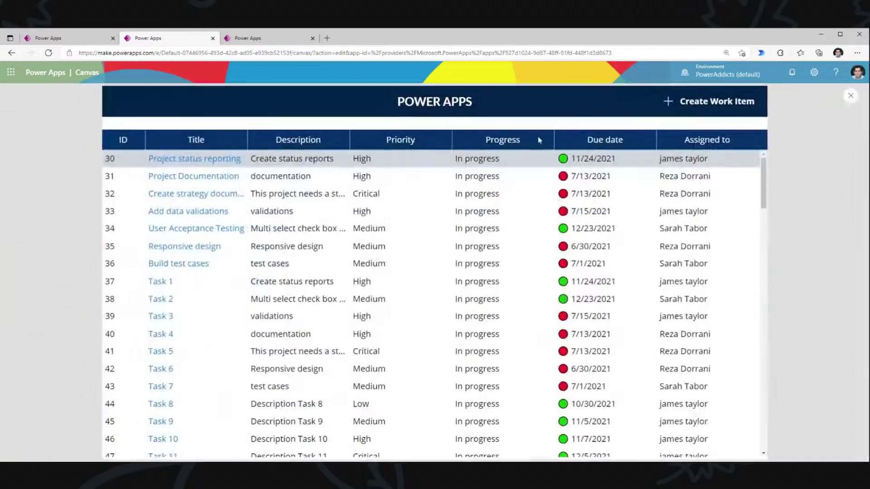
click(200, 175)
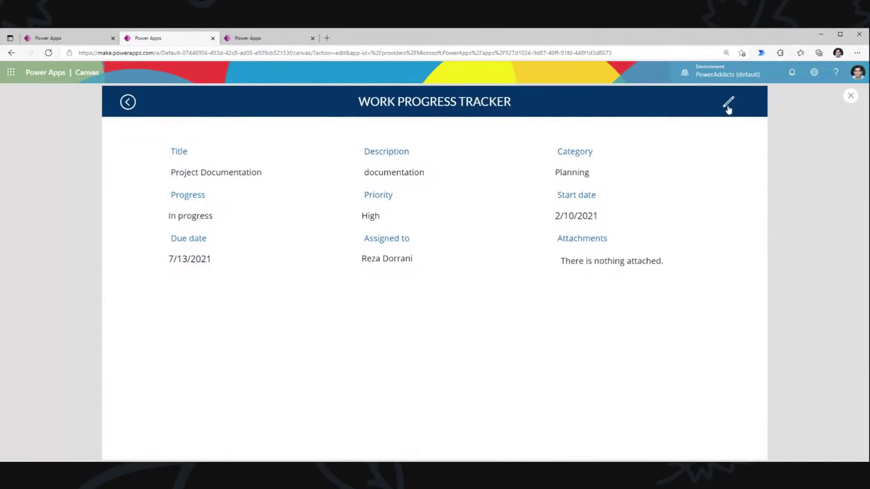
click(851, 96)
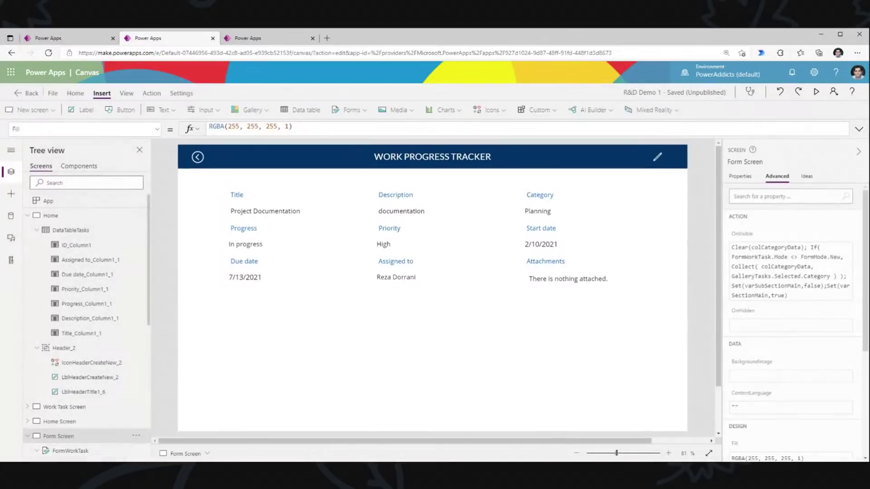
click(655, 159)
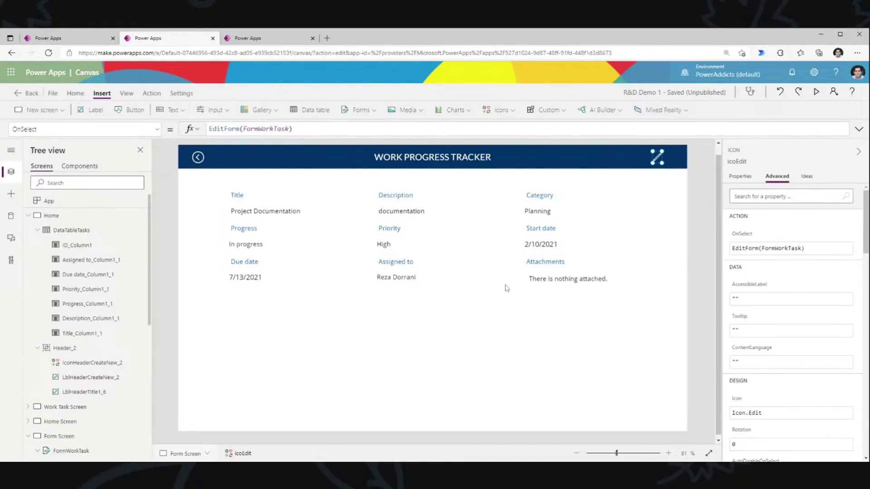
- Examine the FormWorkTask form's advanced properties and its Assigned to and Attachments cards
click(492, 309)
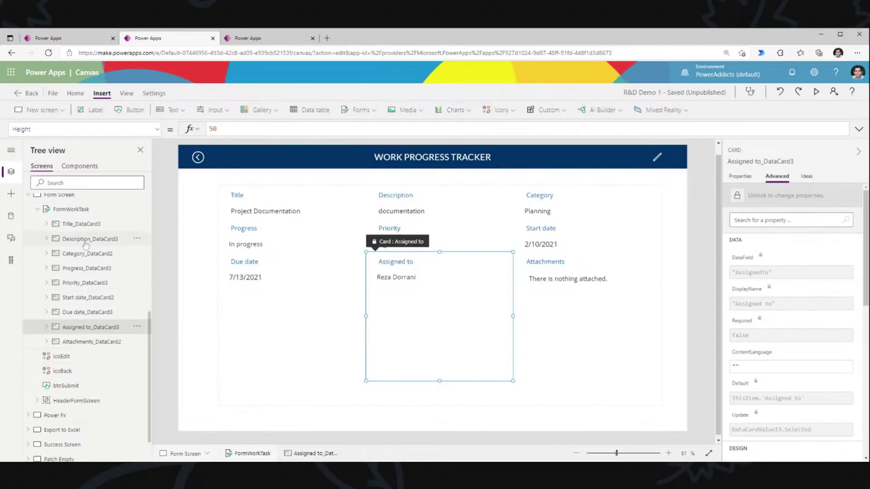
click(297, 346)
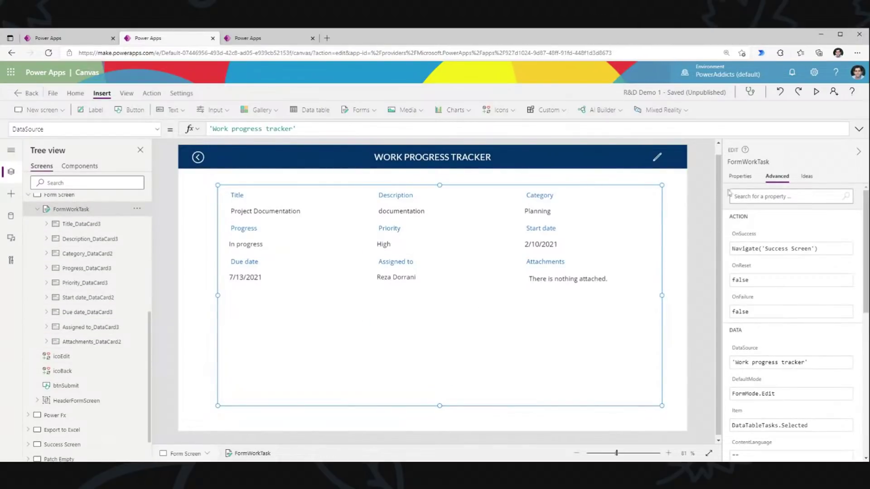
click(776, 162)
click(626, 313)
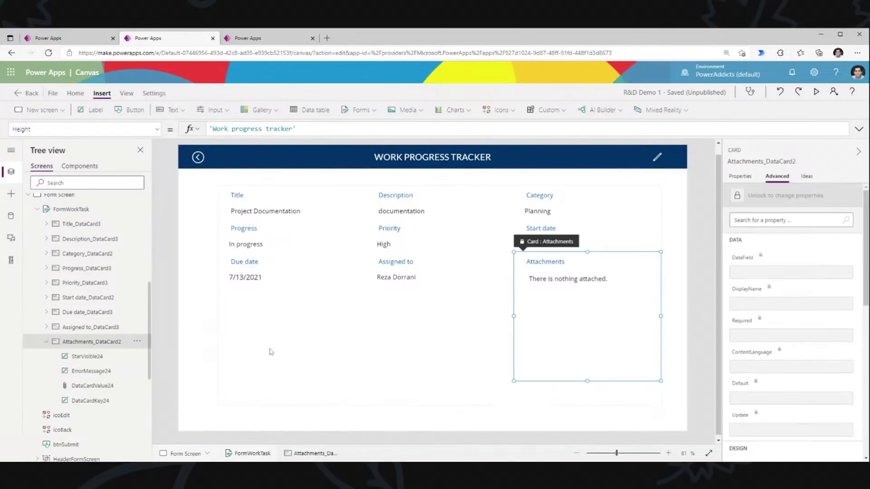
- Delete FormWorkTask from Form Screen and insert a blank edit form in its place
click(86, 212)
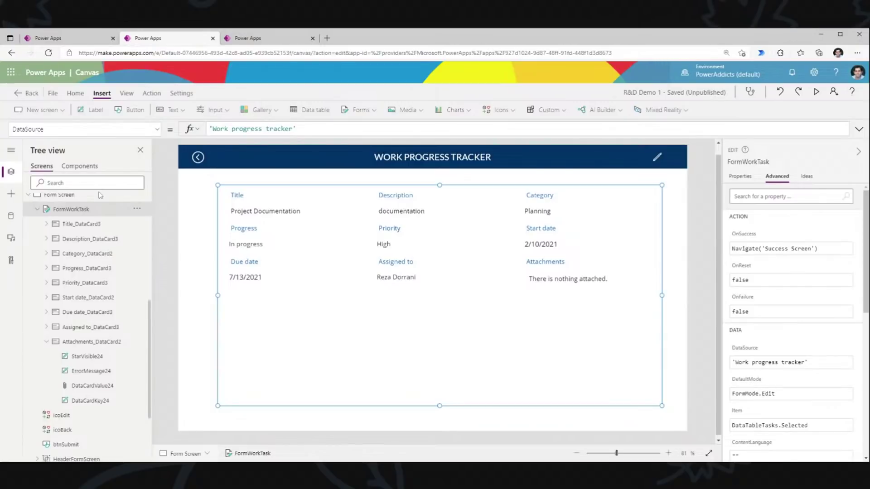
click(100, 196)
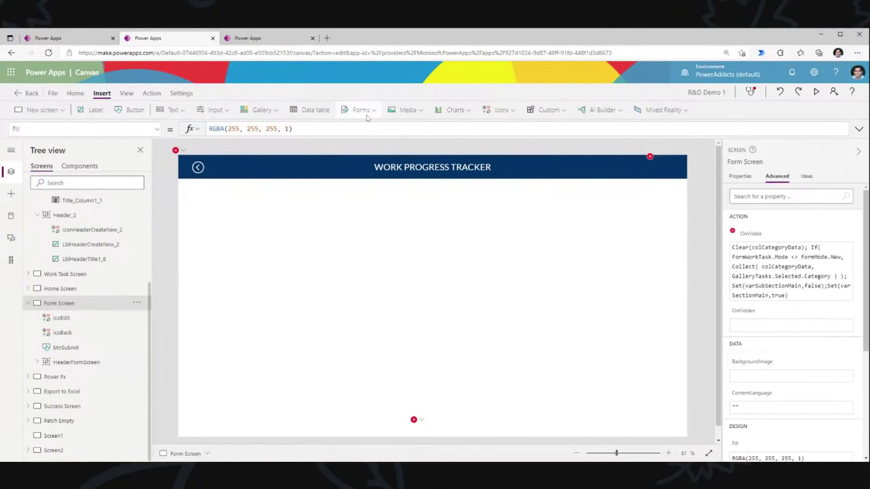
click(407, 110)
click(367, 111)
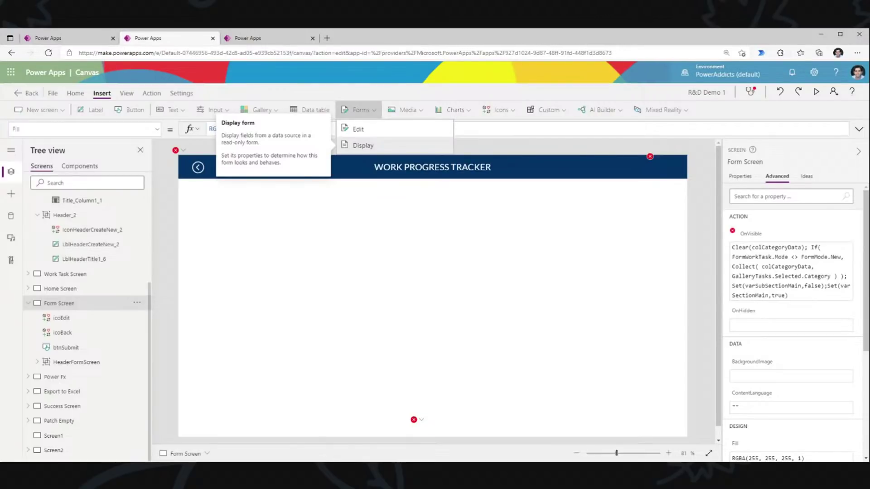
click(368, 131)
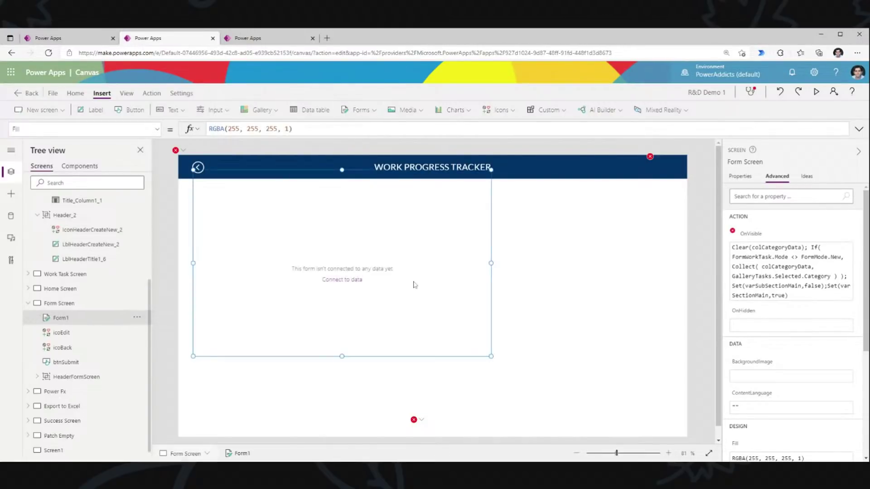
- Rename the new edit form to FormWorkTask
click(752, 162)
text(FormWorkTask)
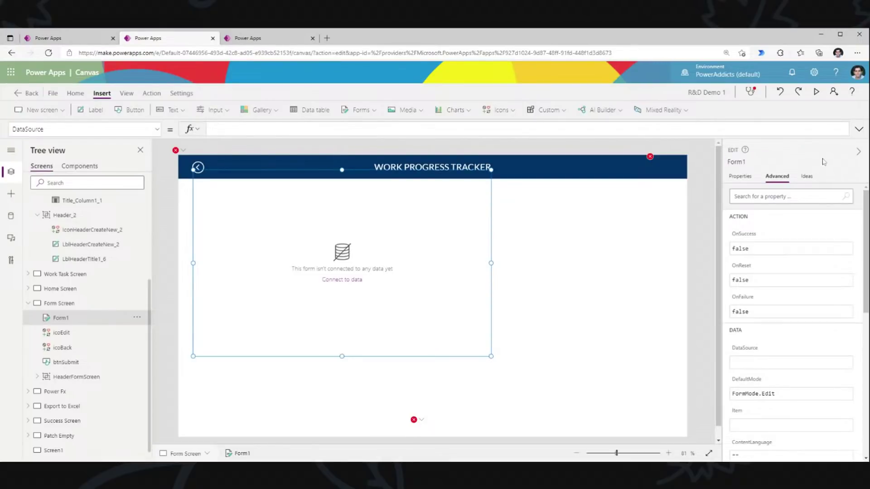
key(Return)
- Connect the form to the Work progress tracker data source
click(741, 176)
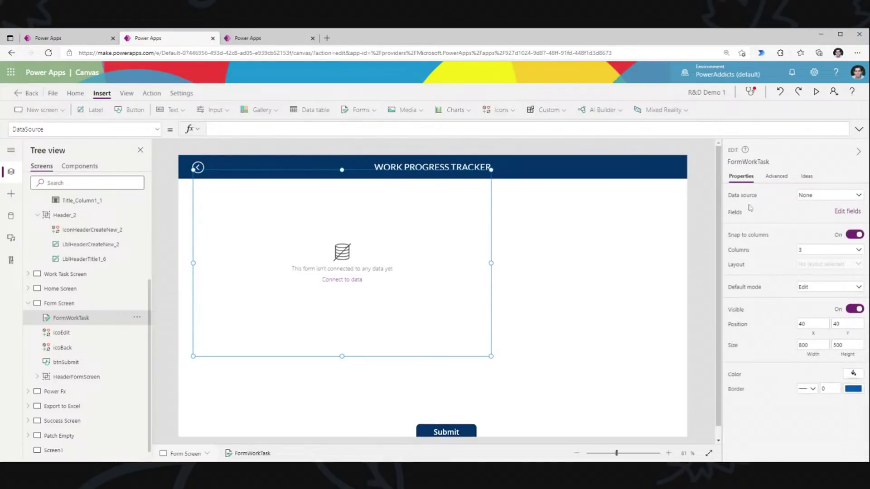
click(802, 197)
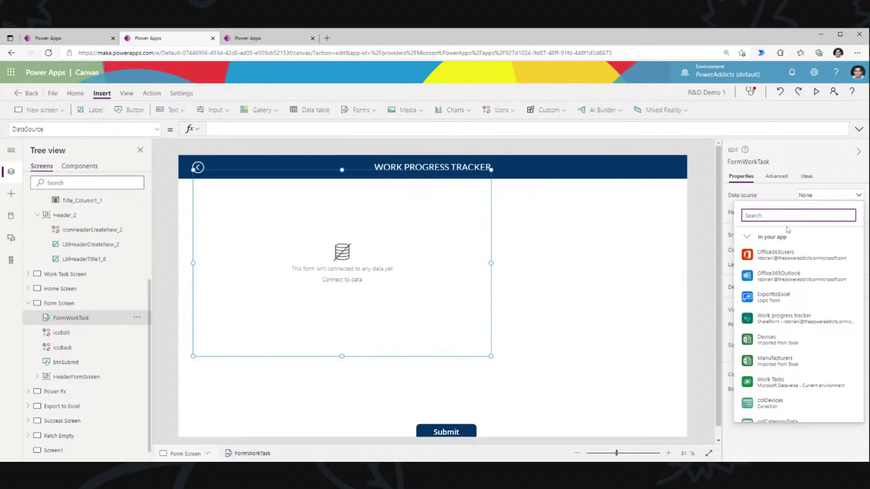
click(796, 323)
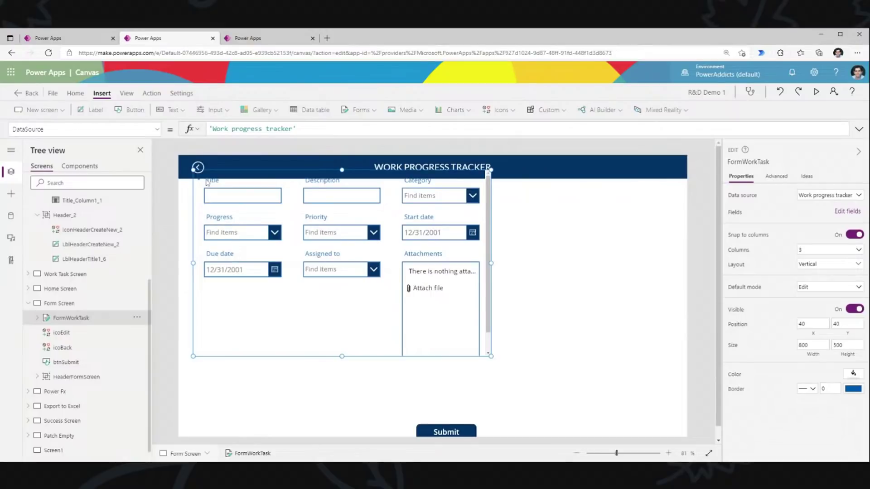
- Reposition FormWorkTask below the header at about X 76, Y 85 and enlarge it to about 1241 by 576
drag(206, 169, 222, 186)
drag(504, 280, 670, 290)
drag(438, 373, 444, 402)
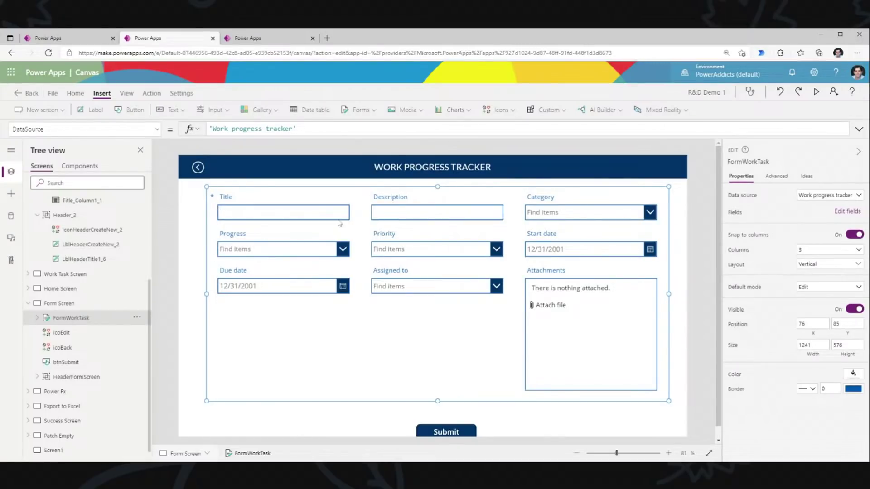
- Set the FormWorkTask form to 2 columns
click(810, 254)
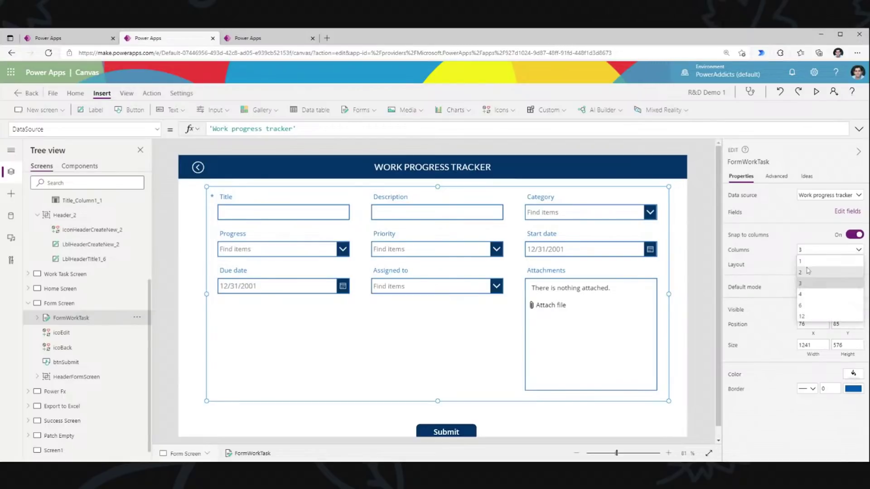
click(810, 272)
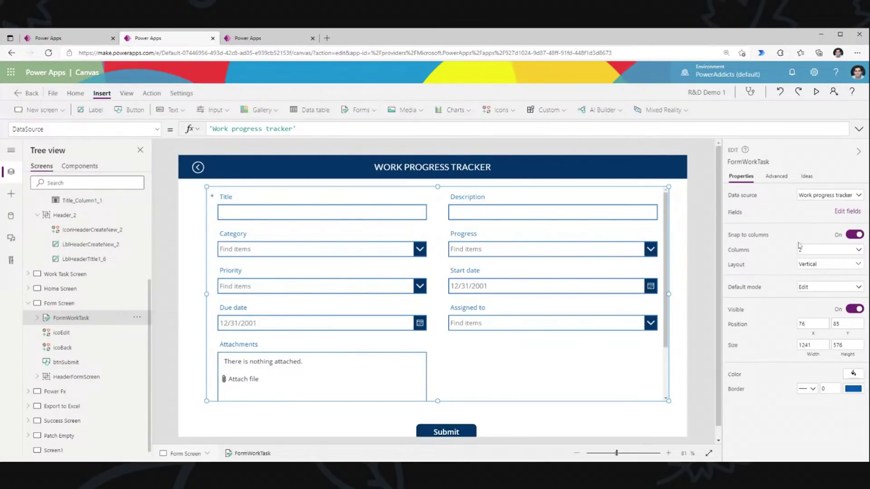
click(814, 256)
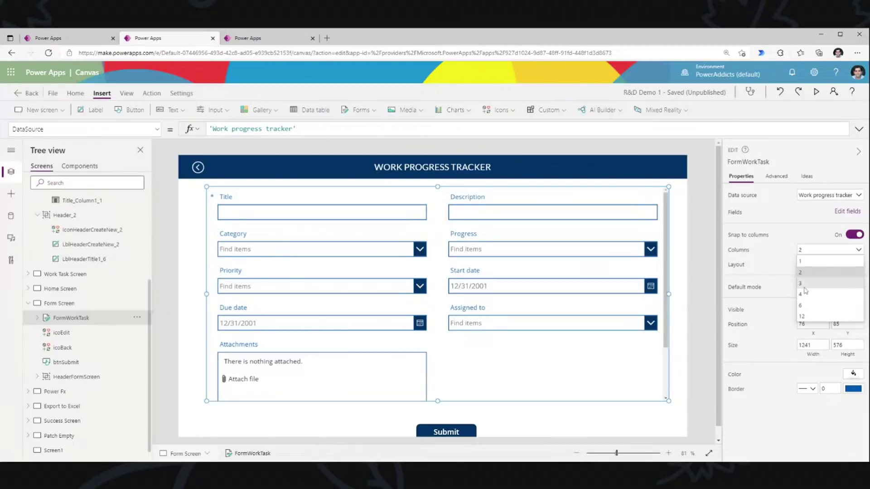
click(783, 264)
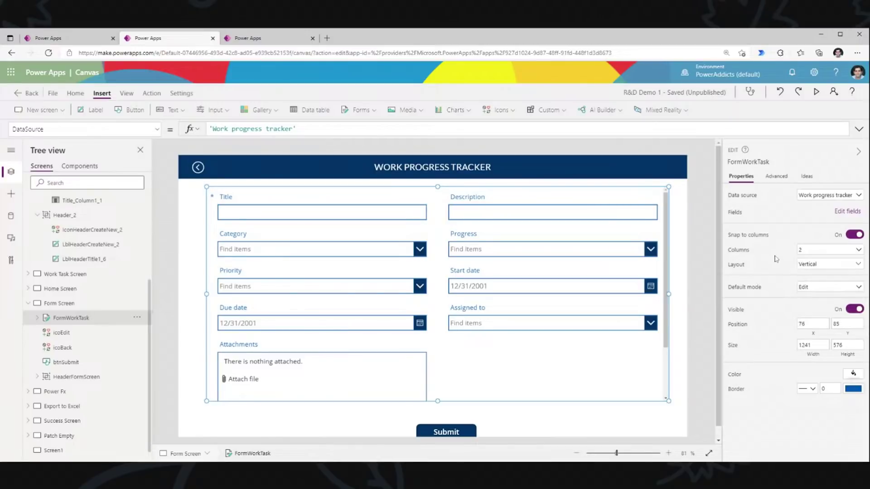
- Try the Horizontal layout on the form and return it to Vertical
click(811, 271)
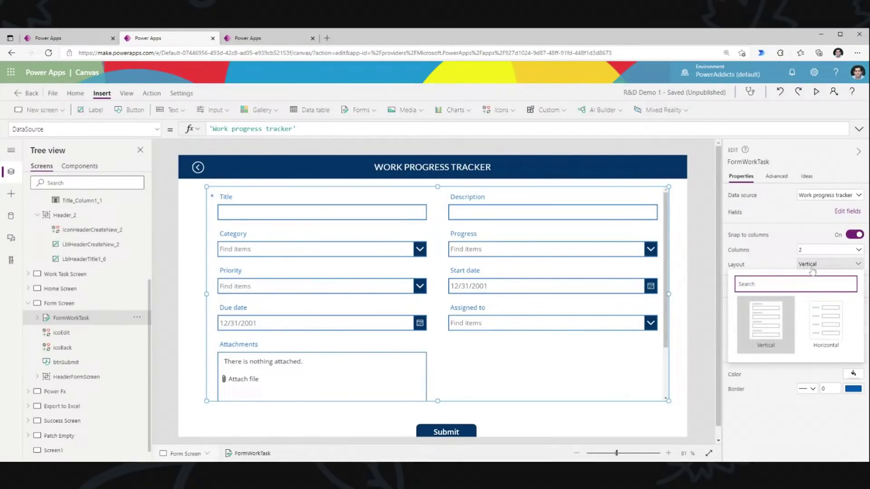
click(825, 323)
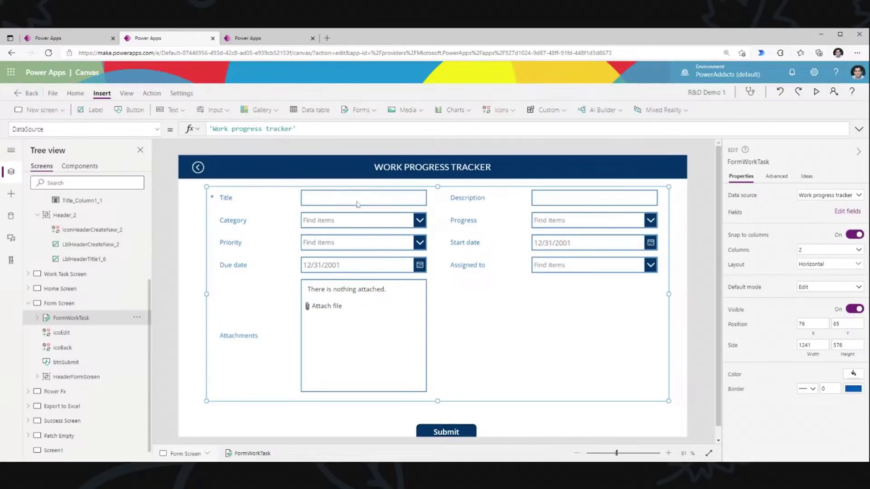
click(846, 265)
click(765, 329)
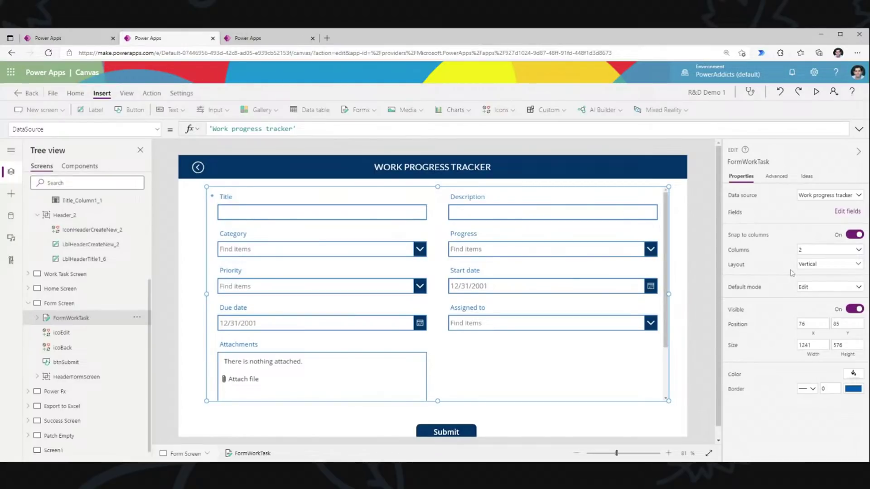
- Extend the form's height to about 620 and set its columns to 3
drag(437, 401, 437, 417)
click(814, 252)
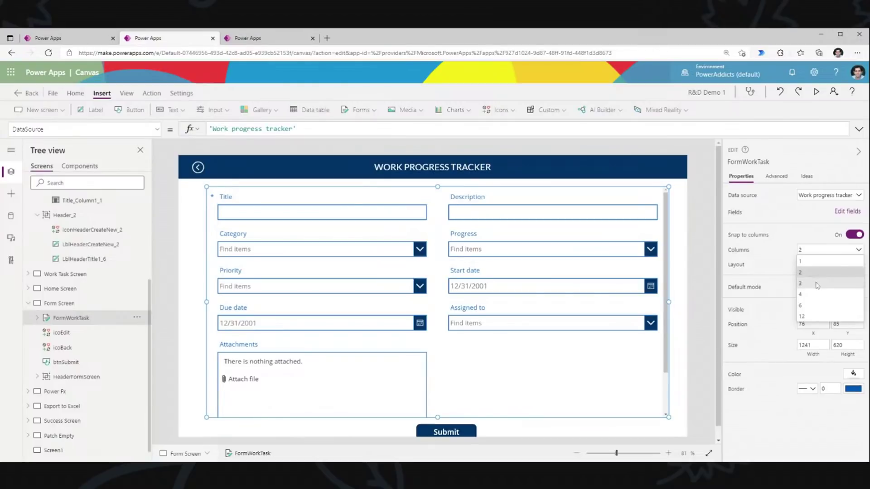
click(805, 283)
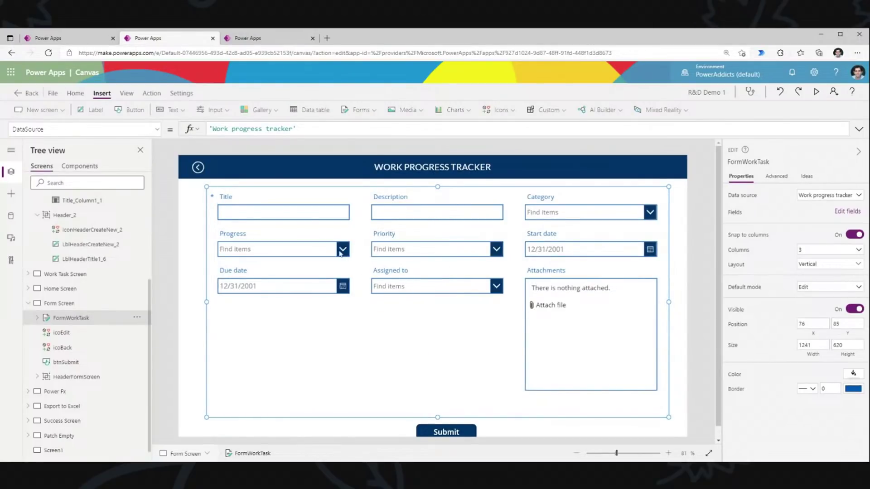
- Change the Description field's control type to Edit multi-line text in the form's field settings
click(305, 203)
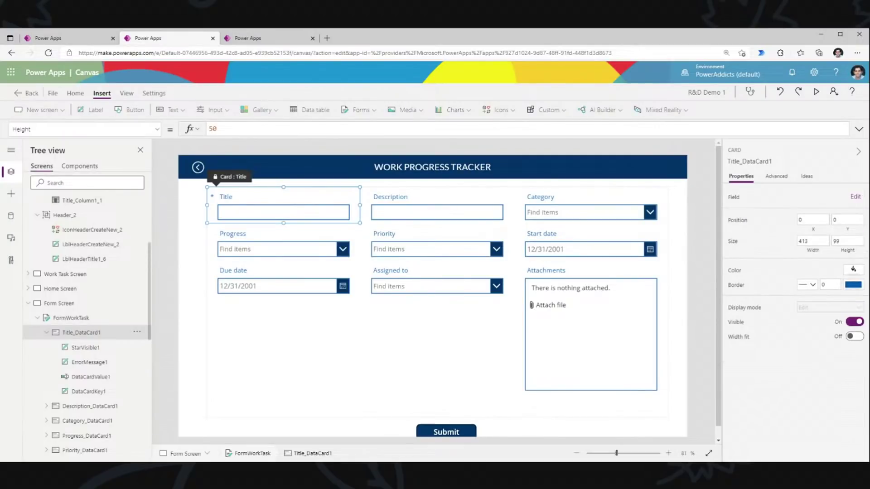
click(395, 199)
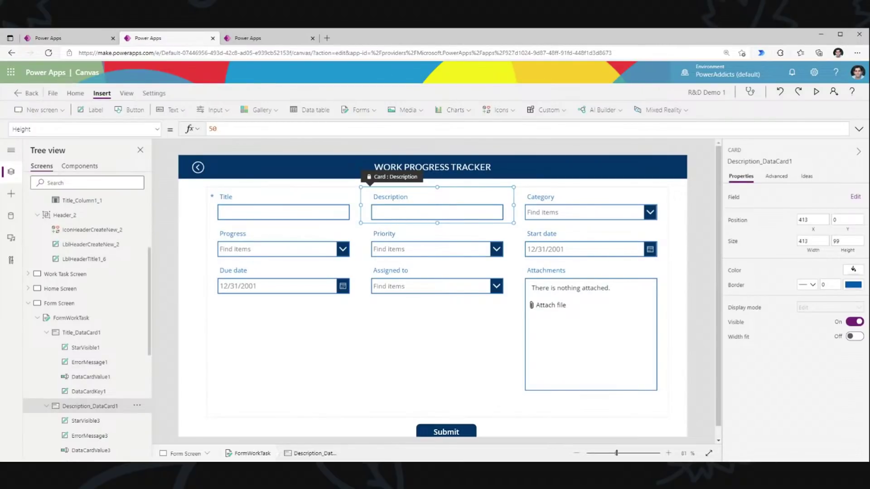
click(58, 323)
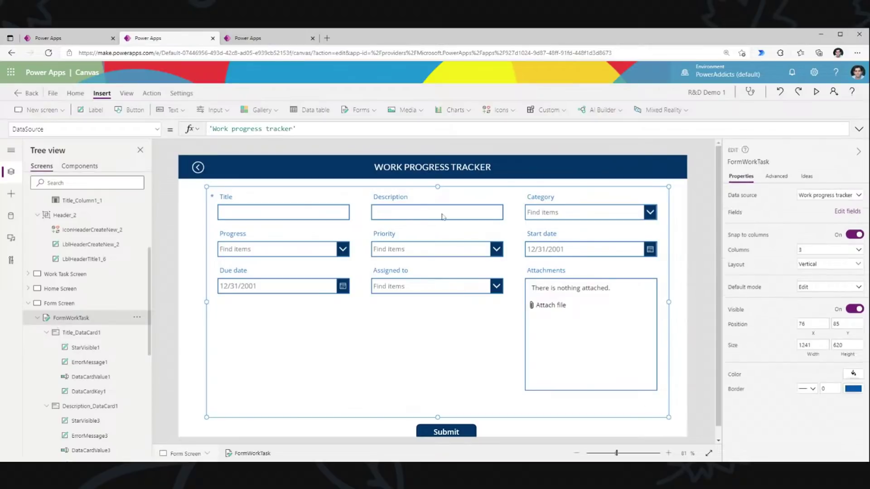
click(847, 212)
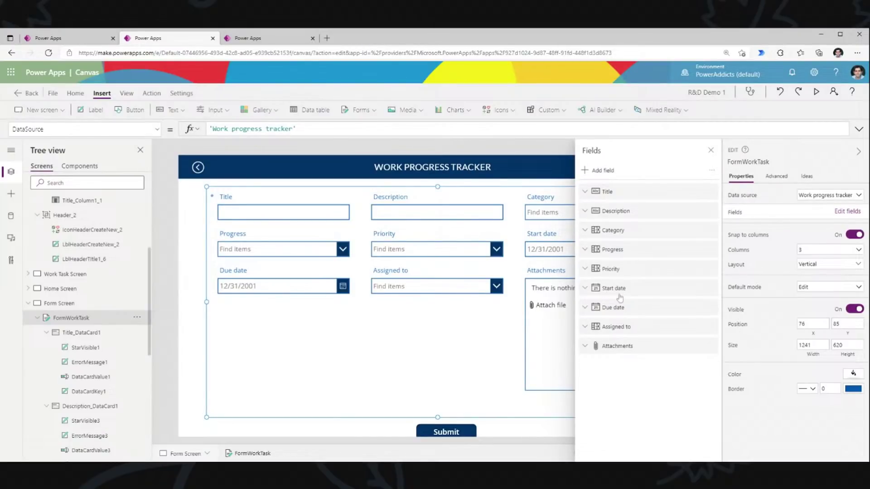
click(587, 212)
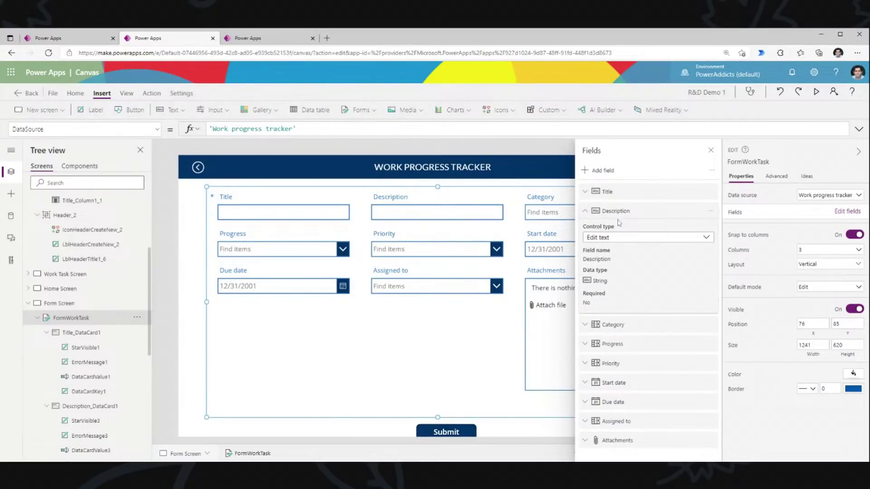
click(620, 238)
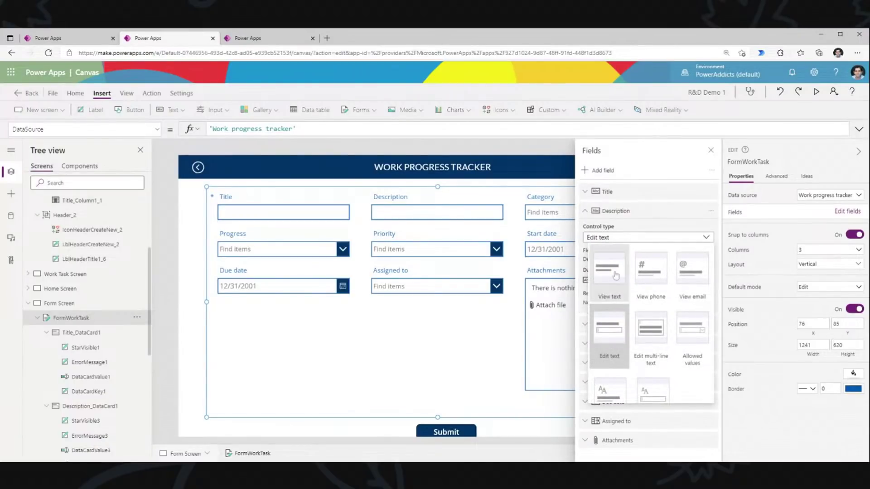
click(655, 341)
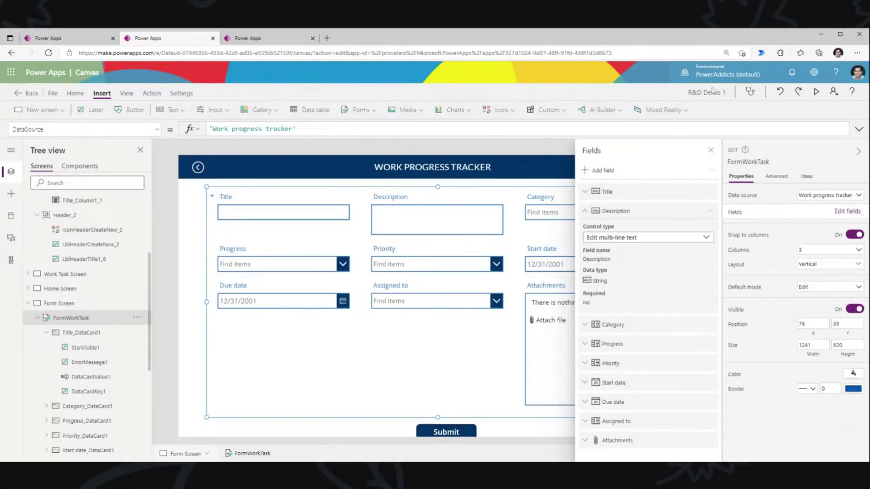
click(711, 150)
- Widen the Description card across two columns, about 826 wide, and move the Due date card to the start of the second row
click(463, 216)
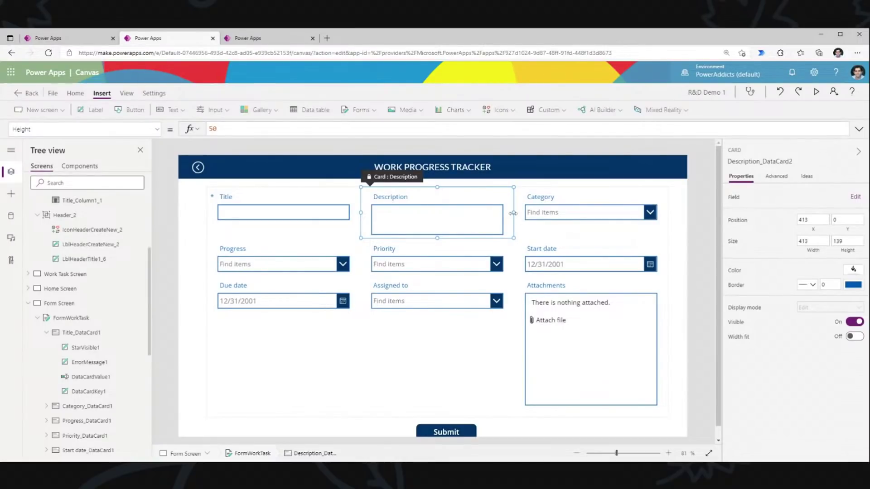
drag(513, 213, 641, 216)
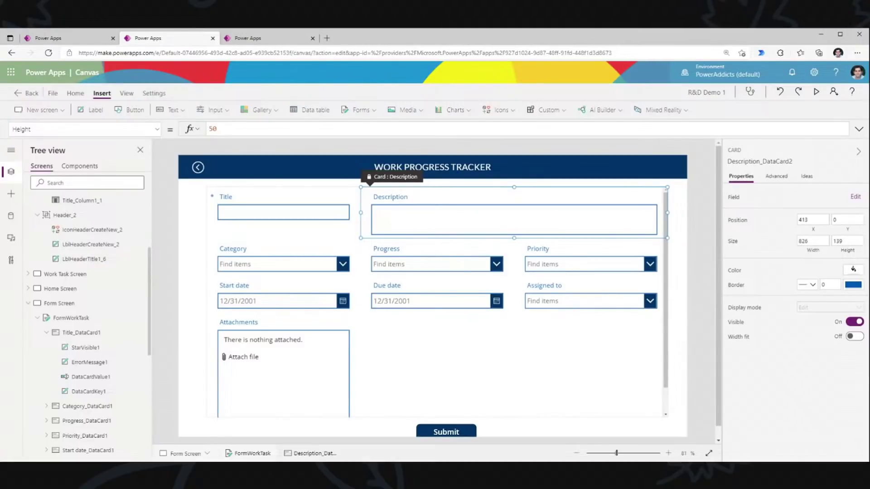
click(450, 287)
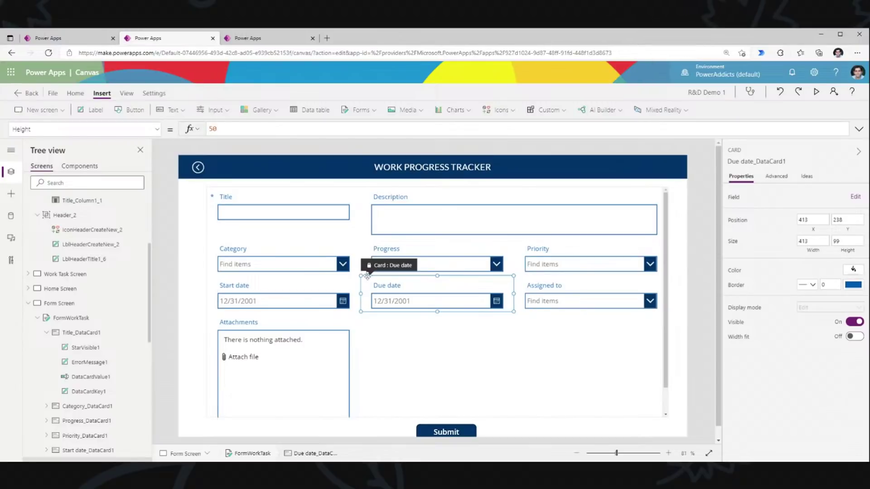
mouse_move(367, 275)
mouse_down()
mouse_move(362, 262)
mouse_move(372, 272)
mouse_up()
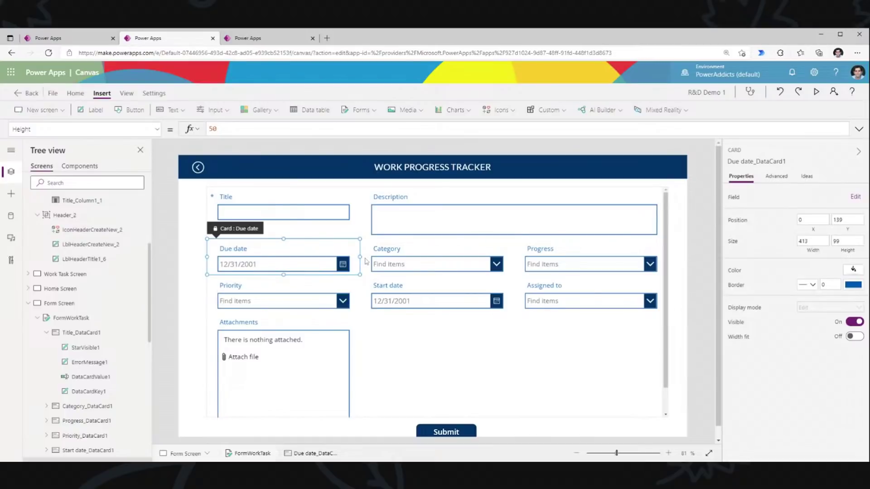
- With Snap to columns off, widen the Category card to about 824 and place the Priority card beside Progress
click(73, 319)
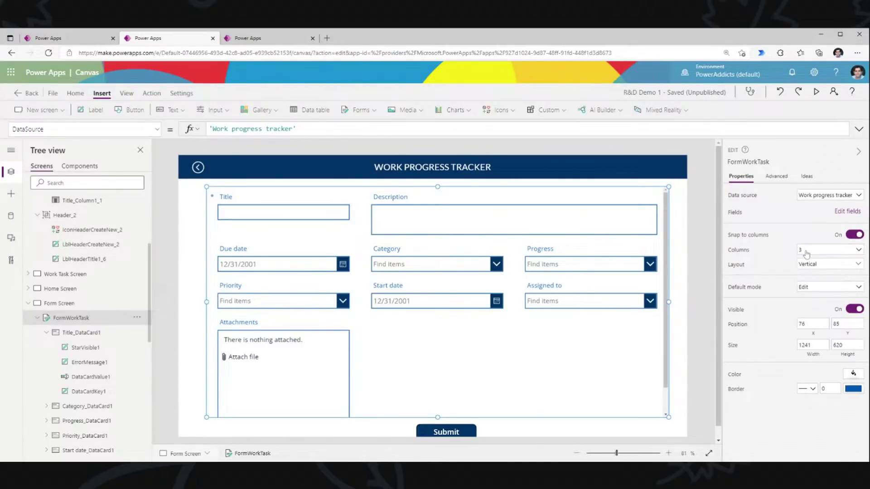
click(855, 234)
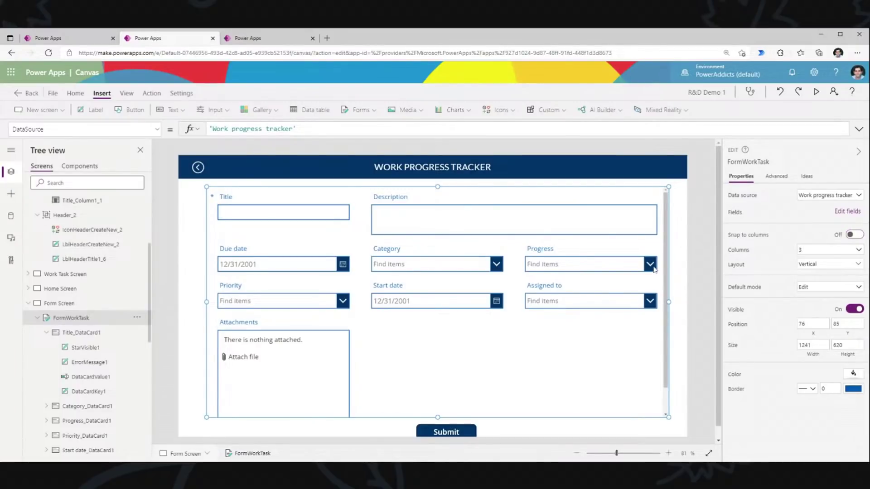
click(385, 248)
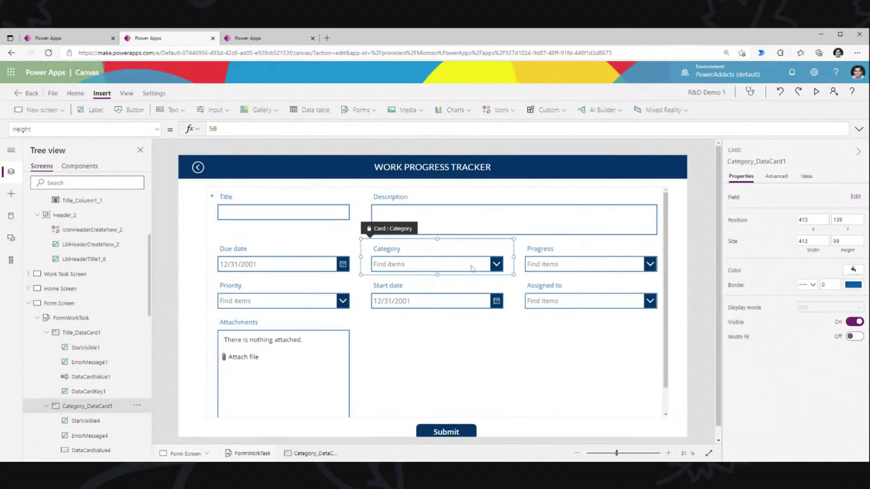
drag(514, 256, 660, 264)
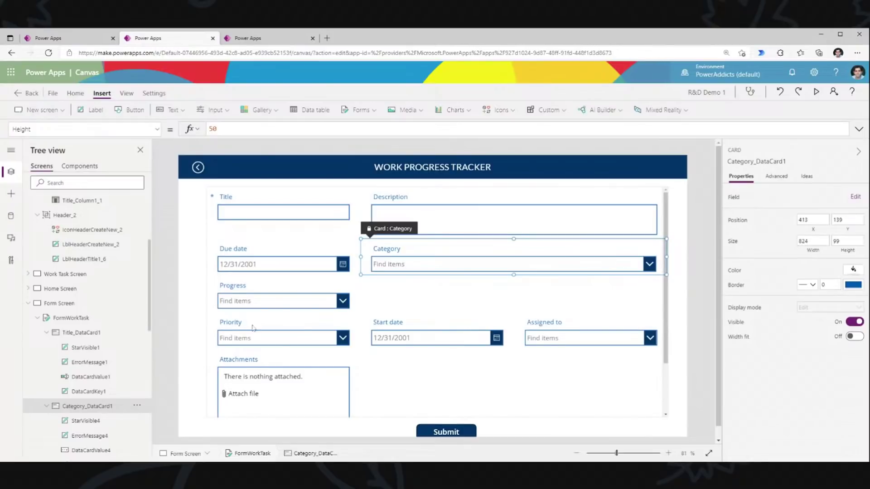
drag(253, 327, 349, 298)
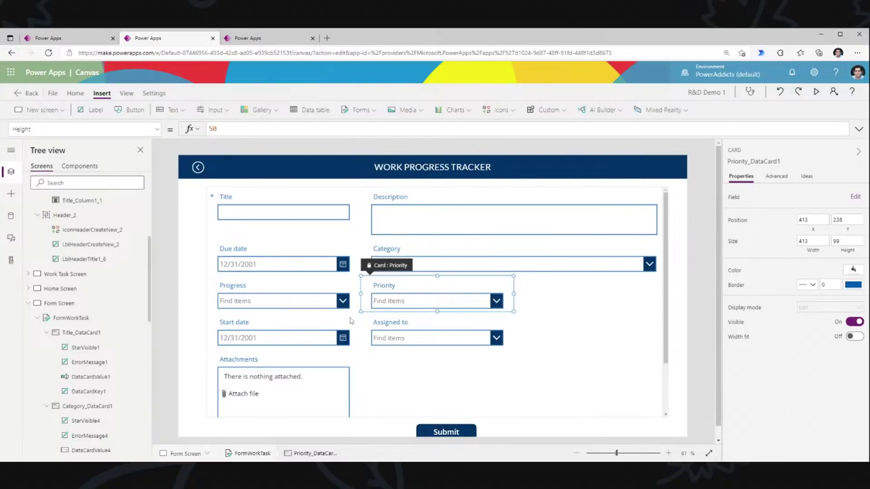
- Turn Snap to columns back on for FormWorkTask so the cards realign to the column grid
click(73, 319)
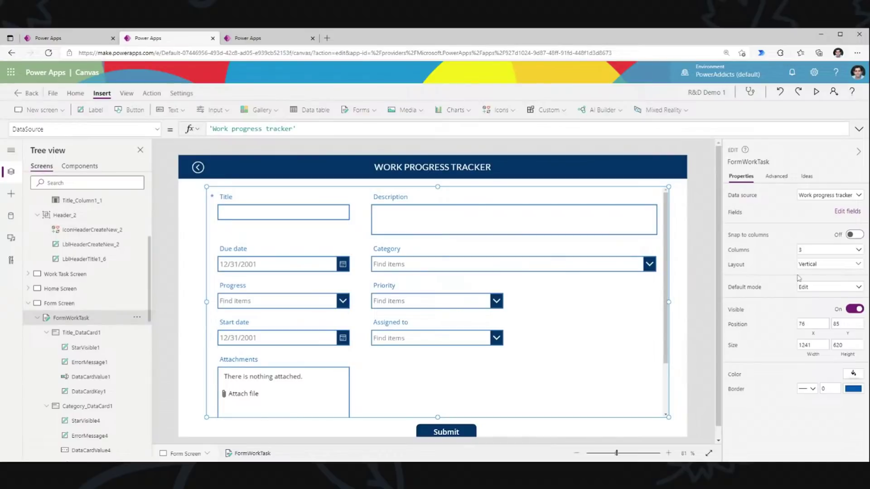
click(852, 235)
click(457, 304)
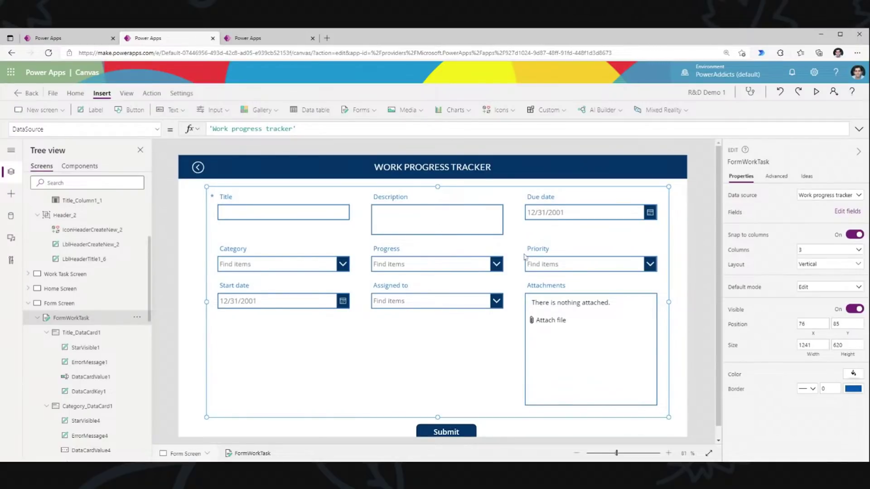
- Browse the data source fields that can be added to the form without adding any
click(846, 212)
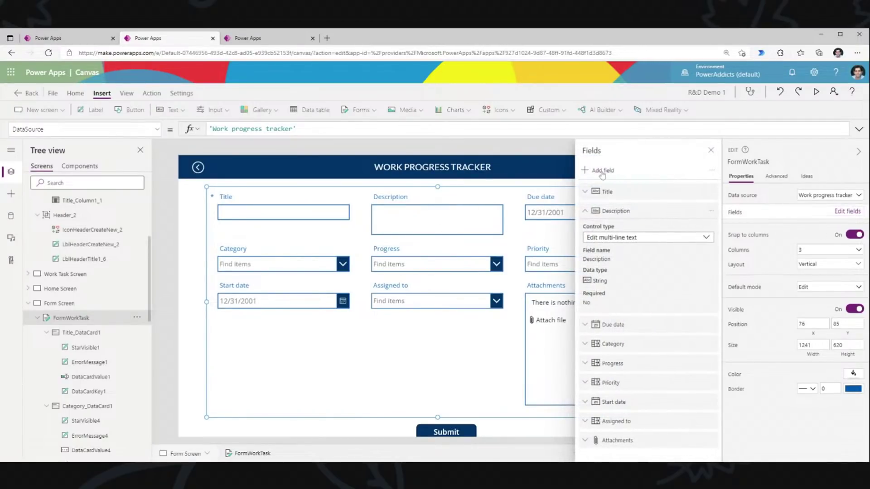
click(602, 170)
scroll(625, 247, down, 3)
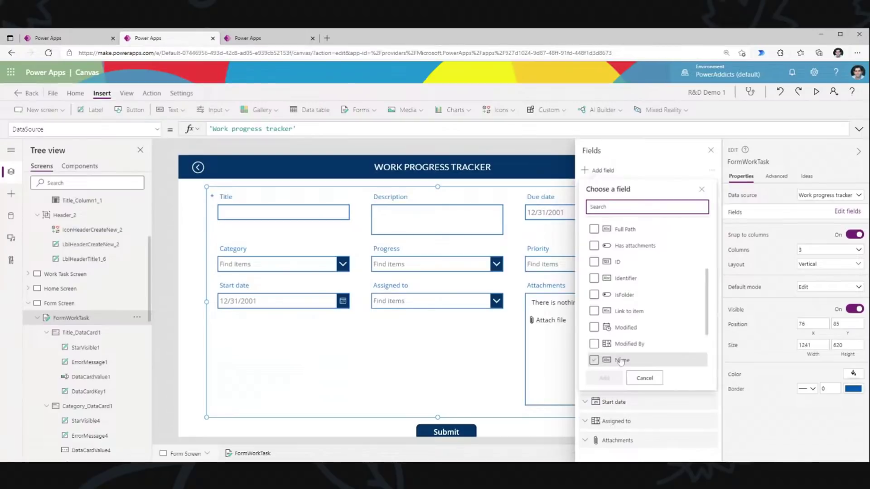
click(641, 378)
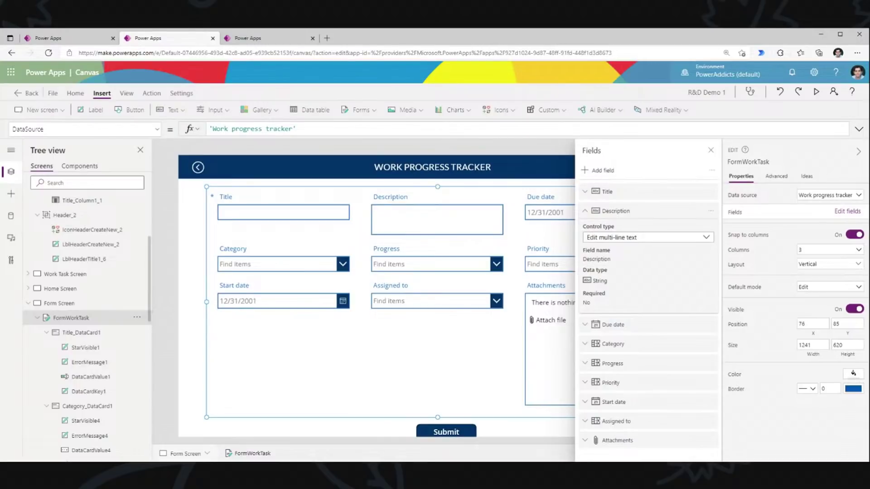
click(711, 150)
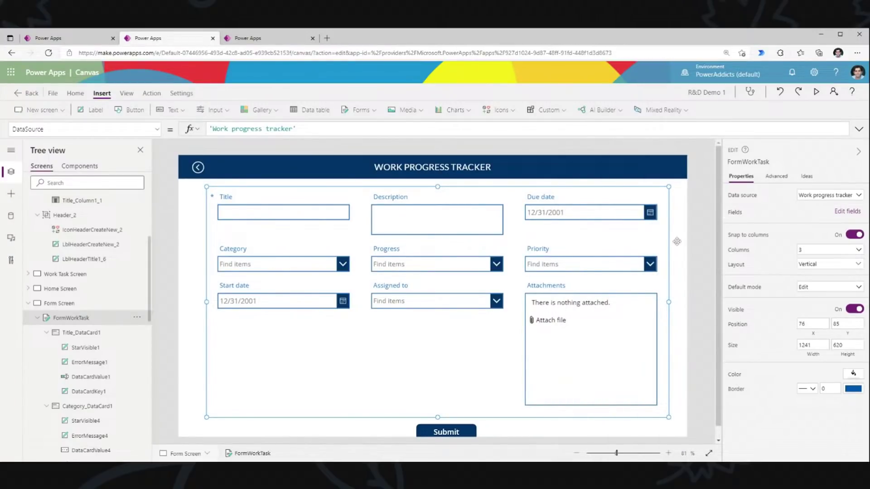
- Add a custom card to FormWorkTask
click(847, 212)
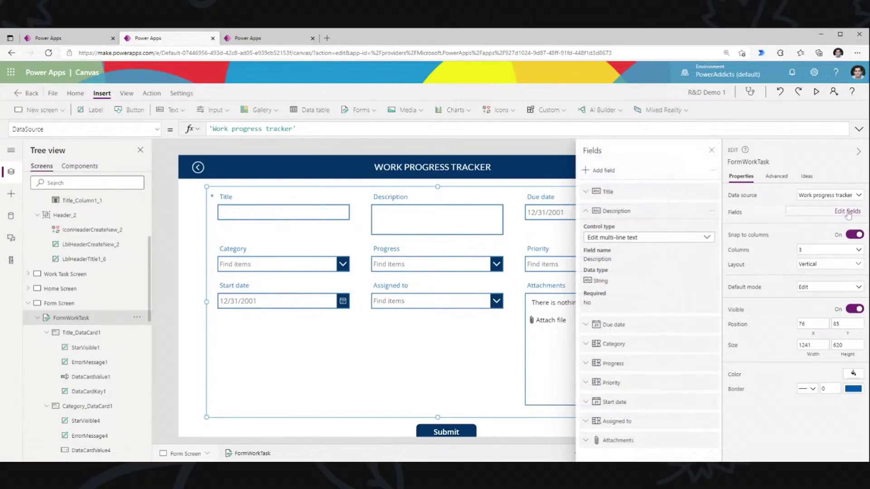
click(712, 170)
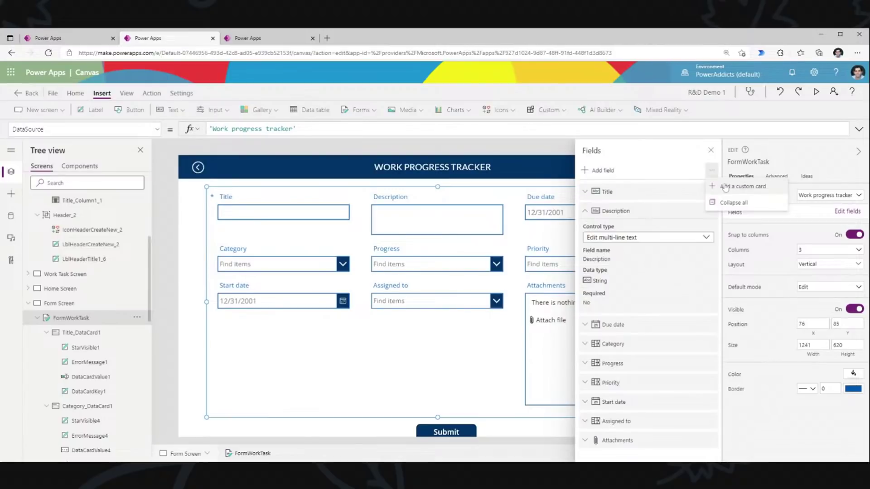
click(725, 187)
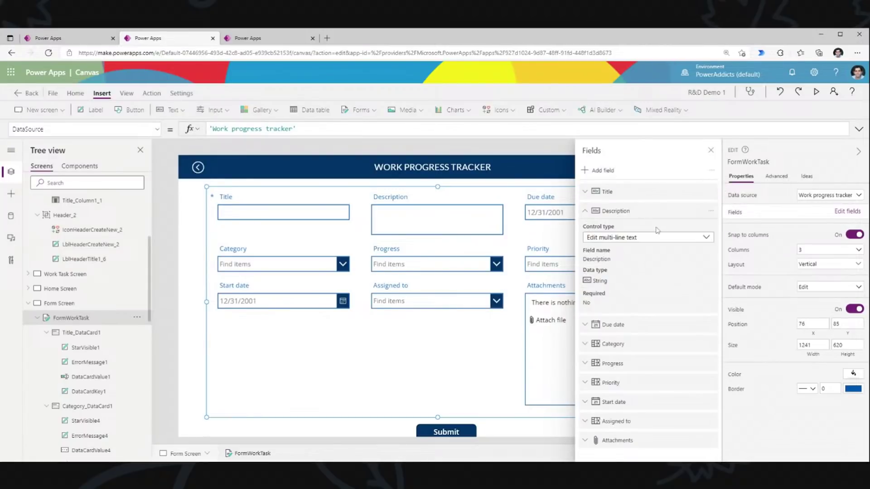
- Move the empty custom card to the start of FormWorkTask and widen it across all three columns to 1239
click(711, 150)
scroll(96, 380, down, 5)
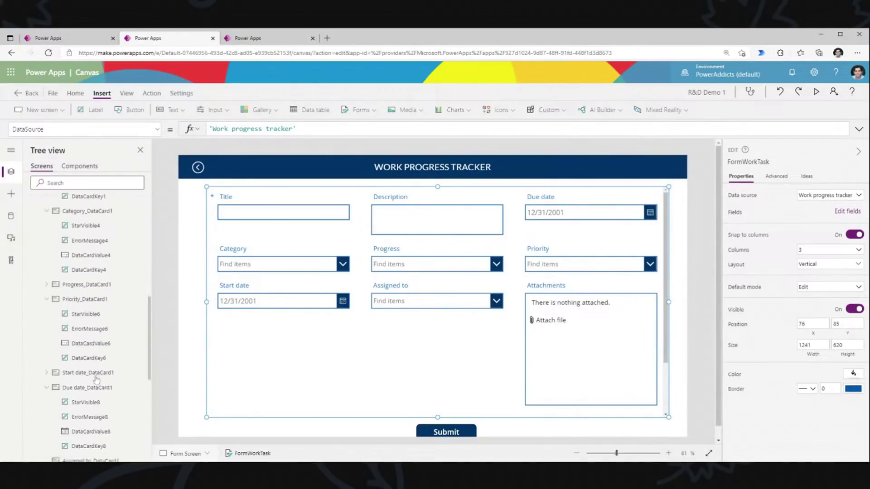
click(79, 357)
scroll(267, 399, down, 3)
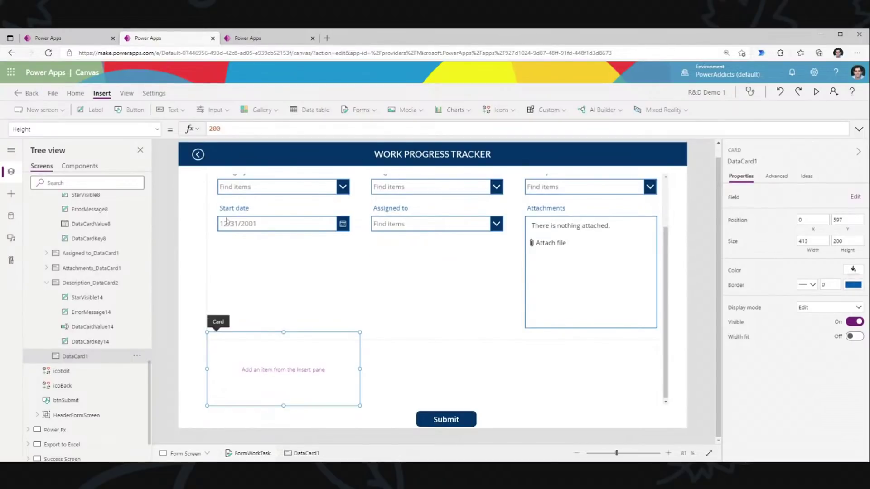
drag(226, 221, 227, 214)
scroll(247, 291, up, 2)
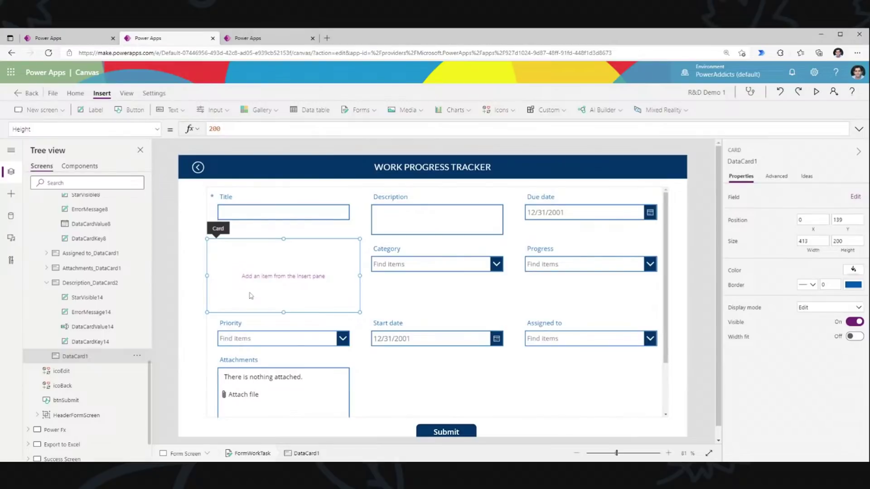
mouse_move(223, 240)
mouse_down()
mouse_move(287, 245)
mouse_move(220, 248)
mouse_up()
drag(361, 227, 630, 229)
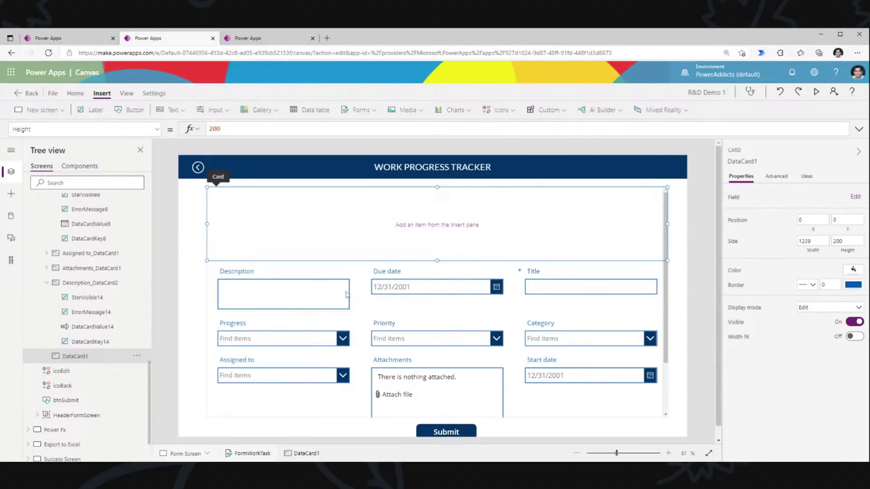
- Insert a label in the full-width custom card, stretch it to about 1239 by 48, and set its text to "Main"
click(449, 226)
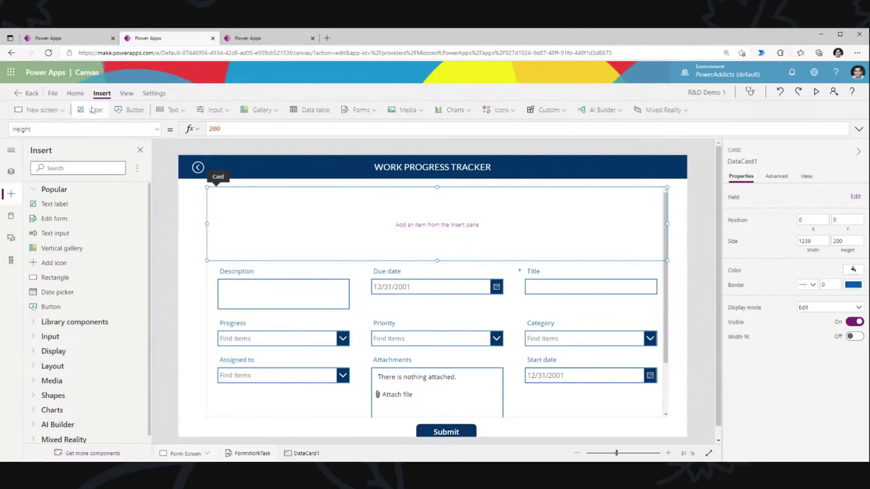
click(92, 110)
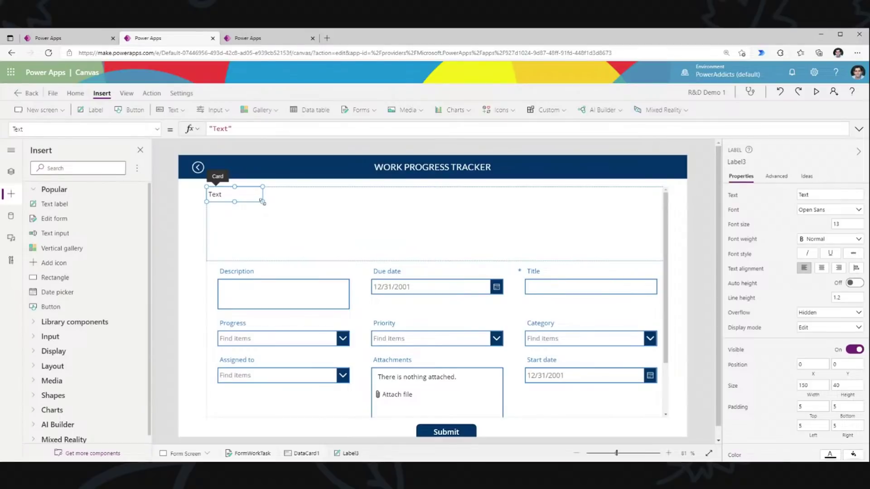
drag(262, 201, 668, 205)
click(216, 130)
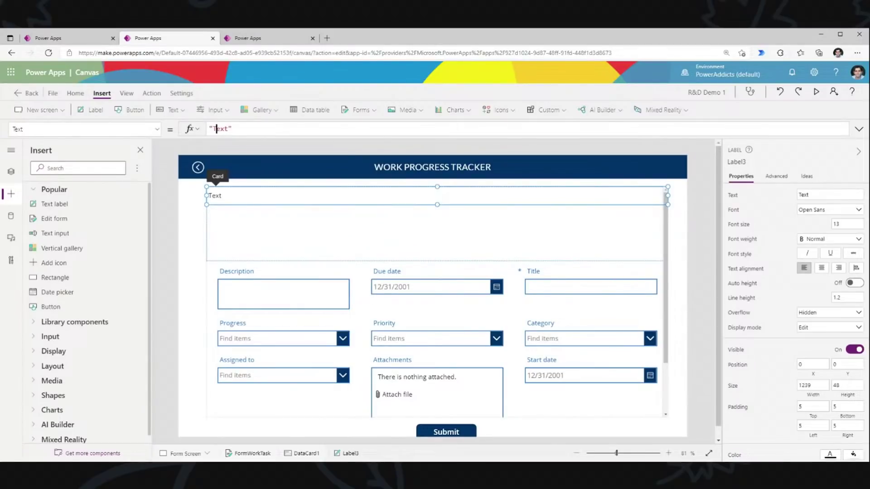
double_click(217, 130)
text(Main)
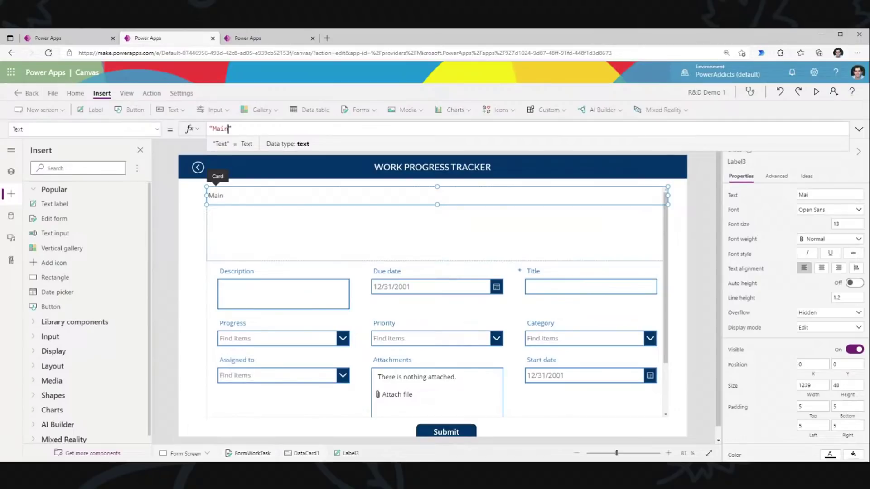
- Format the Main label with a blue fill and centred white text, and shrink its card to a height of about 48
click(76, 93)
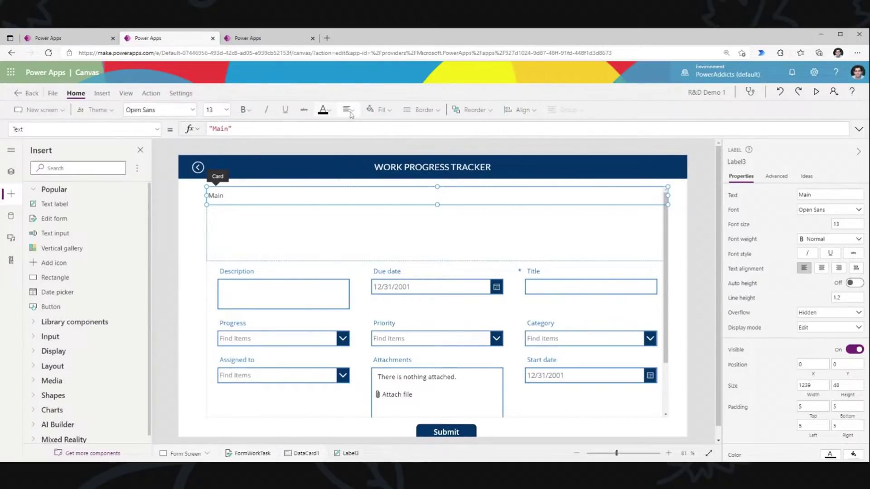
click(376, 109)
click(407, 157)
click(322, 110)
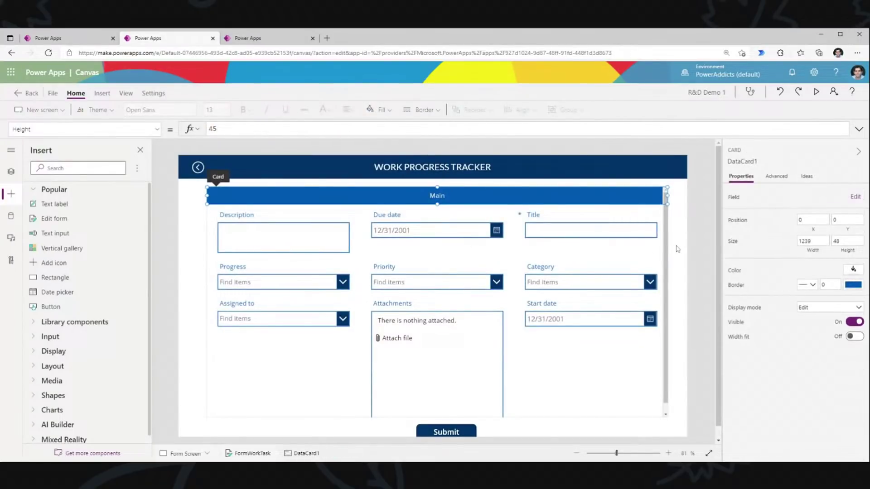
click(677, 247)
- Place the Title card first beneath the Main header and widen the Description card beside it to 826, spanning two columns
click(434, 200)
click(540, 228)
drag(541, 228, 436, 239)
click(436, 239)
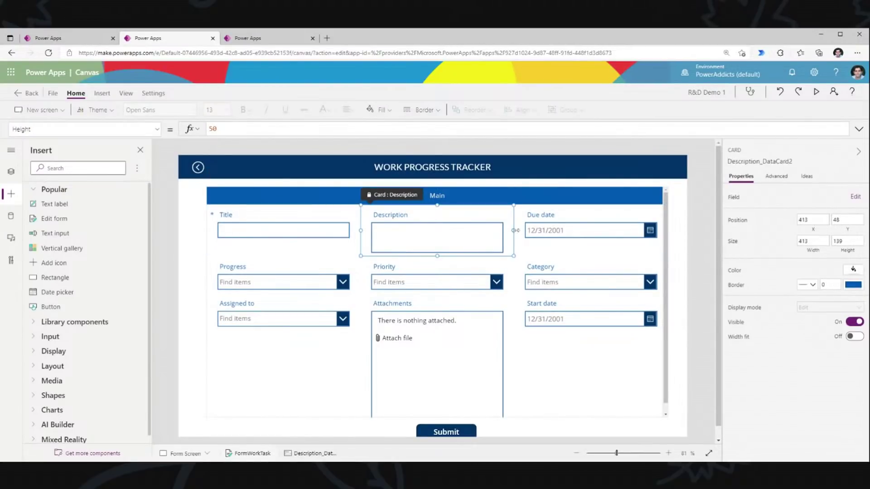
drag(515, 231, 591, 242)
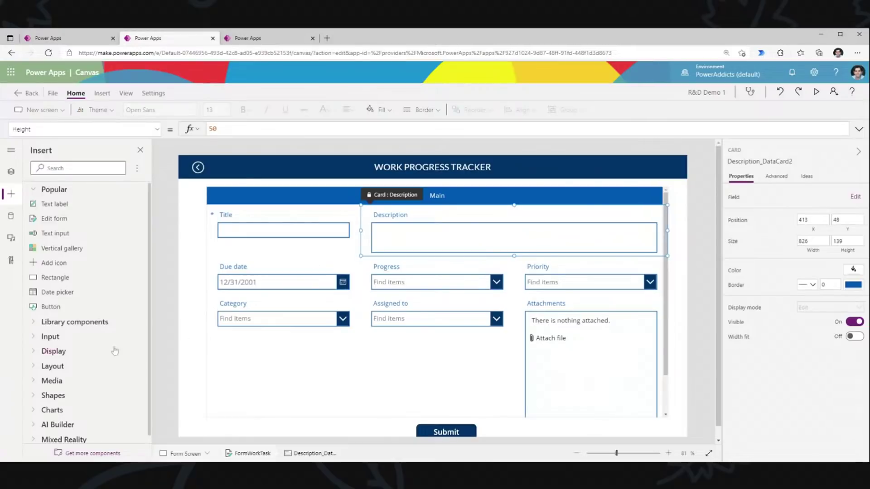
- Add a second custom card to FormWorkTask
click(11, 171)
scroll(73, 294, down, 10)
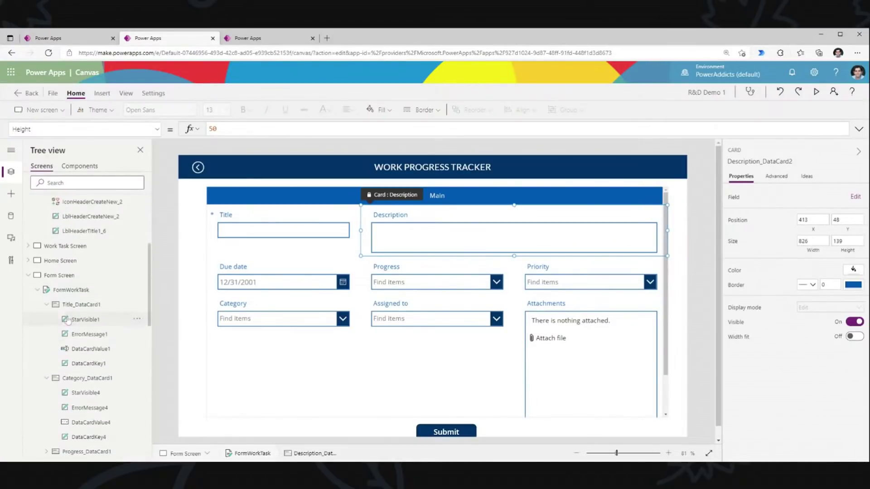
click(71, 292)
click(846, 212)
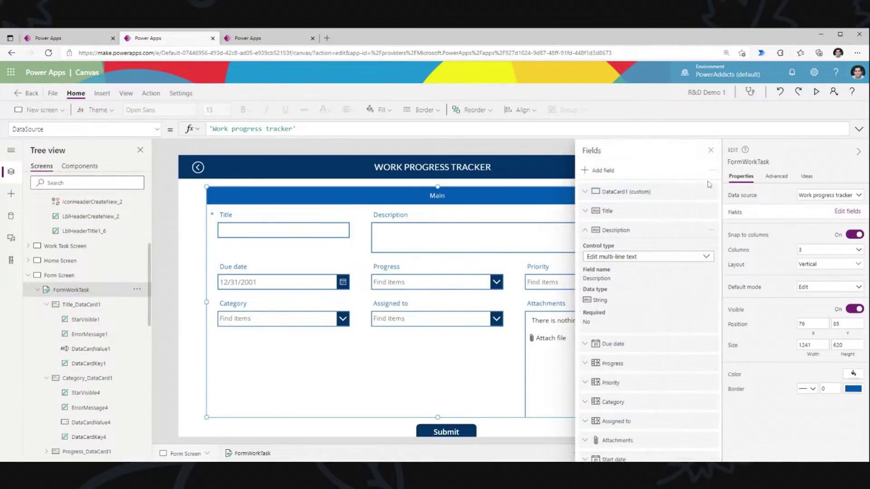
click(712, 172)
click(631, 221)
click(711, 150)
- Move the new custom card directly below the Title and Description row and widen it across the form to 1239
scroll(74, 377, down, 10)
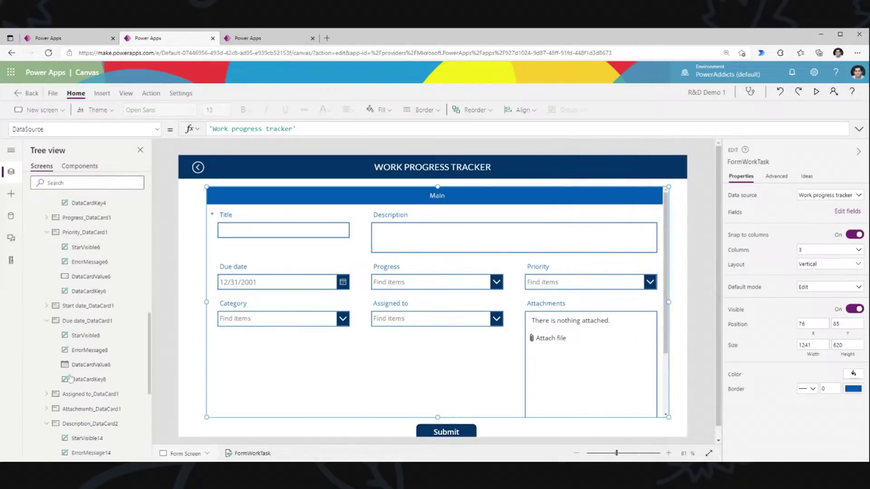
click(75, 317)
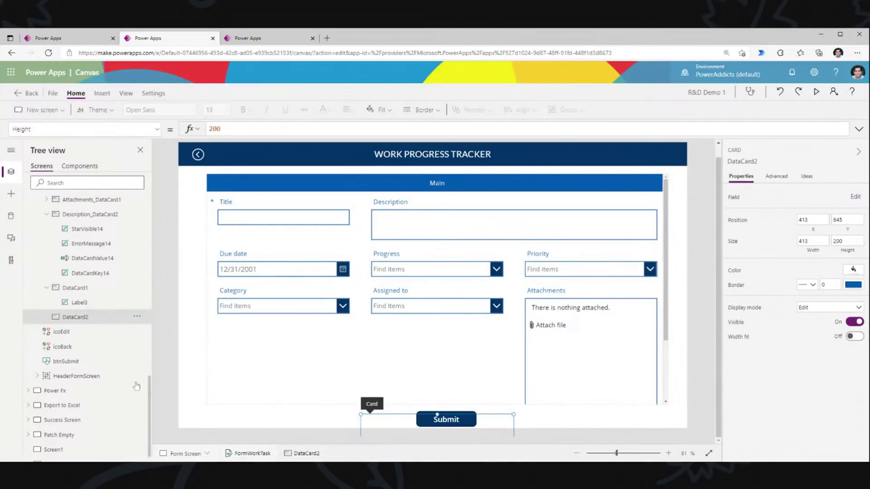
scroll(403, 317, down, 1)
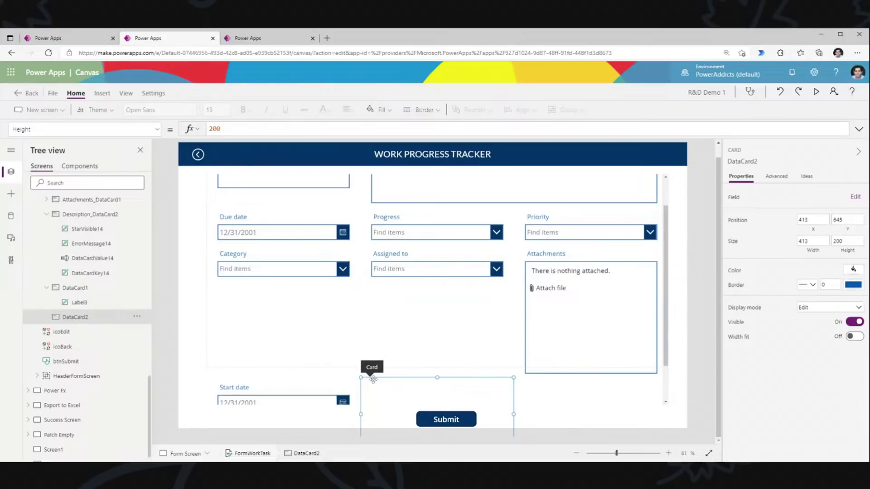
drag(373, 372, 372, 373)
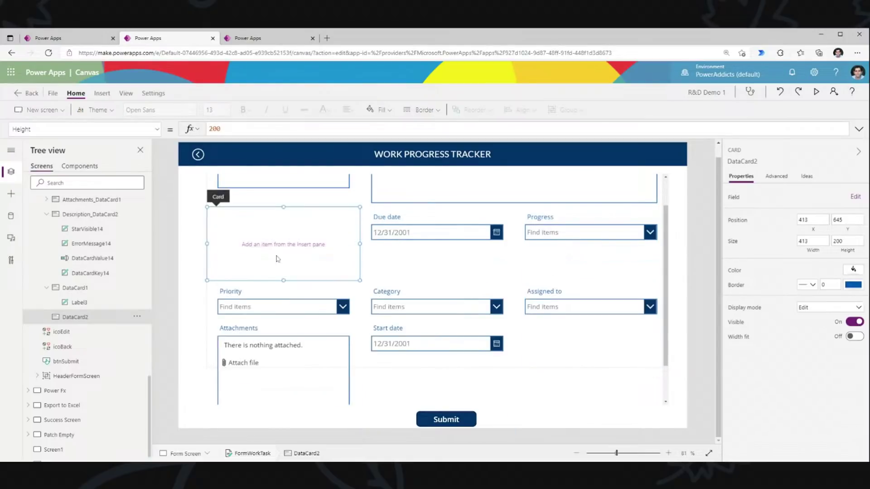
scroll(362, 294, up, 2)
drag(361, 293, 627, 295)
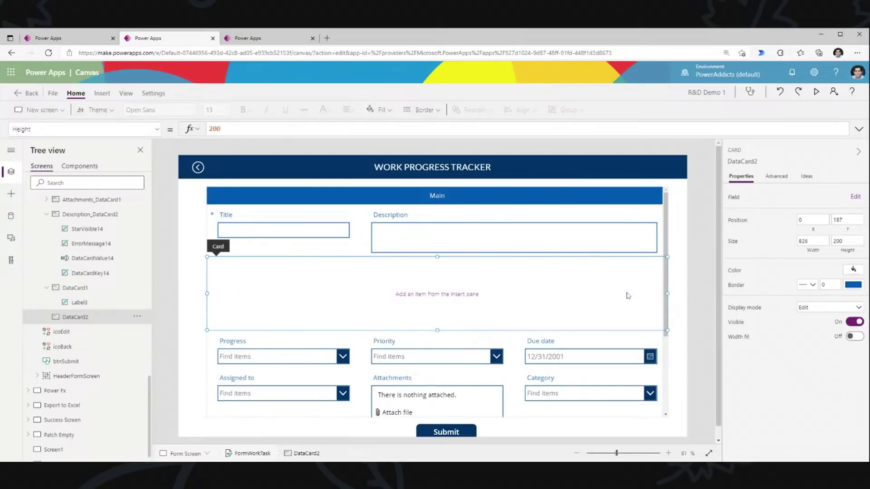
- Copy the Main header label into the second custom card and set the copy's text to "Additonal Info"
click(427, 208)
click(369, 277)
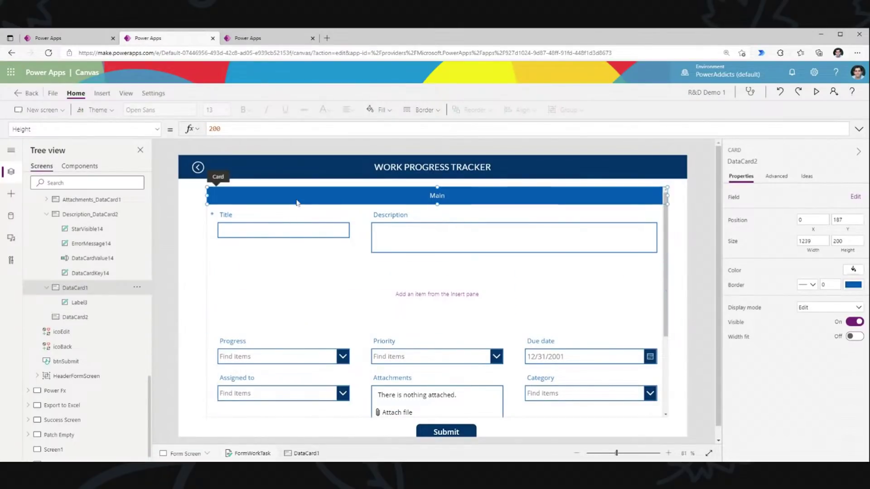
click(295, 196)
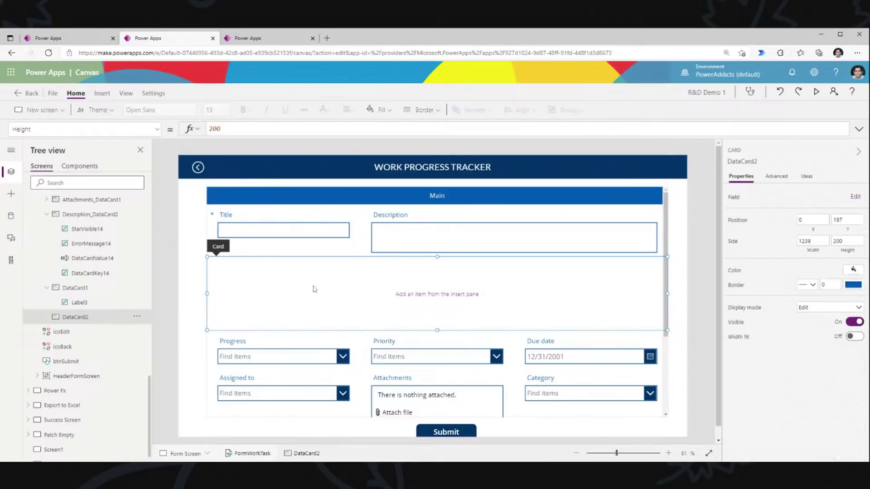
key(ctrl+v)
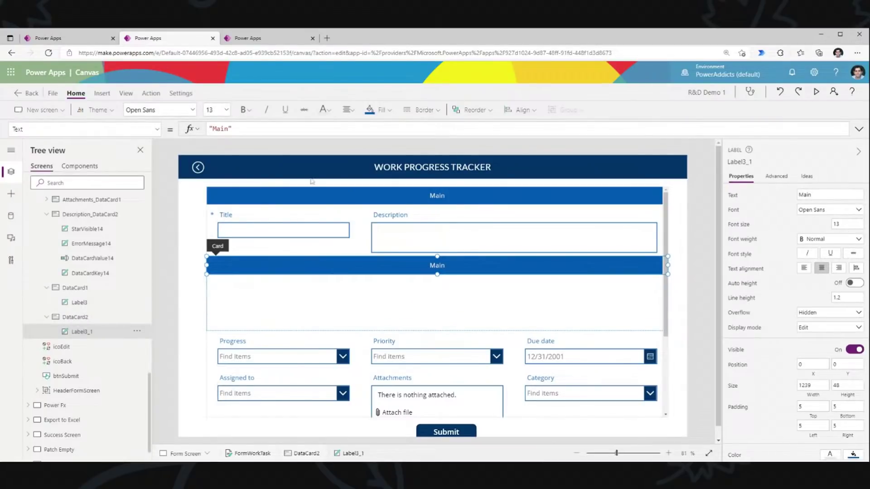
double_click(220, 129)
text(Additonal Info)
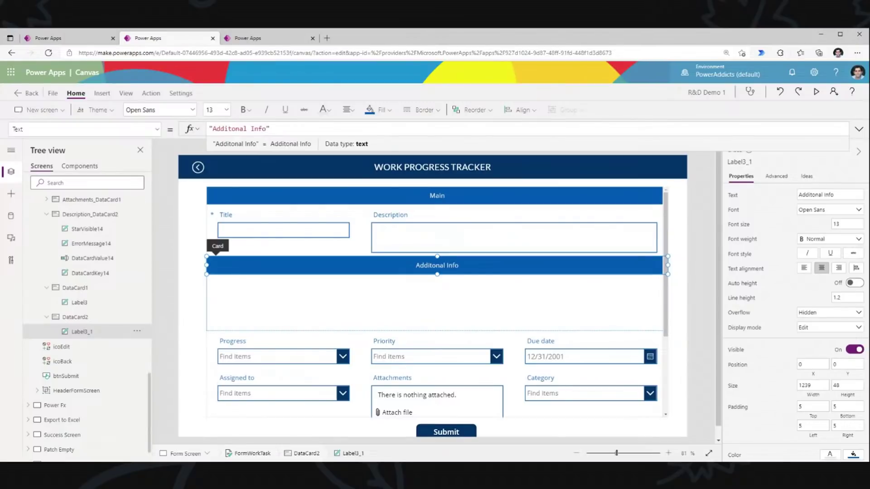
- Shrink the Additonal Info card to a height of about 49 and delete the Attachments card from the form
click(423, 301)
drag(437, 326, 438, 275)
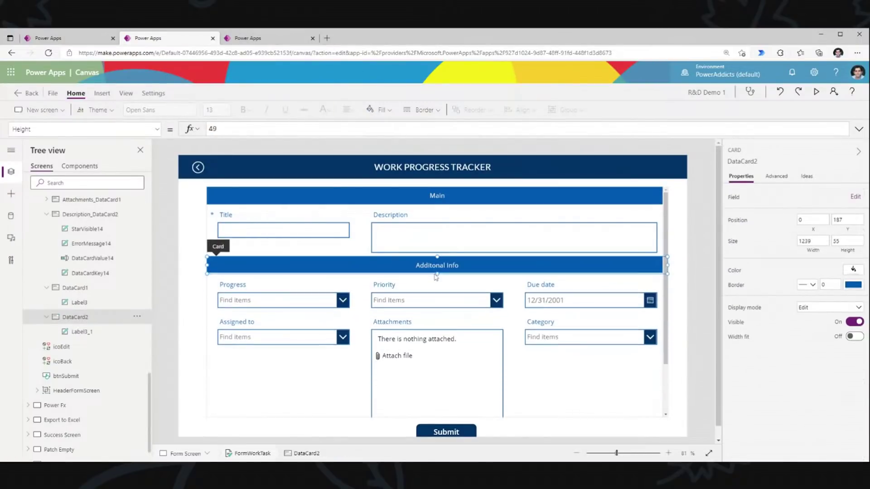
click(413, 331)
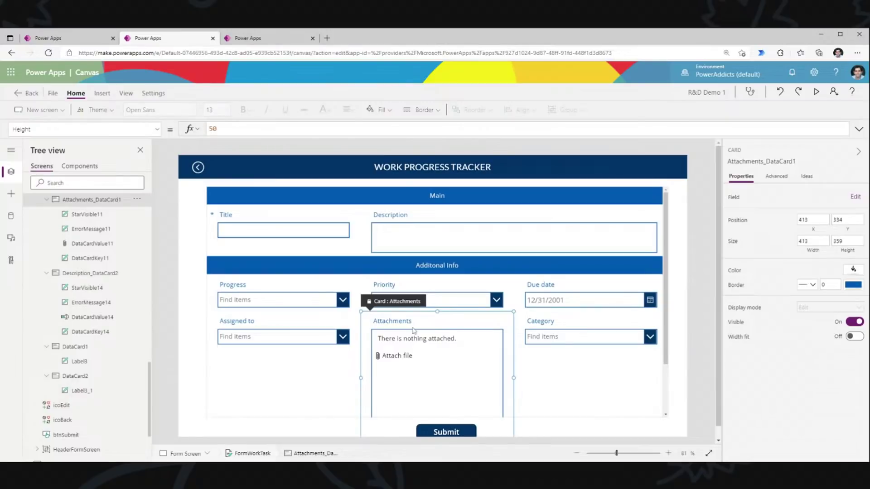
key(Delete)
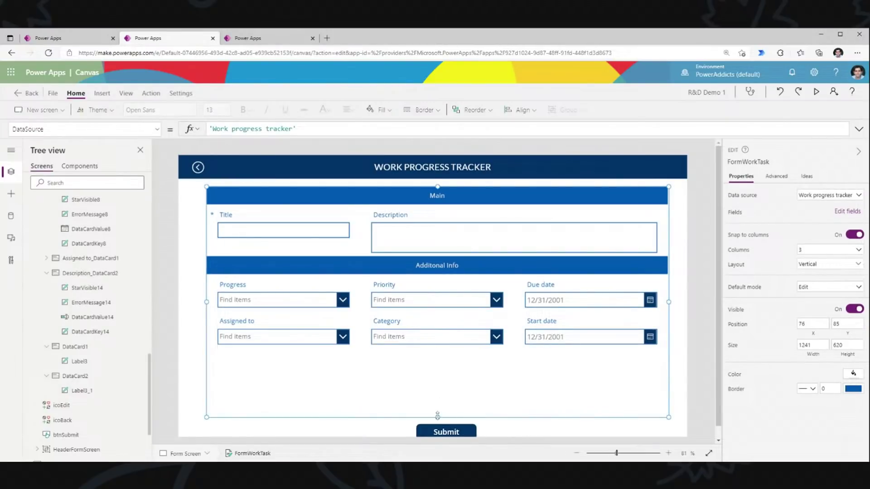
- Preview the app, return to the previous screen and open a new blank task form
click(816, 91)
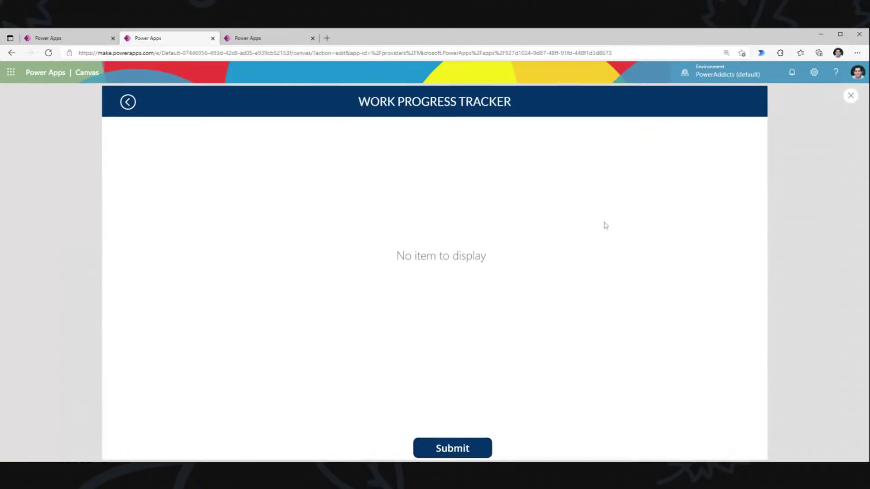
click(128, 102)
click(675, 104)
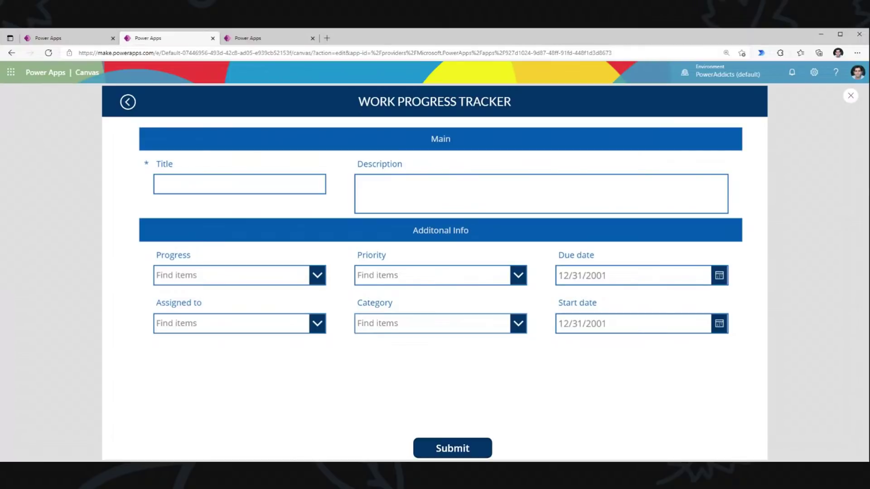
- Submit the empty form to test its validation, view the Priority choices without selecting one, and exit the preview
click(451, 449)
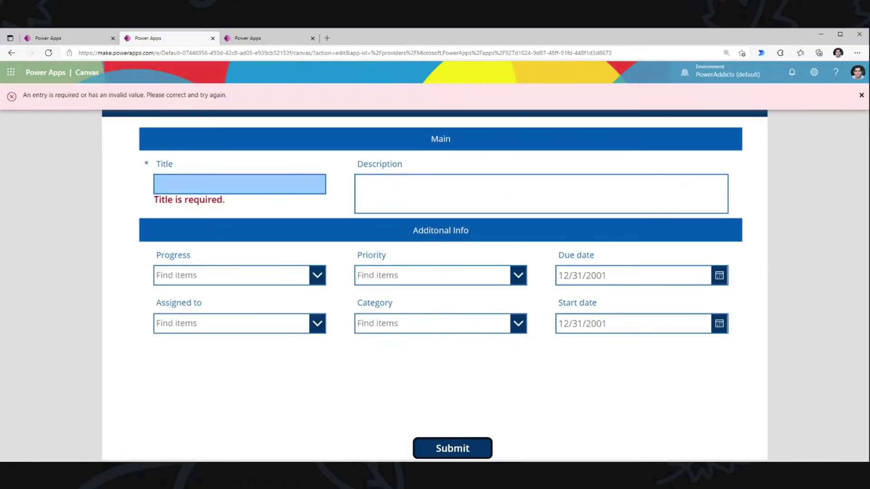
click(862, 96)
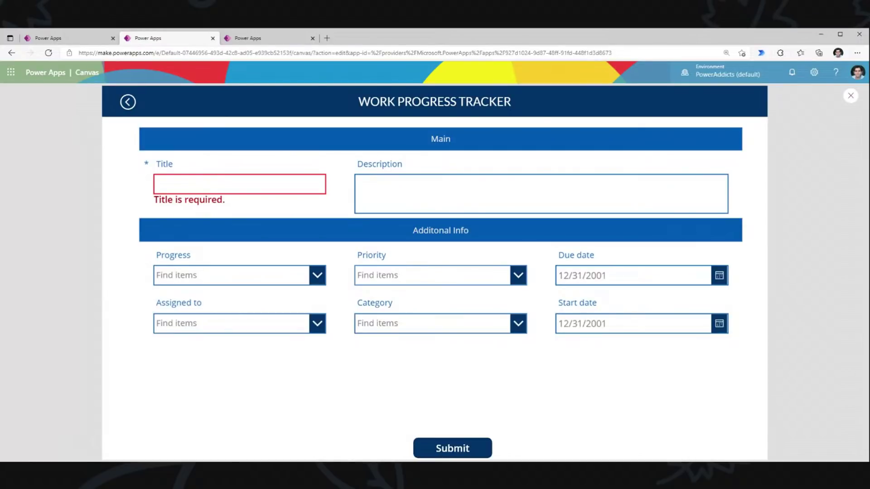
click(420, 276)
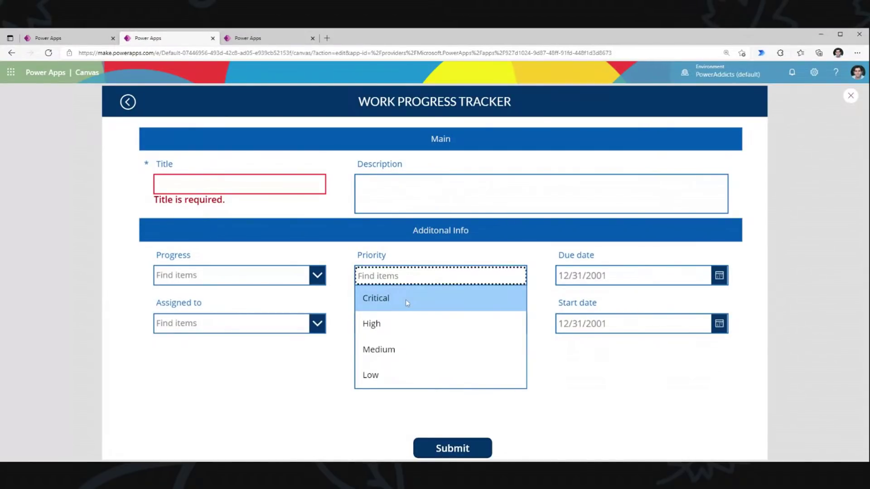
click(529, 255)
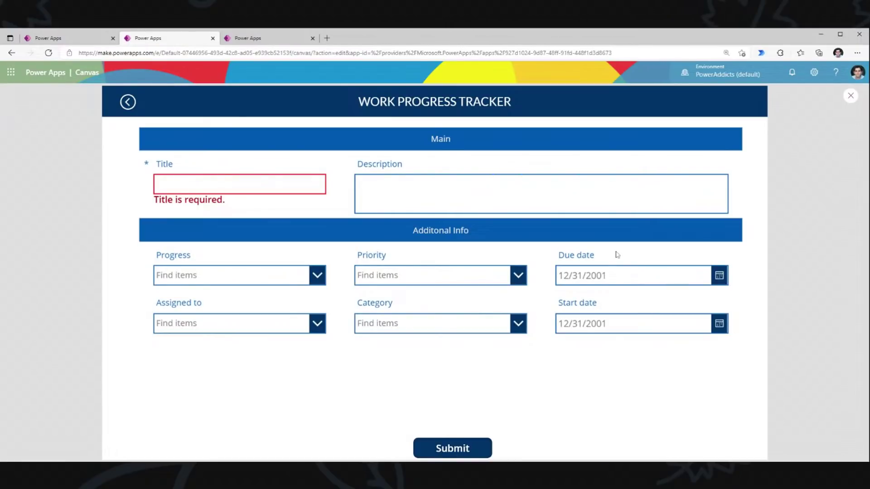
click(851, 95)
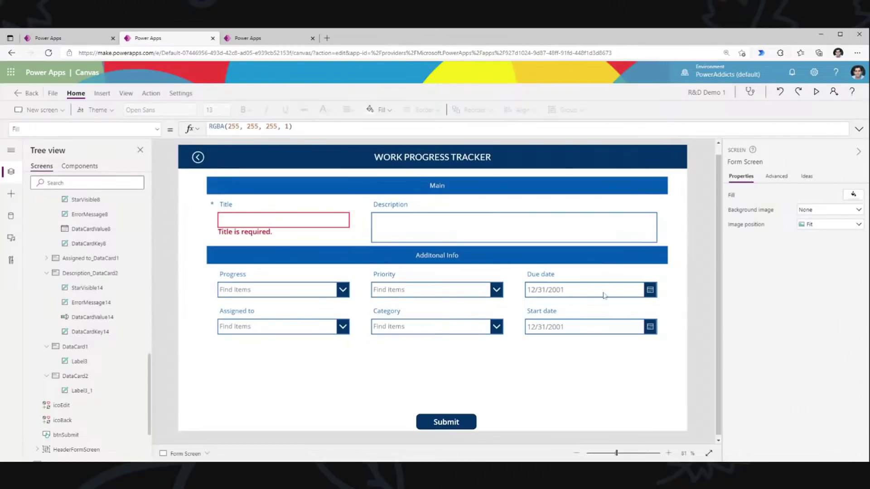
- Unlock the Due date card so its advanced properties can be edited
click(577, 278)
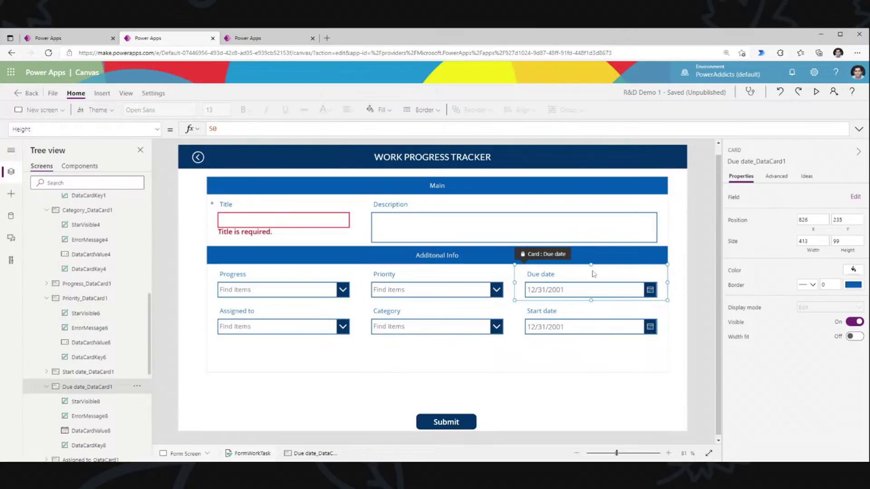
scroll(582, 273, up, 1)
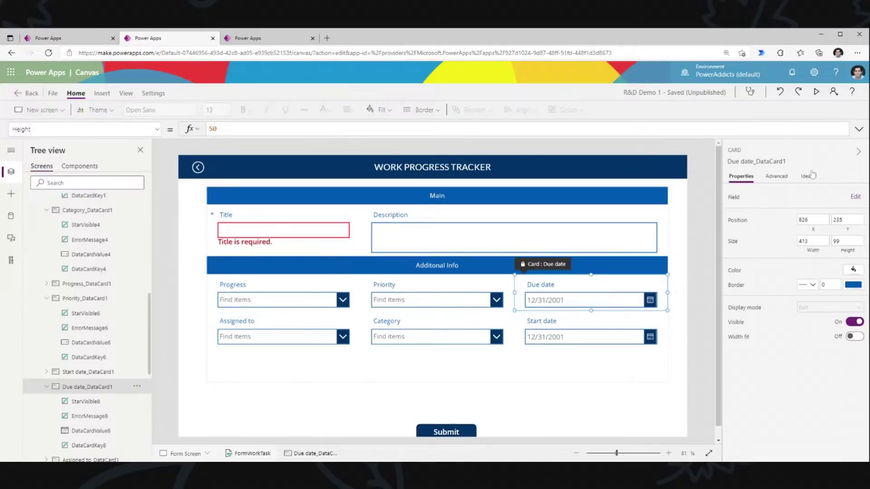
click(777, 176)
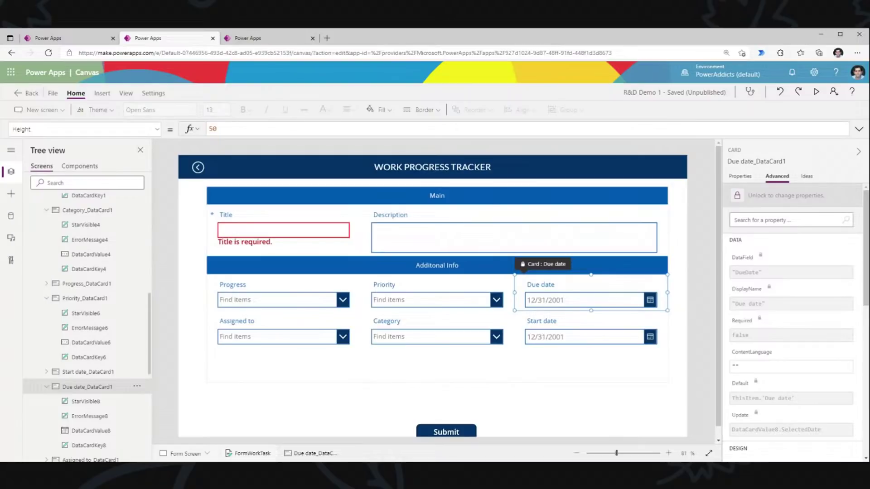
click(755, 199)
click(771, 196)
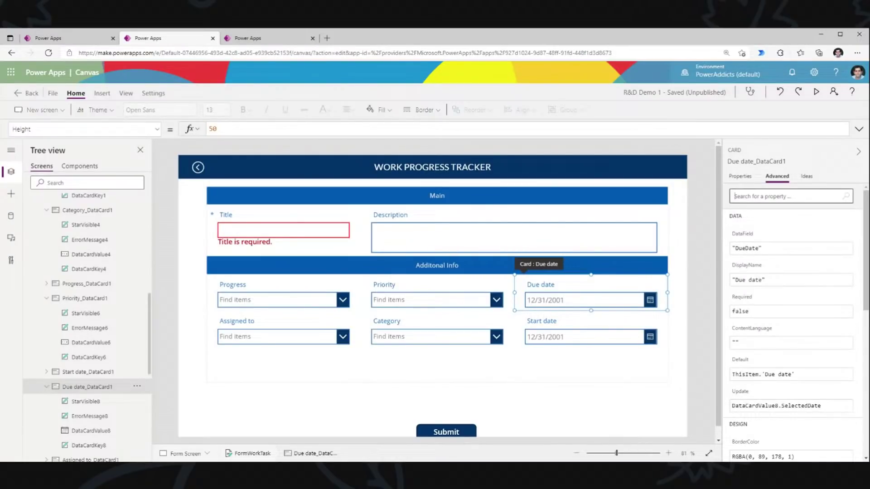
- Find the Required property of the Due date card and set it to true
text(req)
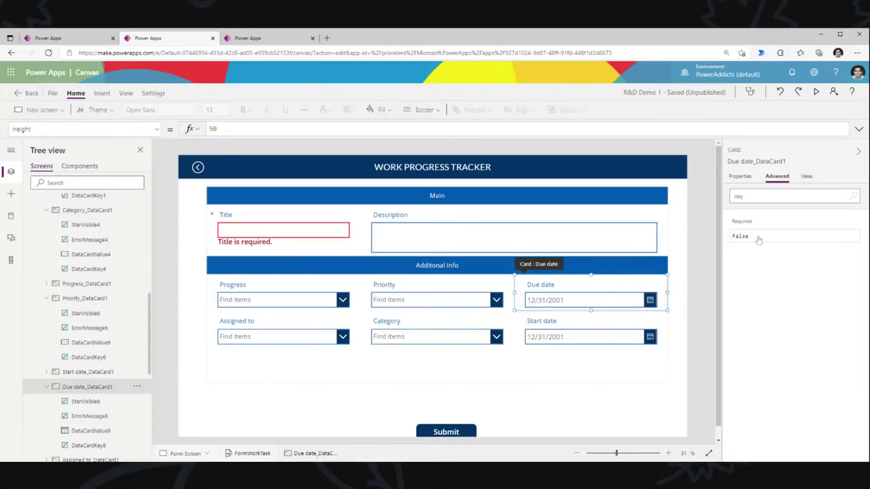
key(ctrl+a)
click(777, 239)
key(ctrl+a)
text(true)
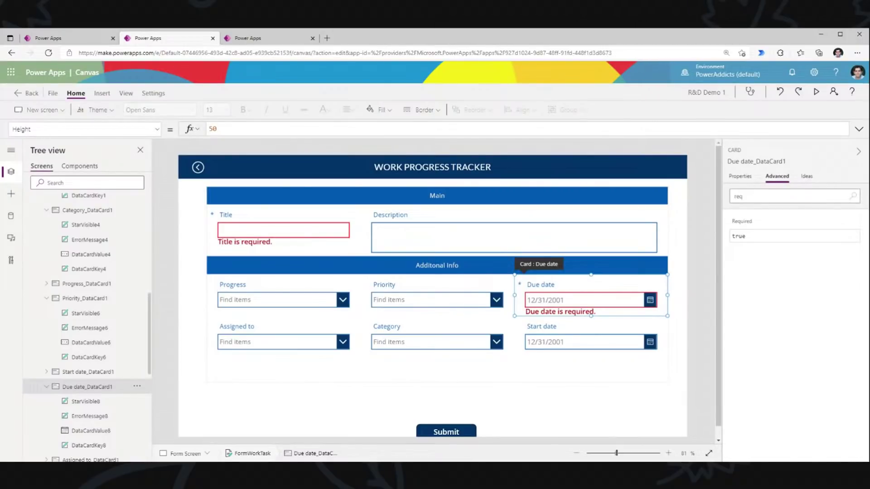
- Copy the control name of the combo box inside the Priority card
click(393, 291)
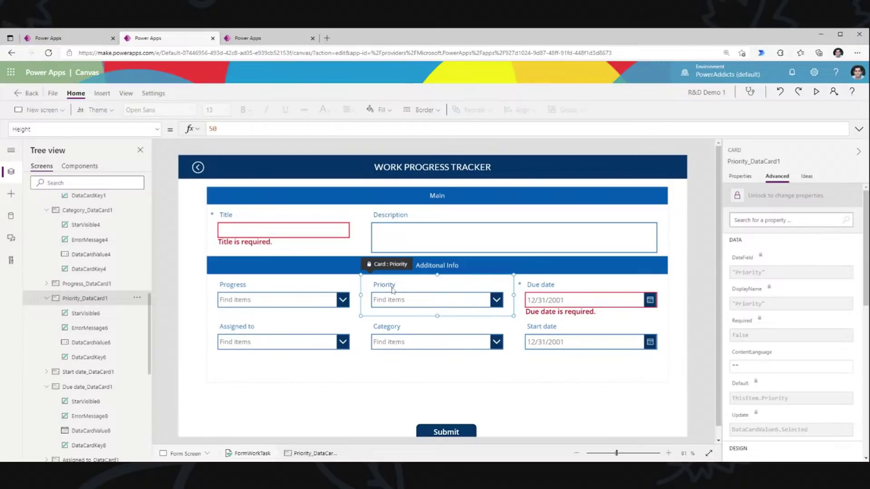
click(400, 297)
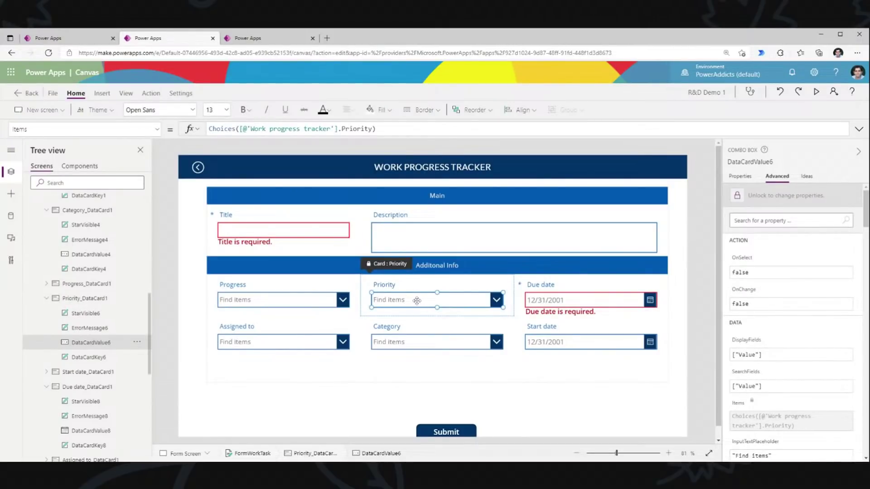
click(780, 162)
key(ctrl+c)
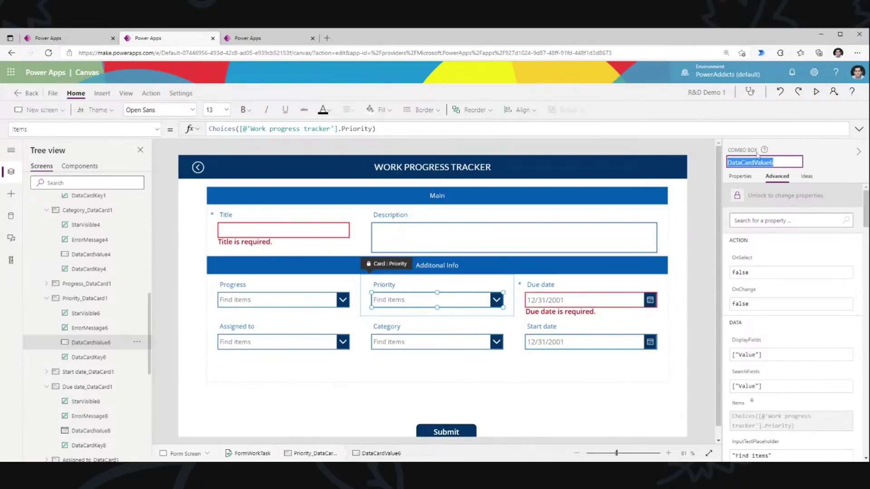
- Replace the Due date card's Required formula with the Priority combo box's choice, DataCardValue6.Selected.Value
click(554, 294)
text(req)
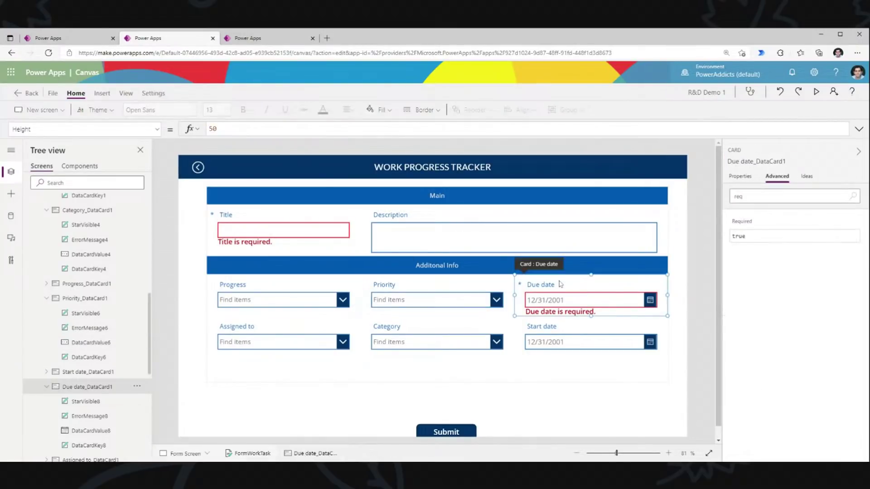
click(746, 231)
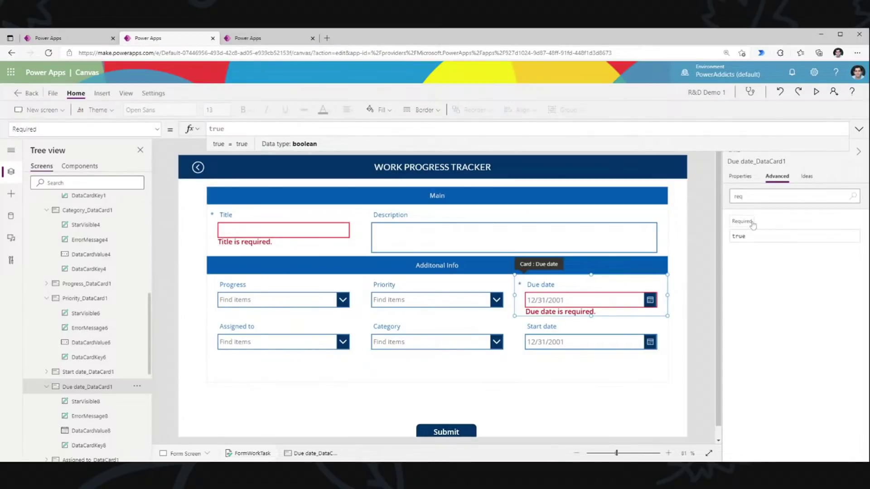
click(749, 223)
drag(224, 129, 216, 130)
double_click(217, 129)
key(ctrl+v)
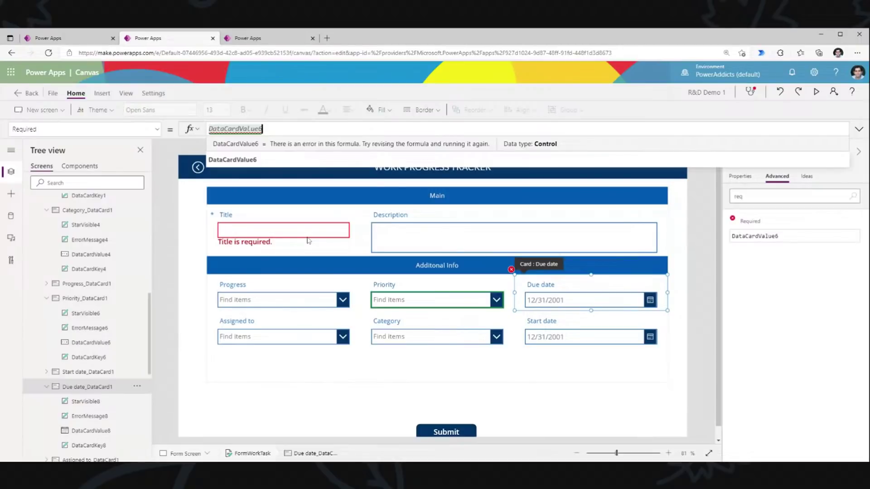
text(.sel)
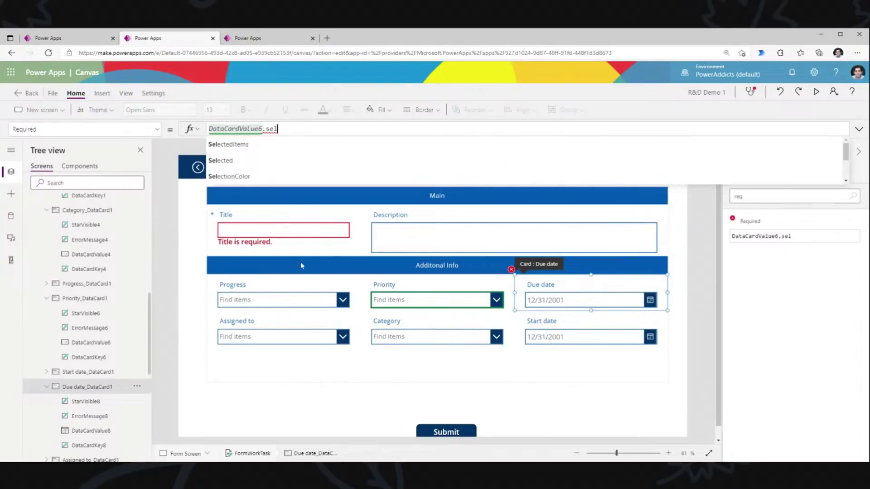
click(232, 161)
text(.)
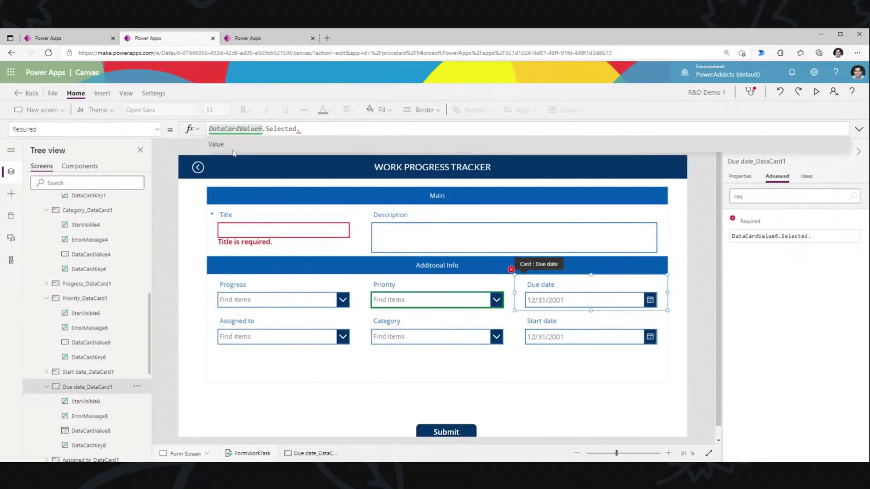
click(233, 150)
click(302, 147)
- Complete the Due date card's Required formula as DataCardValue6.Selected.Value = "Critical"
click(398, 286)
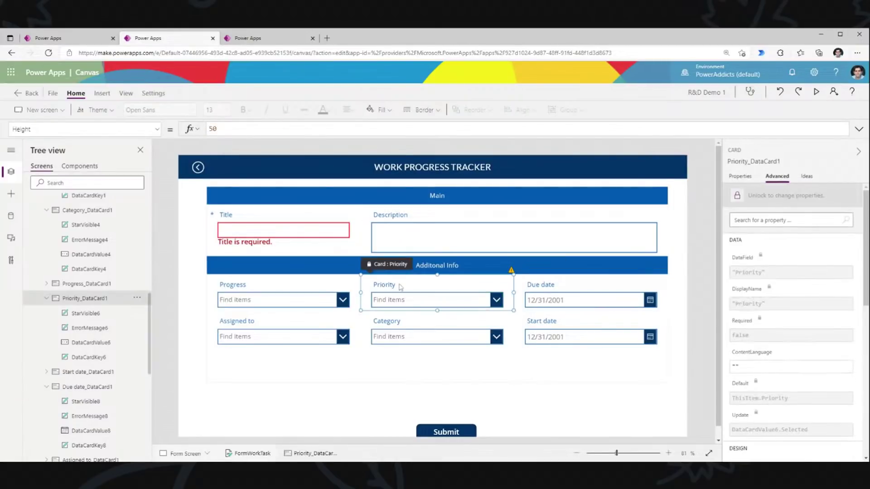
click(572, 286)
click(324, 128)
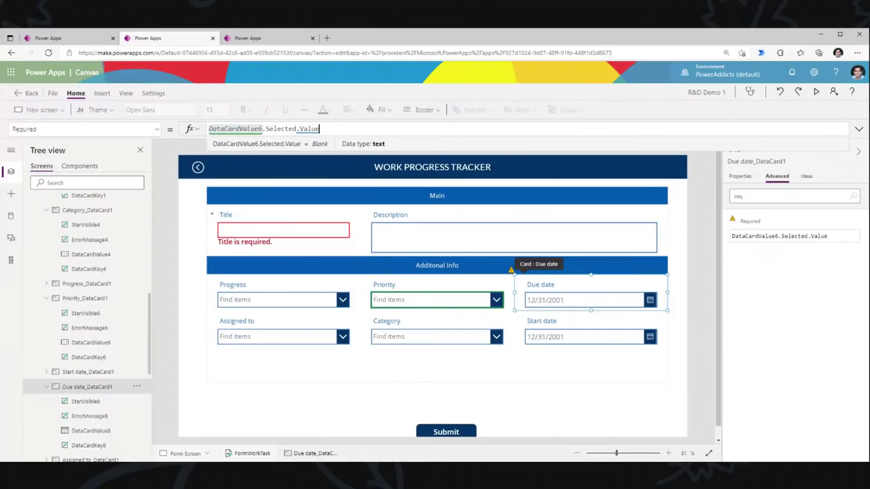
text(= "Cr)
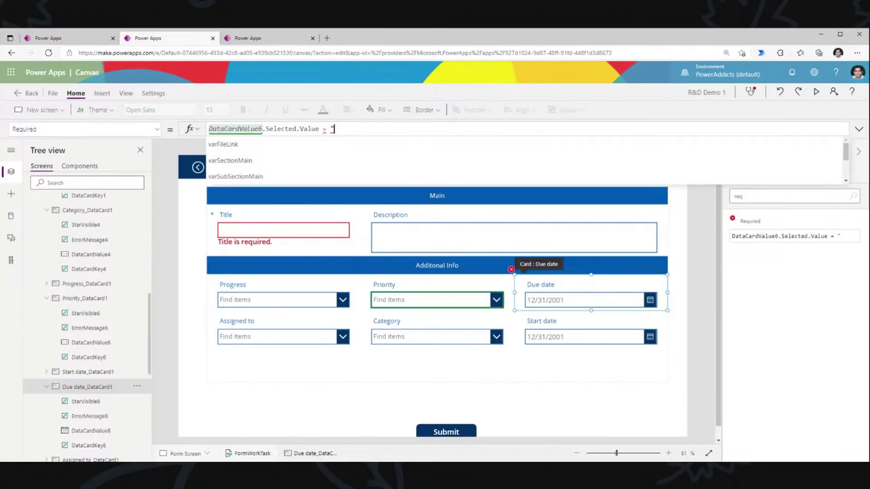
text(itical")
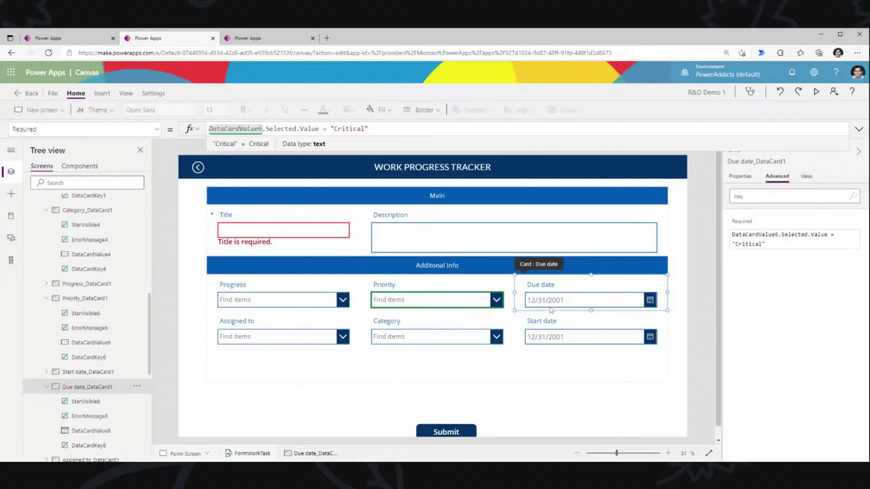
- Preview the app to test the Due date requirement with Priority set to Critical and to High, and exit the preview
click(816, 92)
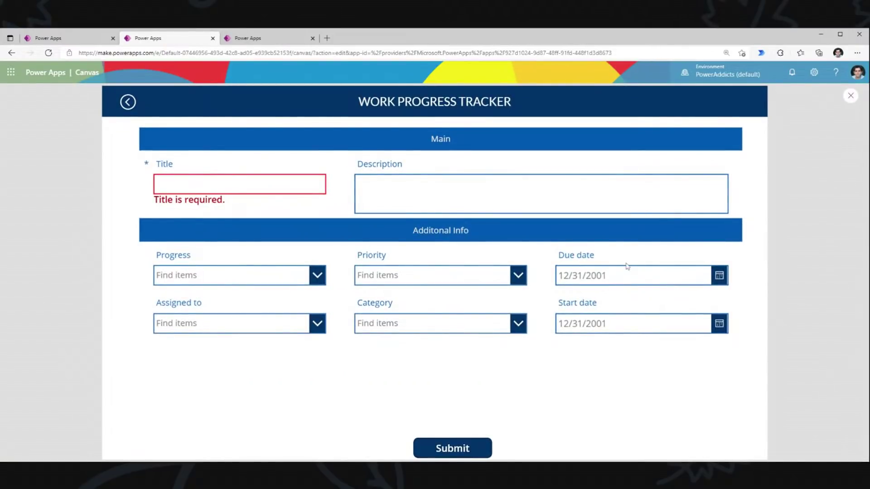
click(518, 275)
click(385, 299)
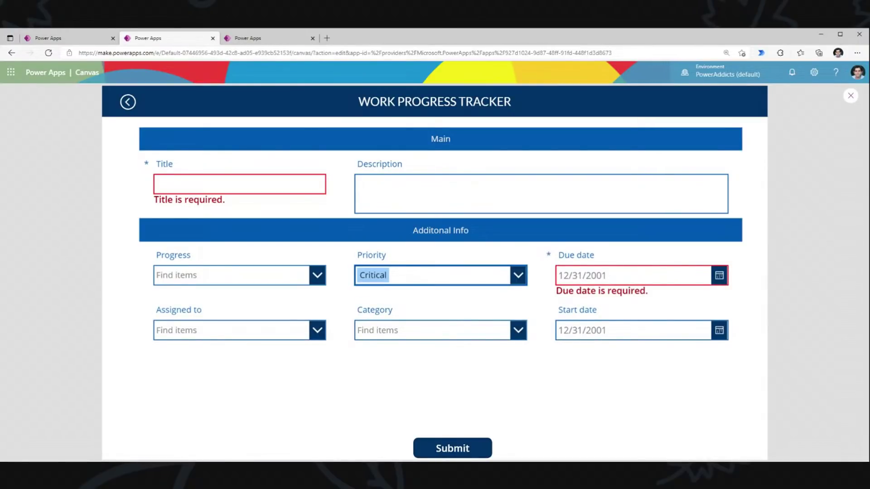
click(485, 278)
click(438, 344)
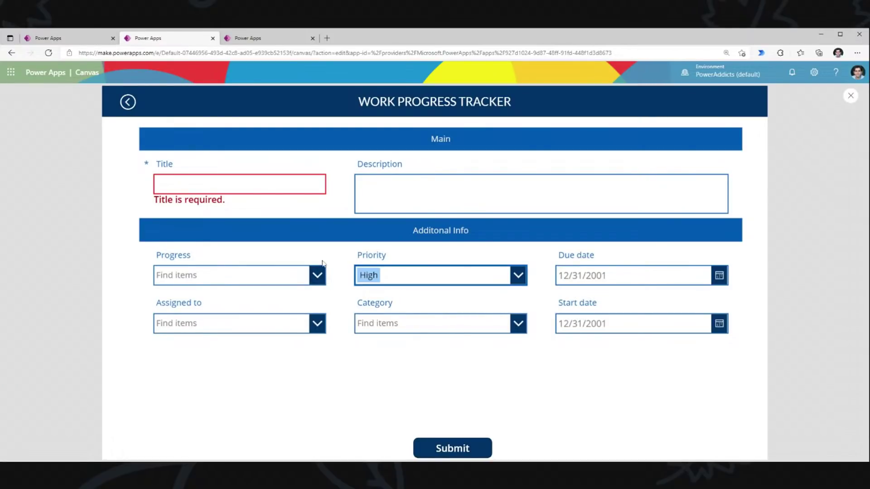
click(851, 97)
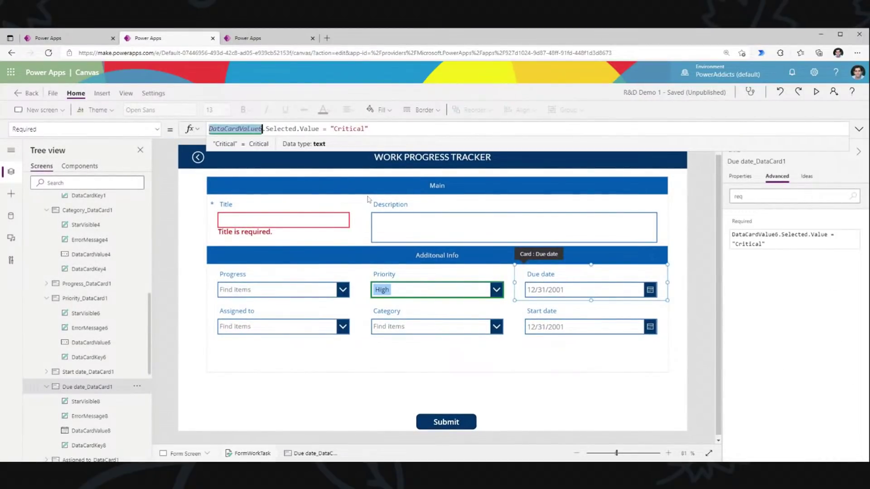
- Begin a Set( formula in the Priority combo box's OnSelect property in place of false, and erase it to leave the property empty
click(421, 289)
click(779, 162)
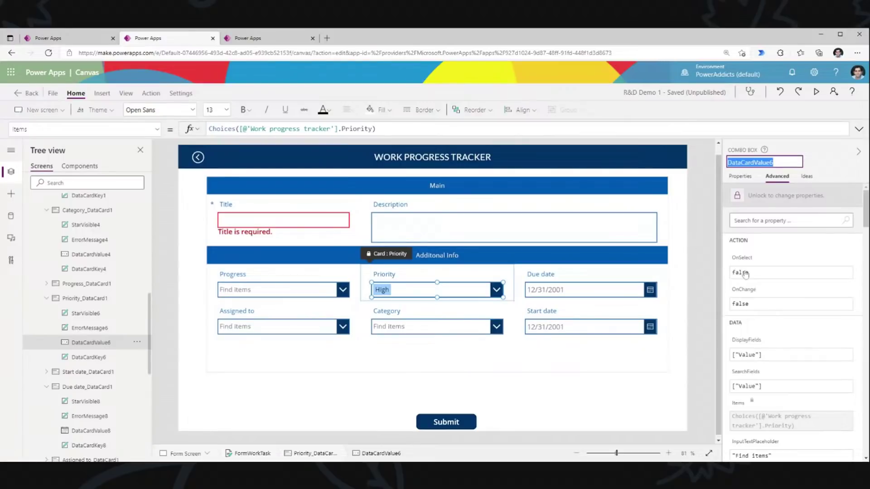
click(825, 163)
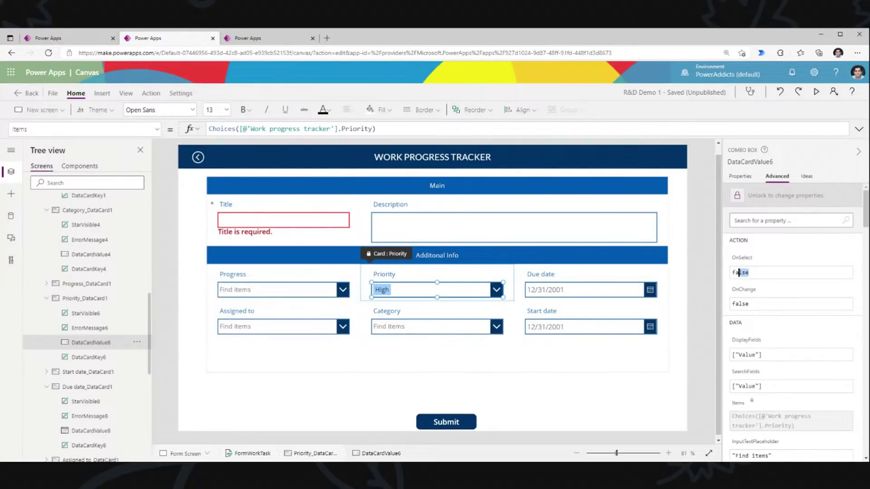
drag(751, 273, 731, 272)
text(set()
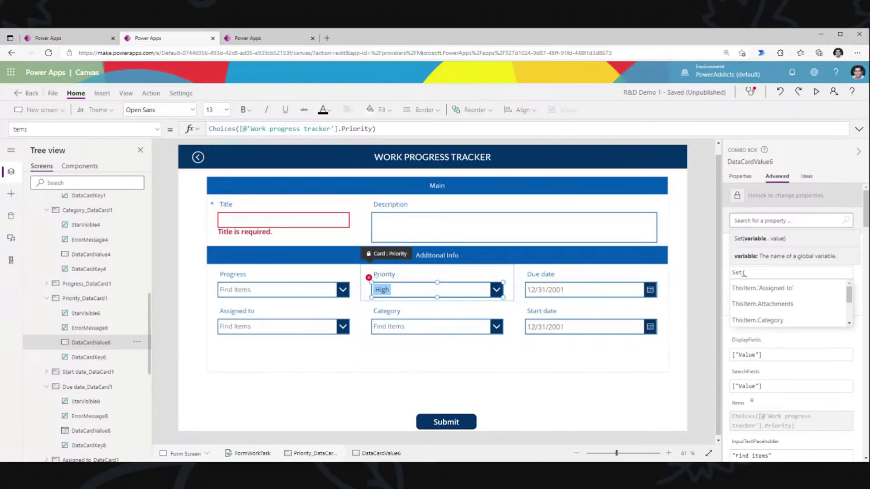
key(BackSpace)
key(BackSpace)
key(BackSpace)
key(BackSpace)
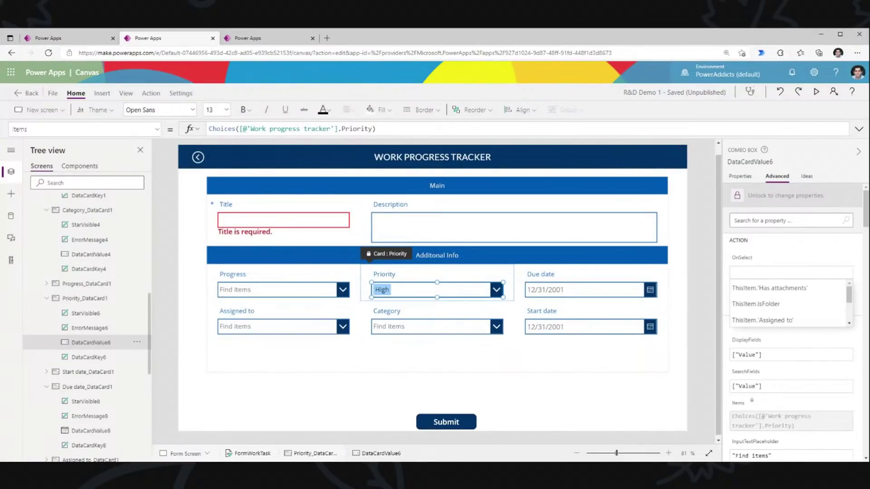
click(746, 262)
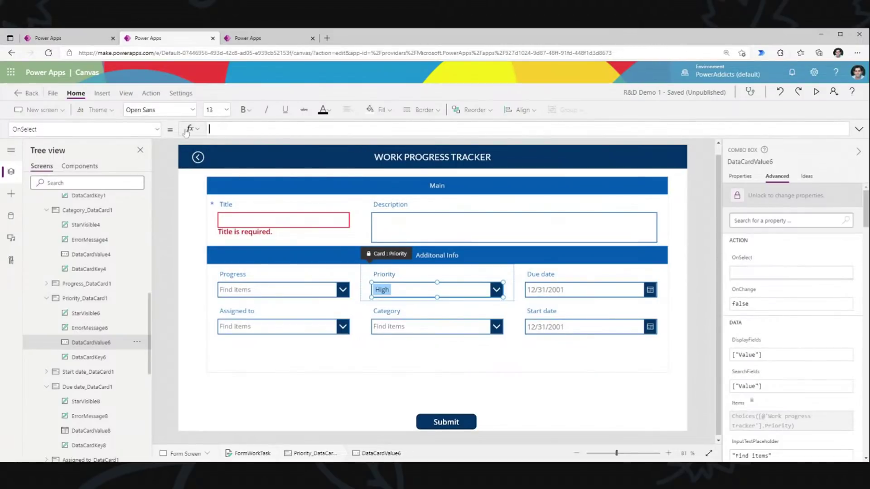
click(859, 129)
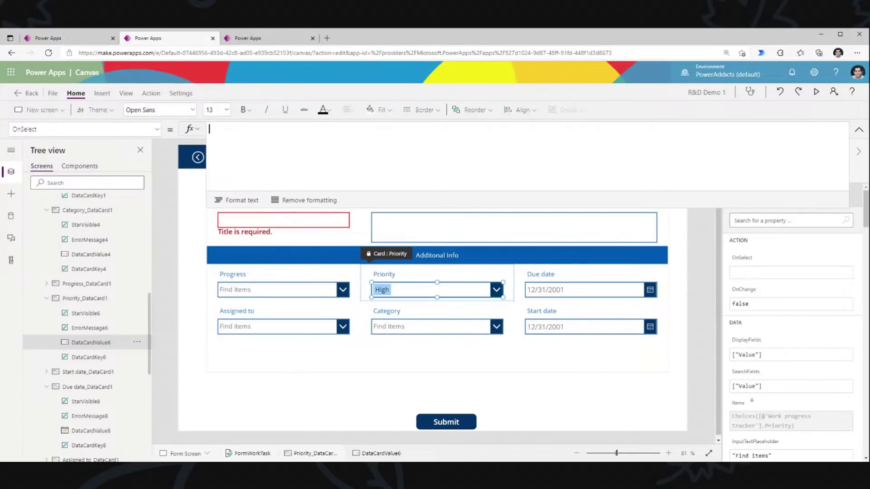
click(858, 129)
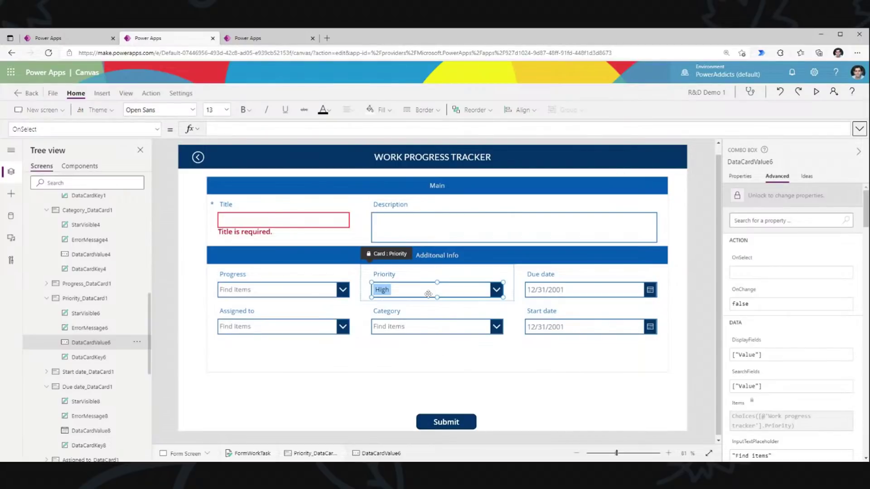
- Try appending ;Navigate( after SubmitForm(FormWorkTask) in the Submit button's OnSelect formula, and remove the addition
click(461, 423)
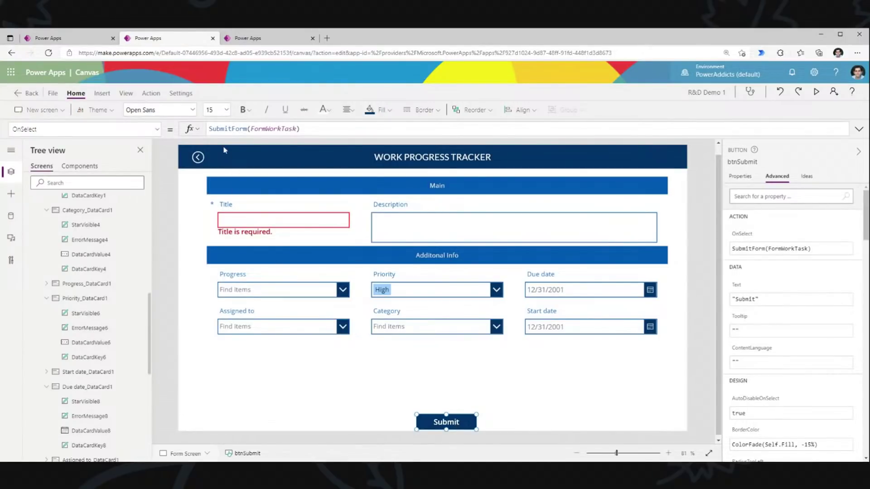
click(209, 129)
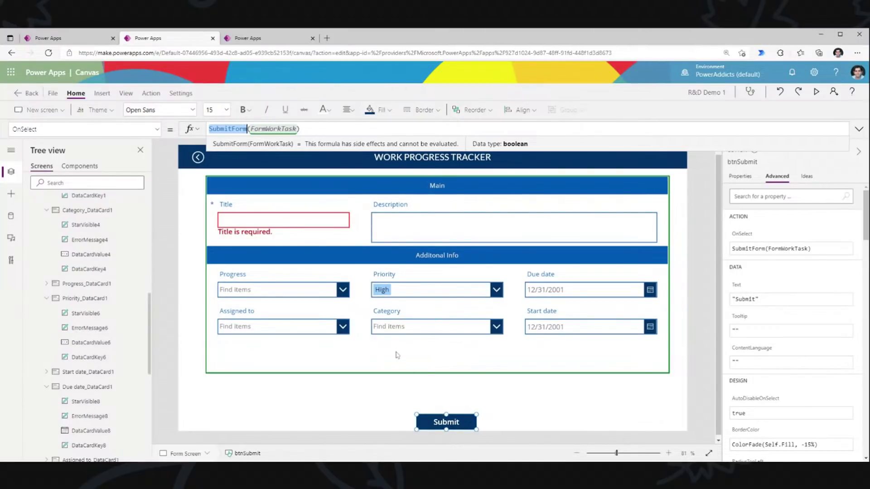
click(266, 129)
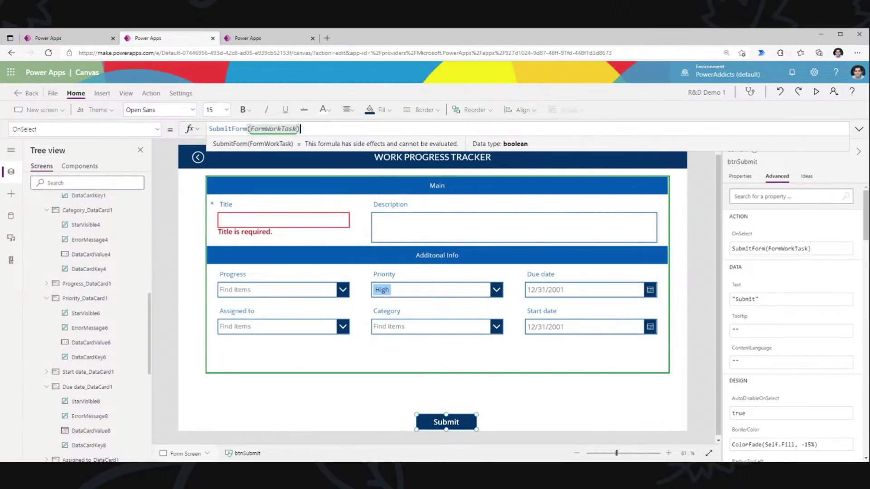
key(End)
text(;Navigate()
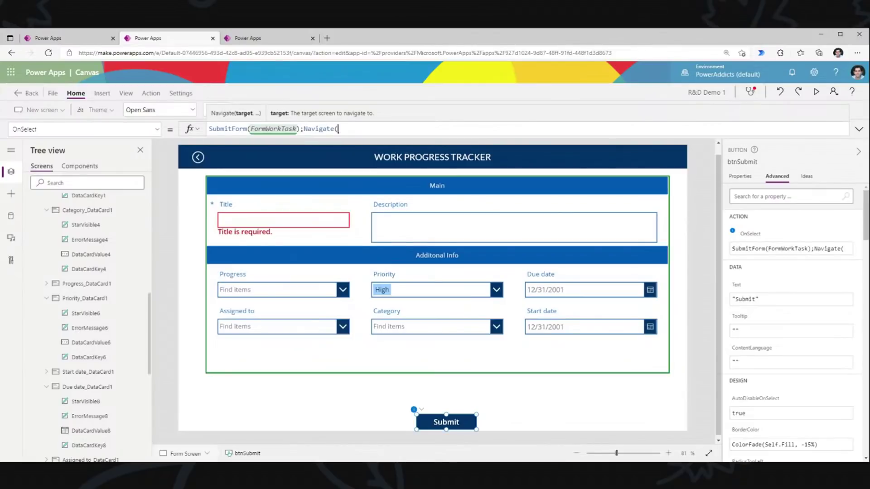
drag(301, 129, 338, 129)
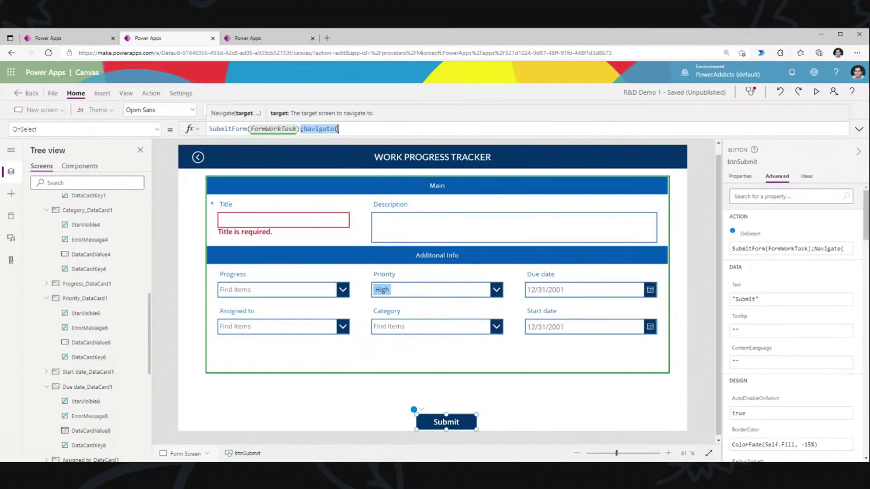
key(BackSpace)
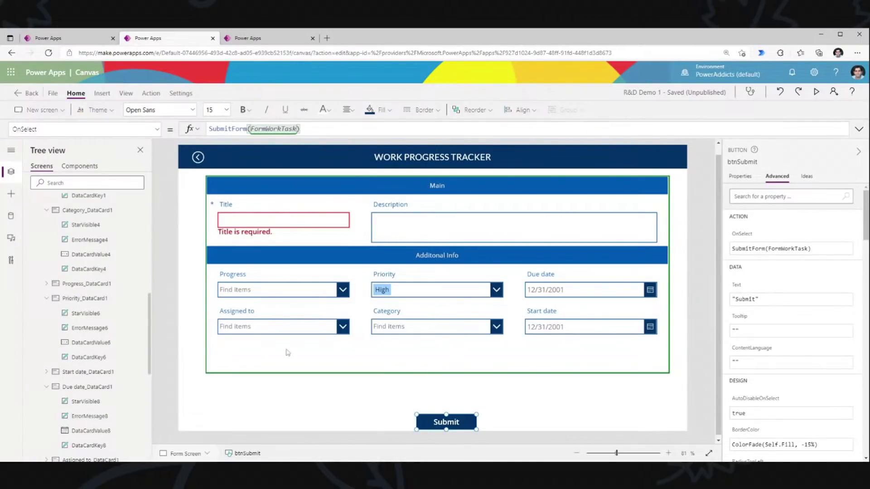
- Set FormWorkTask's OnSuccess property to Navigate('Success Screen')
click(248, 369)
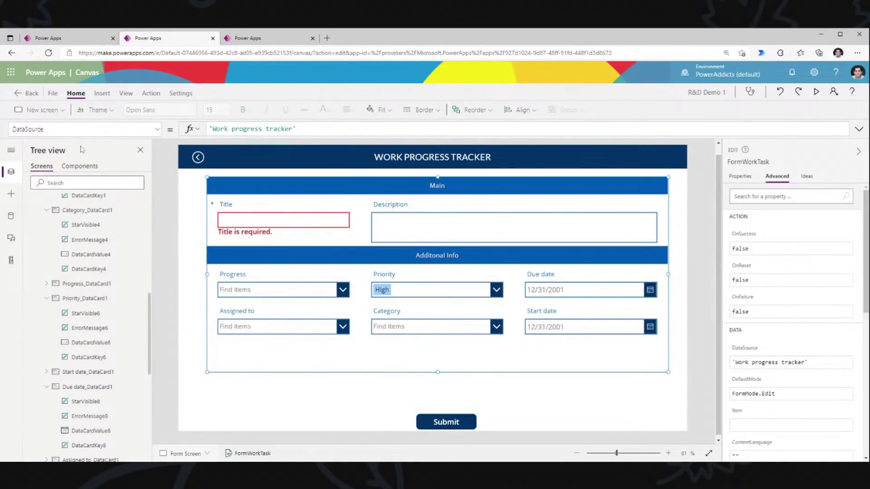
click(82, 130)
text(OnSuccess)
key(Tab)
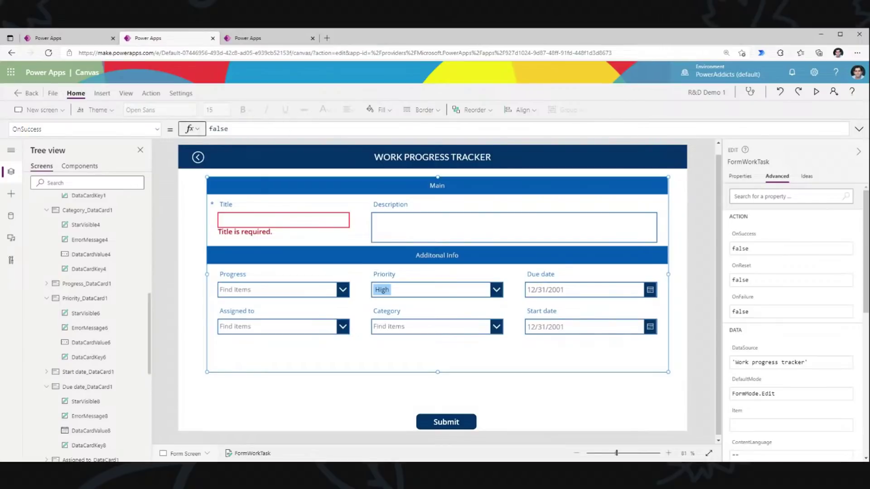
double_click(221, 130)
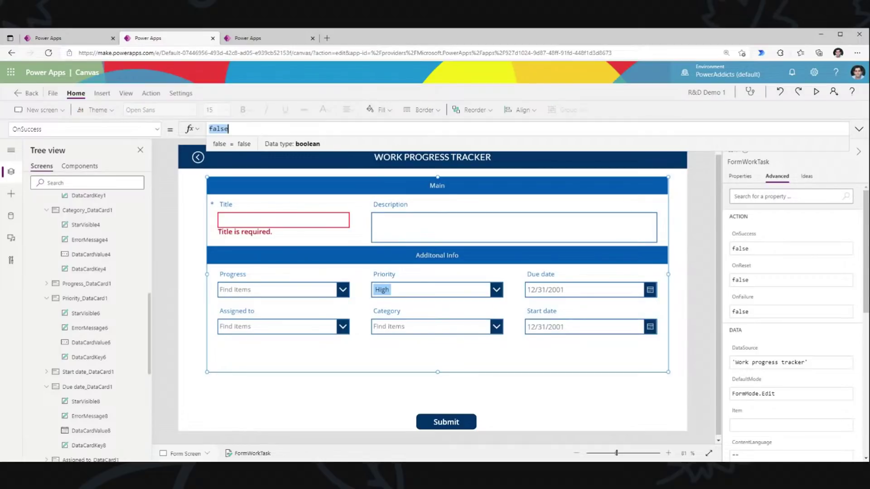
text(nav)
click(244, 160)
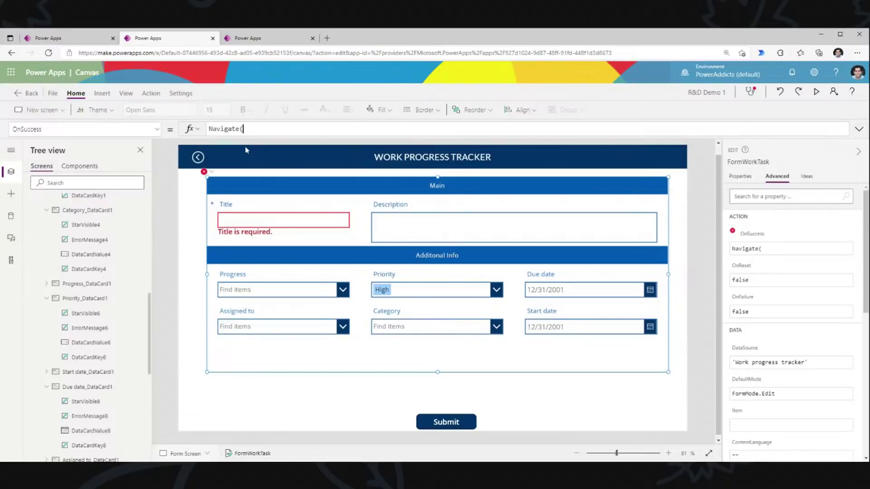
text(suc)
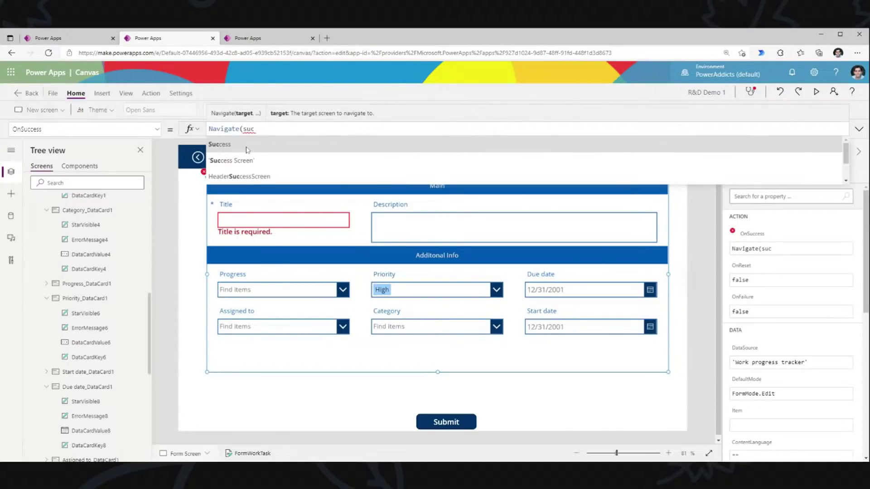
click(252, 159)
text())
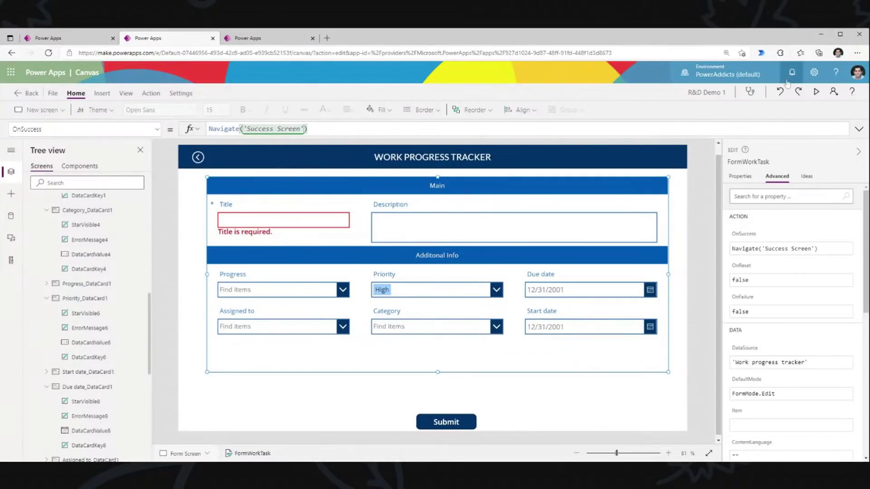
- Preview the app, open the Project Documentation task from the task list to check its form, and exit the preview
click(816, 92)
click(127, 101)
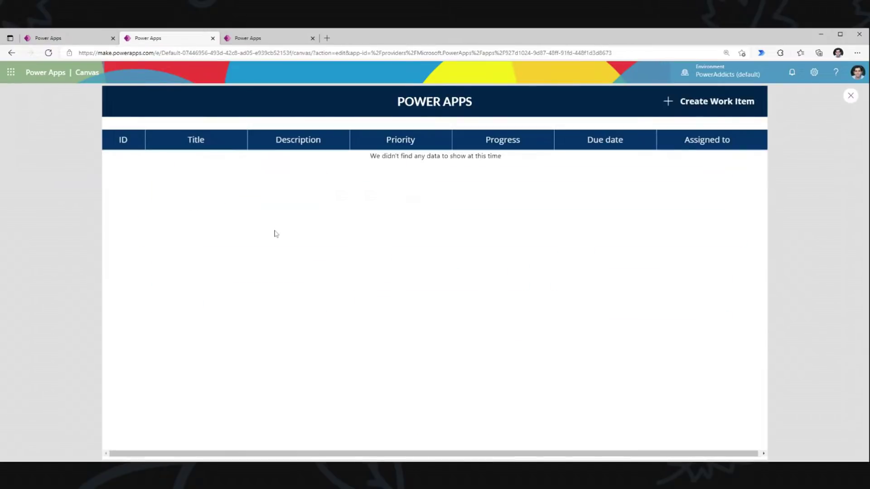
click(200, 181)
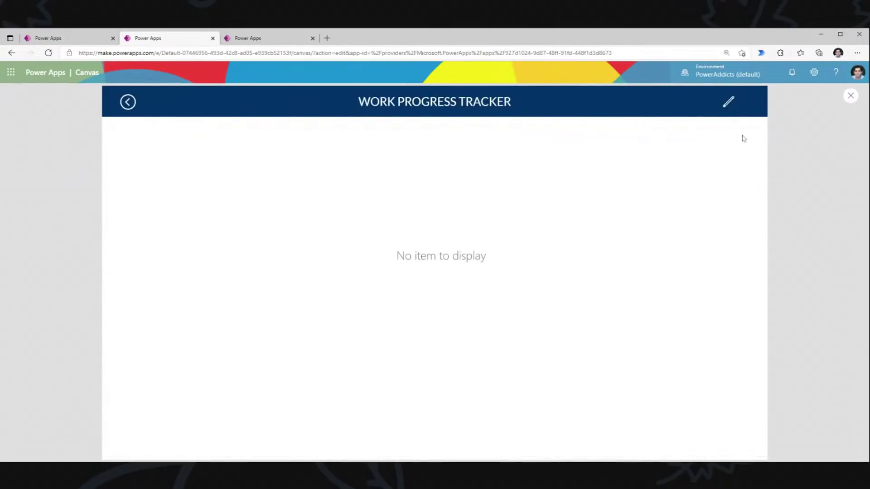
click(128, 102)
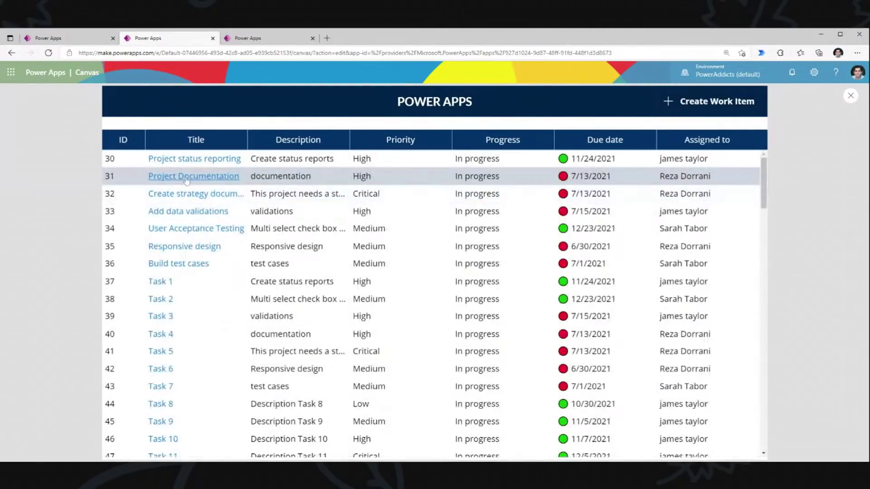
click(188, 181)
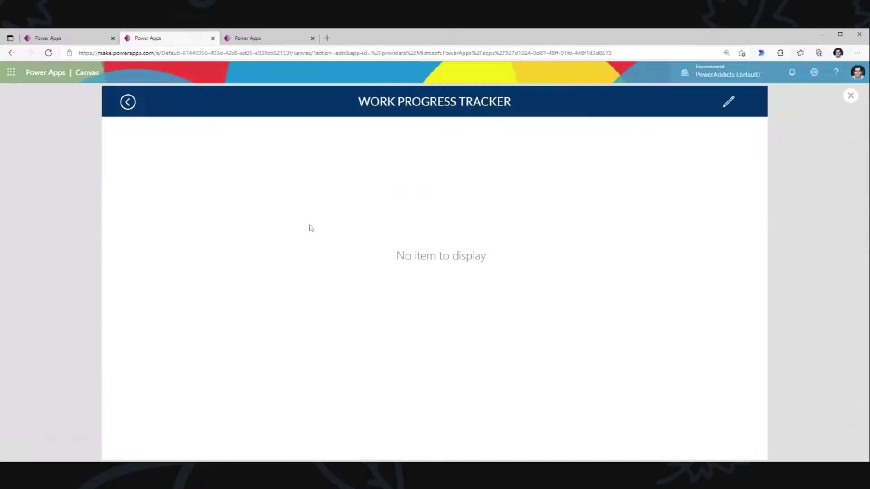
click(851, 96)
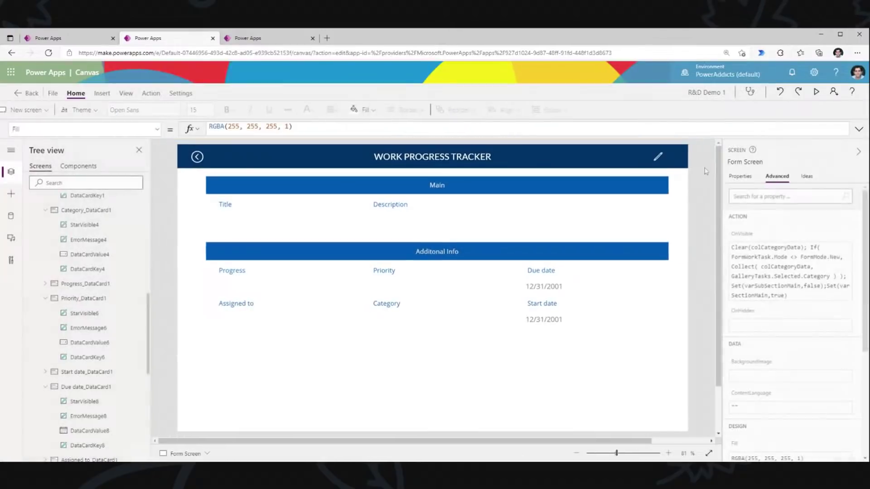
- Set FormWorkTask's Item property to DataTableTasks.Selected
click(400, 364)
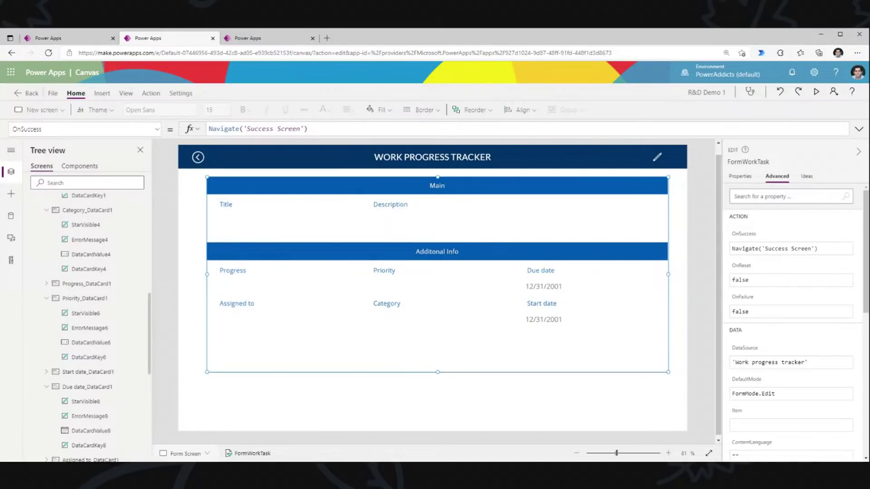
click(756, 196)
text(item)
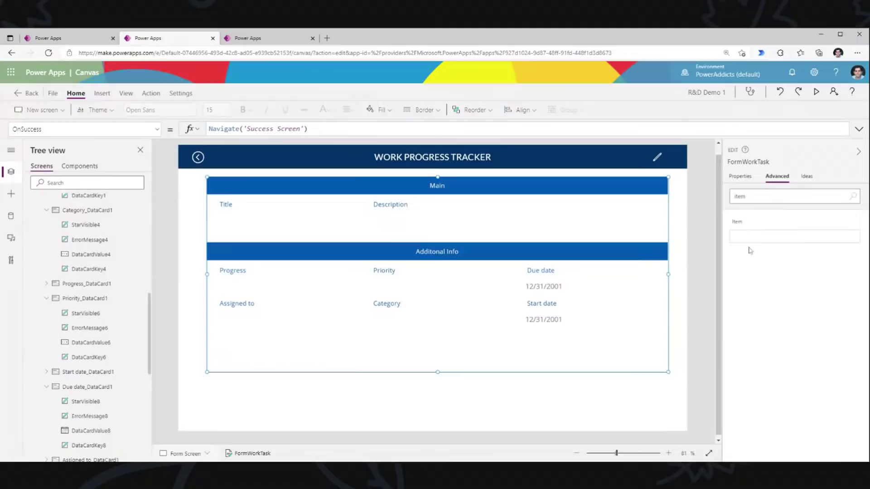
click(729, 221)
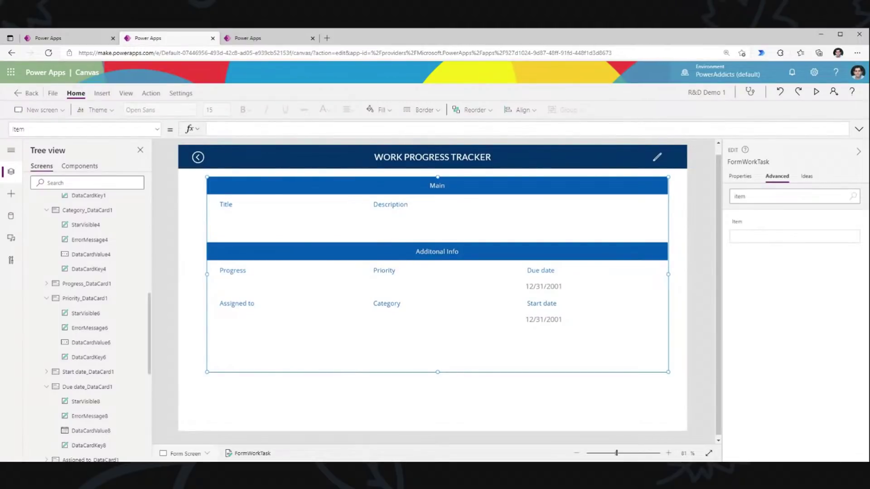
scroll(101, 251, up, 7)
scroll(102, 247, up, 1)
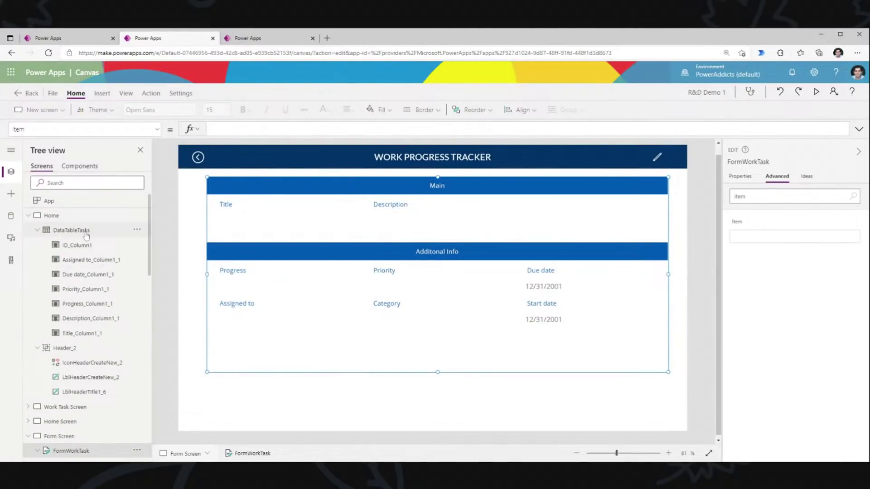
text(datat)
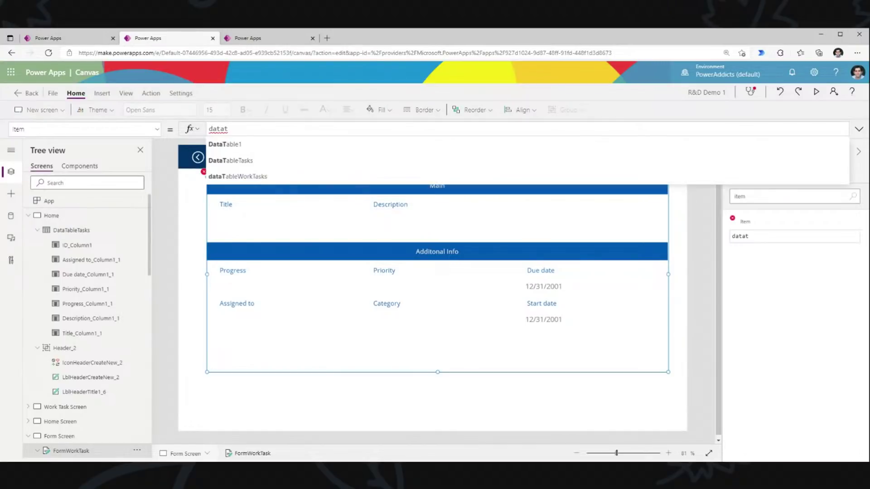
click(264, 161)
text(.sel)
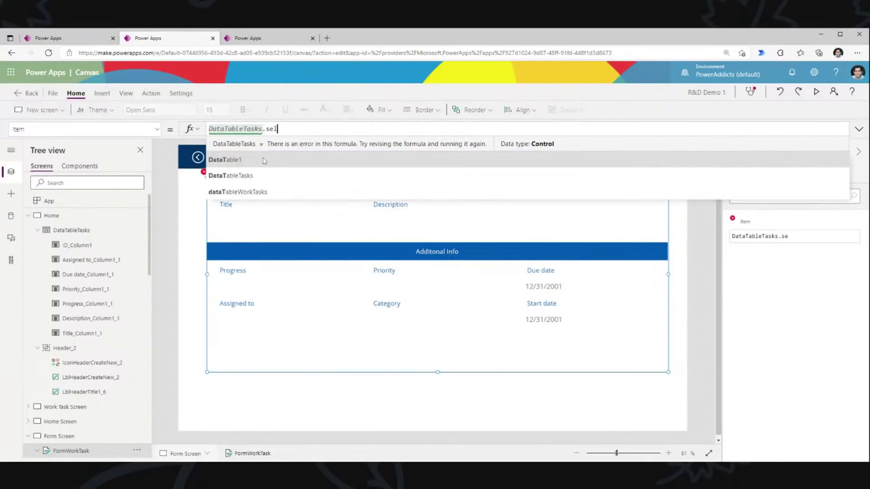
click(252, 149)
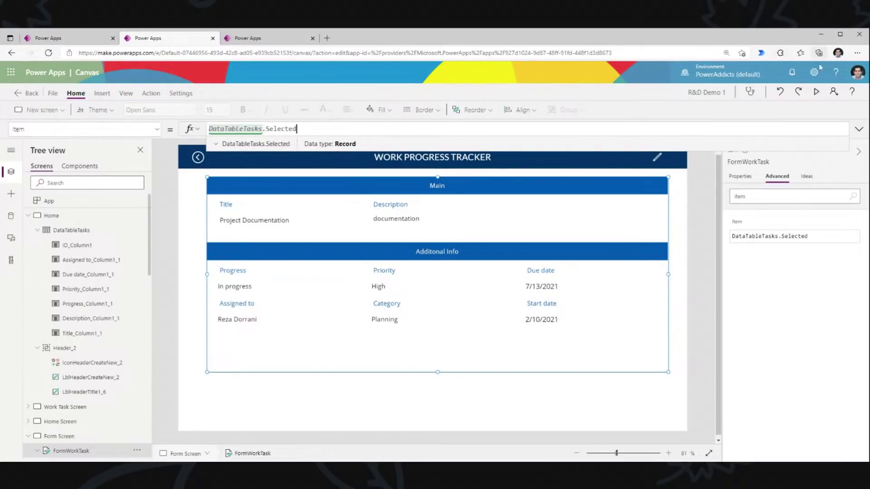
- In preview, edit the Project Documentation task to Progress Completed, submit the form, and return to the task list
click(816, 91)
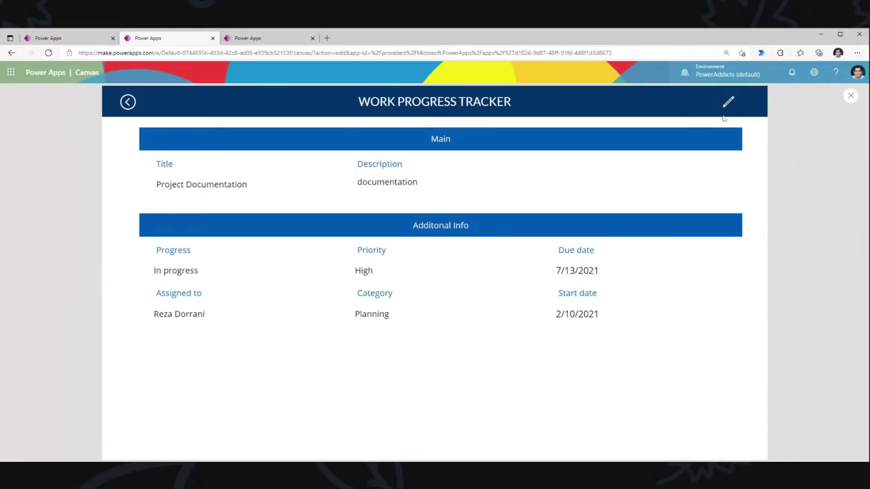
click(728, 103)
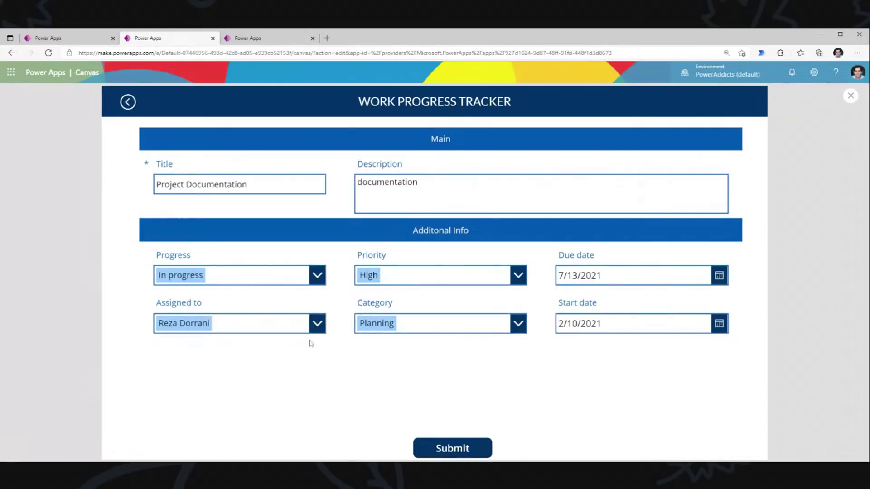
click(251, 278)
click(202, 369)
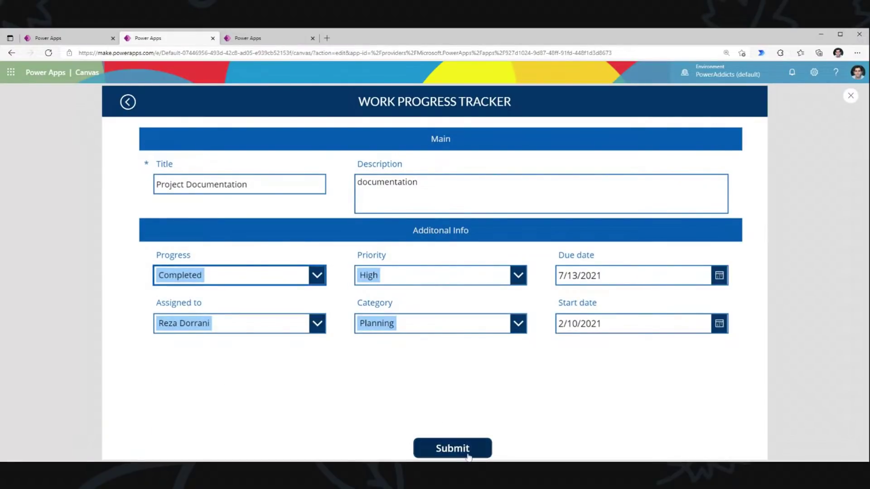
click(468, 455)
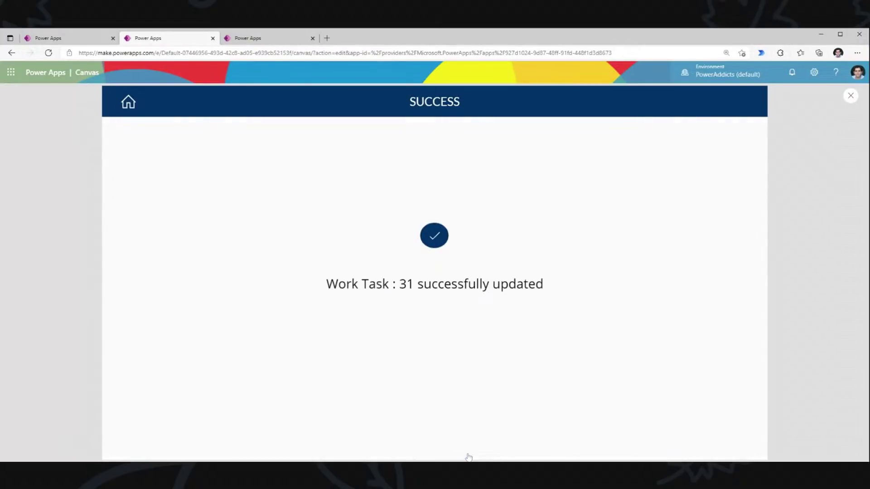
click(128, 102)
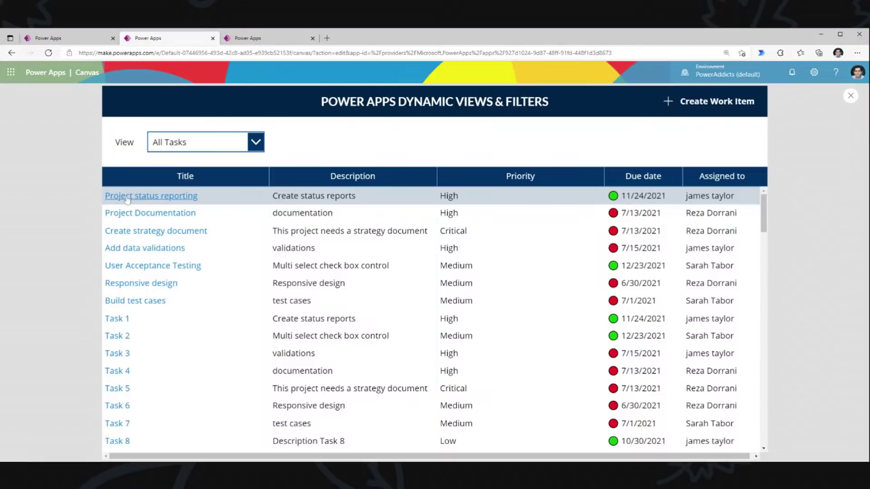
- Reopen the Project Documentation task for editing, set its Priority to Critical, submit it, and return to the task list
click(186, 201)
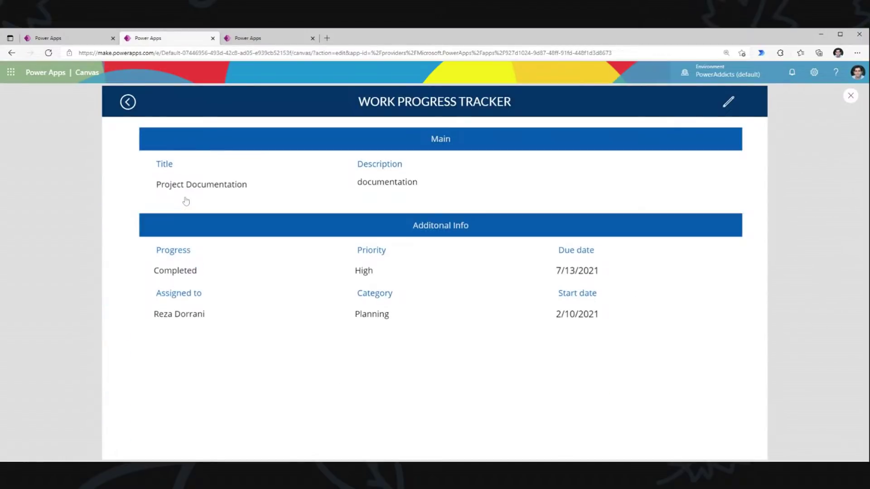
click(729, 101)
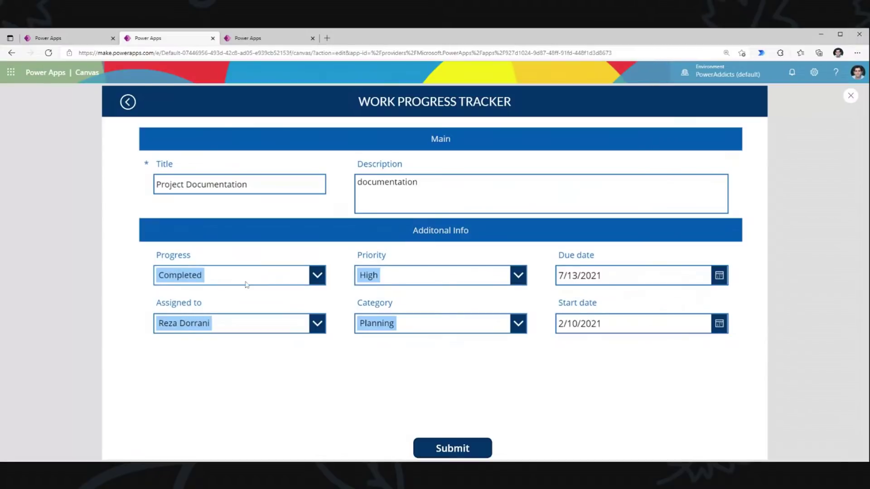
click(386, 279)
click(383, 319)
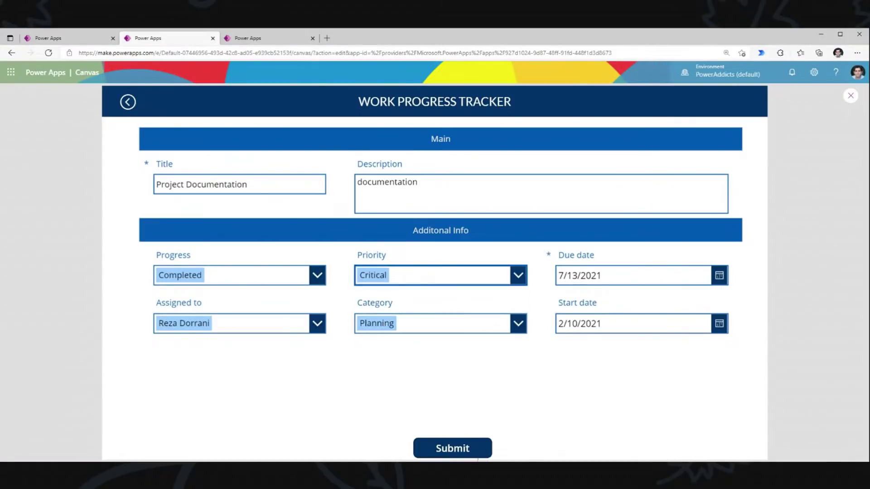
click(460, 451)
click(129, 108)
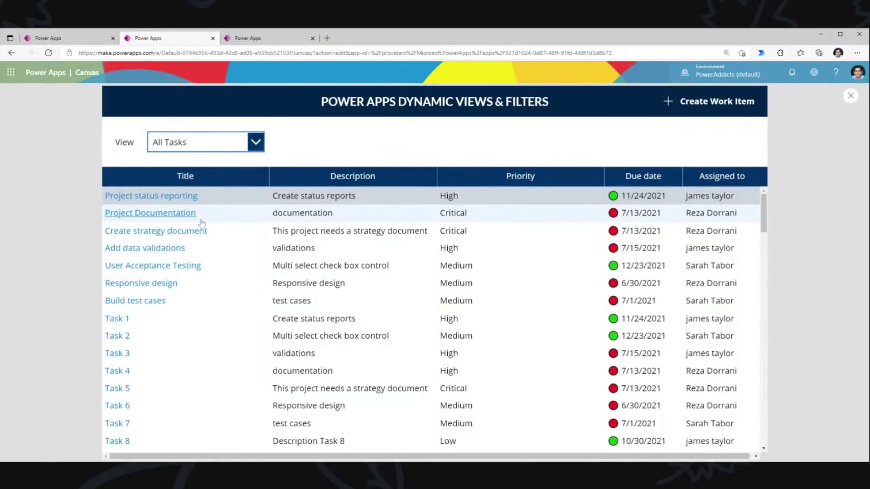
- Open the Project Documentation task for editing, resubmit it without changes, and exit the preview on the success screen
click(182, 208)
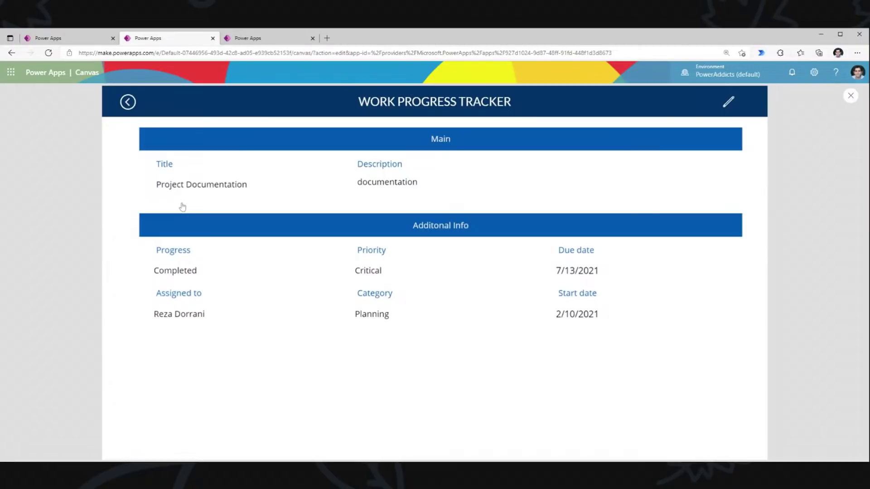
click(730, 103)
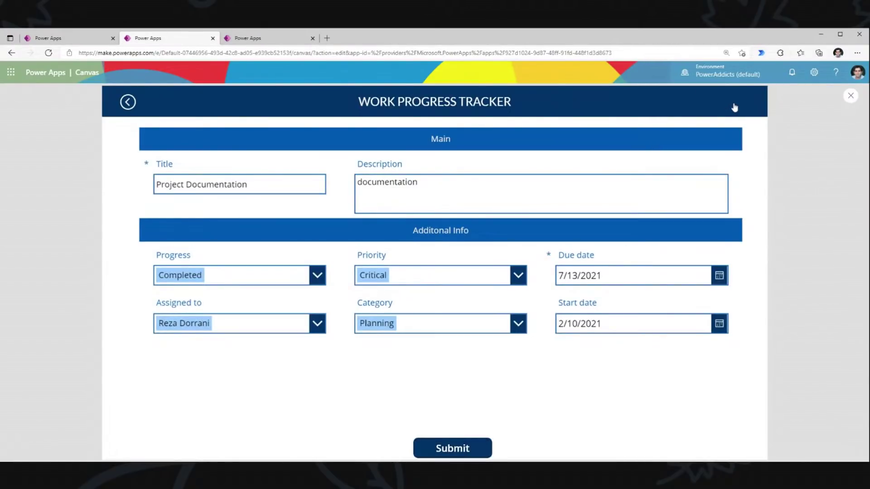
click(473, 447)
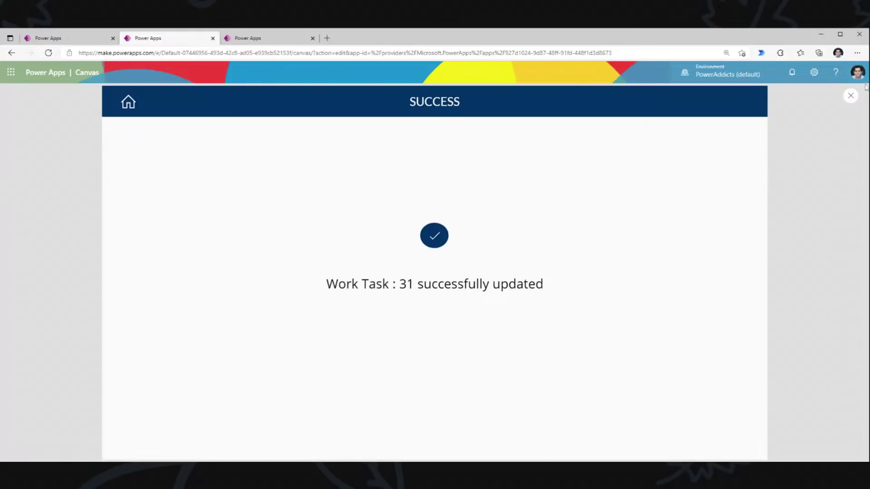
click(850, 96)
- Examine the success message label's Text formula, including its FormWorkTask.LastSubmit reference and the If condition on the form mode
click(410, 297)
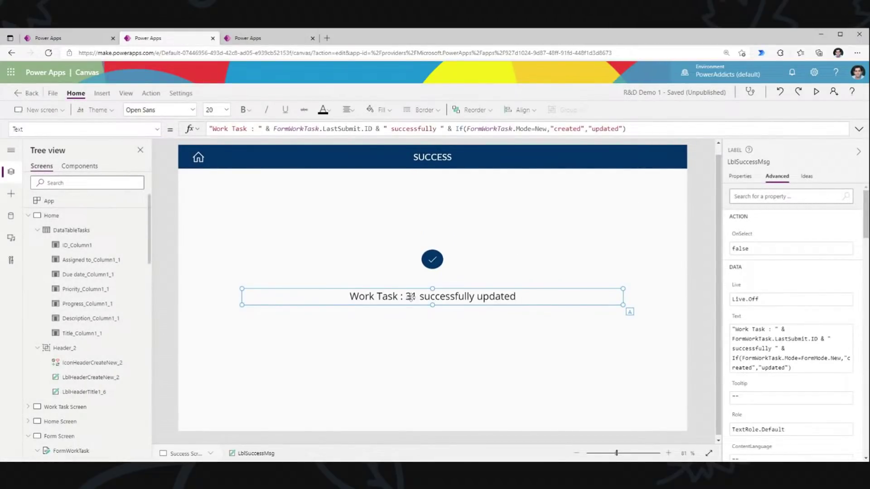
click(859, 129)
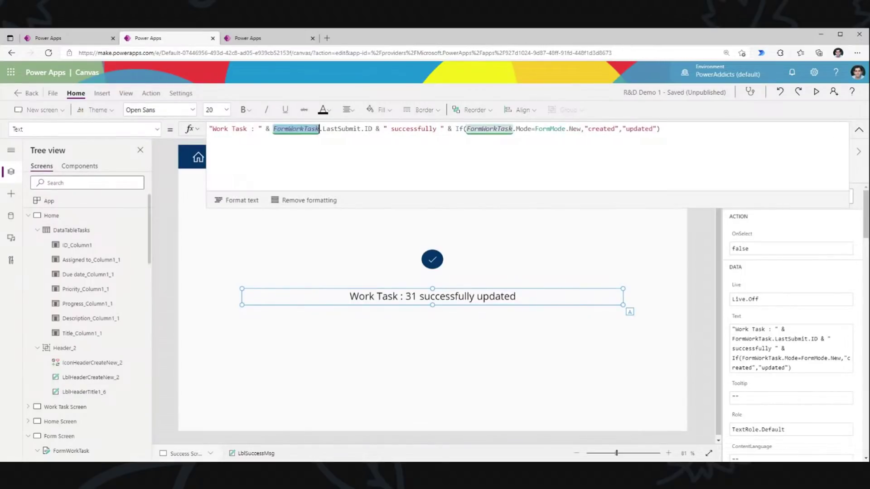
double_click(342, 128)
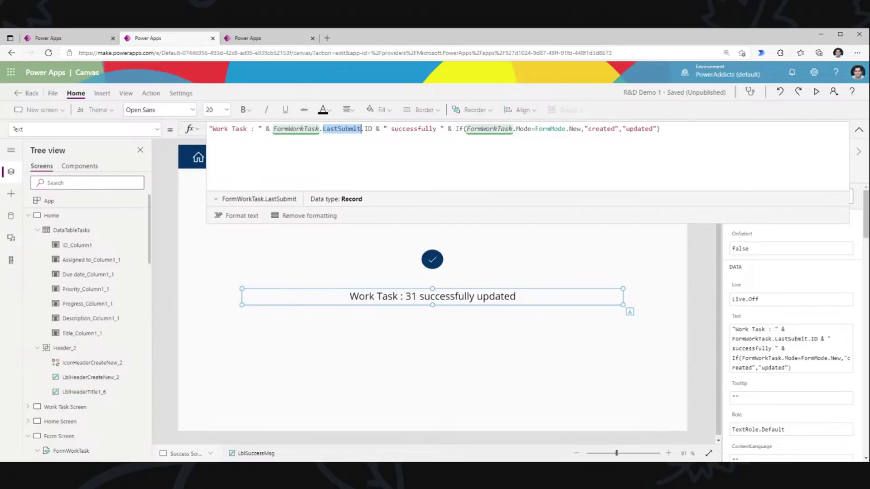
click(661, 129)
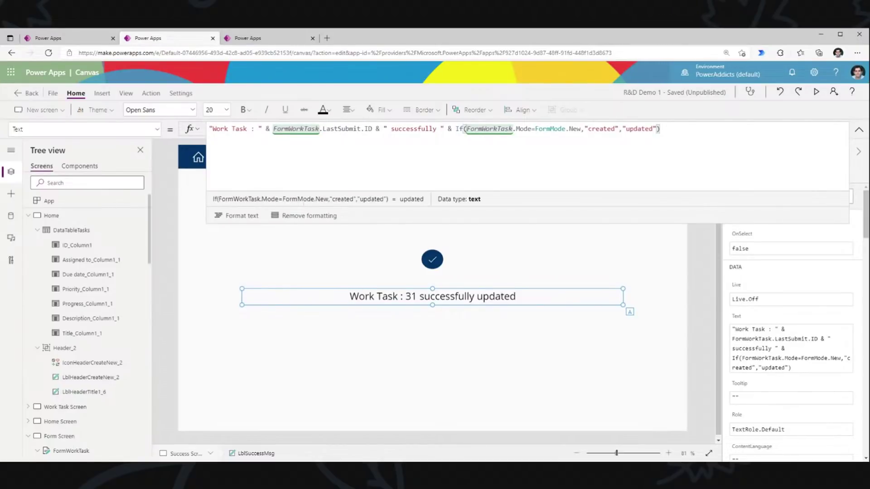
drag(273, 129, 361, 129)
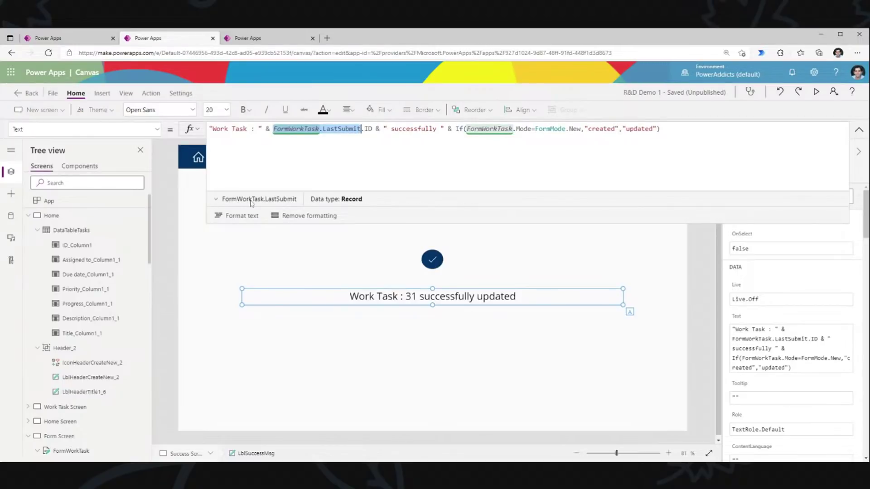
- Examine the fields of the FormWorkTask.LastSubmit record and the ID reference in the success message formula
click(231, 201)
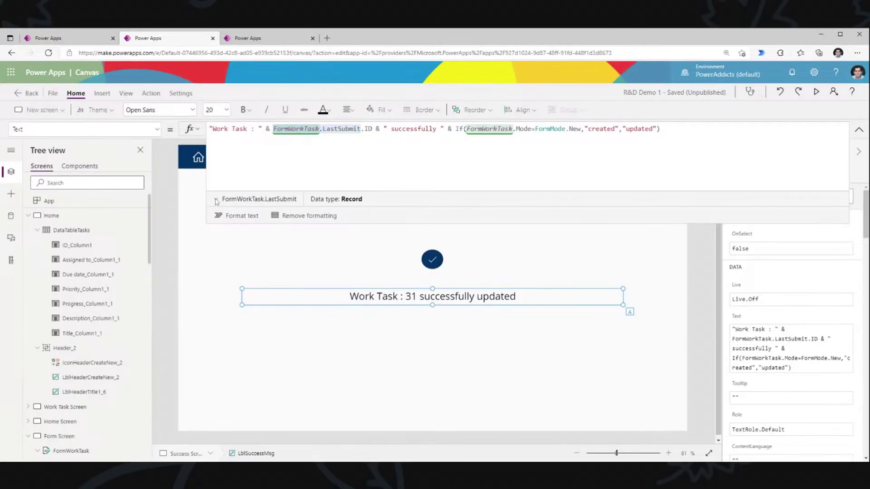
scroll(249, 267, down, 3)
scroll(248, 268, down, 3)
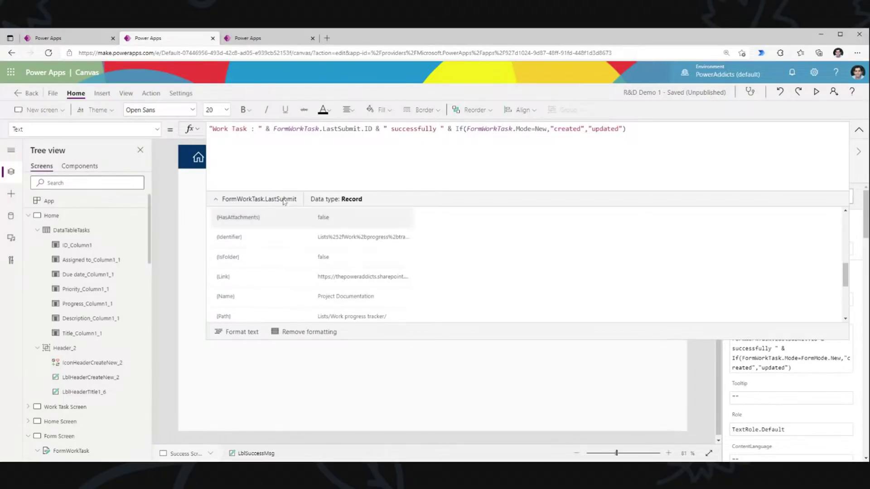
click(297, 129)
double_click(297, 129)
double_click(342, 128)
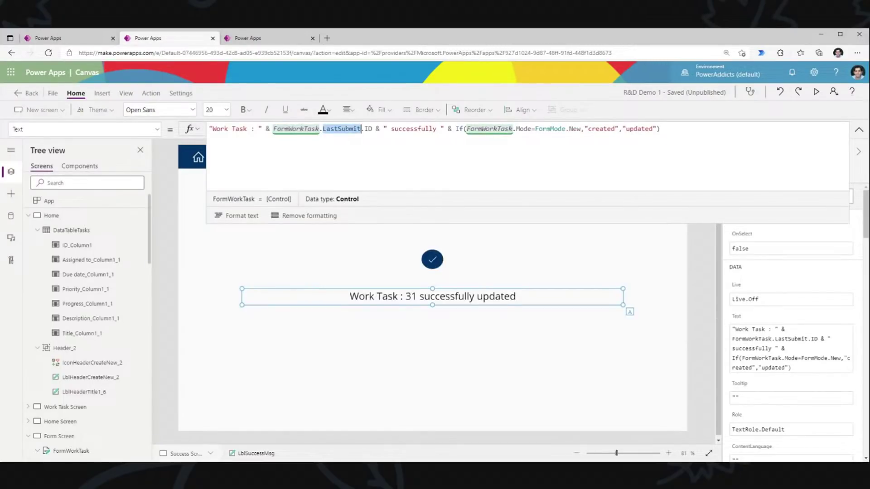
double_click(368, 128)
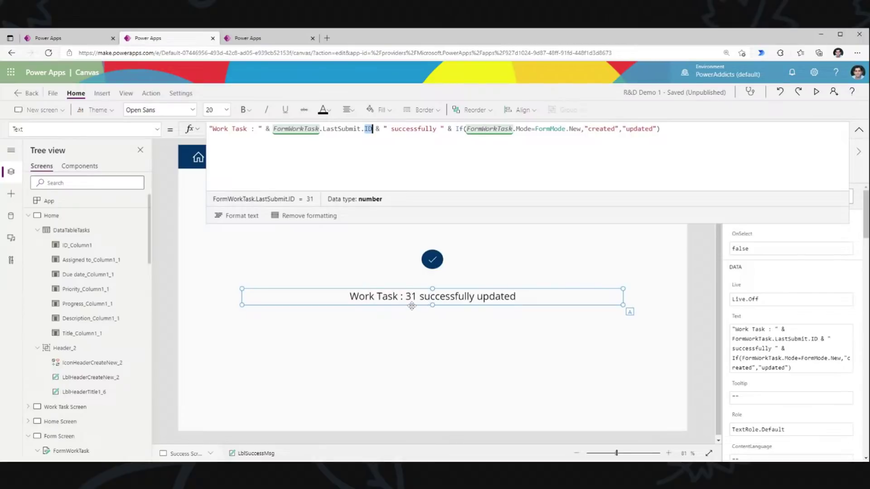
- Move the success message label and the check mark icon down to the lower part of the Success Screen
drag(412, 302, 412, 408)
click(402, 252)
drag(433, 260, 439, 382)
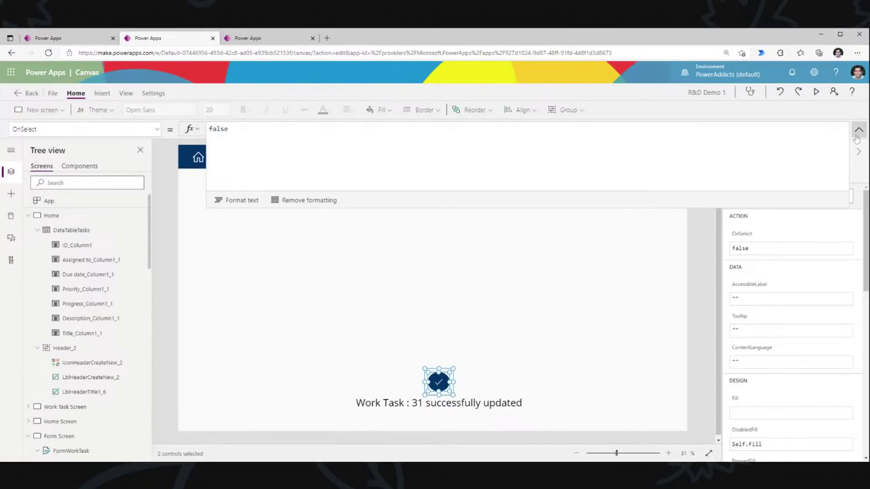
click(318, 294)
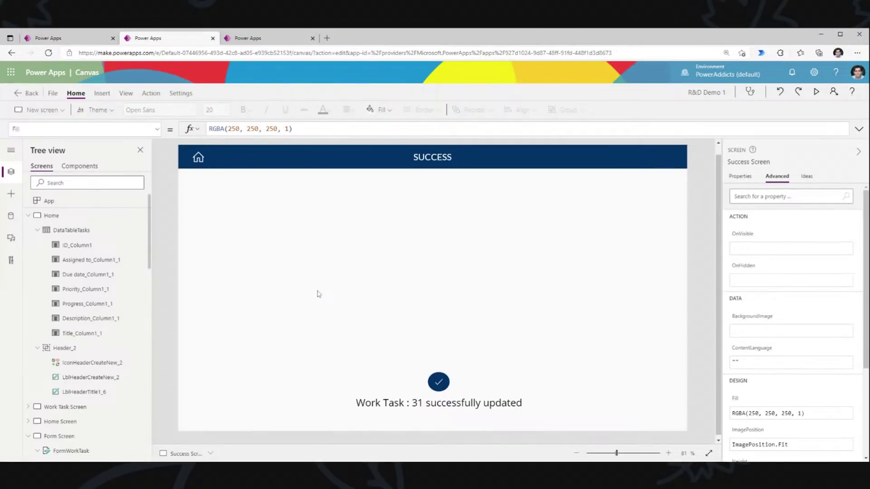
- Insert a display form on the Success Screen, connect it to Work progress tracker, and place it at about X 299, Y 87
click(102, 93)
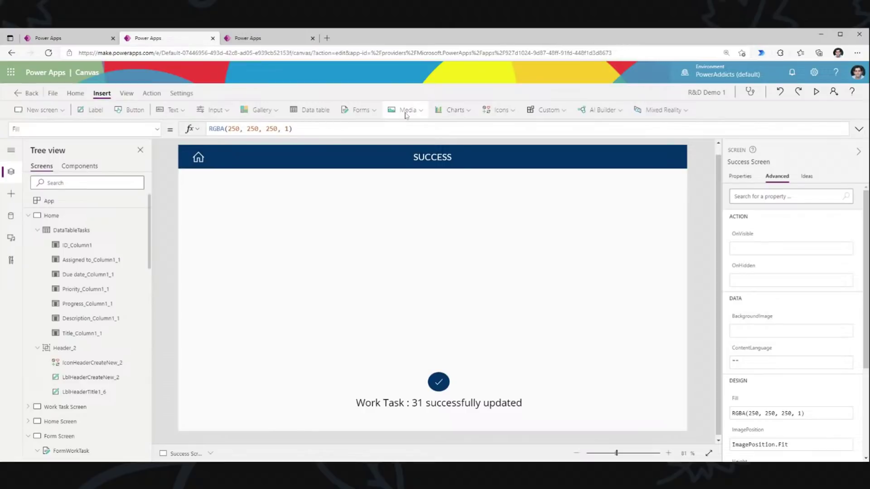
click(358, 109)
click(358, 142)
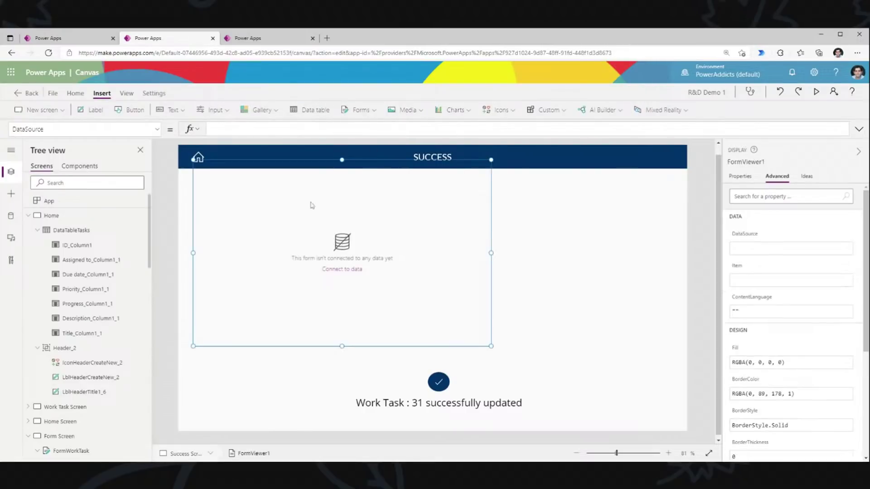
click(741, 178)
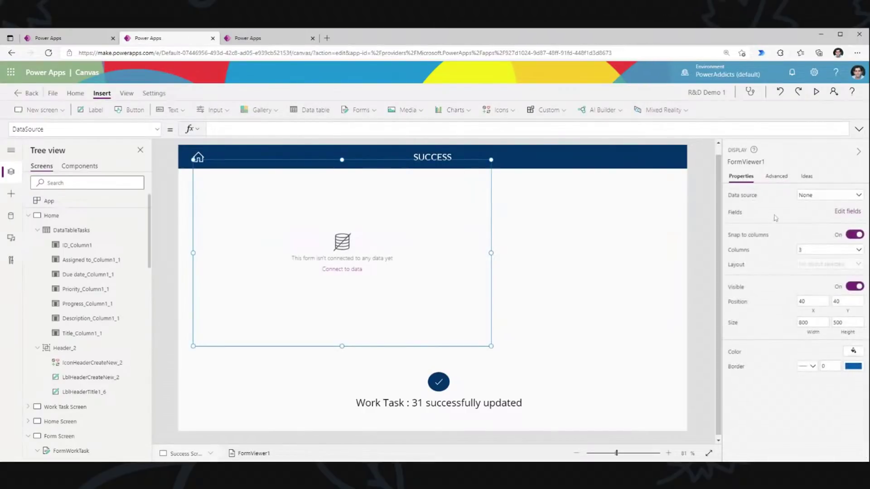
click(808, 196)
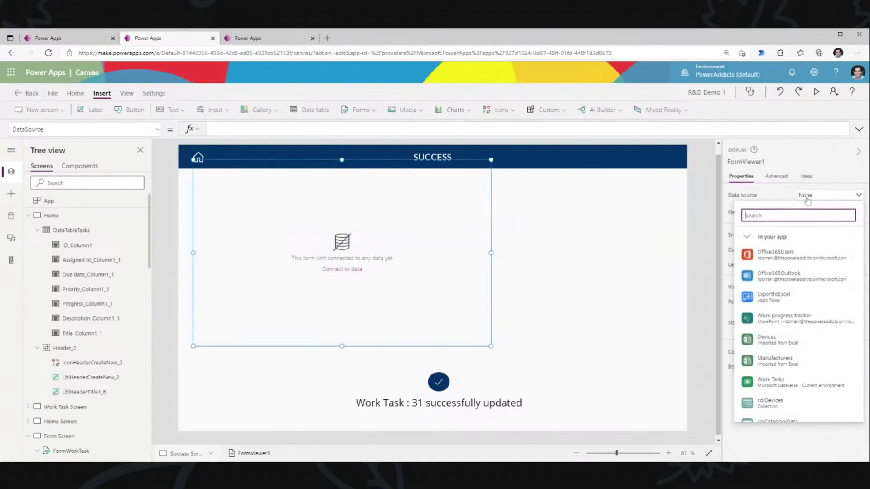
click(804, 320)
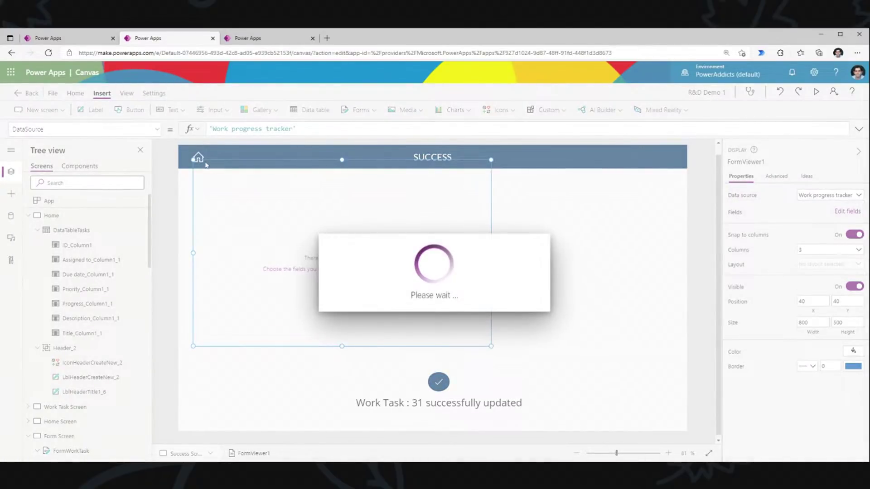
drag(198, 159, 294, 177)
- Set the display form's Item property to FormWorkTask.LastSubmit and check the submitted record on the success screen in preview
click(157, 129)
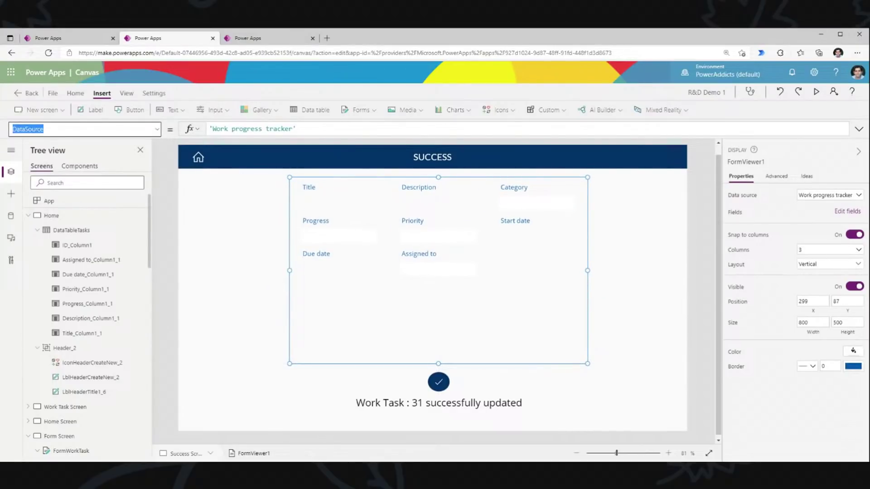
text(Item)
key(Return)
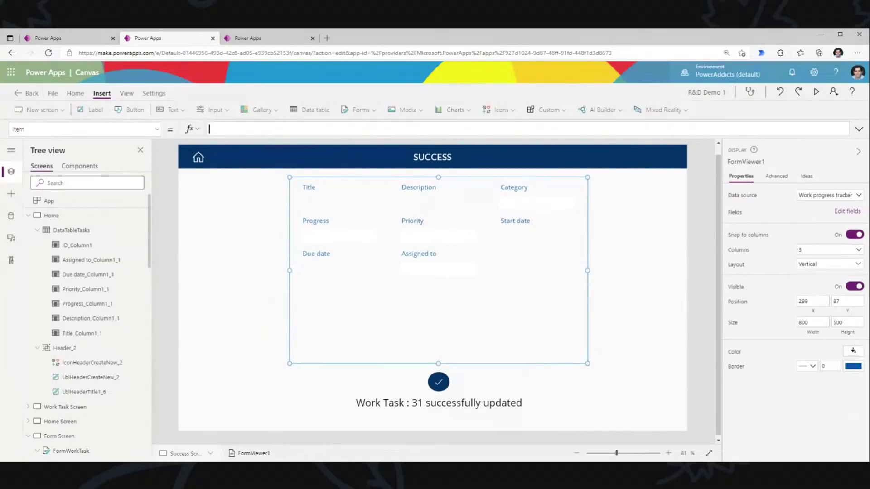
text(formt)
drag(230, 130, 183, 132)
text(f)
key(BackSpace)
click(438, 402)
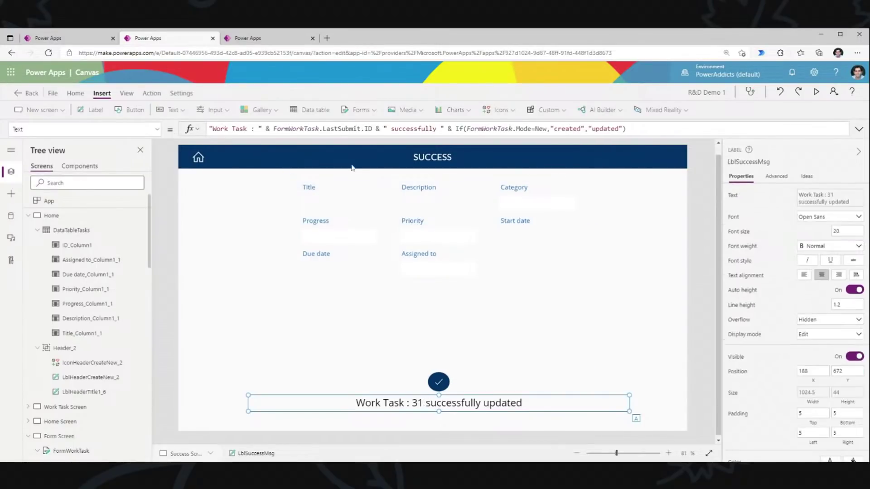
click(301, 130)
click(380, 296)
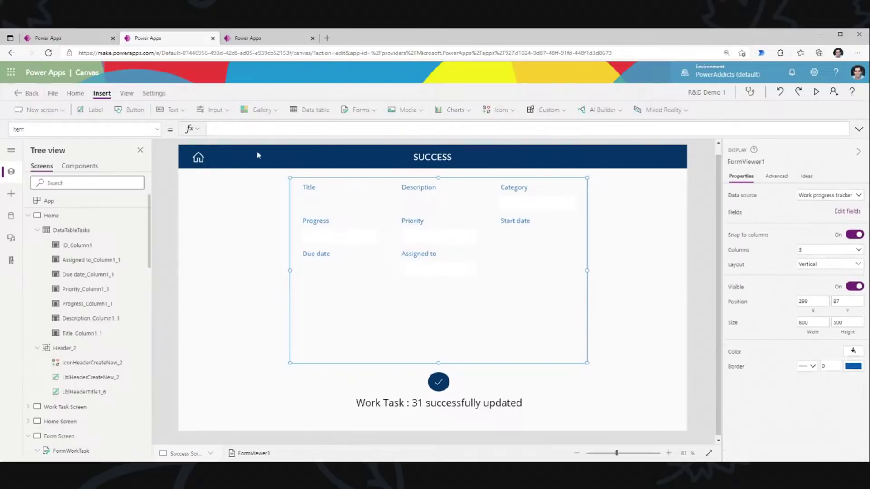
click(268, 129)
text(FormWorkTask)
text(.)
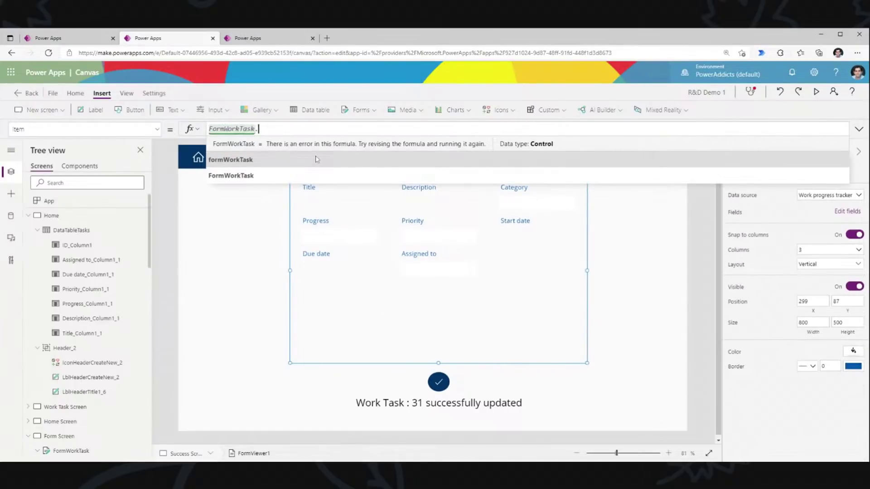
text(LastSubmit)
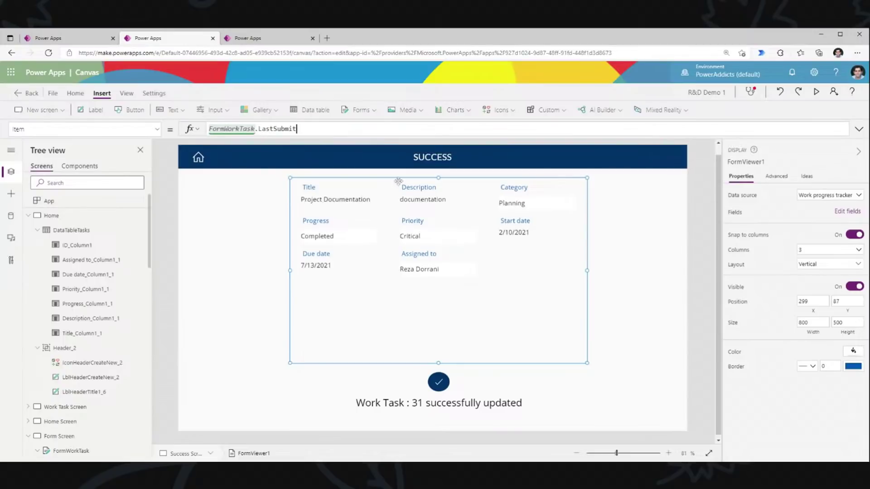
click(817, 91)
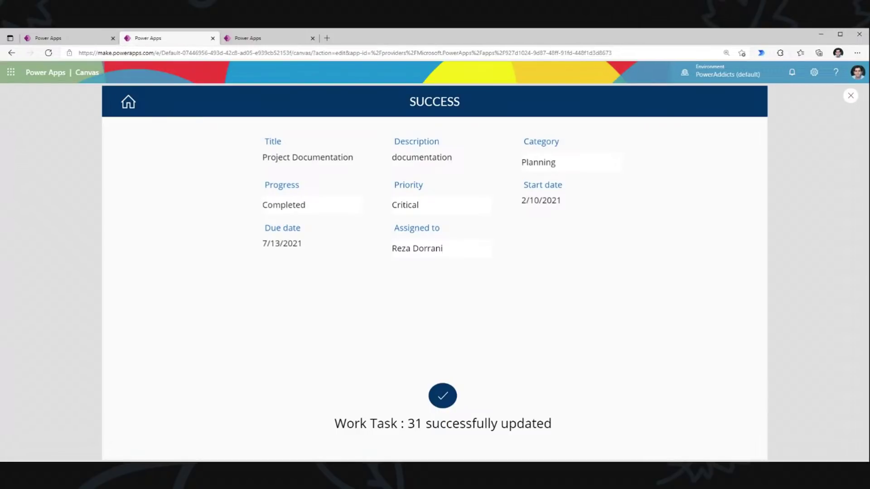
click(851, 96)
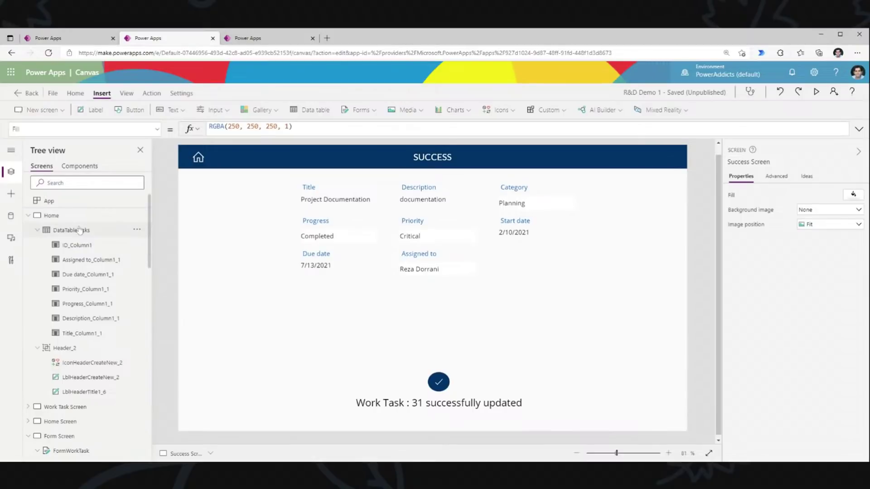
- Change the OnSelect formula of the success screen's home icon so it navigates to 'Home'
click(198, 158)
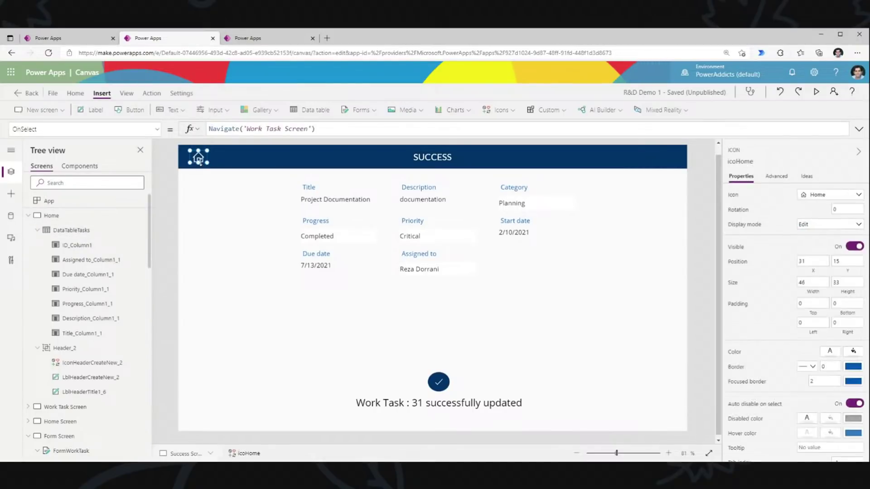
drag(244, 129, 309, 129)
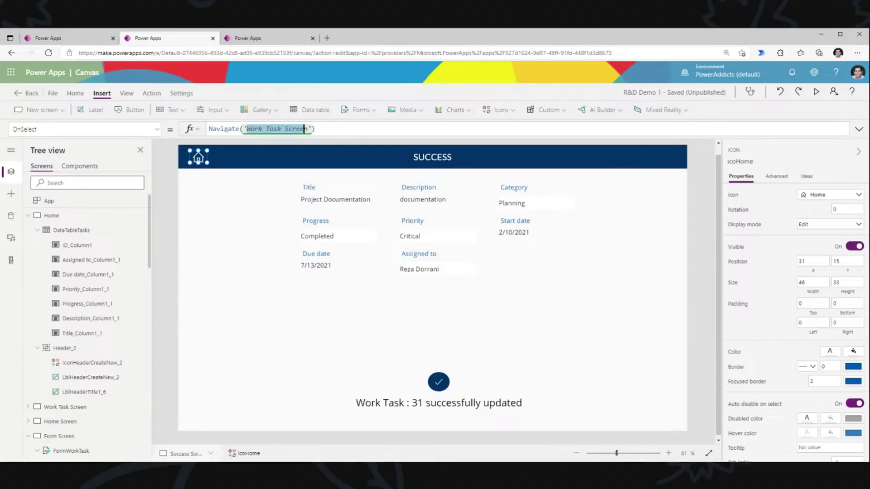
text(Home)
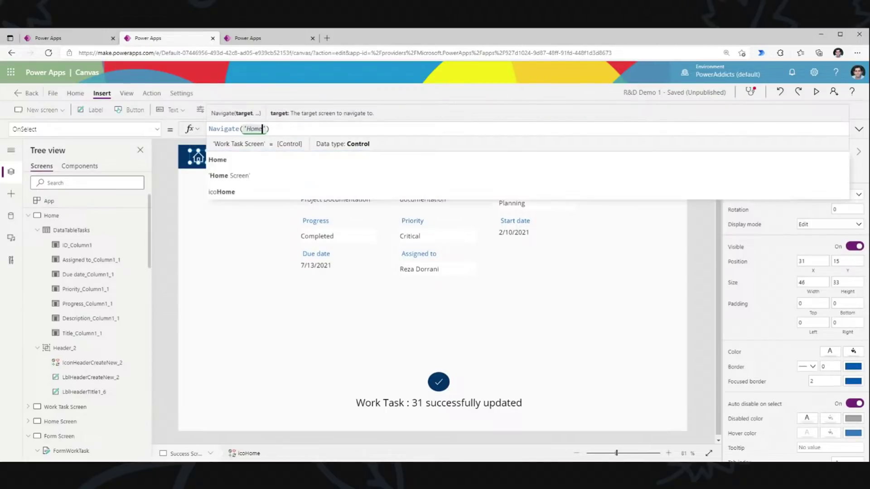
click(410, 358)
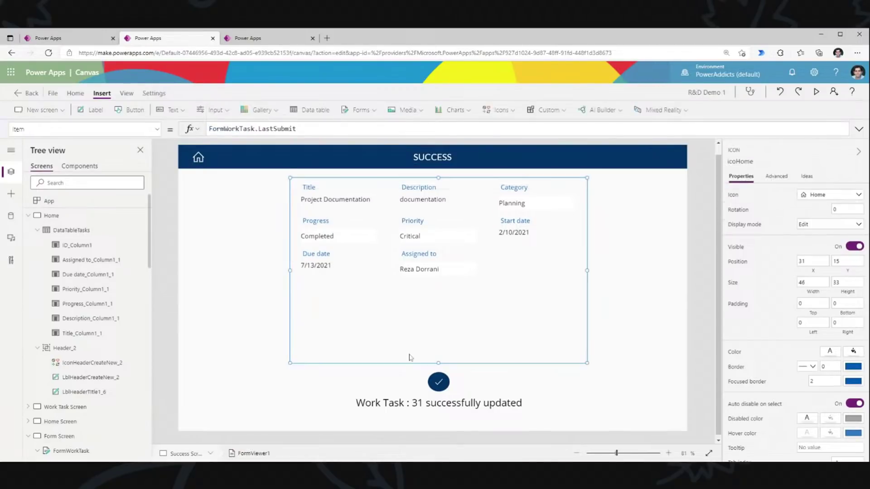
click(266, 366)
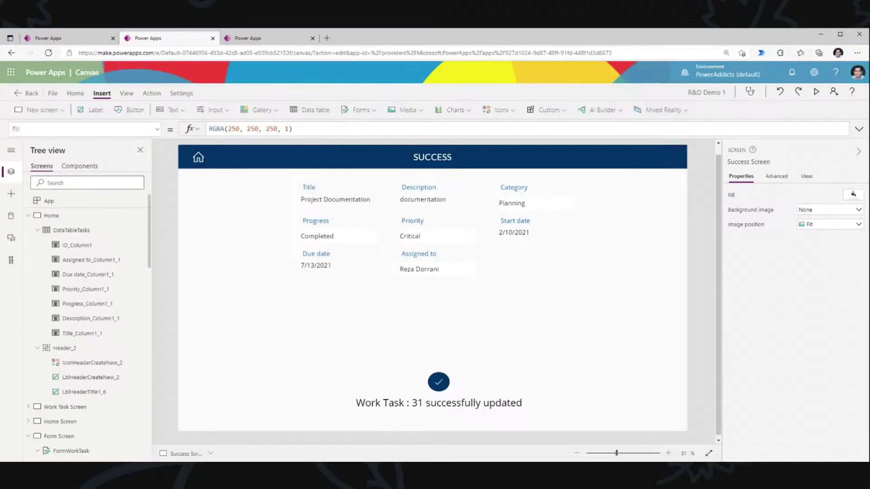
click(375, 343)
click(218, 318)
click(42, 109)
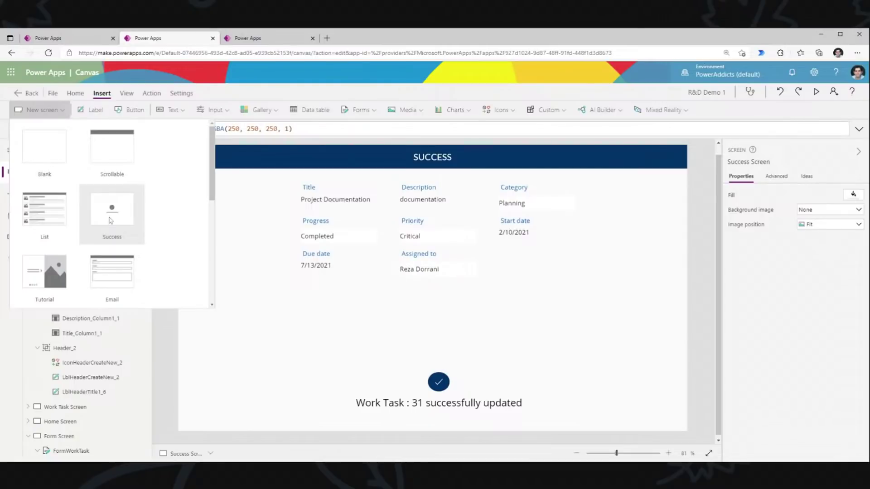
click(317, 368)
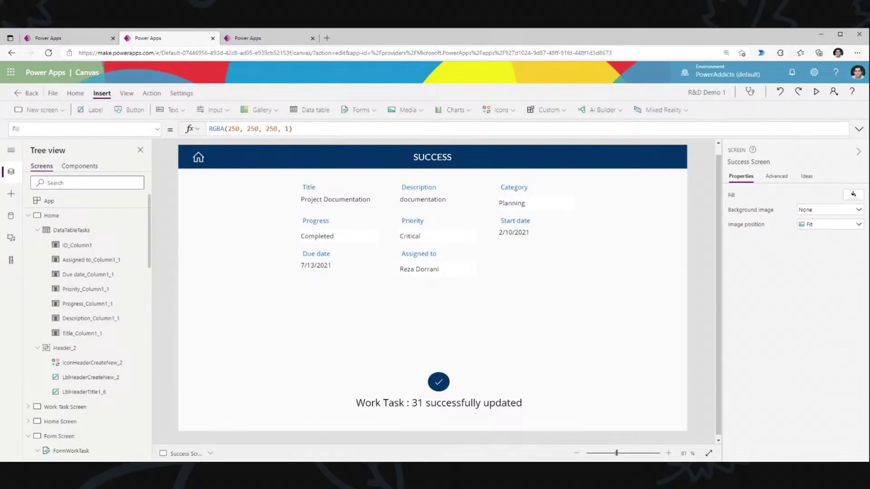
- In preview, return to the task list with the home icon, resubmit the Project Documentation task unchanged, and exit on the success screen
click(817, 92)
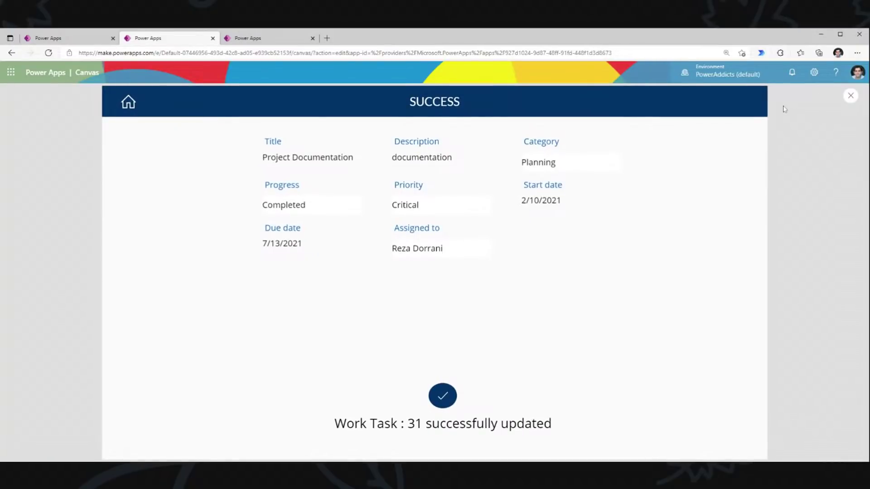
click(127, 109)
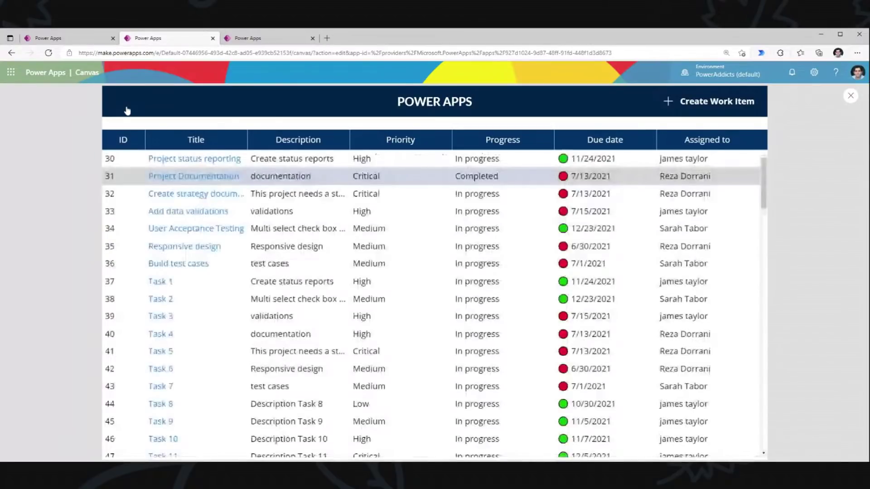
click(167, 177)
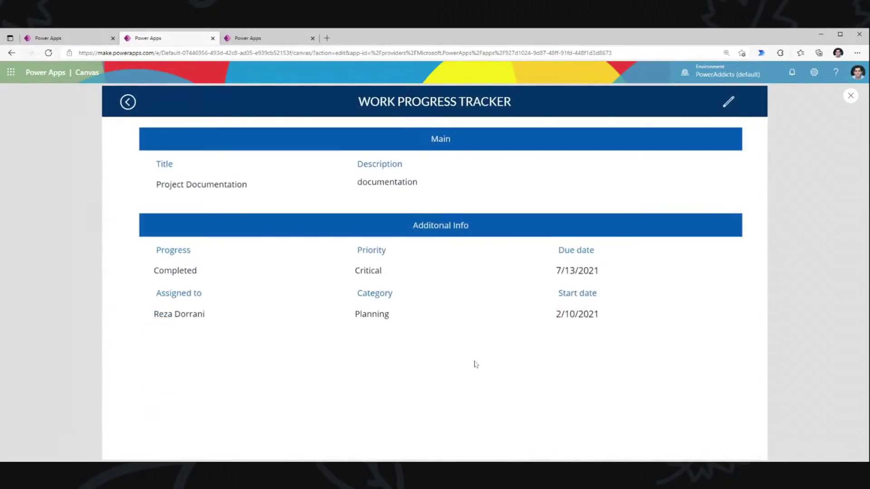
click(727, 102)
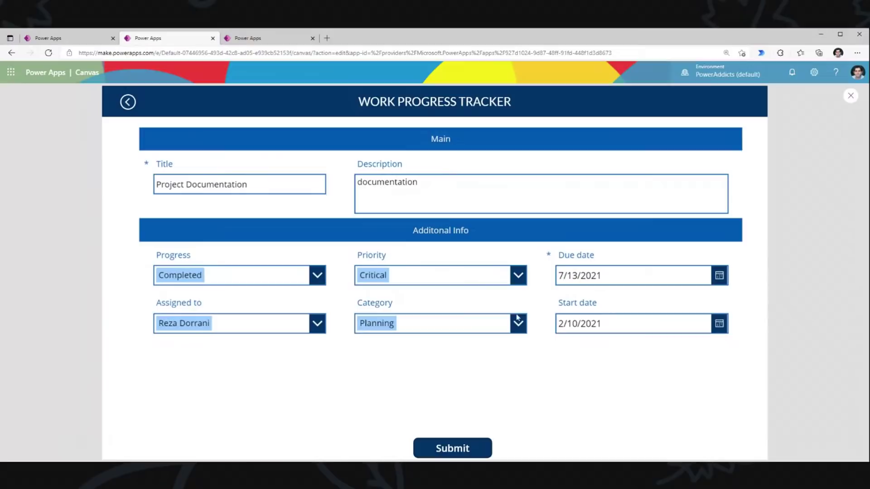
click(453, 447)
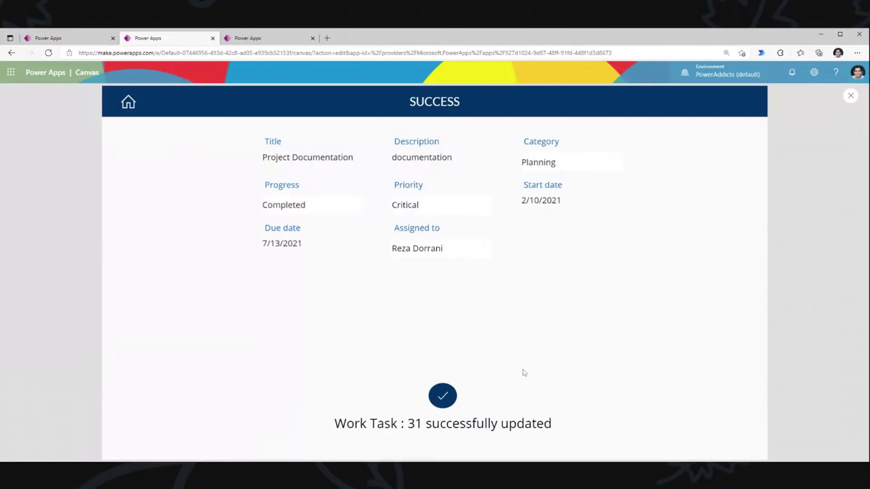
click(851, 96)
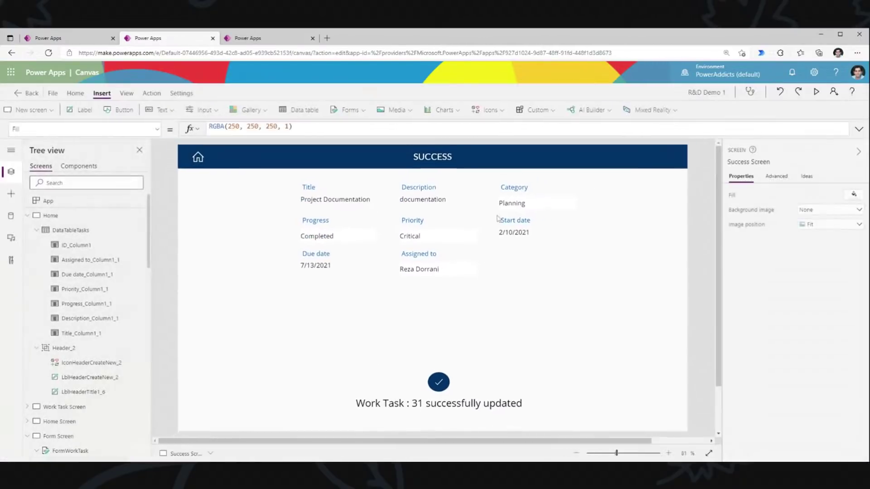
- Insert a Timer on the Success Screen and place it at about X 60, Y 384, beside the display form
click(213, 111)
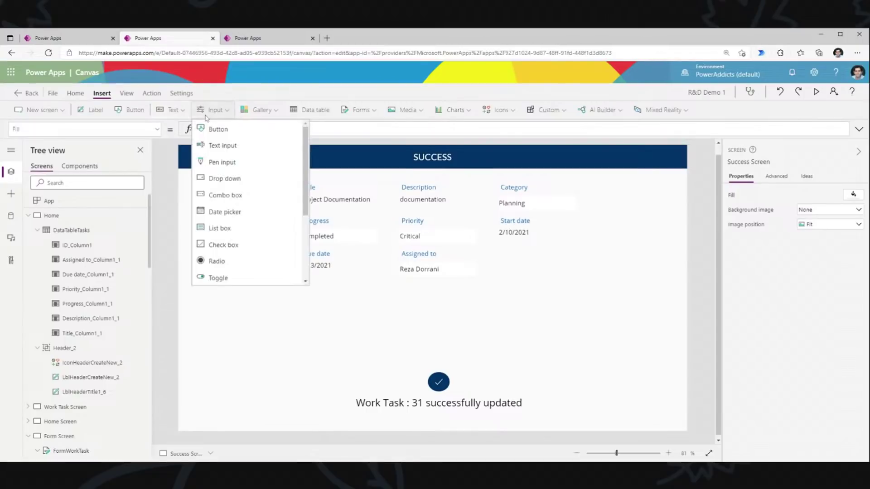
scroll(210, 179, down, 3)
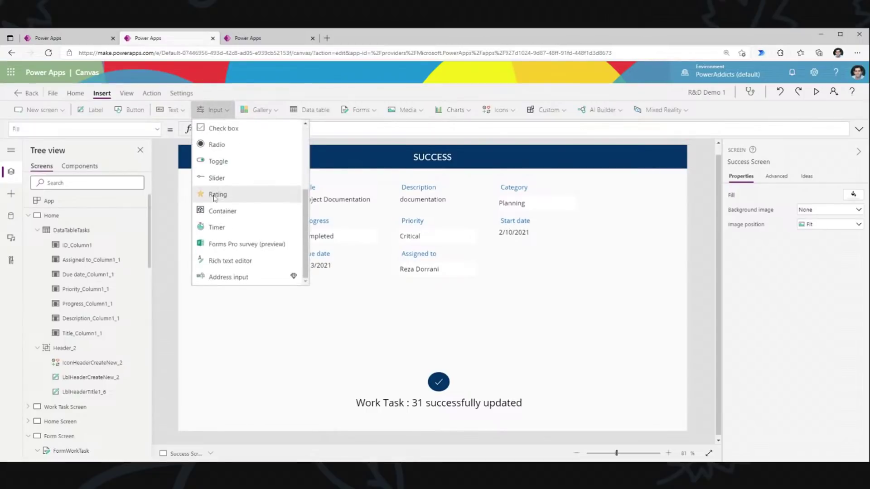
click(224, 224)
drag(222, 167, 230, 295)
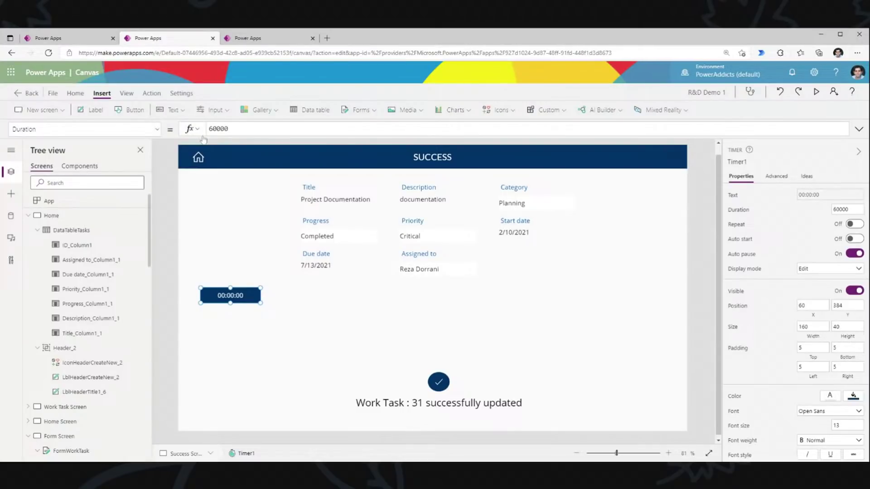
- Set the Duration of the timer on the Success Screen to 3000
drag(230, 130, 208, 129)
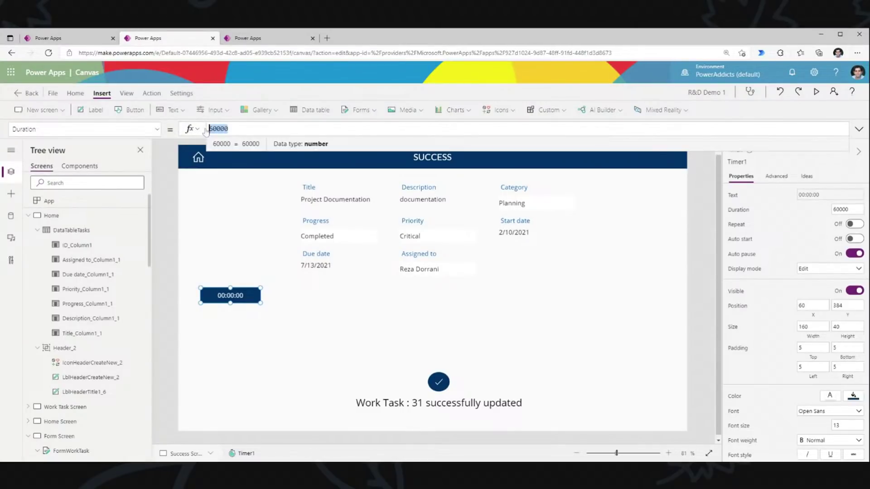
text(3000)
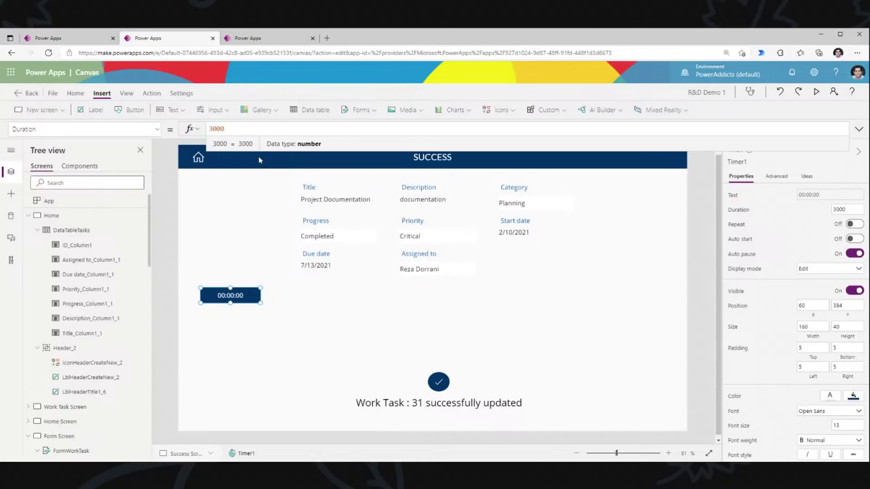
- Set the timer's OnTimerEnd formula to Navigate(Home) and turn on its Auto start option
drag(43, 130, 5, 131)
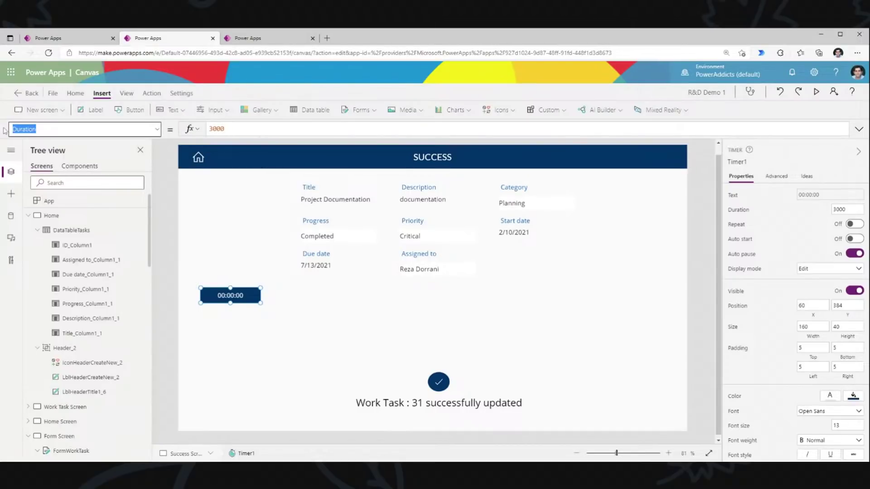
text(OnTimerEnd)
key(Return)
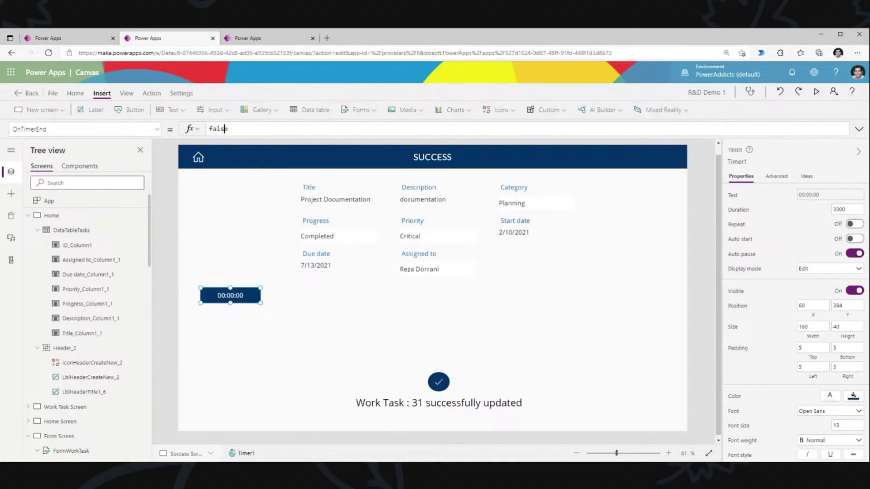
key(ctrl+a)
text(Navigate()
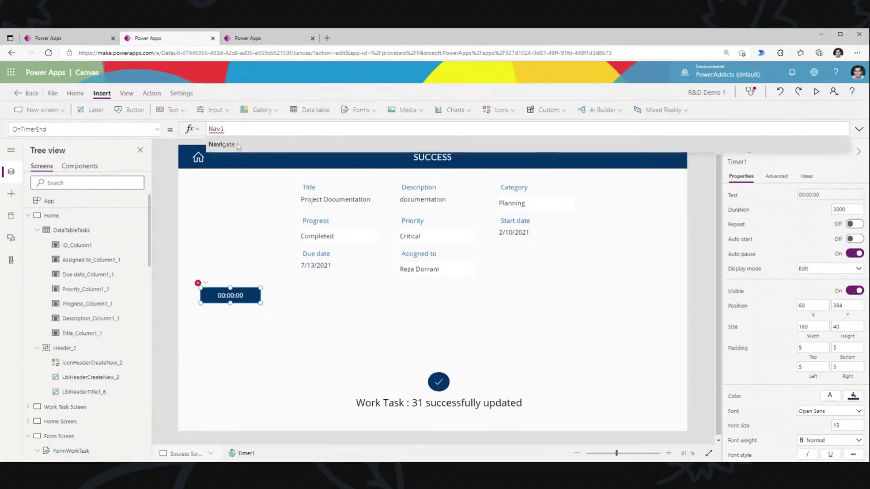
text(ome)
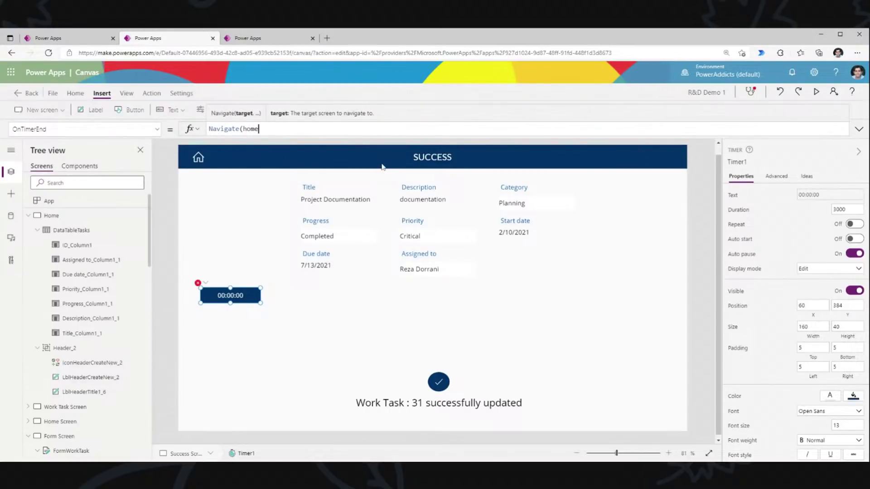
click(321, 147)
text())
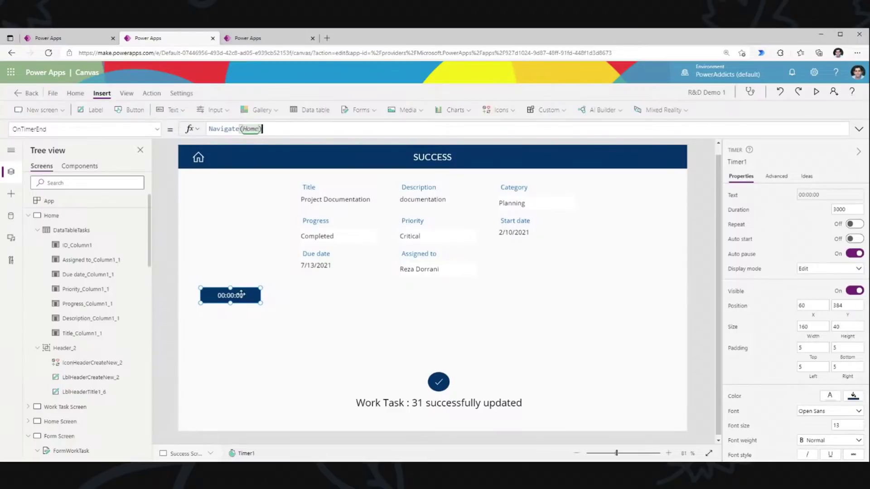
click(243, 297)
click(854, 239)
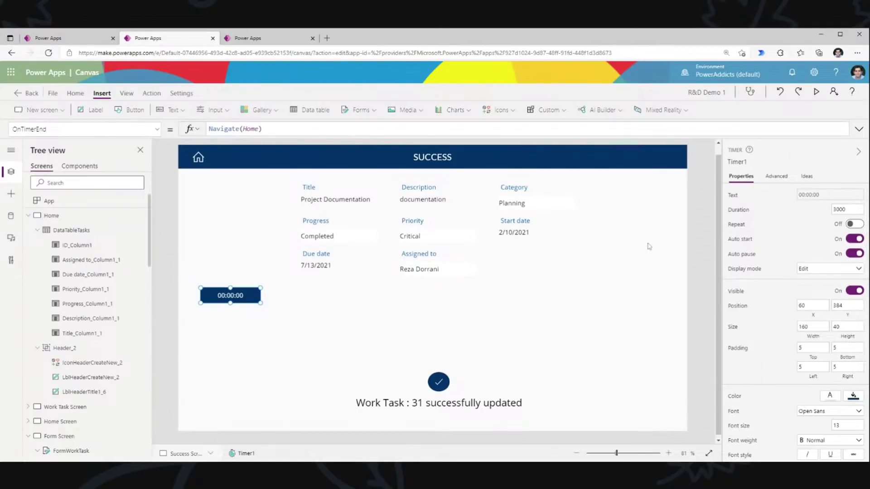
- In preview, change the Create strategy document task's Priority to Medium, submit it, and exit once the timer has returned to the task list
click(817, 92)
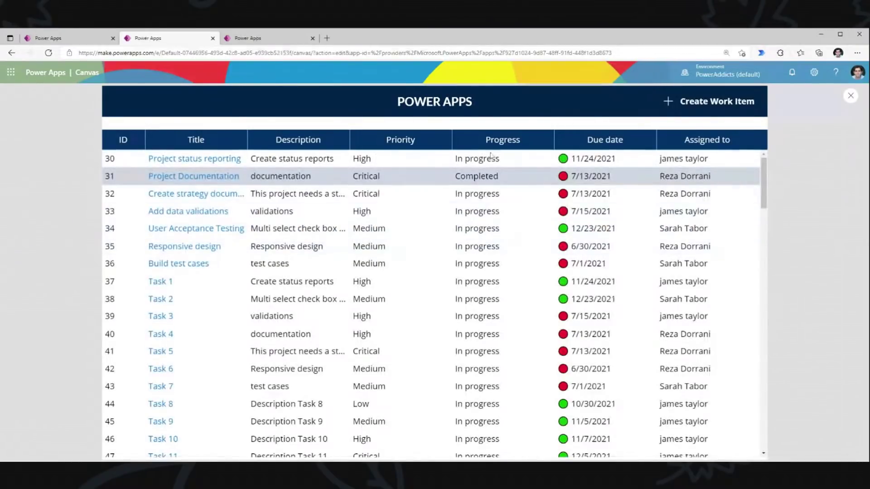
click(195, 194)
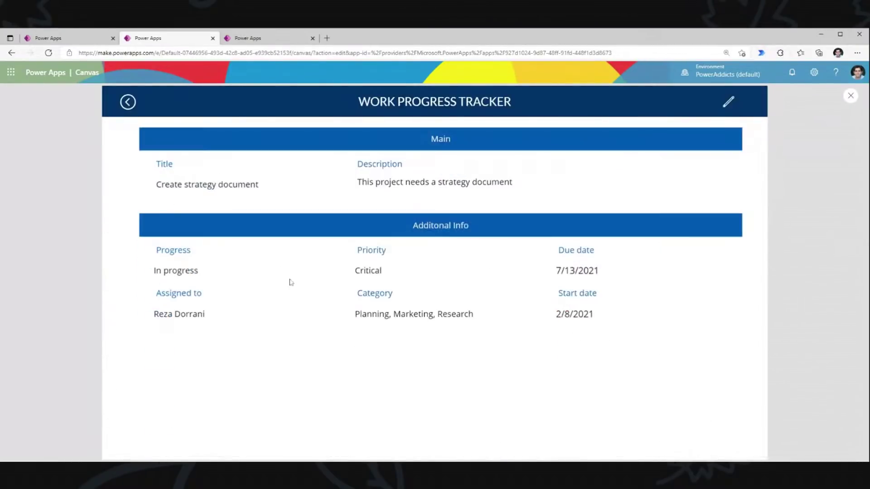
click(725, 103)
click(520, 282)
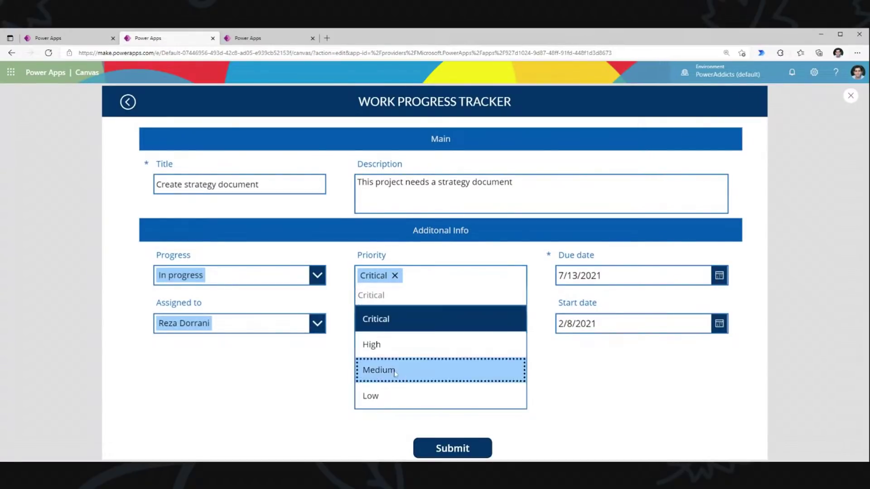
click(390, 369)
click(448, 450)
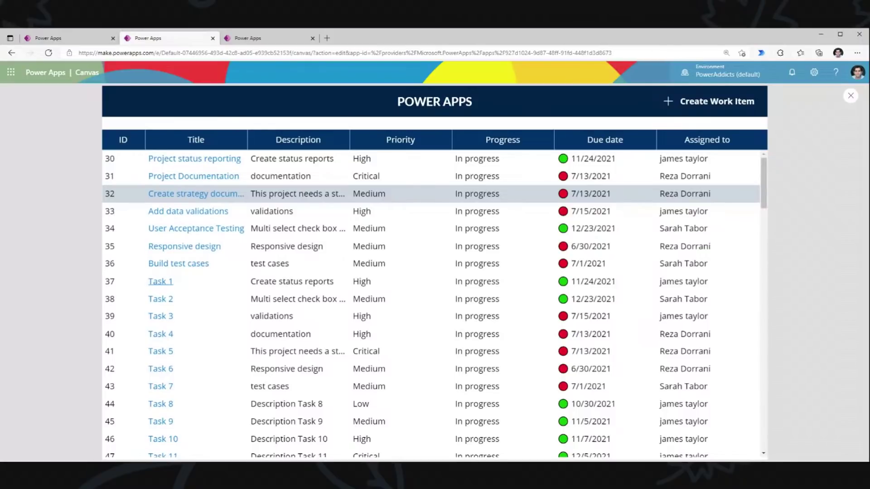
click(851, 96)
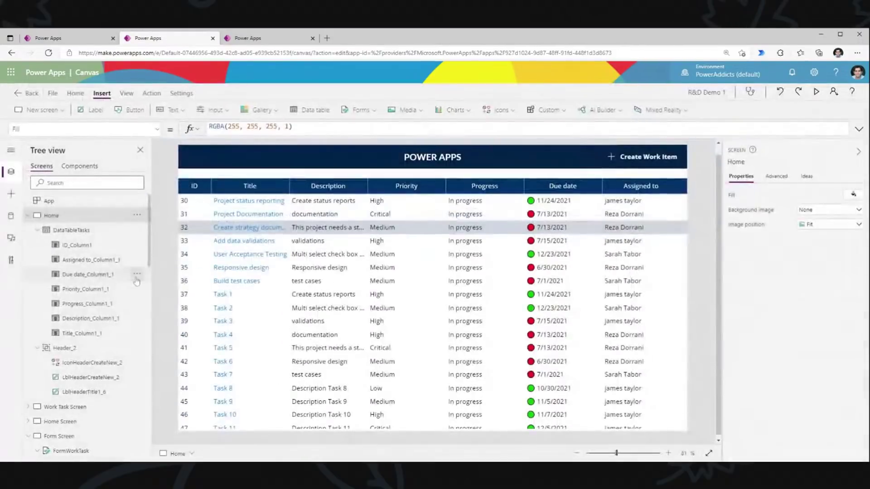
- Hide the timer on the Success Screen by setting its Visible property to false
scroll(136, 281, down, 7)
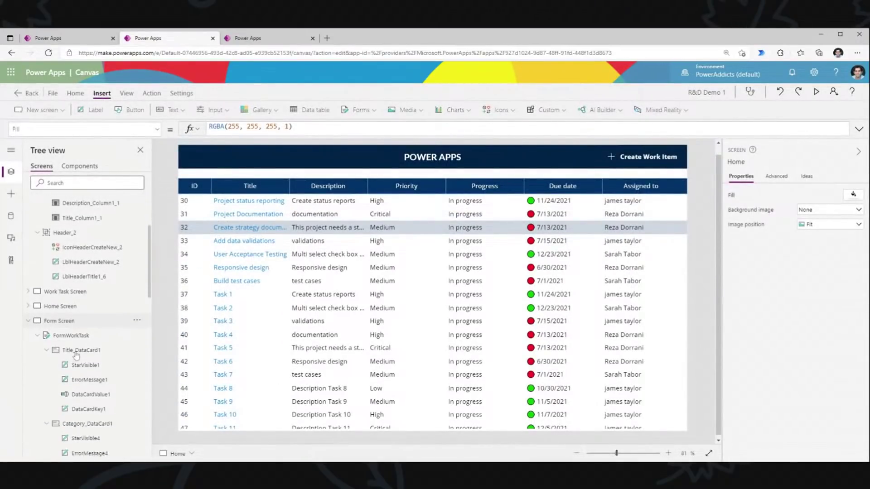
scroll(76, 355, down, 15)
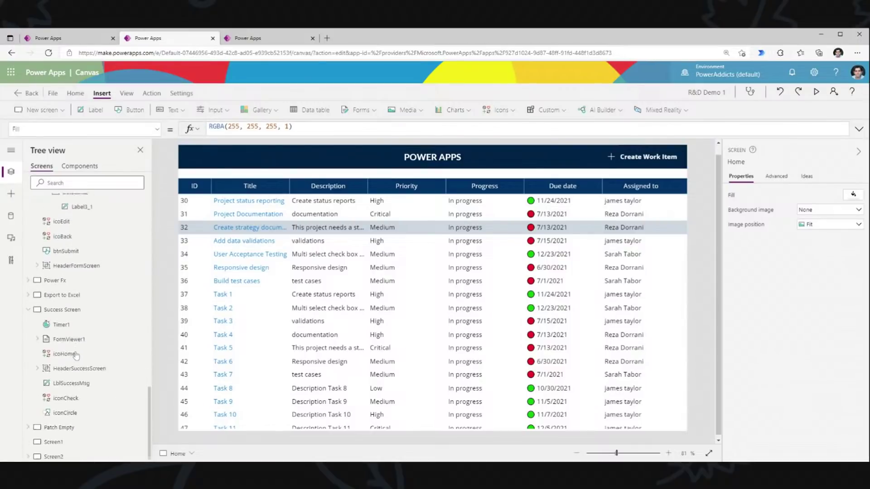
click(62, 303)
click(223, 298)
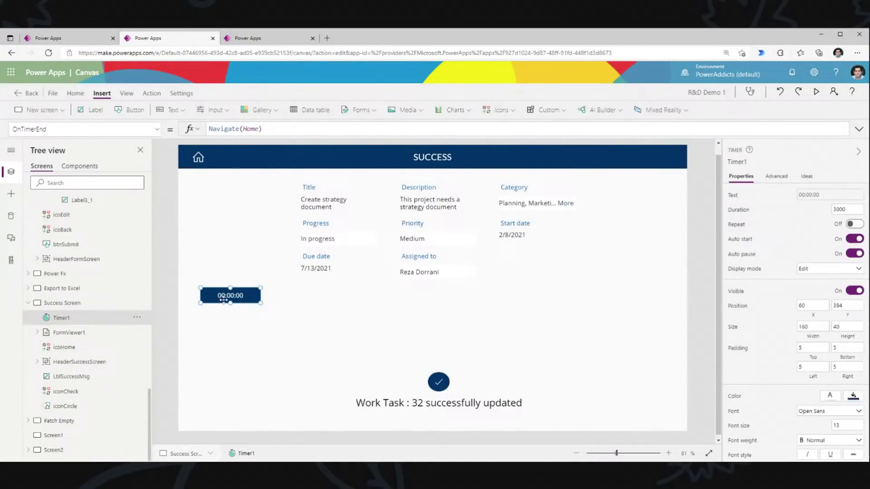
double_click(52, 130)
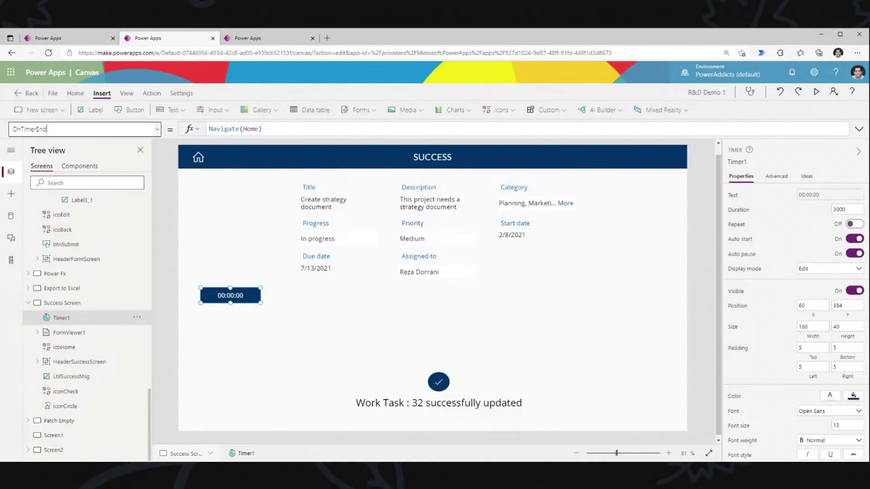
text(Visible)
key(Return)
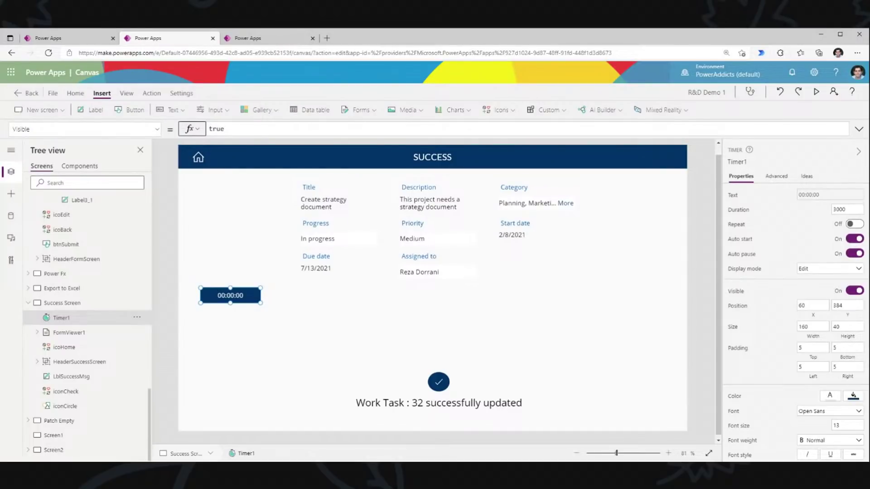
key(Tab)
text(false)
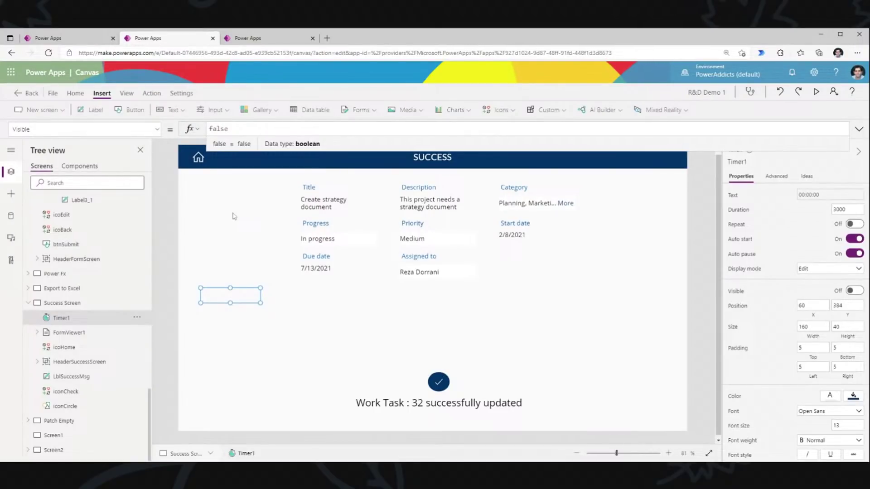
scroll(256, 274, up, 1)
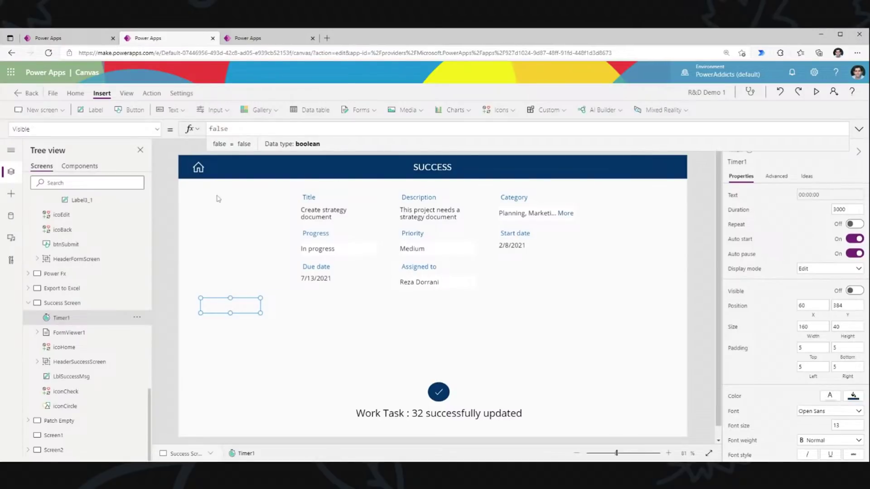
- In preview, go from the success screen to the task list, open the Project Documentation task for editing, and exit on the Form Screen
click(816, 92)
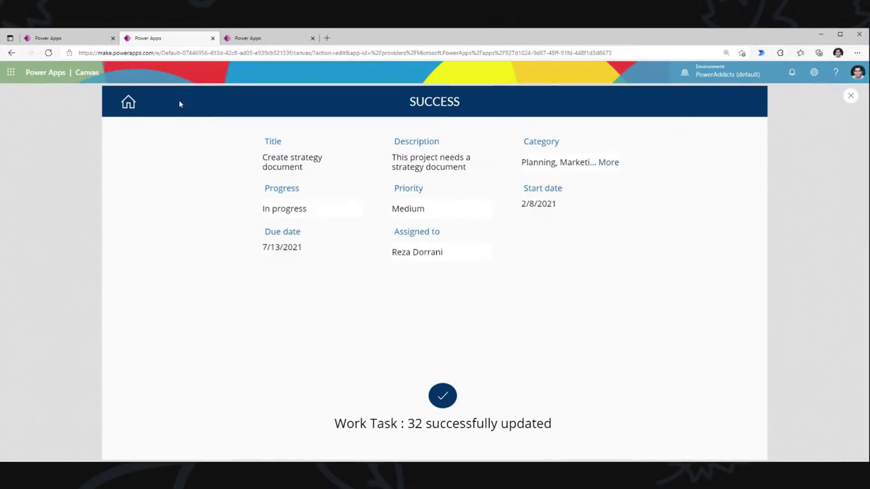
click(128, 102)
click(226, 172)
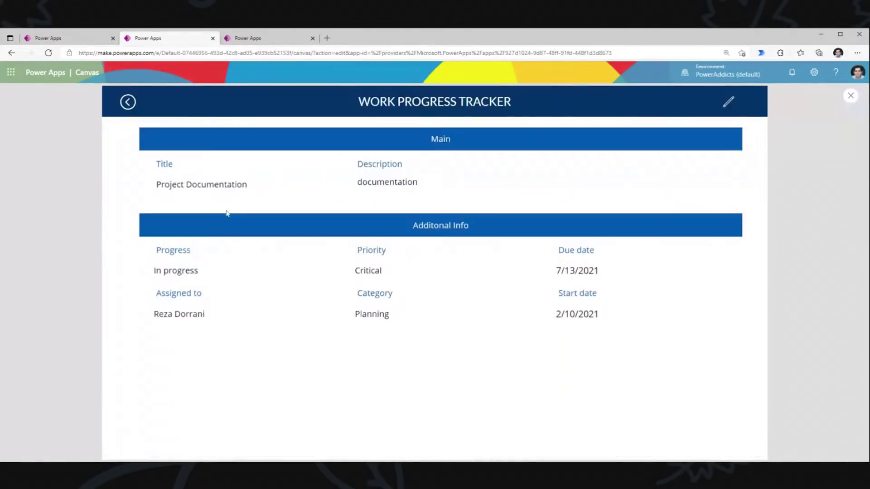
click(729, 105)
click(851, 96)
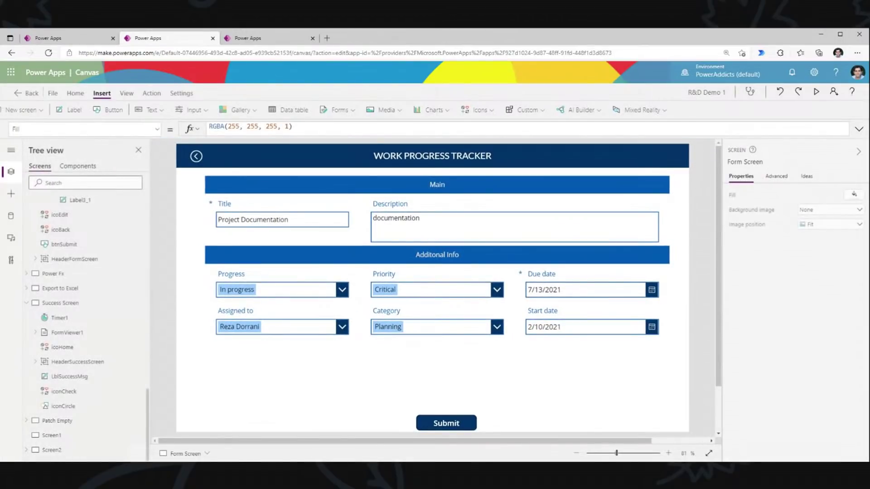
- Add the Content approval status, Compliance Asset Id, Comments, Created By and Attachments fields to the FormWorkTask form
click(442, 381)
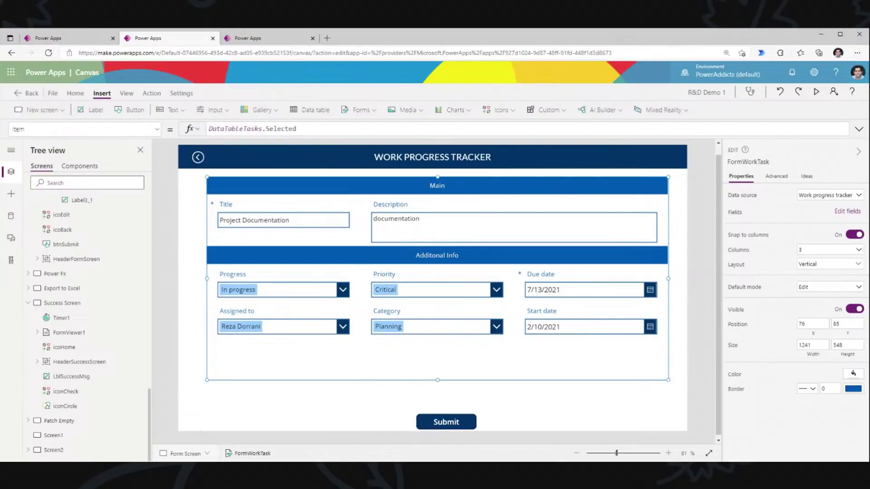
click(844, 212)
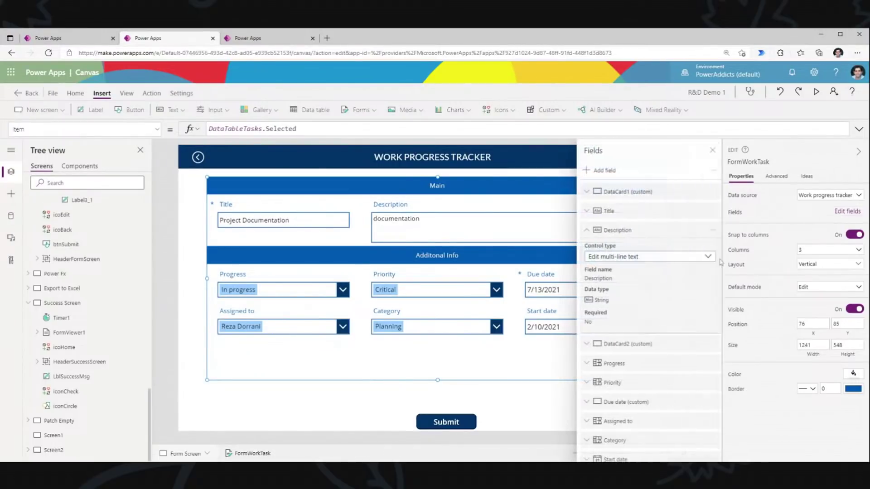
click(602, 170)
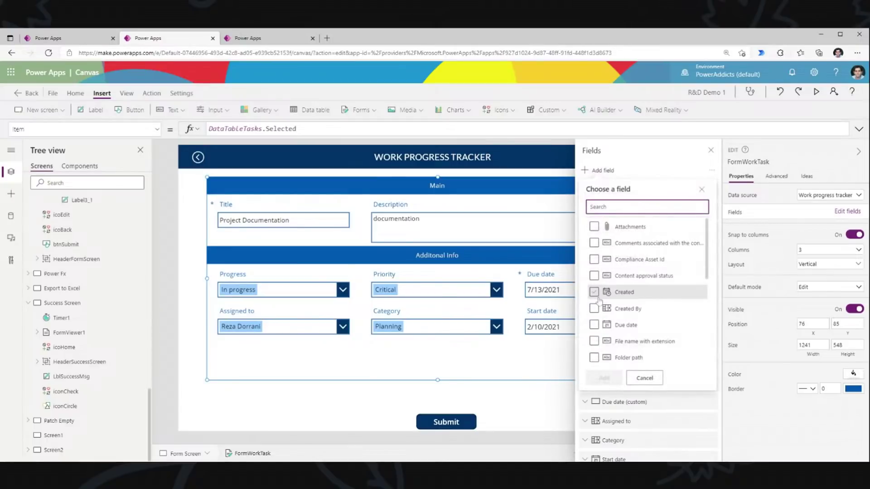
click(594, 275)
click(594, 259)
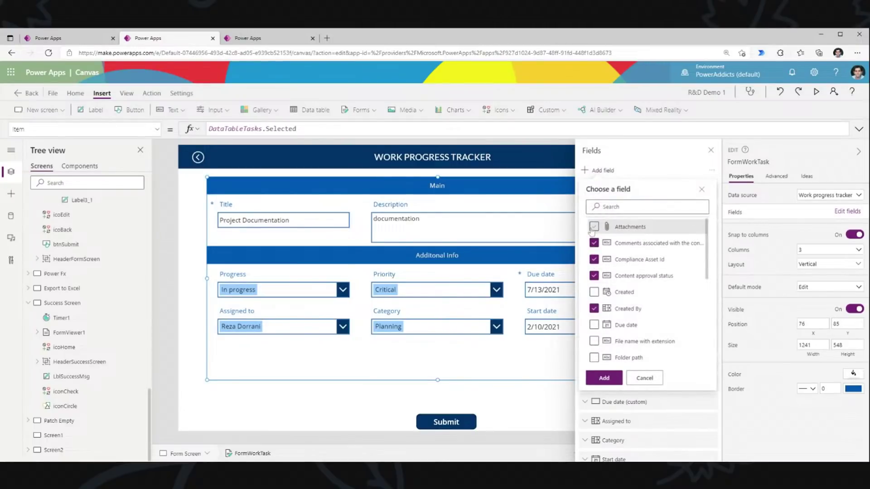
click(604, 378)
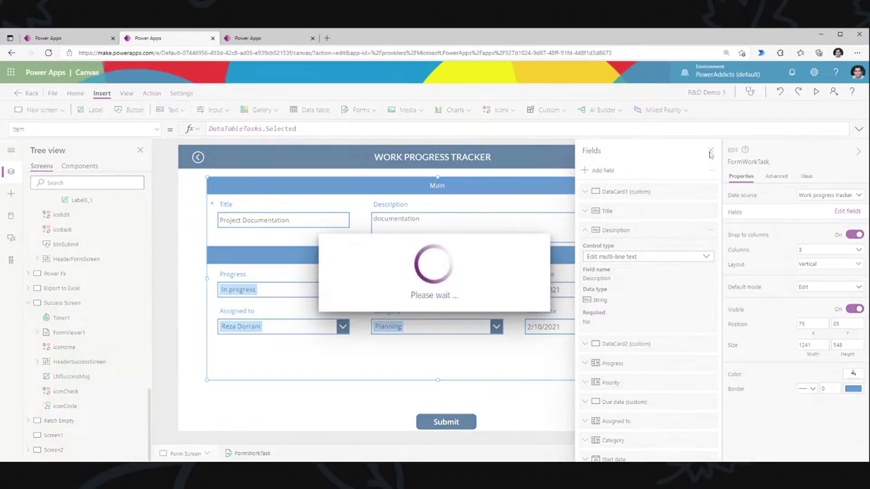
click(712, 152)
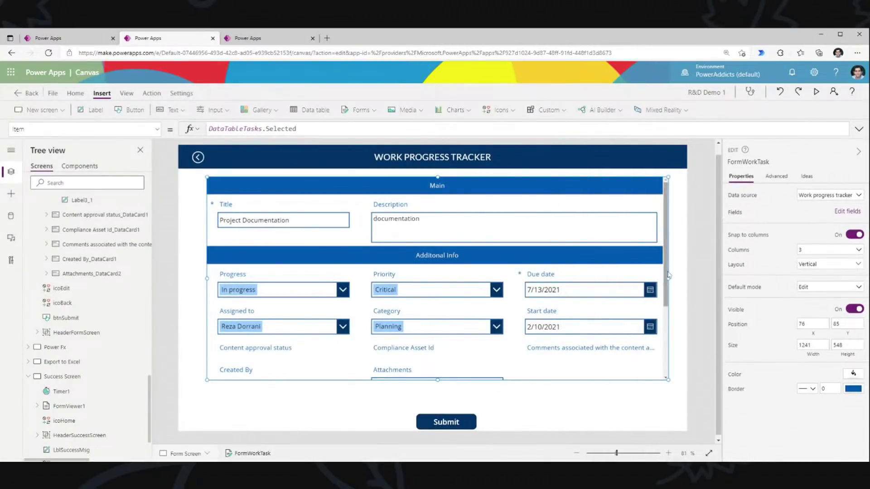
- Check in preview how the edit form scrolls through its added fields down to Attachments, and exit
click(817, 91)
scroll(689, 253, down, 3)
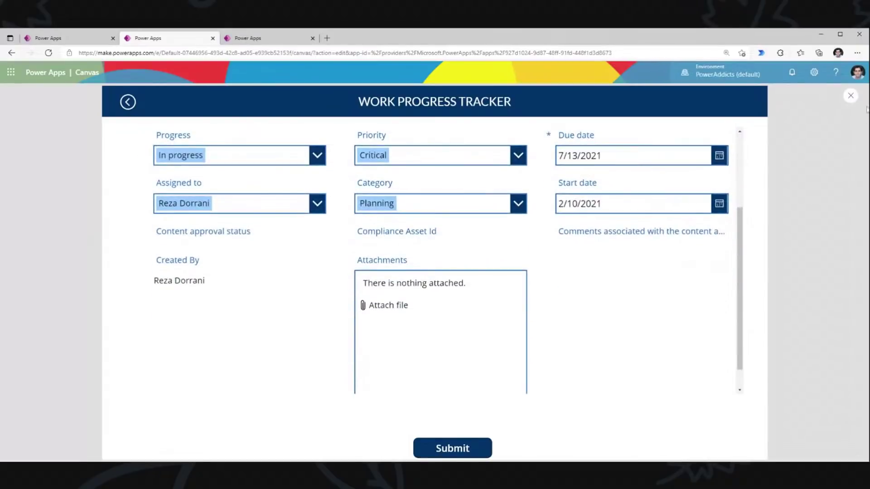
scroll(689, 253, up, 3)
click(852, 96)
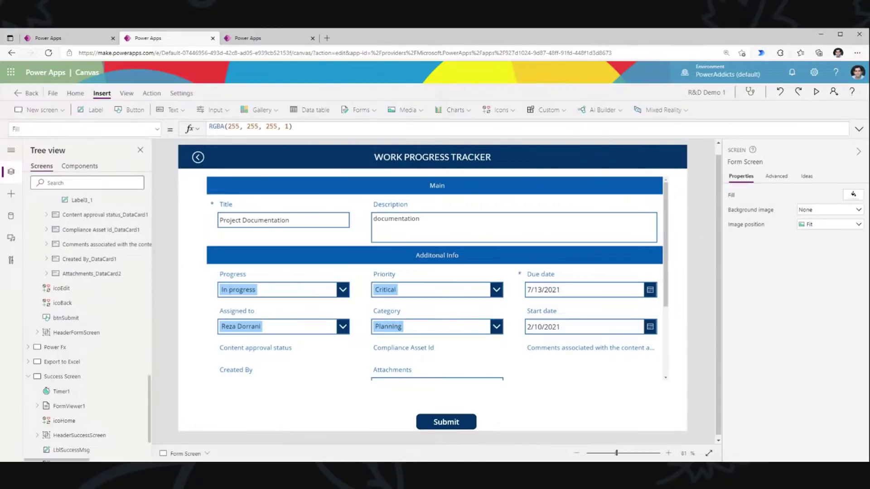
- Save the app, insert a new screen from the Scrollable template, and select its fluid grid canvas
key(ctrl+s)
click(54, 114)
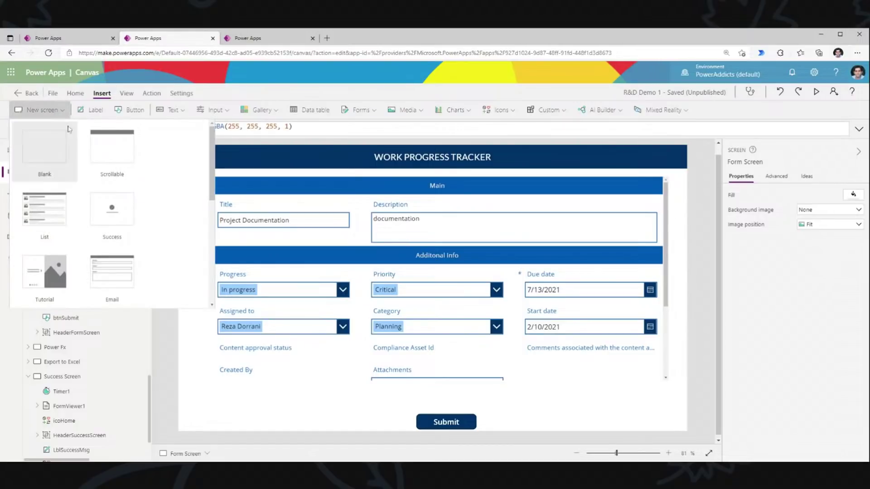
click(110, 163)
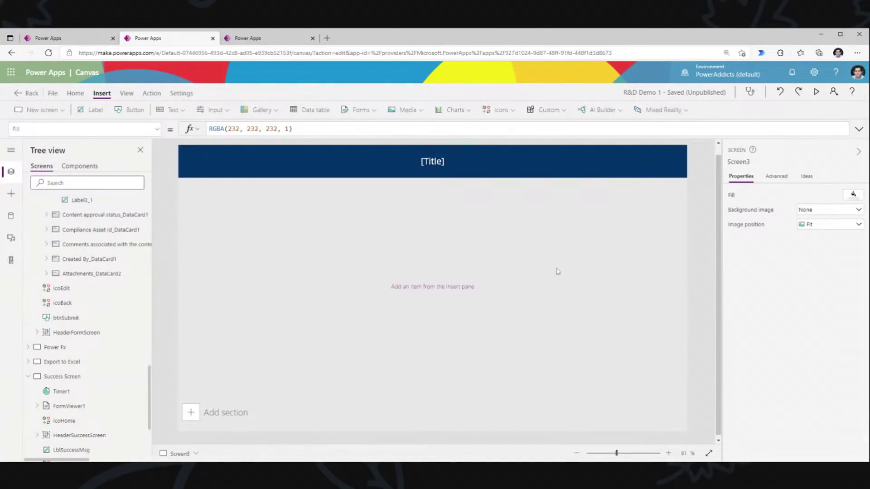
scroll(104, 362, down, 3)
click(243, 396)
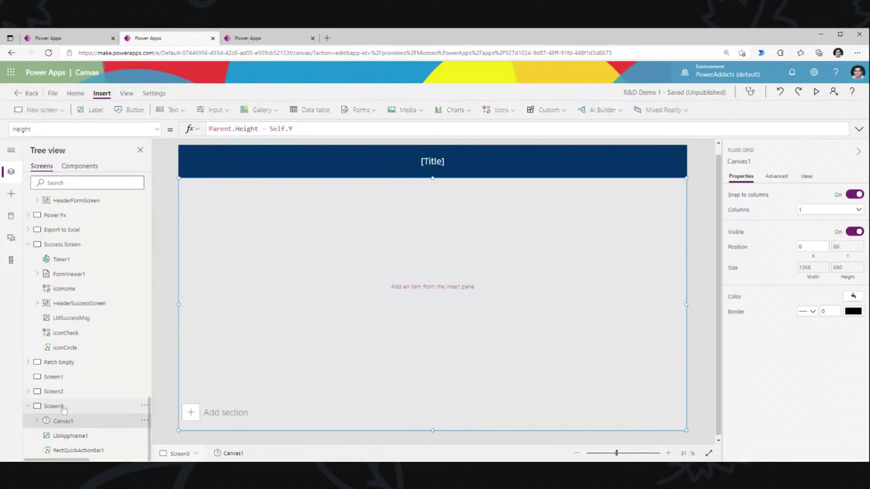
- View the available screen templates and select the card inside the scrollable screen's canvas
click(38, 111)
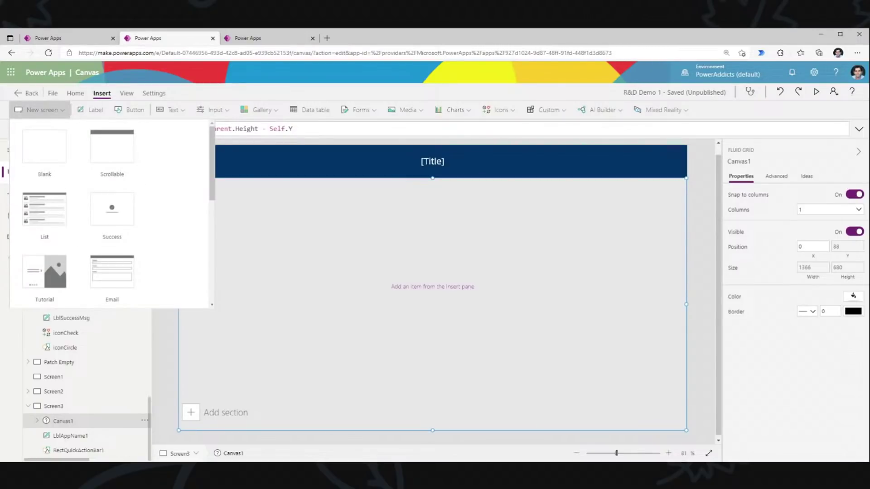
click(267, 296)
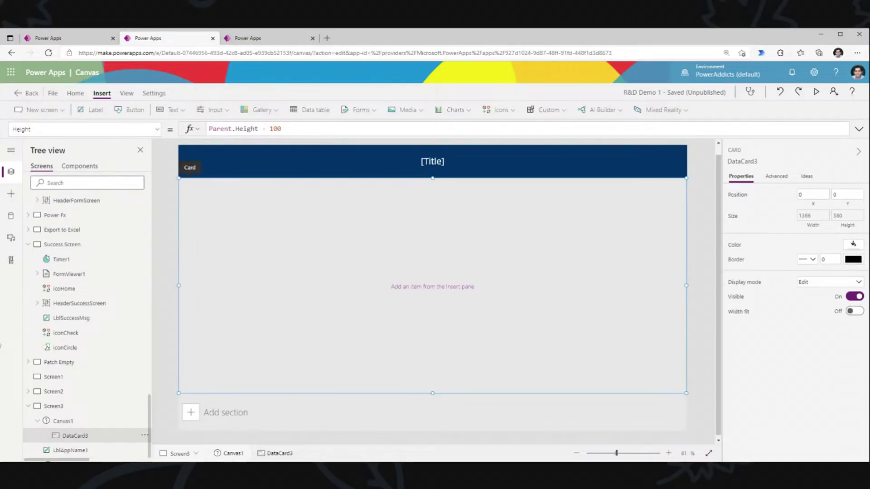
- Select the FormWorkTask form on Form Screen, look through the tree, and return to the Home screen
scroll(121, 315, up, 15)
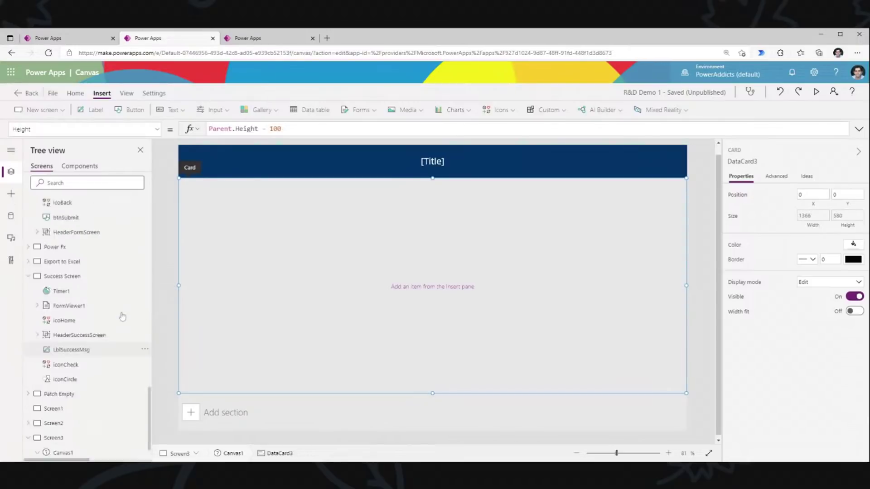
click(91, 323)
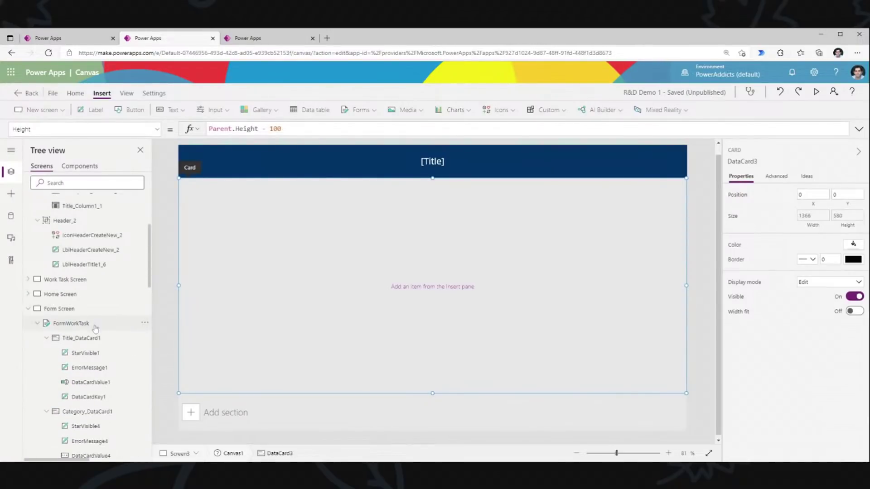
scroll(88, 345, down, 10)
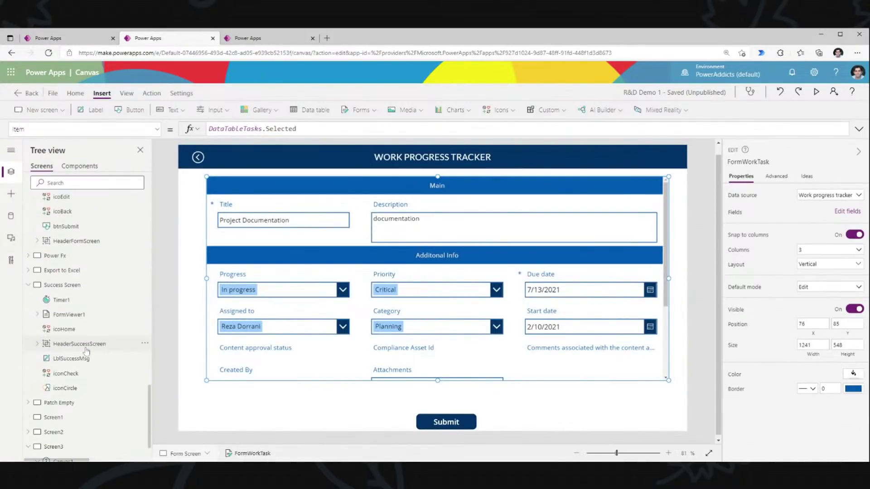
scroll(77, 272, up, 10)
scroll(77, 263, up, 10)
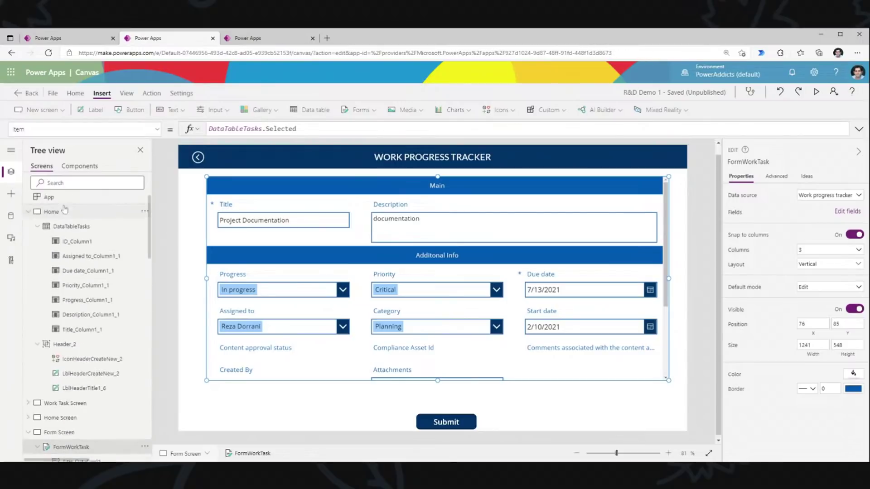
click(52, 215)
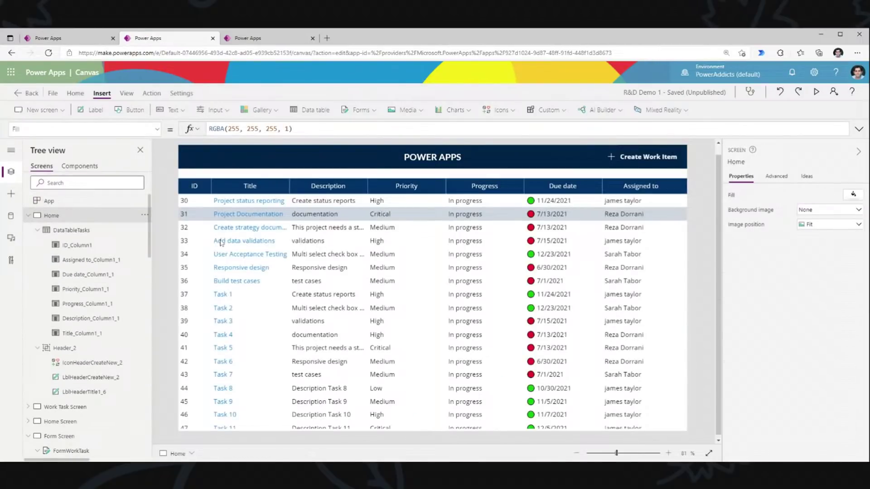
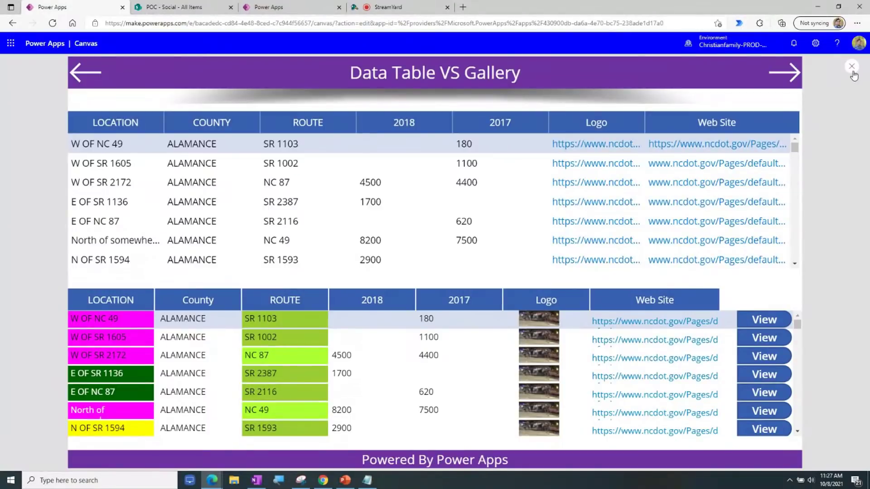
- Exit the Data Table VS Gallery preview, expand DiffScreenCDS, and inspect the Items of DSPerItemGallery and DSGallery
click(852, 66)
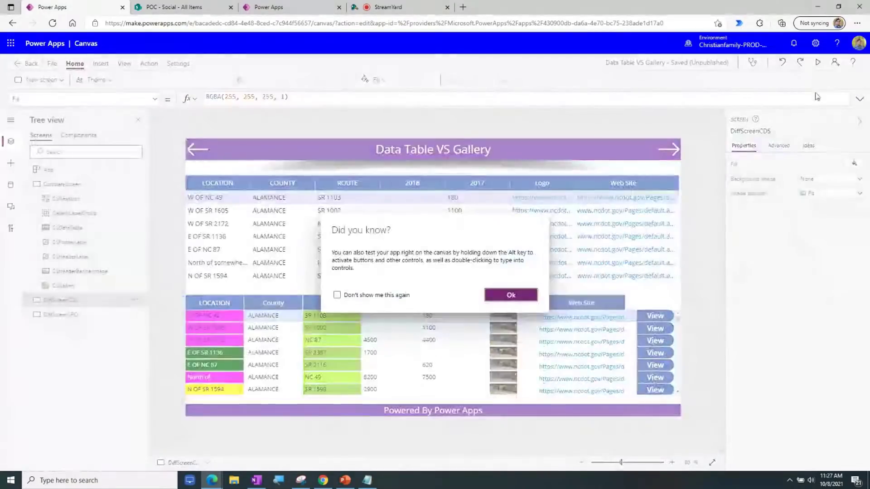
click(525, 295)
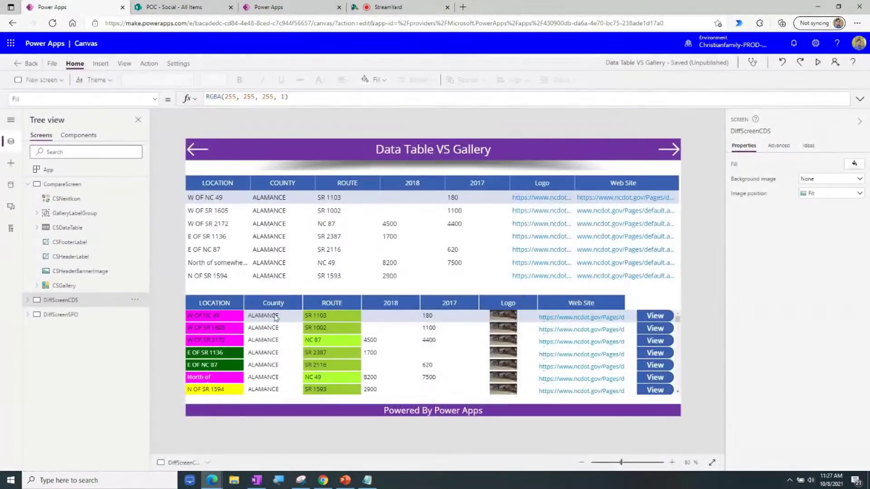
click(28, 302)
click(71, 314)
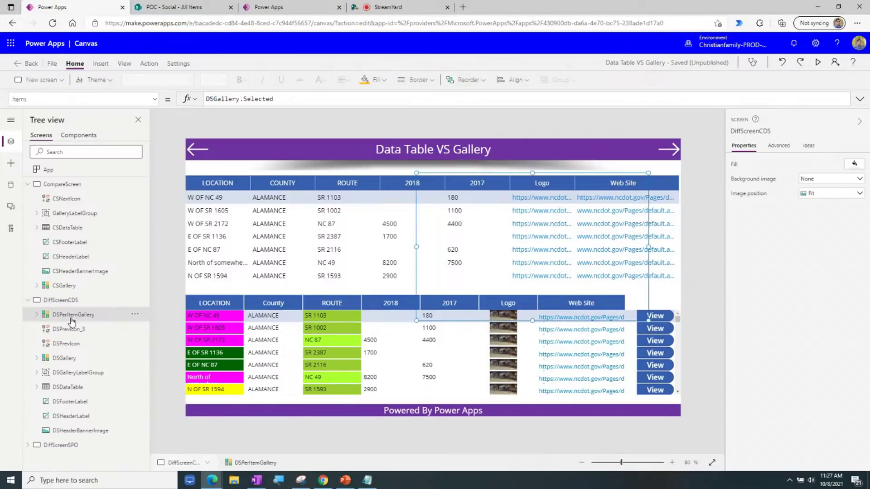
click(71, 358)
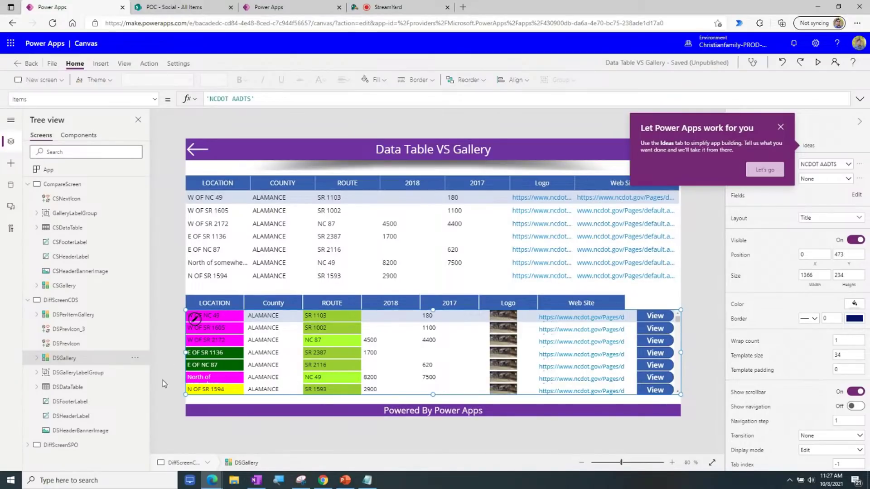
- Select the County header label above the gallery and examine the formula of its X position
click(234, 304)
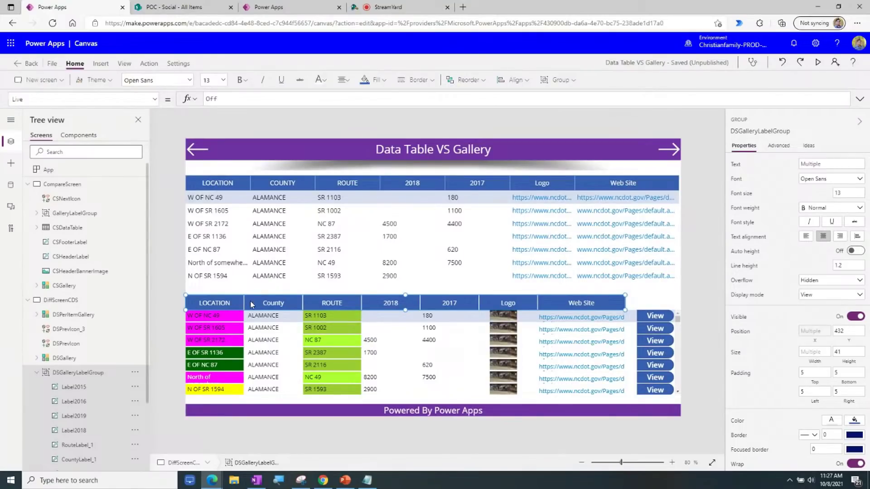
click(630, 463)
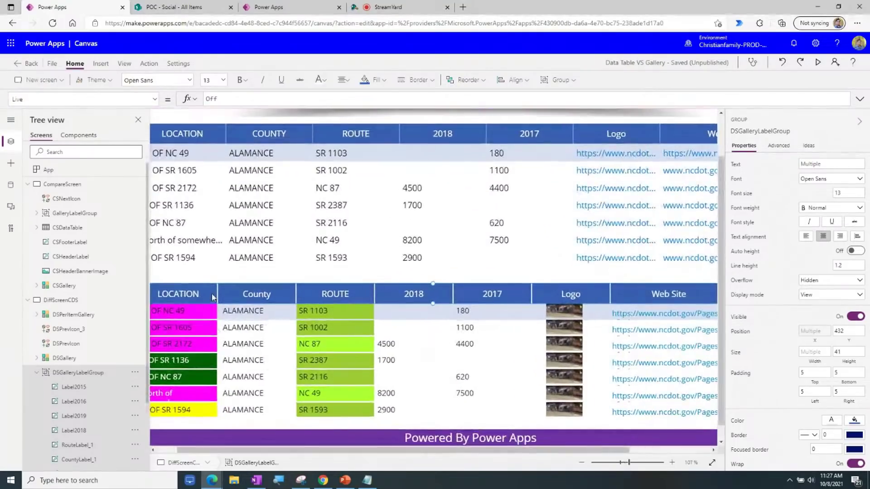
click(233, 297)
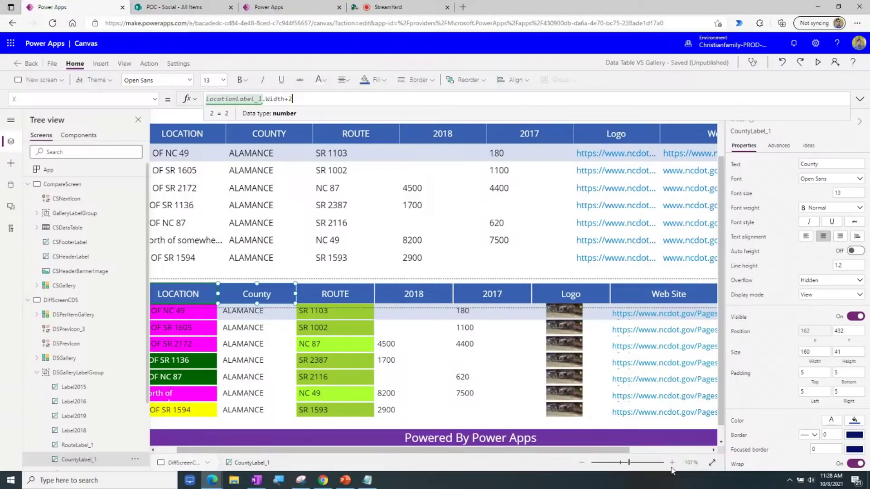
click(623, 463)
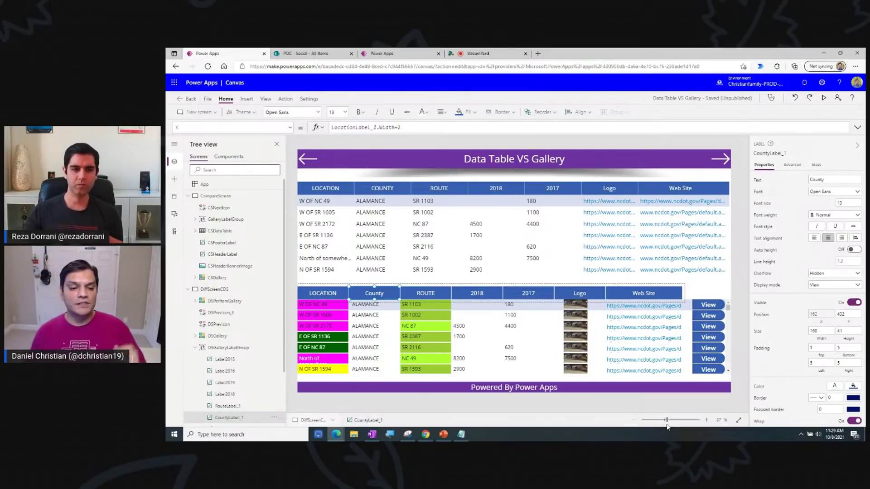
- Inspect the Location, County and Route labels in the gallery's first row, and select the whole DSGallery
click(335, 306)
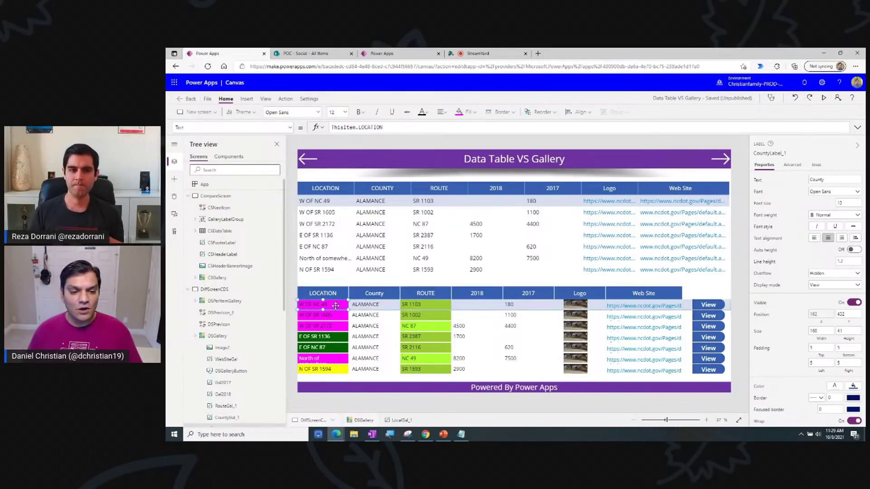
click(369, 312)
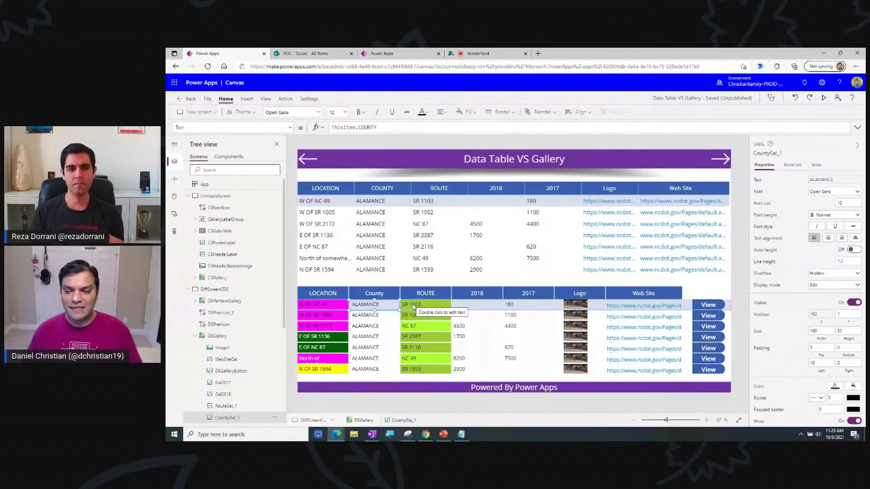
click(412, 305)
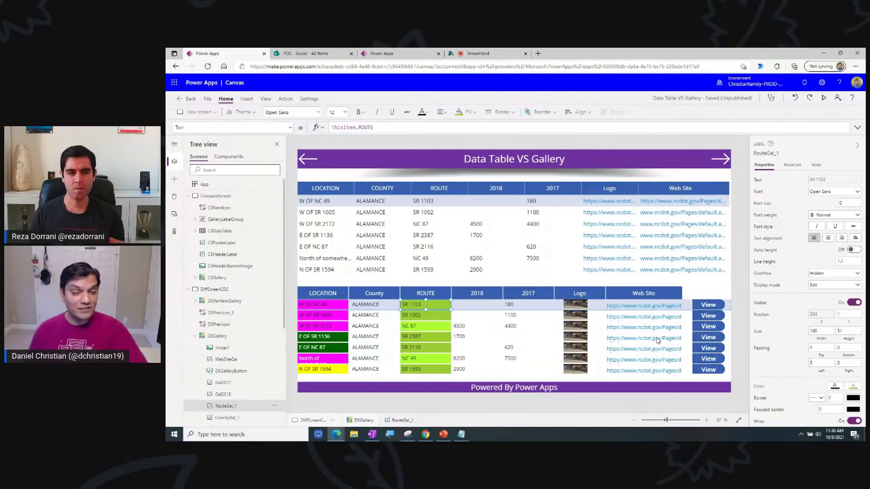
click(650, 355)
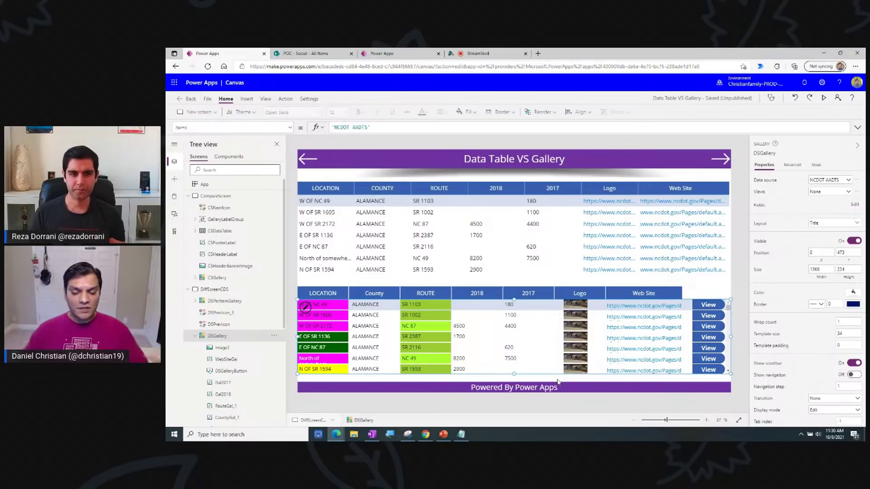
- Preview the Data Table VS Gallery app to compare the data table with the gallery
click(825, 99)
mouse_move(807, 308)
mouse_down()
mouse_move(808, 336)
mouse_move(807, 308)
mouse_up()
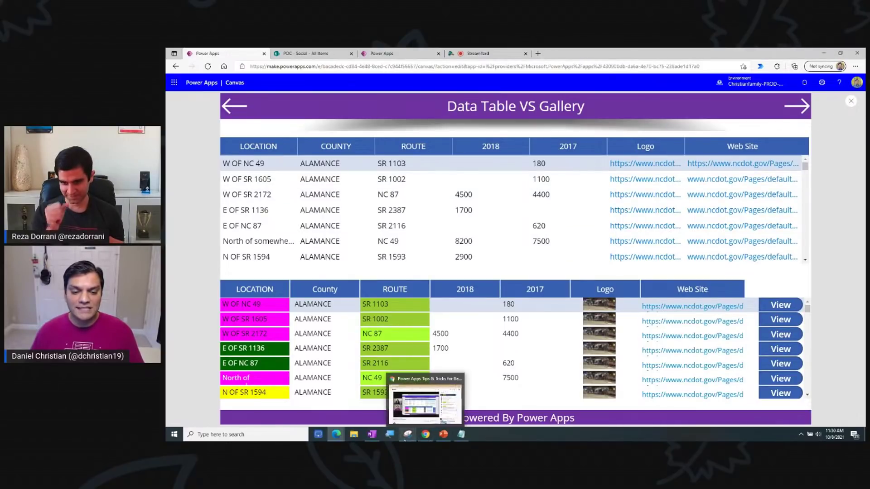
click(365, 439)
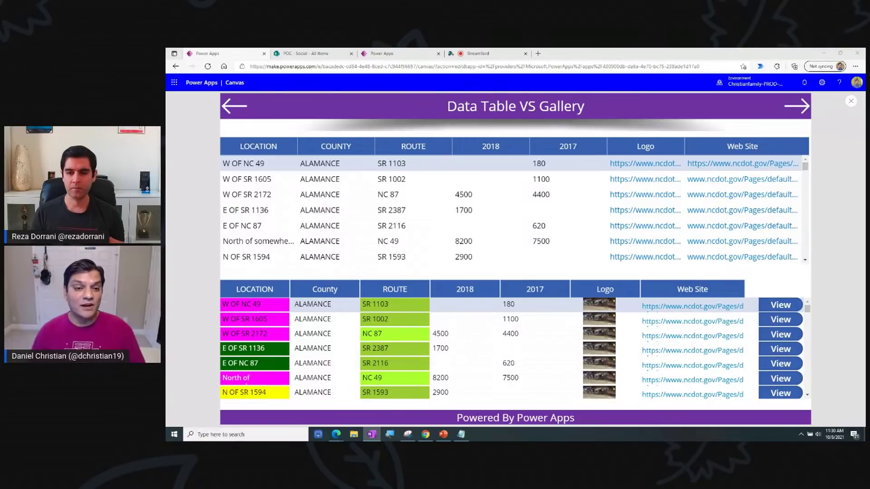
- Switch to the Power Apps maker portal, view its Home page, and return to the Apps list
click(428, 55)
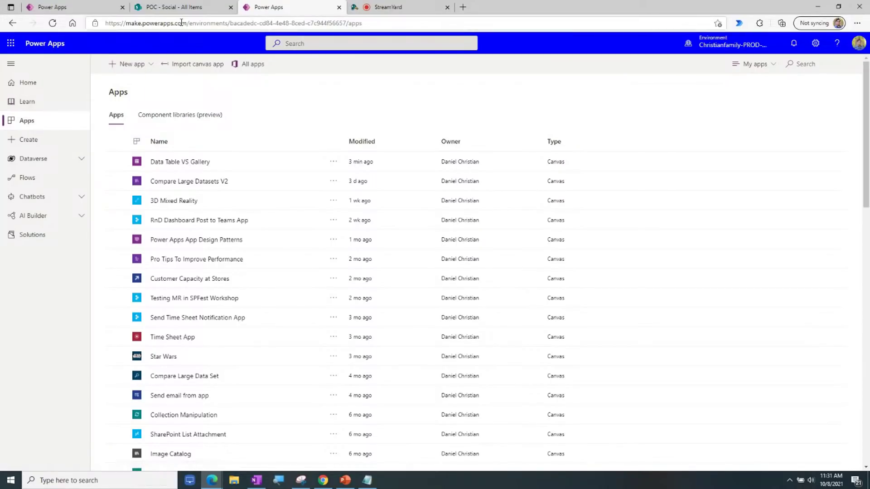
click(35, 84)
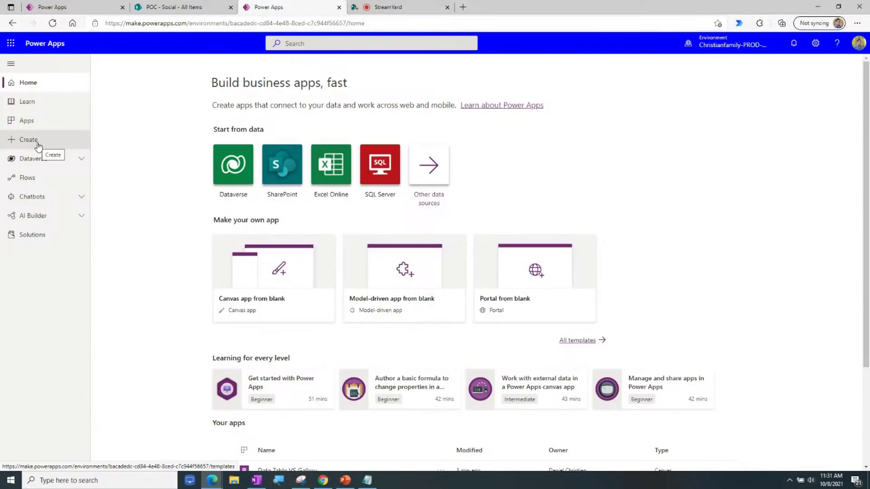
click(17, 121)
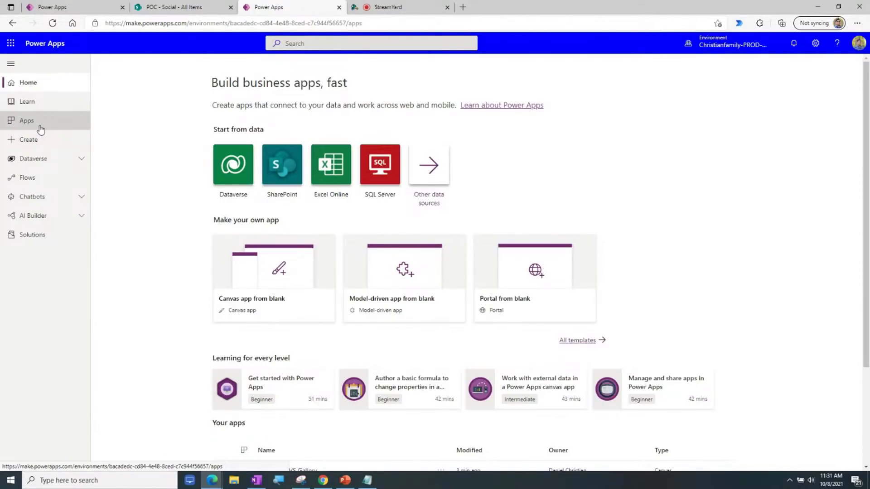
- Start a blank canvas app in Tablet format and name it Rnd_show 5
click(148, 68)
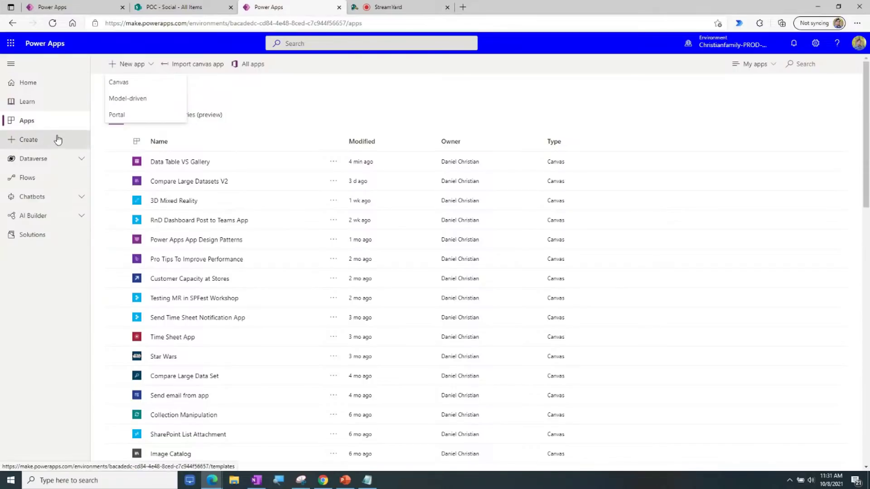
click(128, 86)
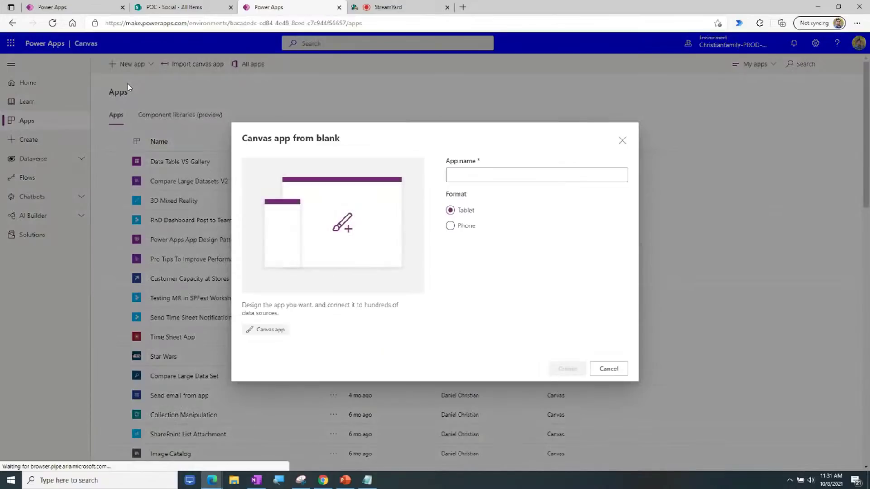
click(472, 180)
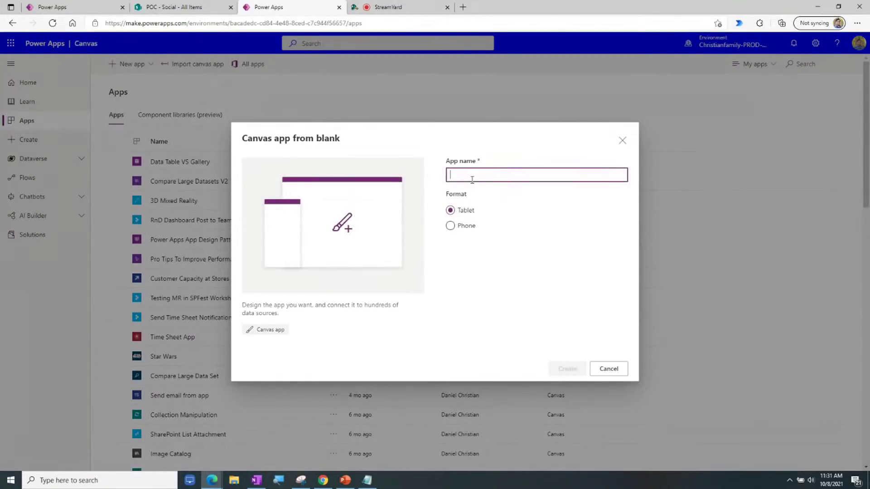
text(Reza)
key(BackSpace)
key(BackSpace)
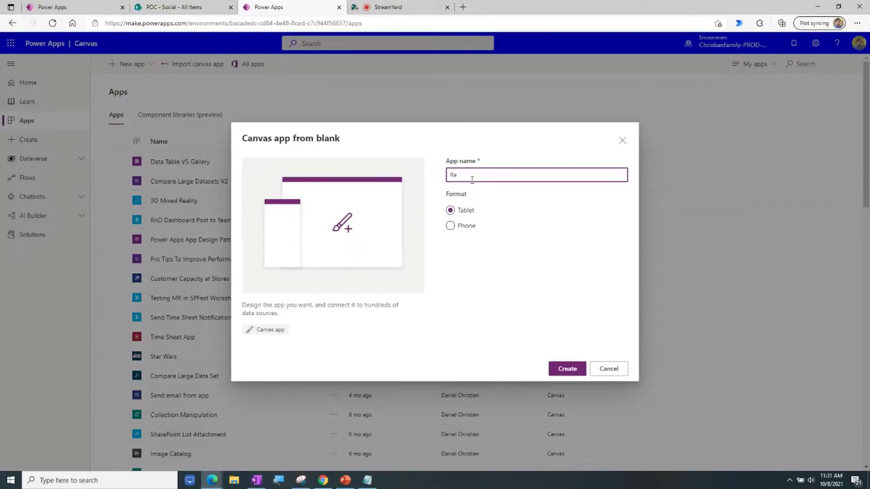
text(d)
key(BackSpace)
key(BackSpace)
text(nd)
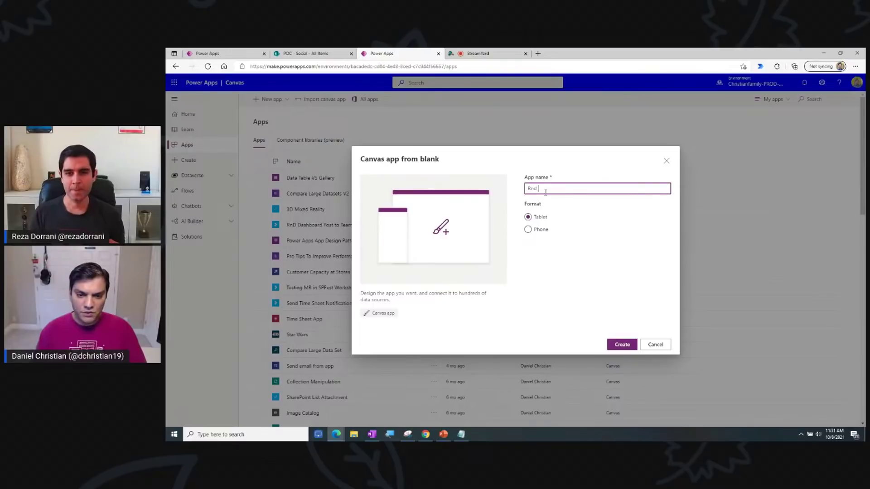
text( show)
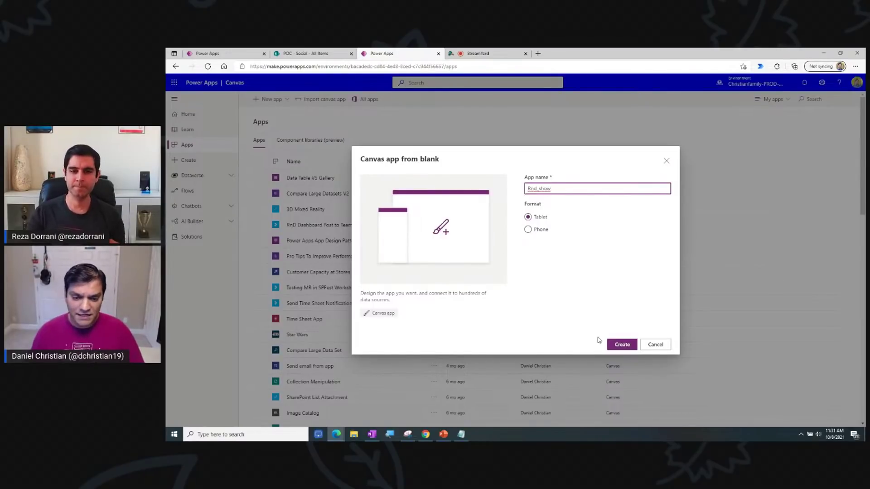
text( 5)
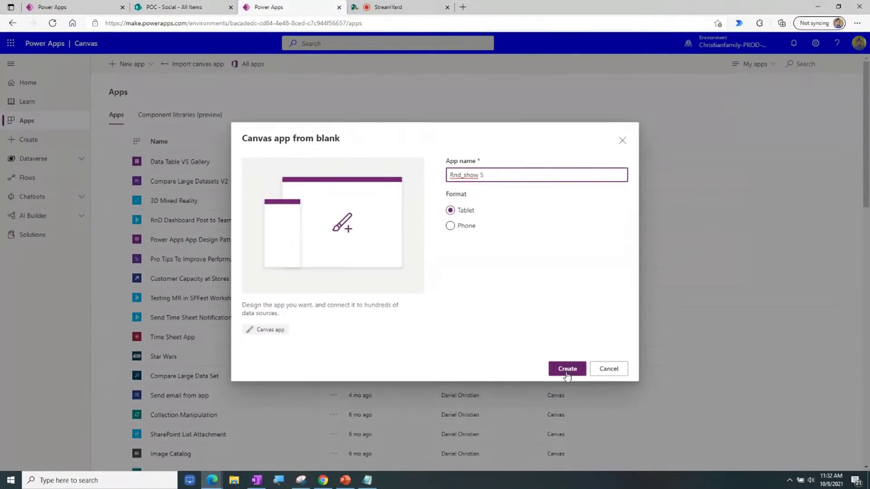
- Create the blank Rnd_show 5 tablet app and save it to the cloud under that name
click(567, 368)
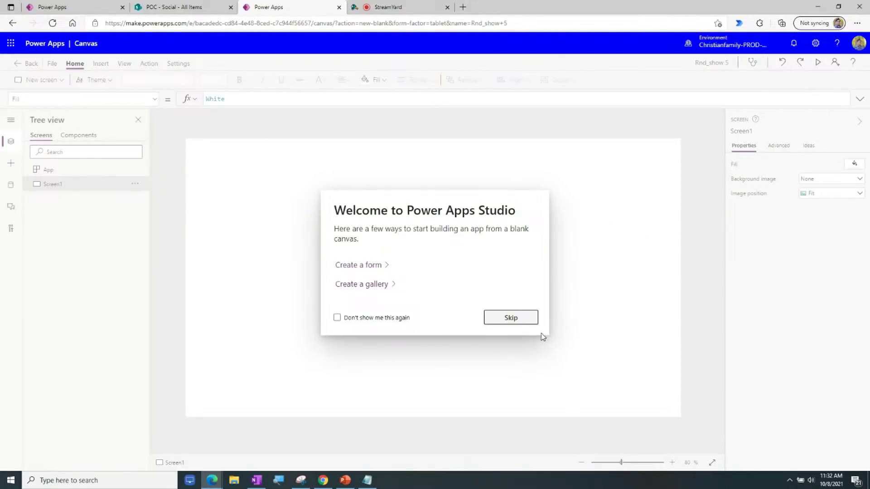
click(533, 321)
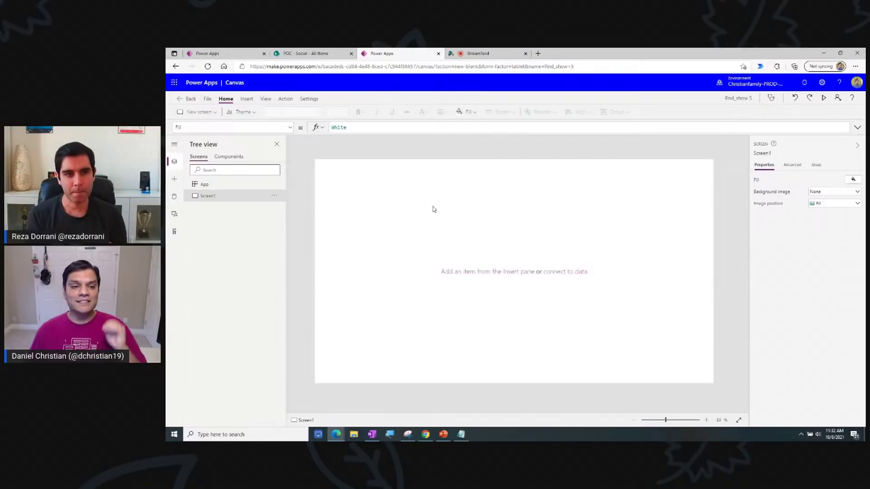
click(207, 98)
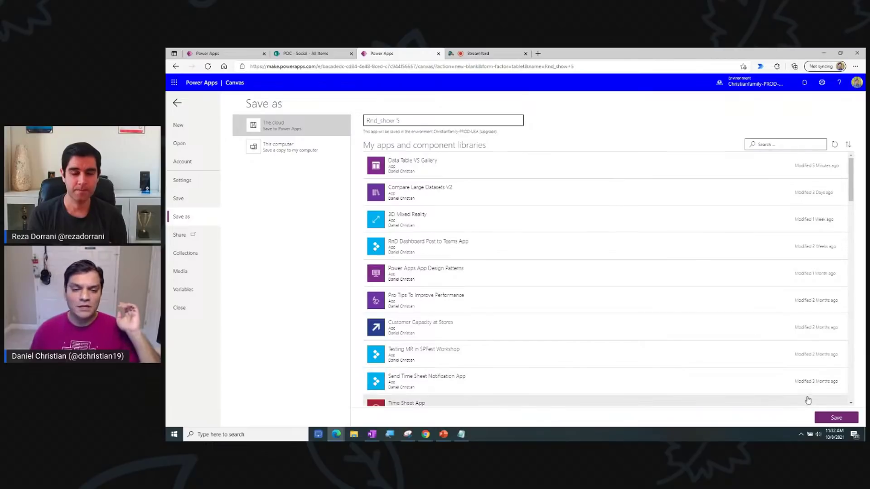
click(834, 419)
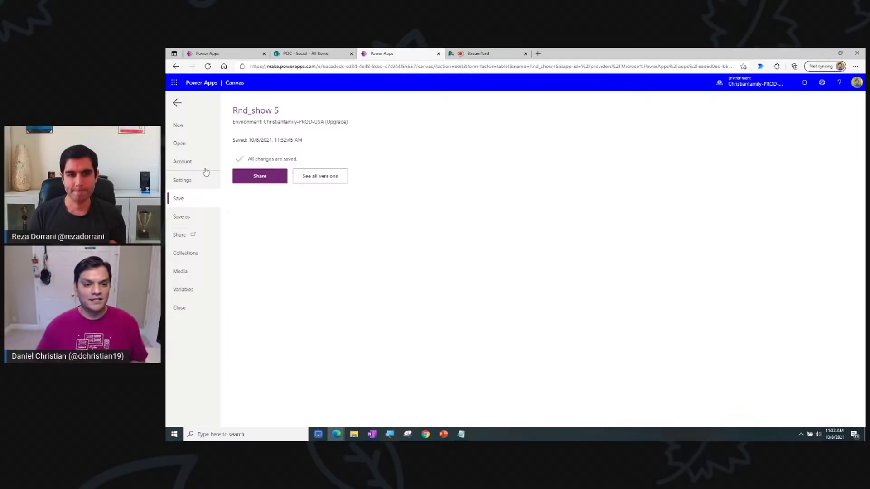
click(184, 106)
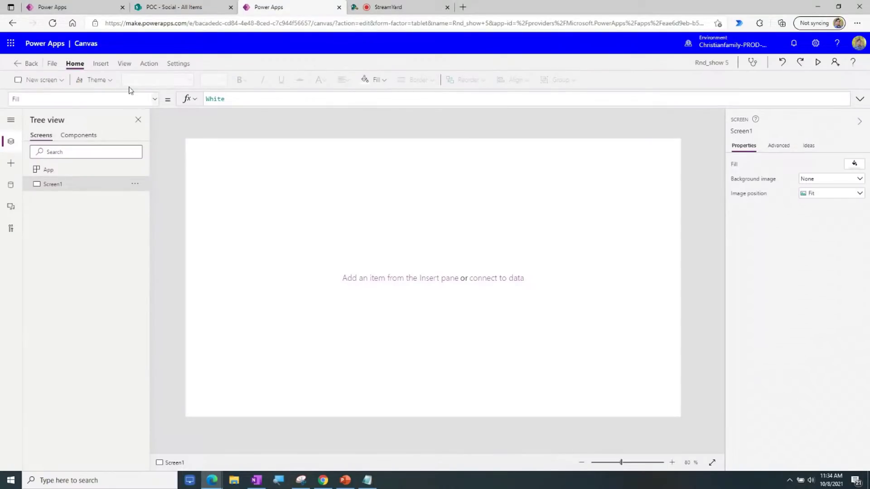
click(103, 64)
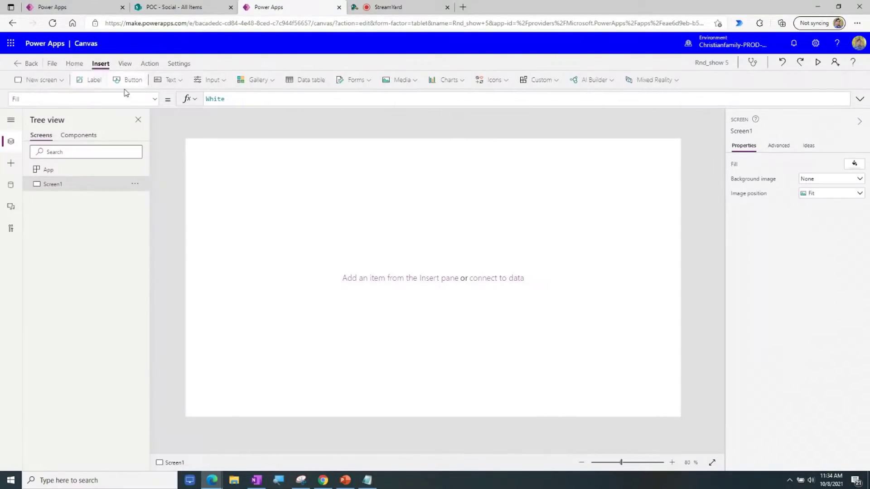
click(256, 87)
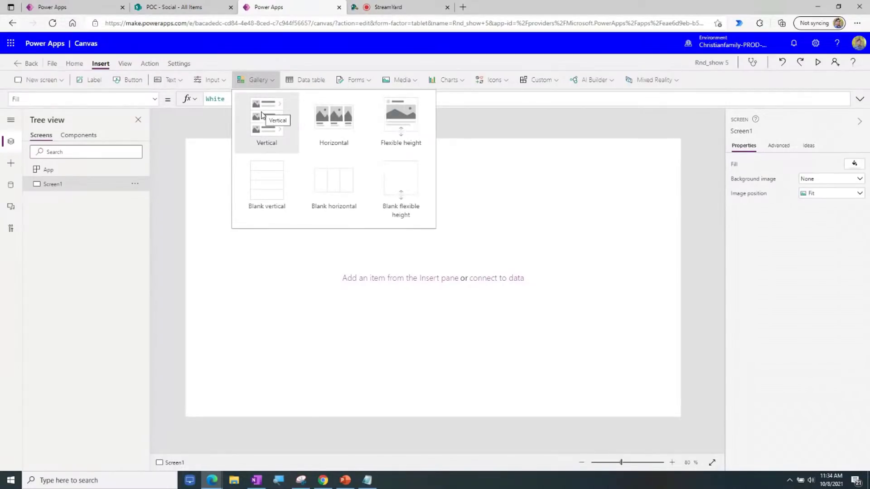
click(245, 317)
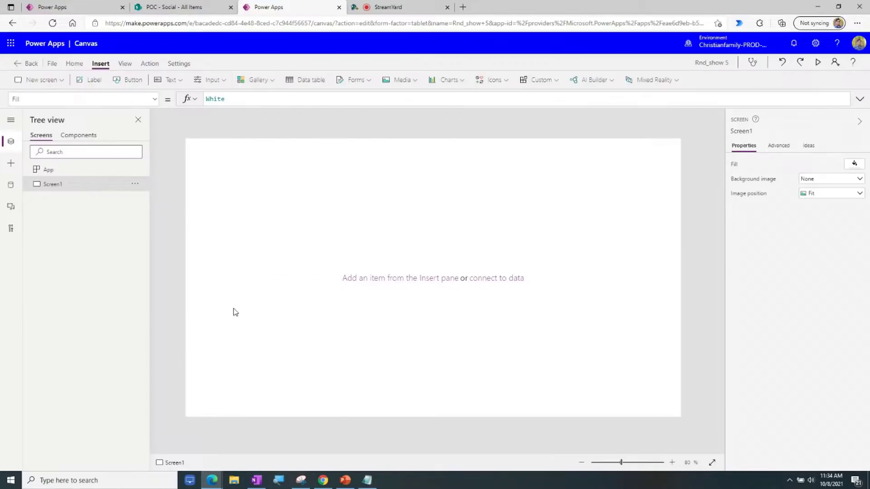
click(10, 188)
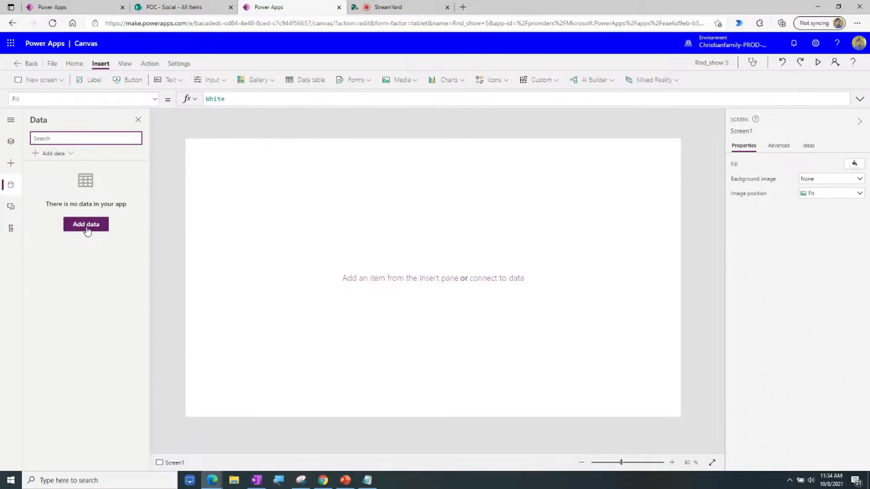
click(86, 226)
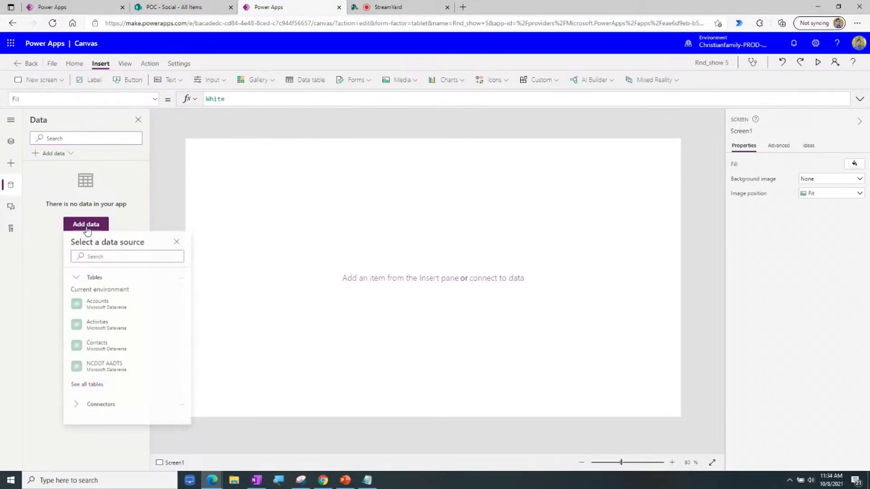
click(166, 194)
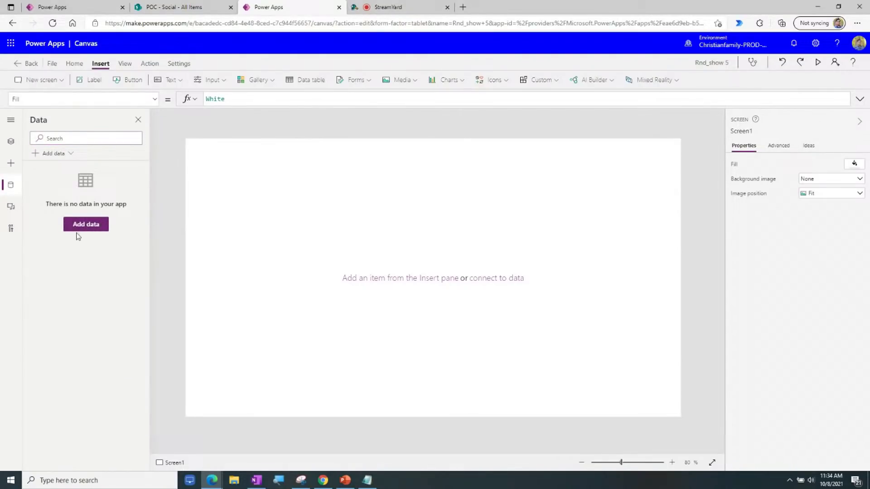
- Search the data sources available to the app for "Share"
click(15, 189)
click(15, 190)
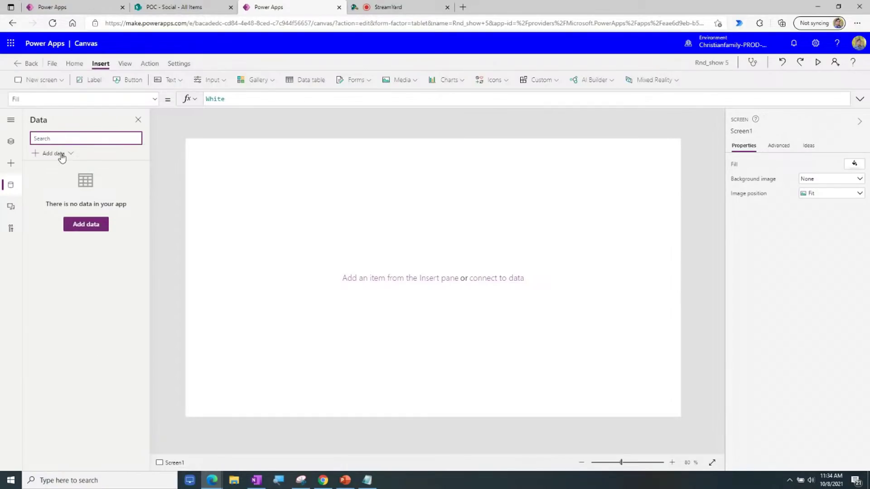
click(79, 228)
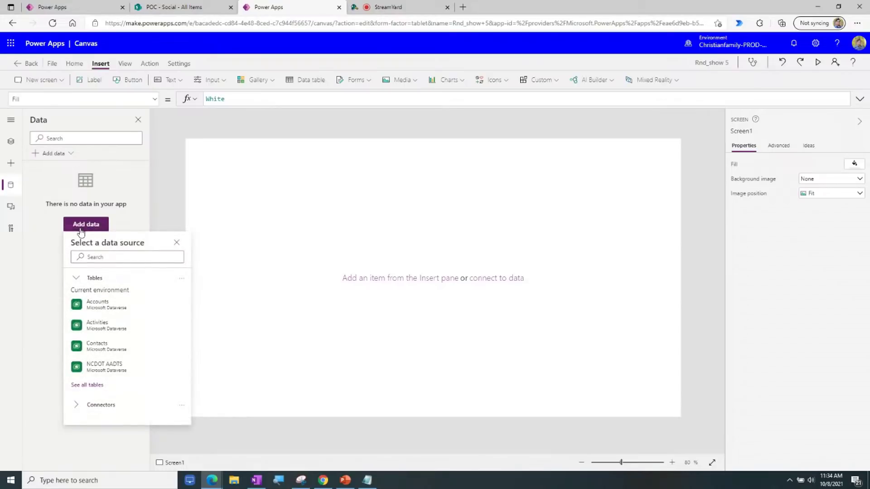
click(99, 257)
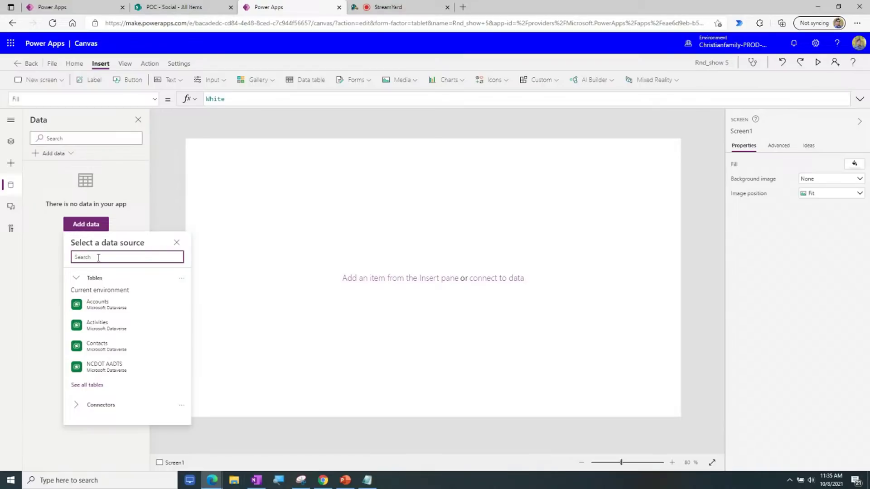
text(Share)
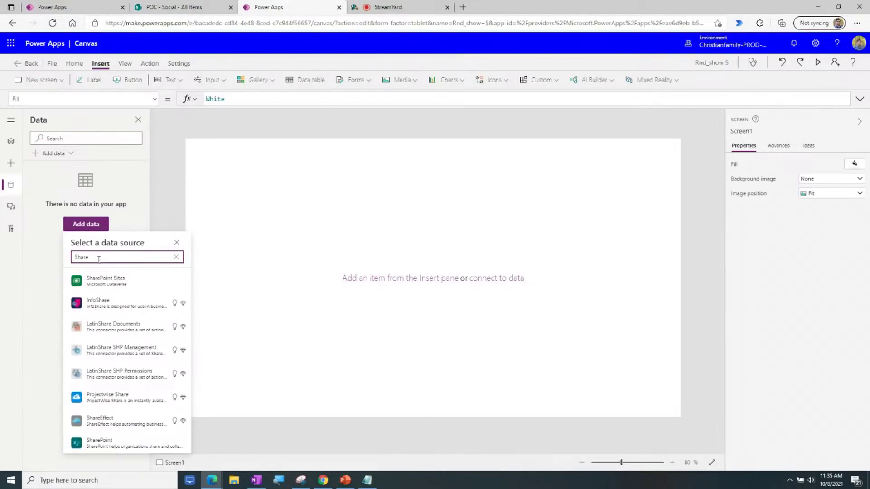
- Magnify the data source results to examine the preview and diamond markers beside InfoShare, and view the SharePoint connector's description at normal size
mouse_move(117, 290)
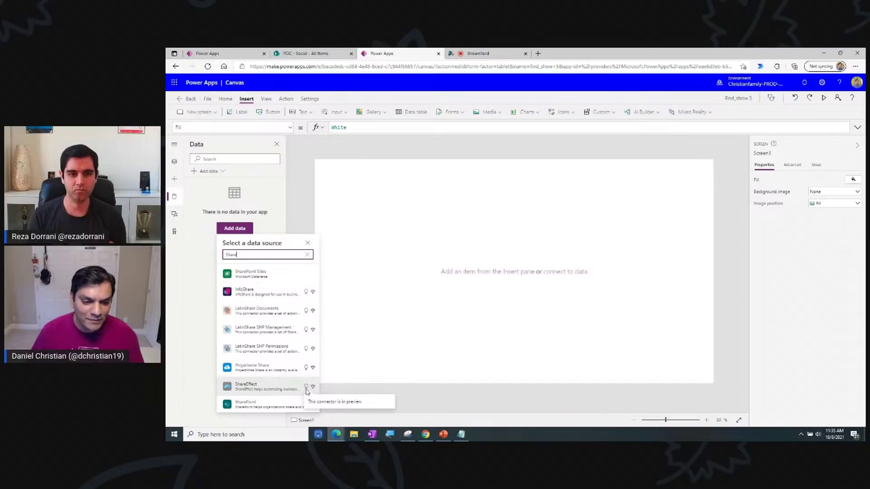
click(391, 435)
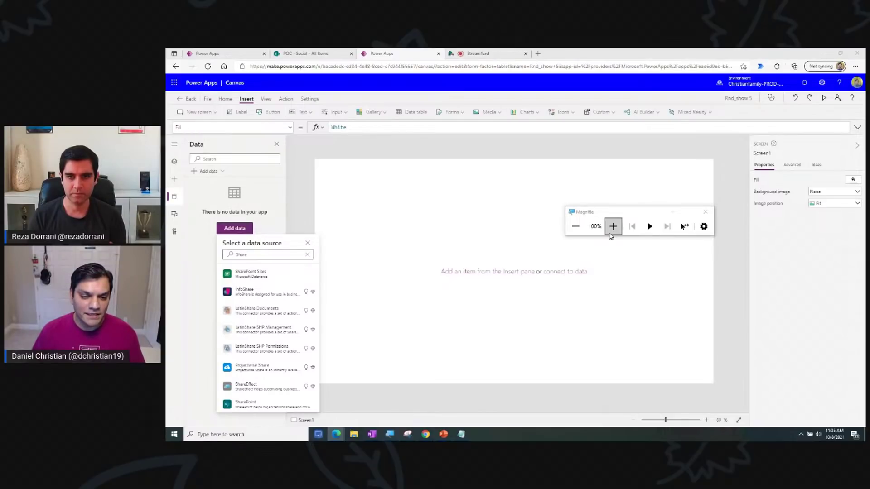
click(613, 226)
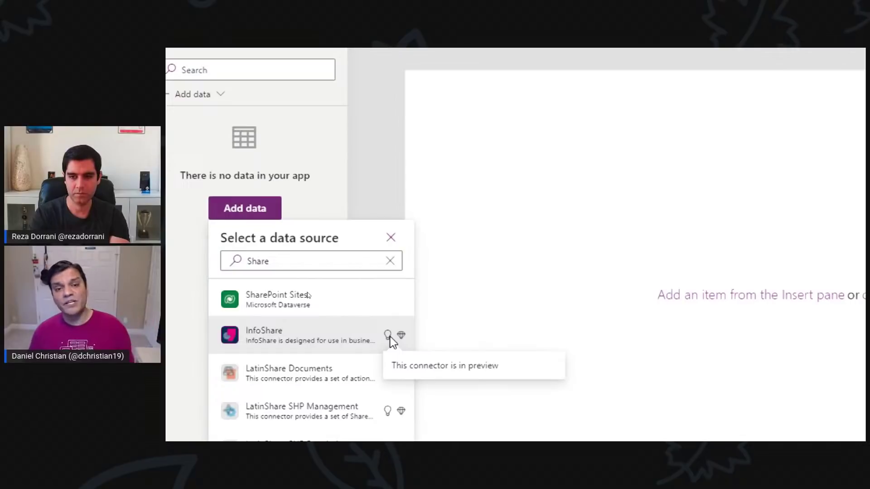
mouse_move(404, 336)
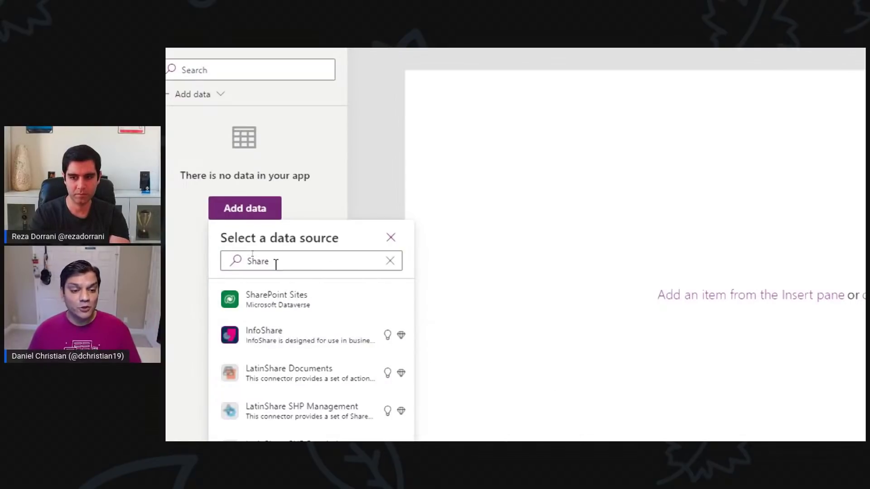
mouse_move(329, 328)
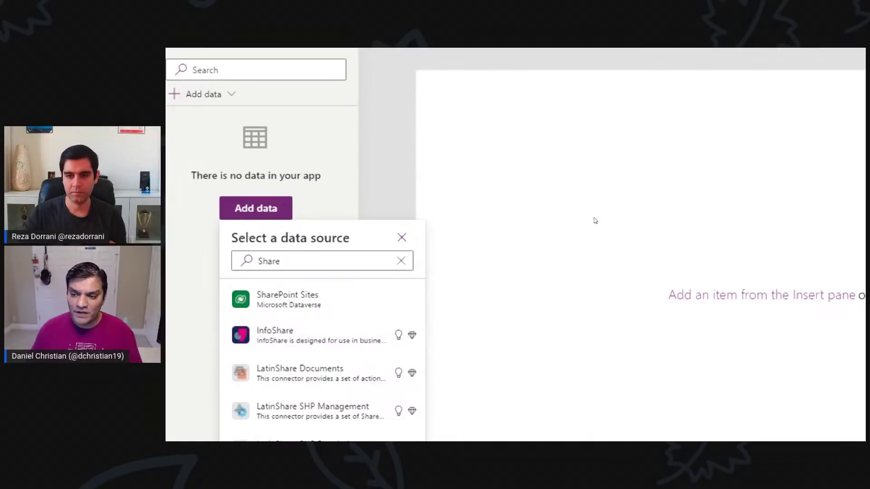
key(super+minus)
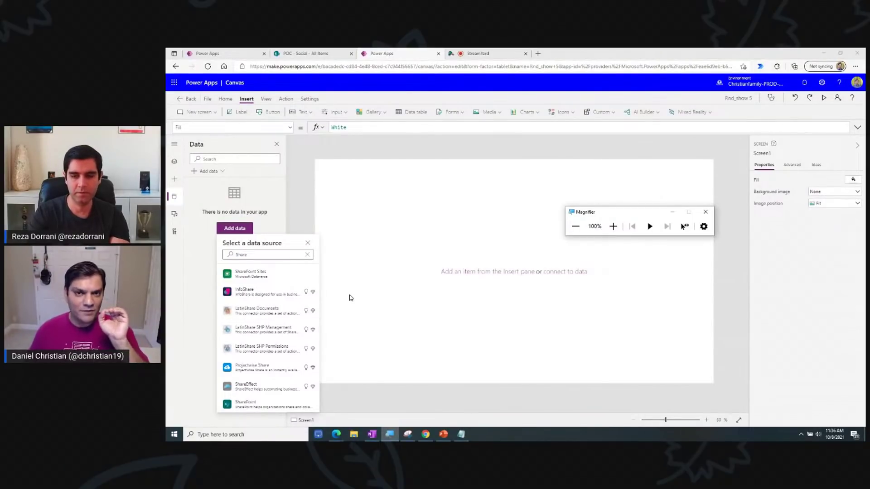
mouse_move(250, 407)
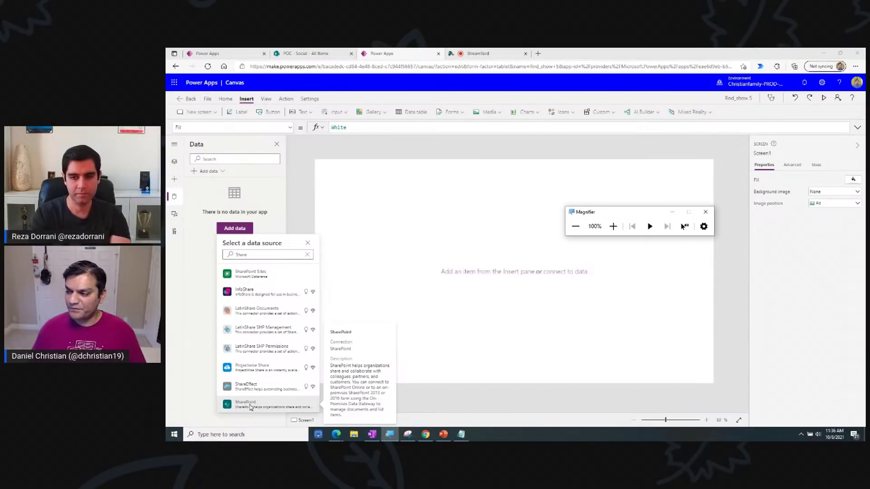
- Connect to the POC SharePoint site through the existing SharePoint connection
click(250, 405)
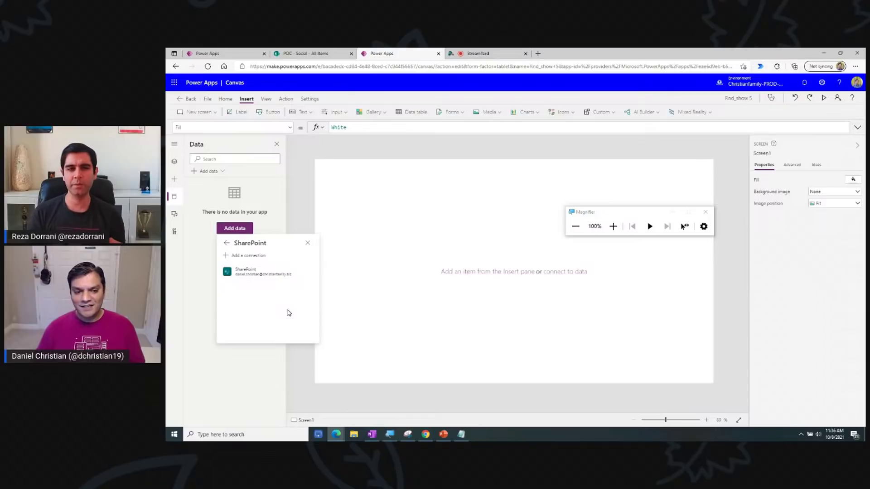
click(702, 216)
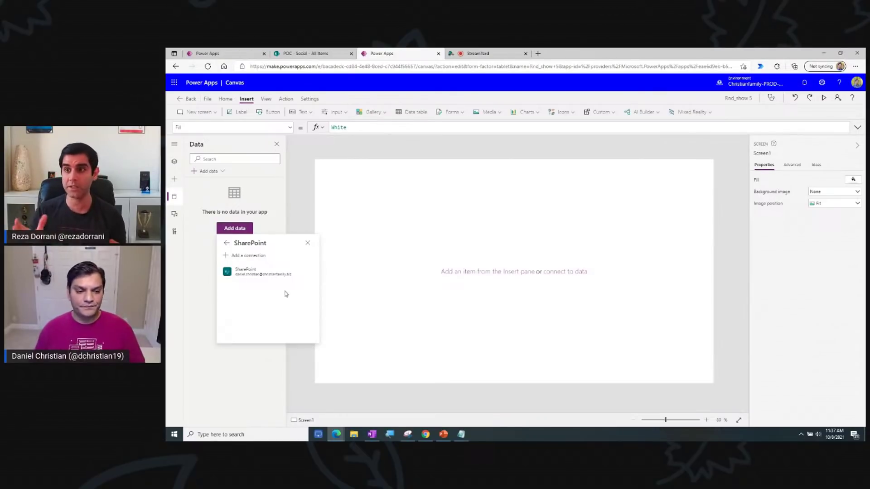
click(249, 274)
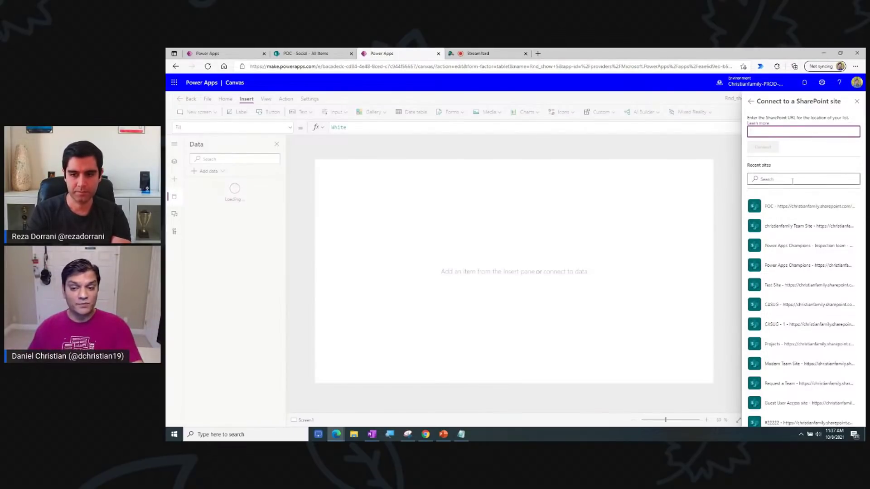
click(792, 209)
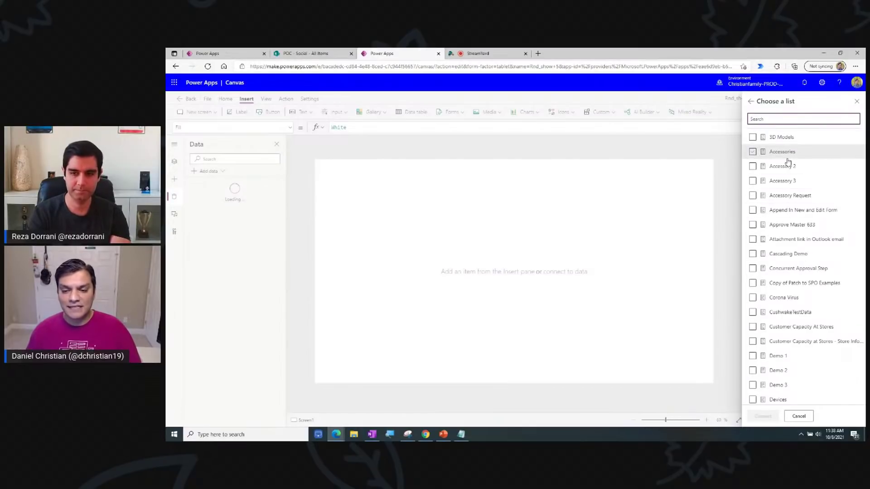
- Find the Social list with the search text "soc", add it as a data source, and view its items in SharePoint
scroll(775, 367, down, 6)
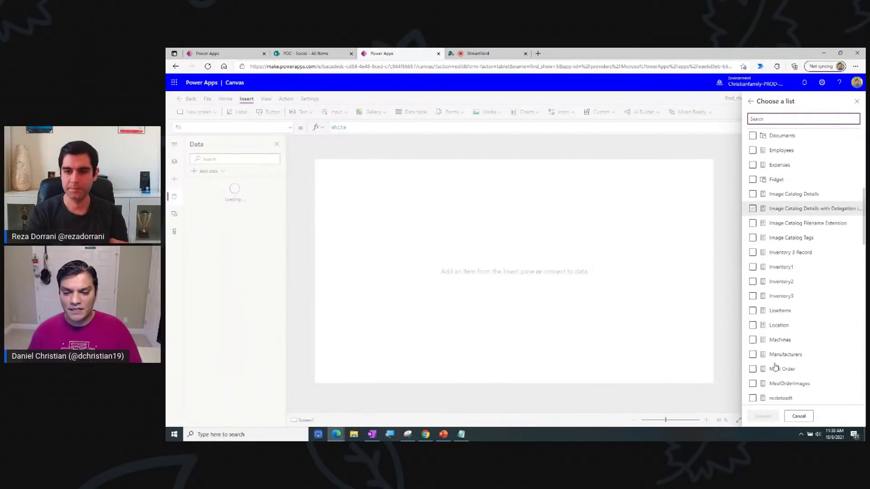
scroll(776, 367, up, 6)
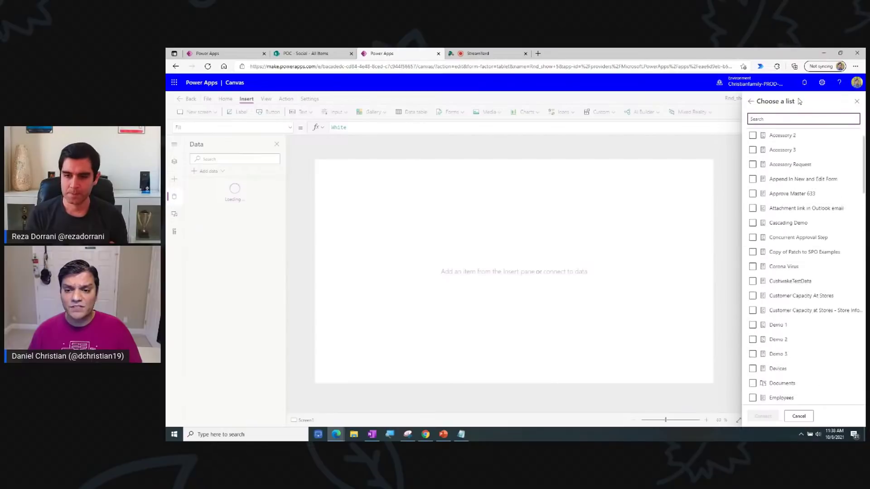
click(795, 119)
text(soc)
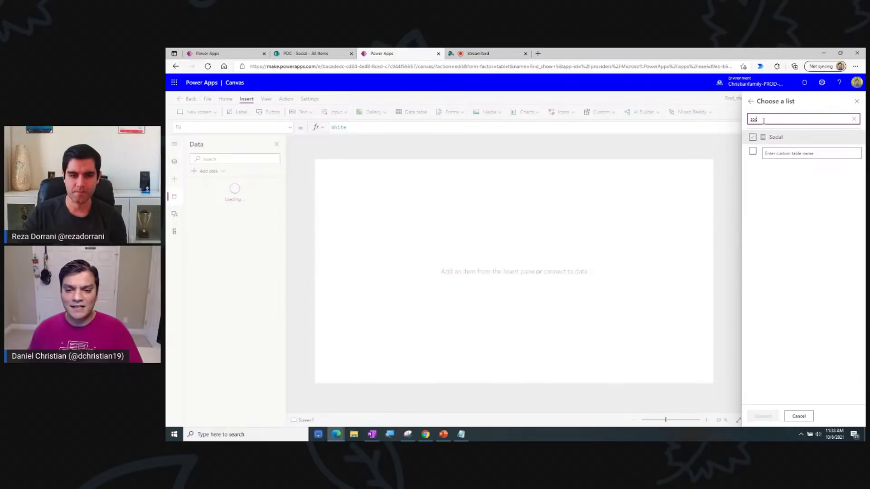
click(753, 139)
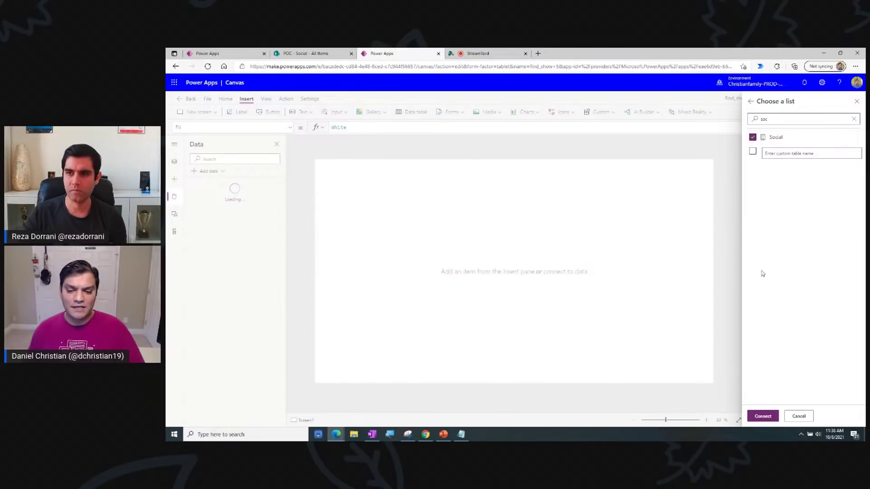
click(771, 417)
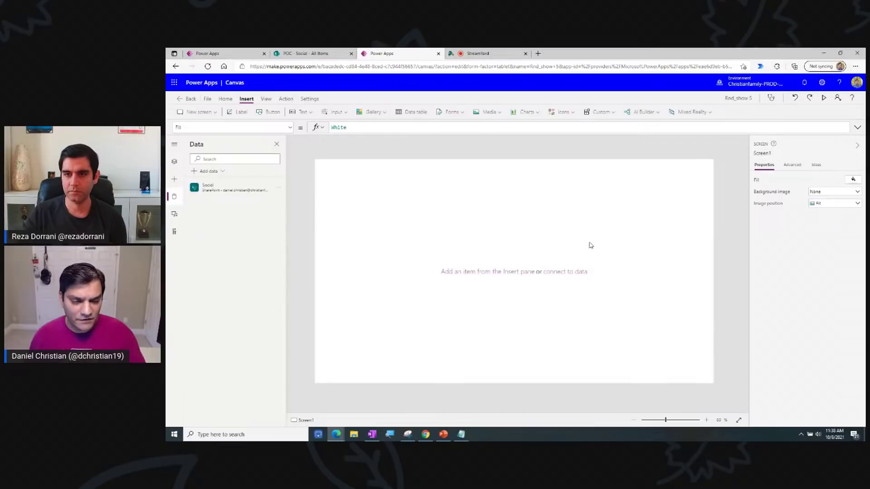
click(305, 53)
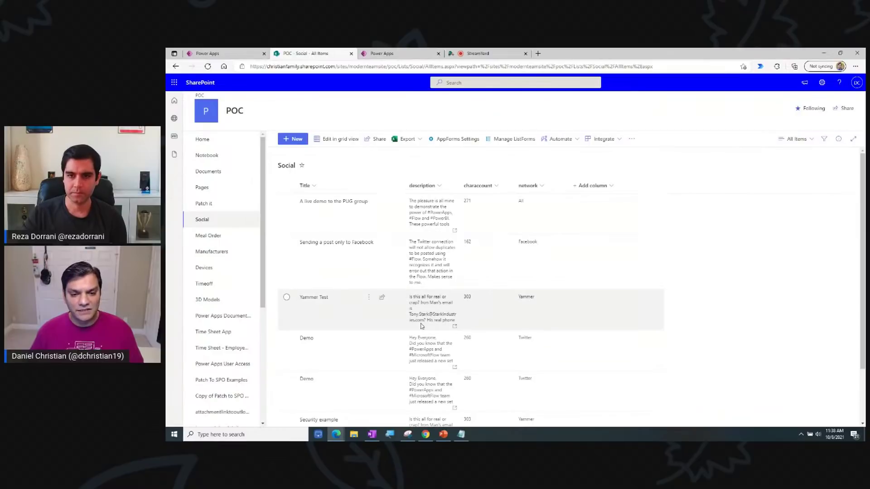
click(404, 53)
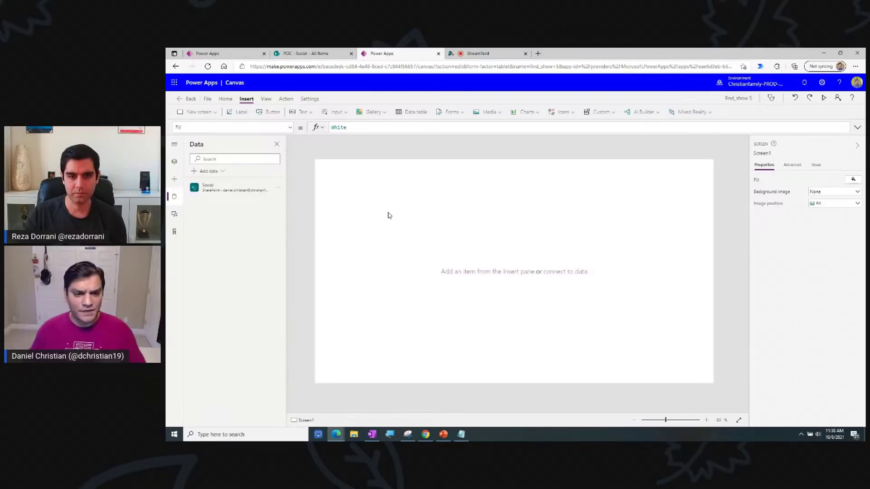
- Insert a vertical gallery and resize it to 640 wide and about 723 high near the screen's upper-left corner
click(373, 112)
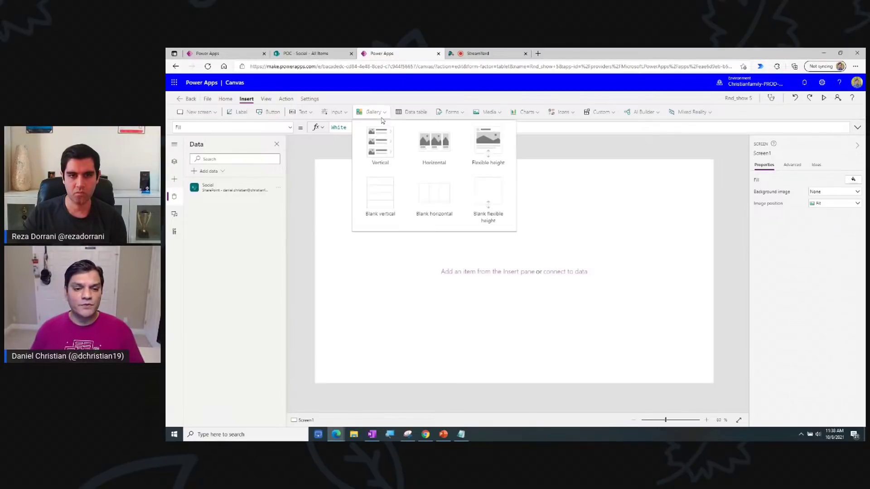
click(375, 137)
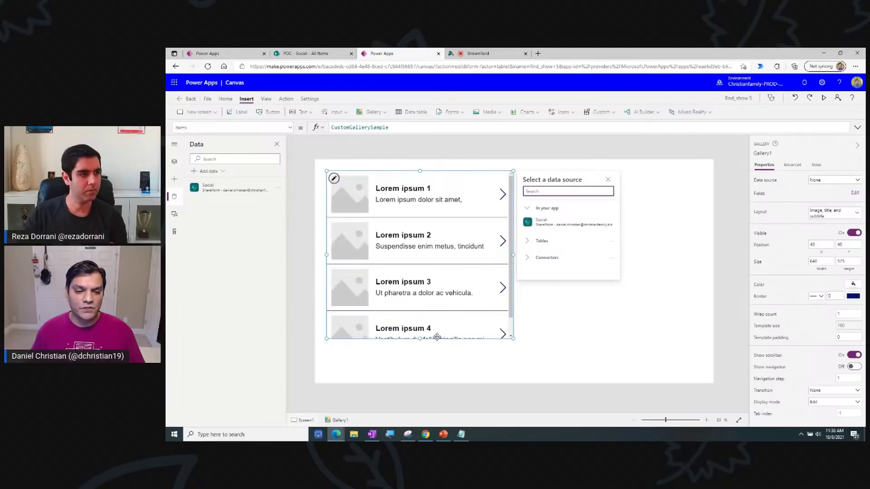
click(433, 338)
drag(421, 337, 411, 377)
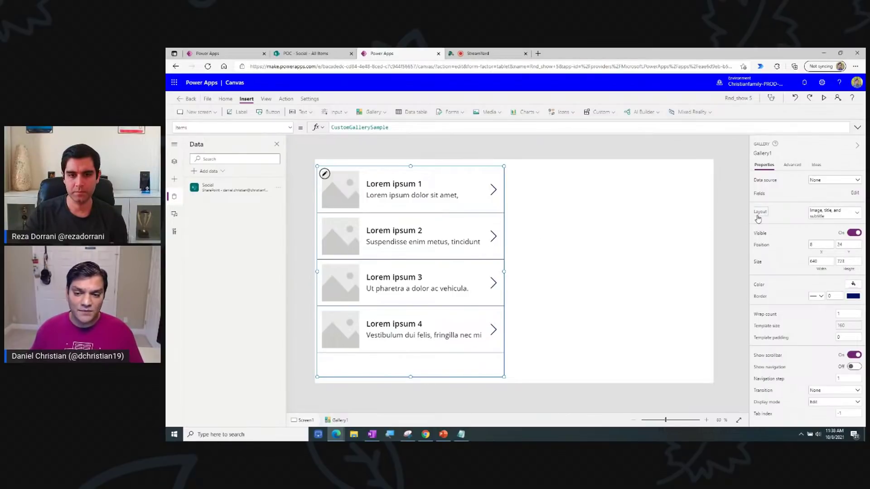
- Change the gallery's layout to Title and subtitle and set its data source to the Social list
click(829, 218)
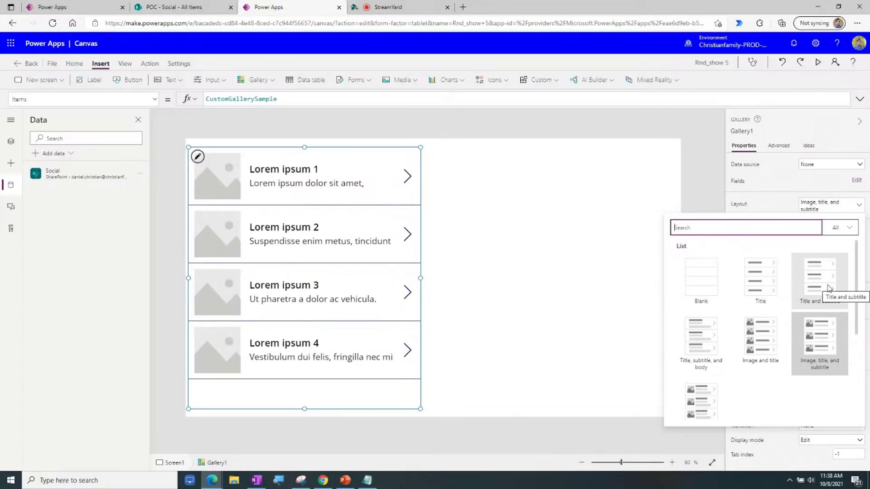
click(828, 288)
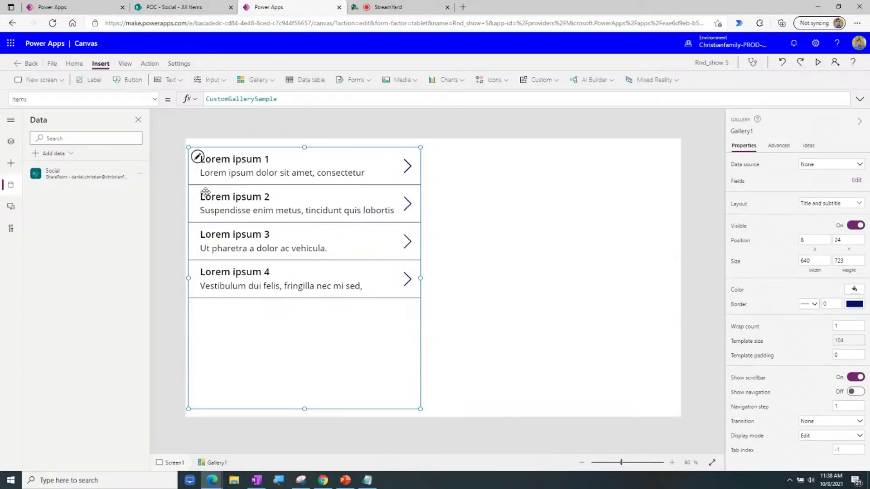
click(196, 157)
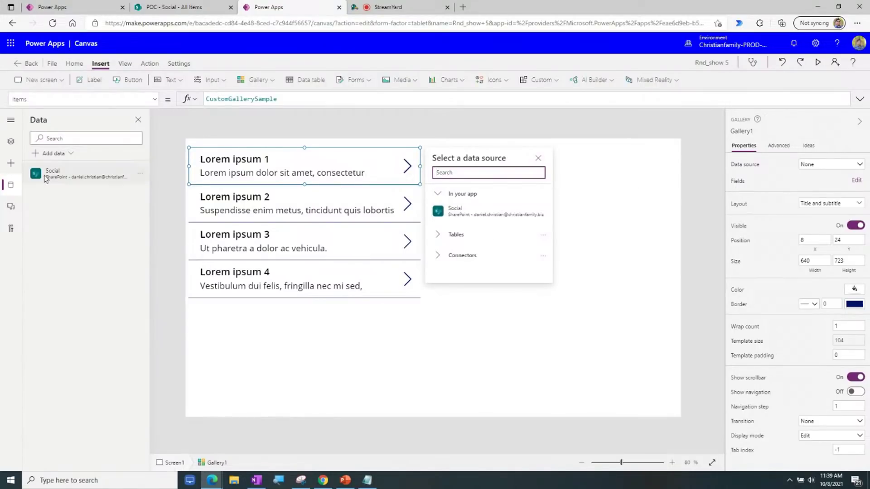
mouse_move(495, 218)
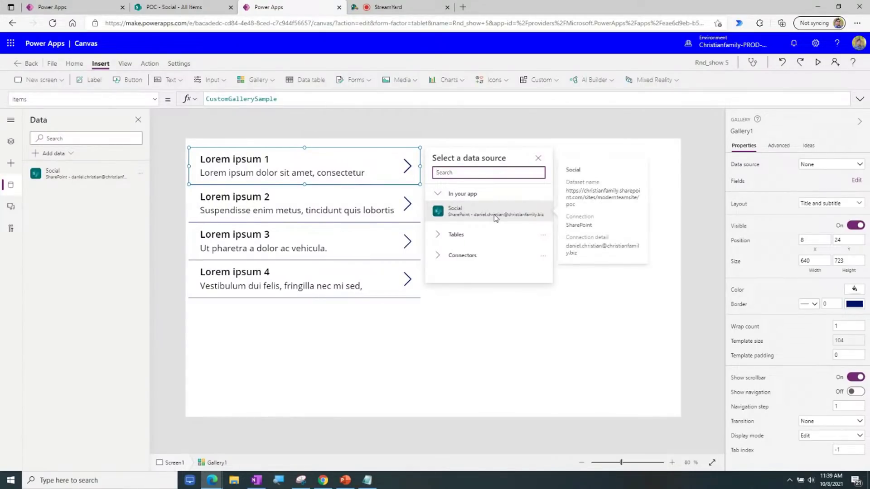
click(496, 214)
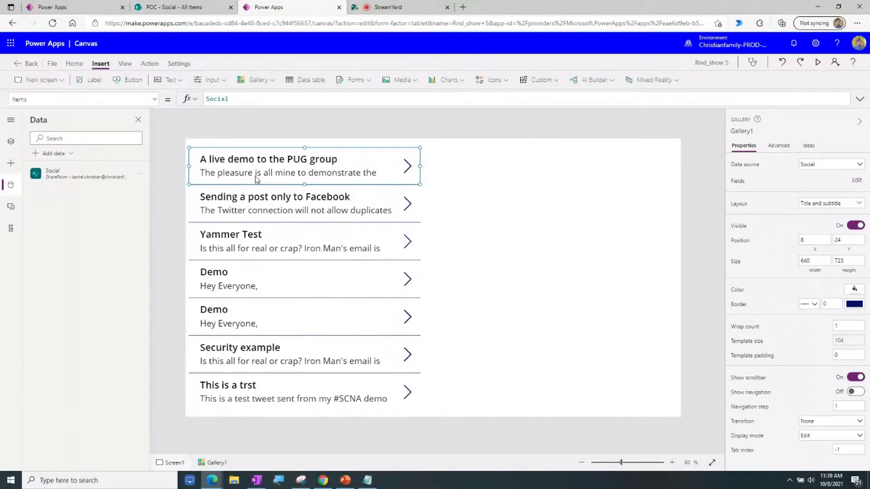
- Enlarge the gallery's row template to about 246 and stretch the description label to a height of about 189
click(254, 176)
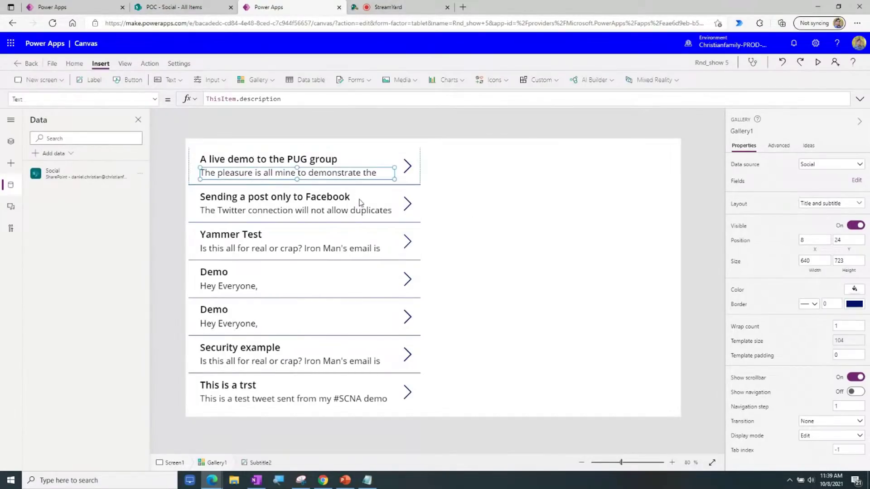
click(410, 183)
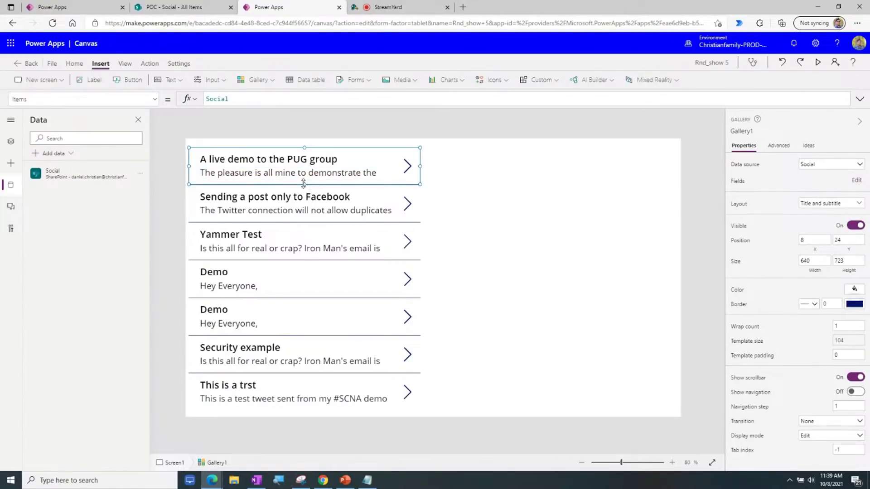
drag(304, 186, 301, 219)
click(297, 175)
drag(299, 179, 298, 219)
click(417, 217)
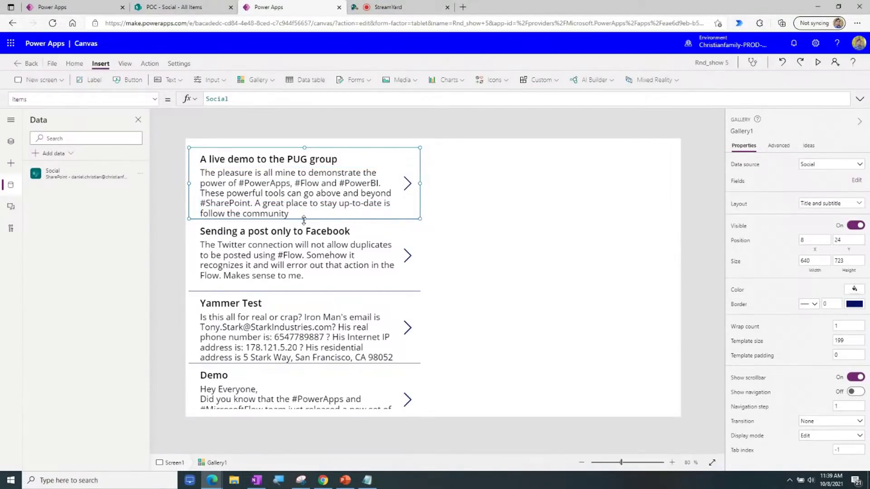
drag(305, 221, 296, 236)
click(273, 169)
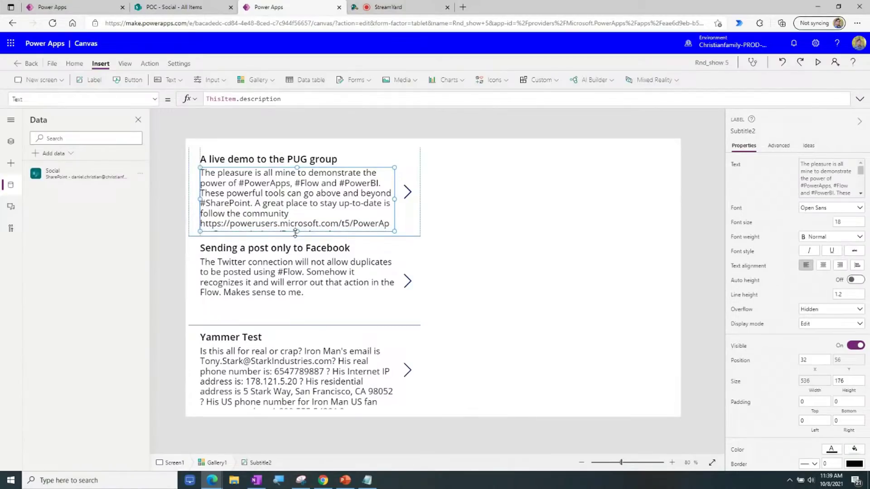
- Delete the next arrow from the gallery template and widen the description label on both sides to about 609
click(409, 194)
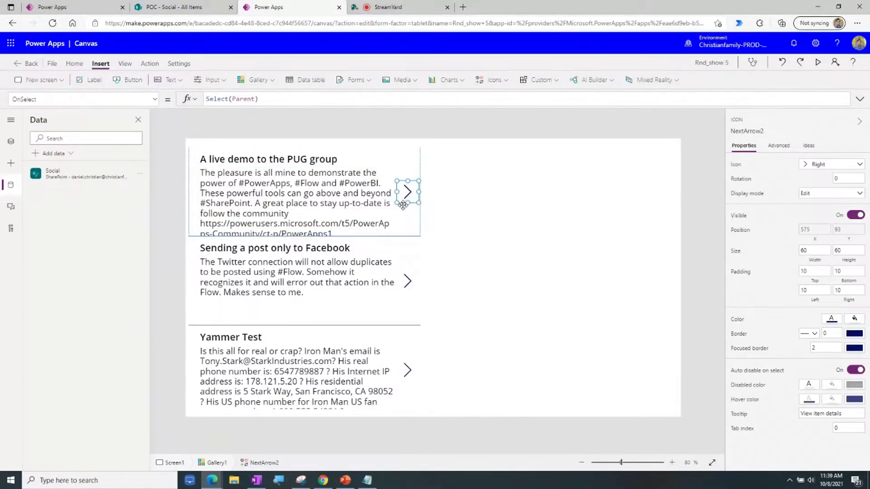
click(376, 211)
click(376, 211)
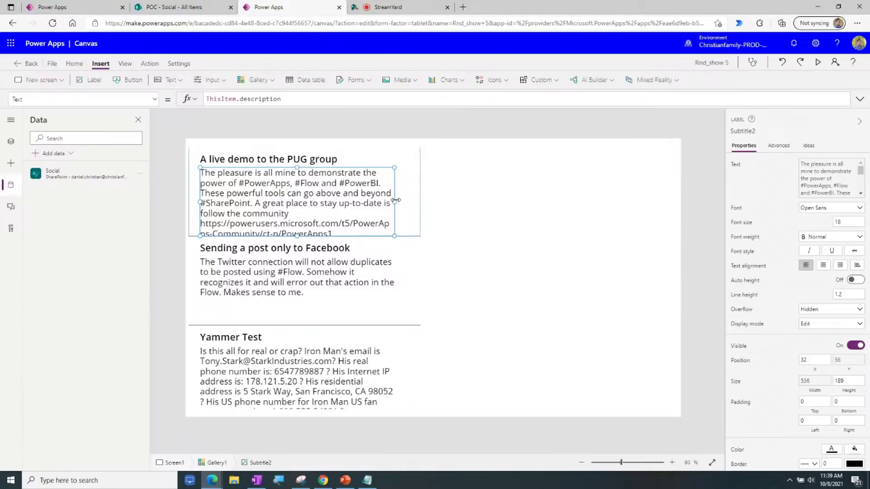
drag(394, 202, 415, 203)
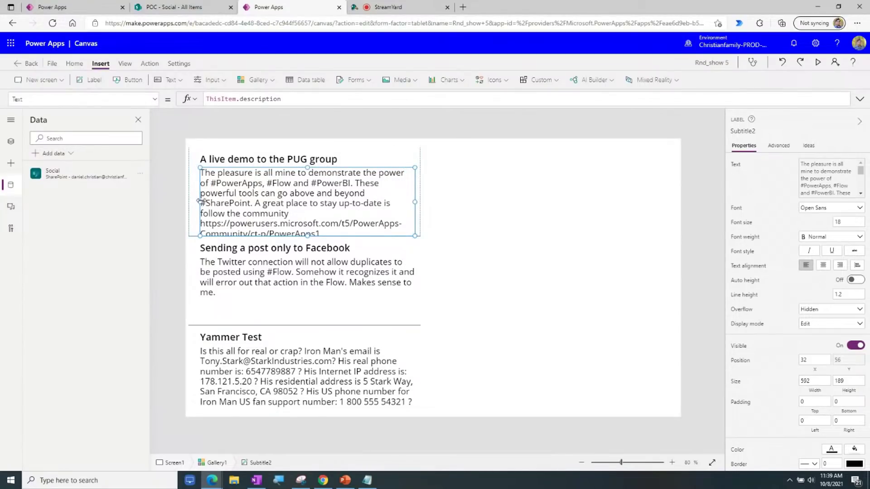
drag(203, 203, 194, 202)
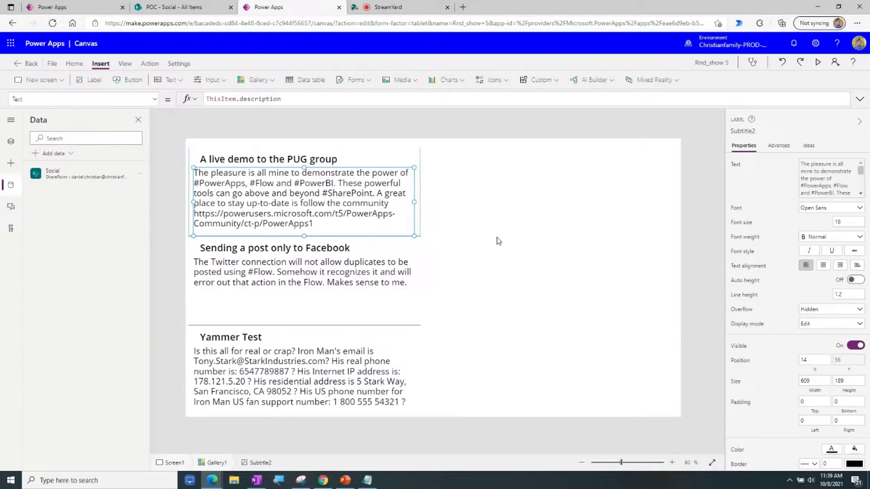
- Give the gallery's description label a border thickness of 2 and turn on its auto height
click(363, 327)
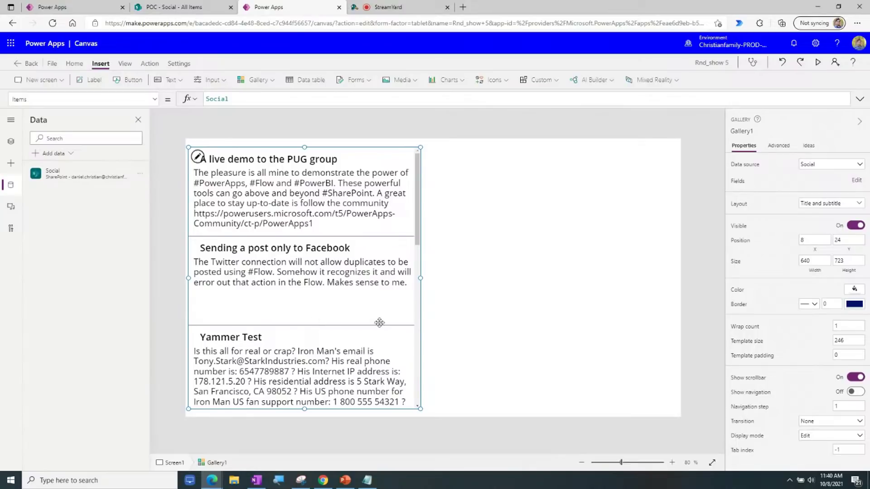
click(351, 206)
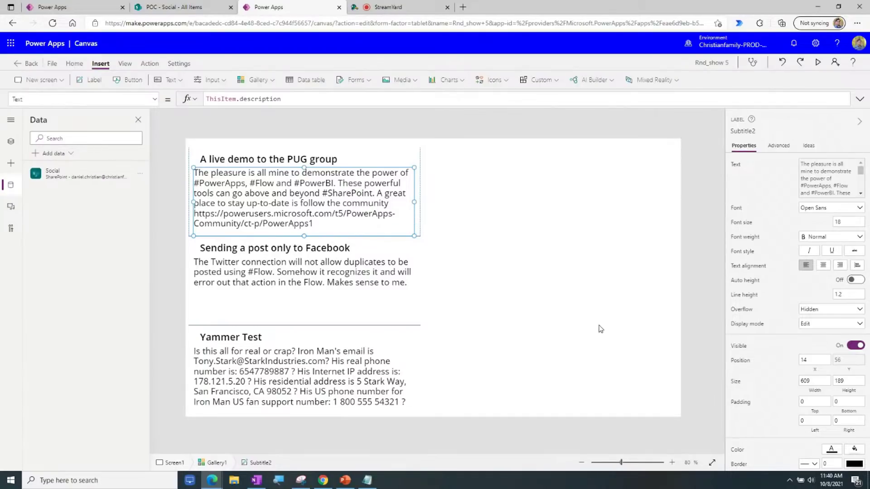
scroll(837, 416, down, 1)
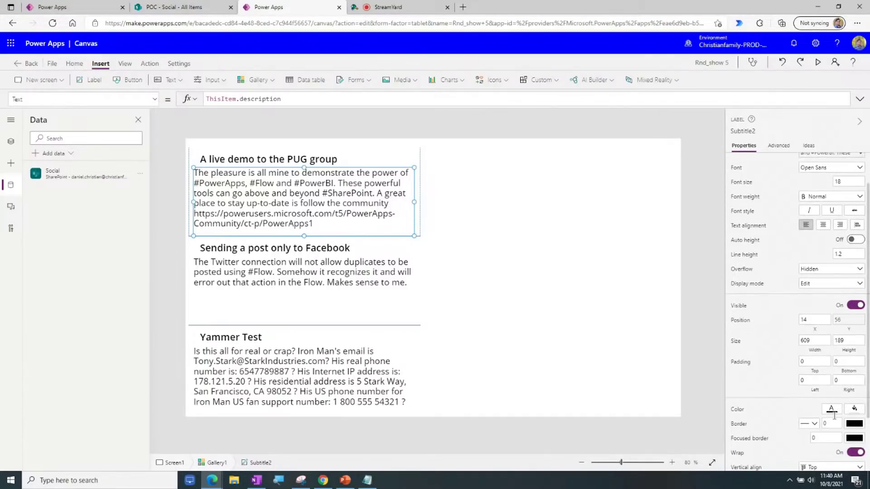
click(833, 424)
text(2)
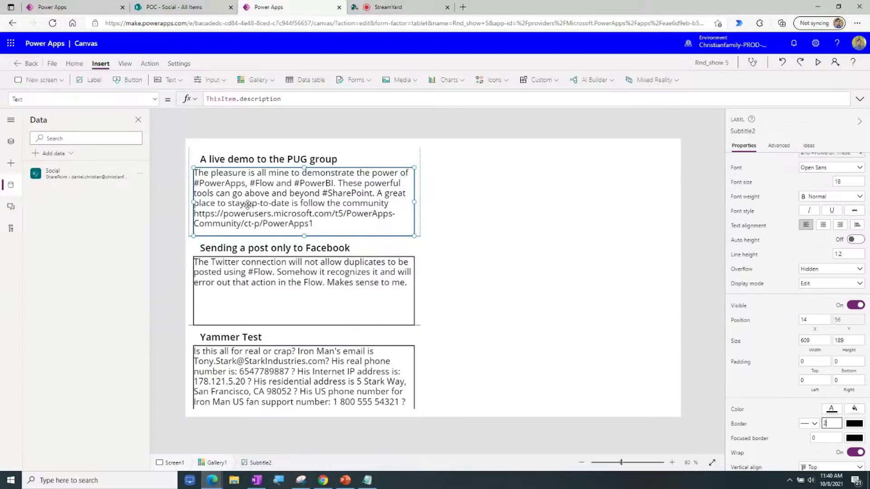
click(855, 240)
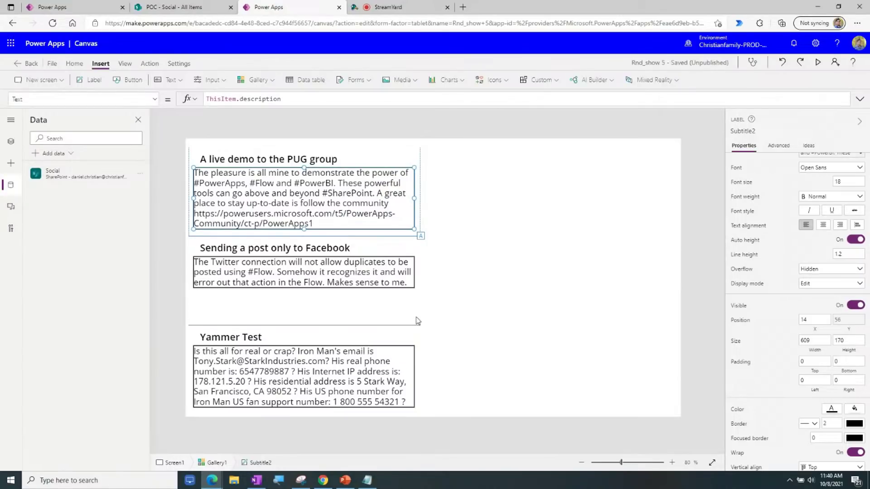
- Insert a flexible height gallery, place it beside the first gallery at about X 688, Y 24, and stretch its height to about 710
click(257, 80)
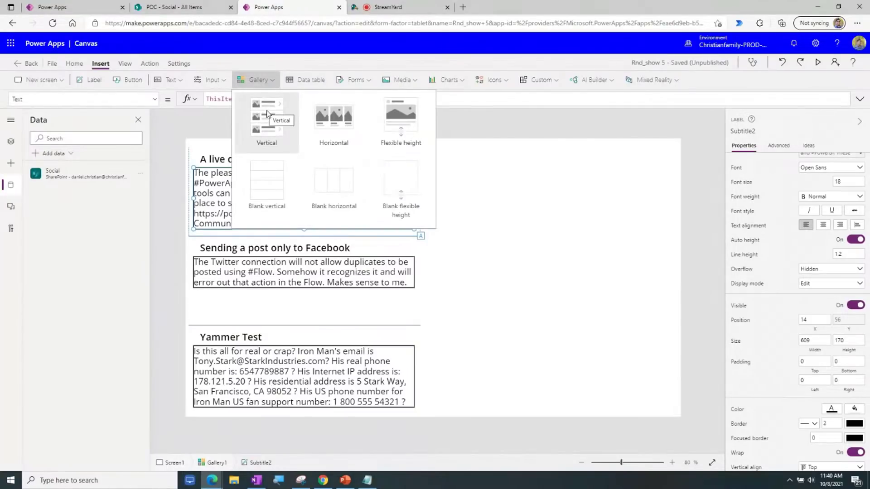
click(531, 273)
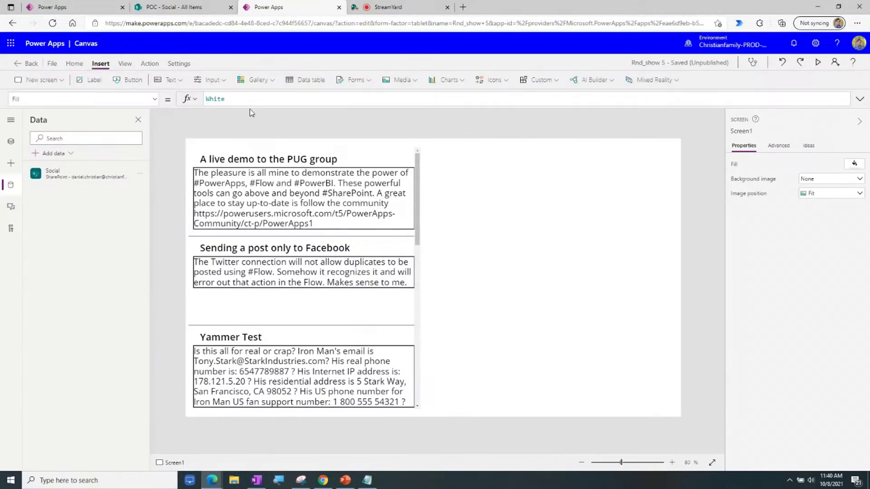
click(257, 81)
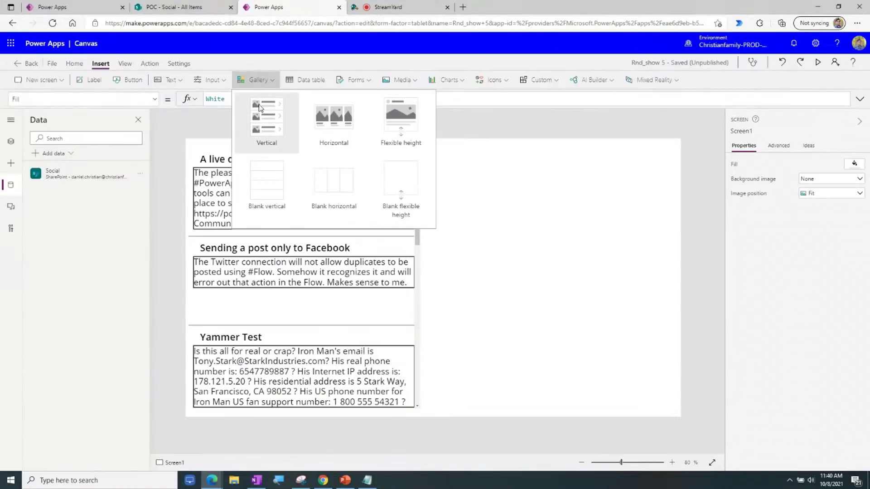
click(406, 134)
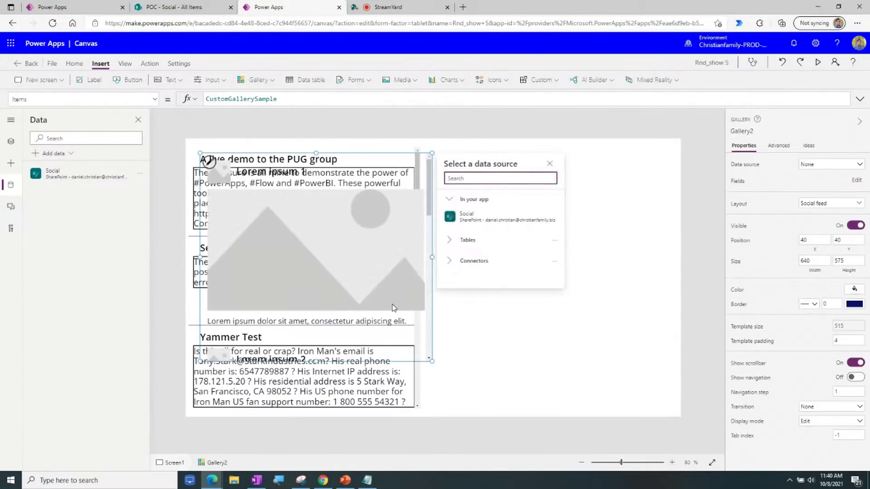
drag(390, 362, 625, 359)
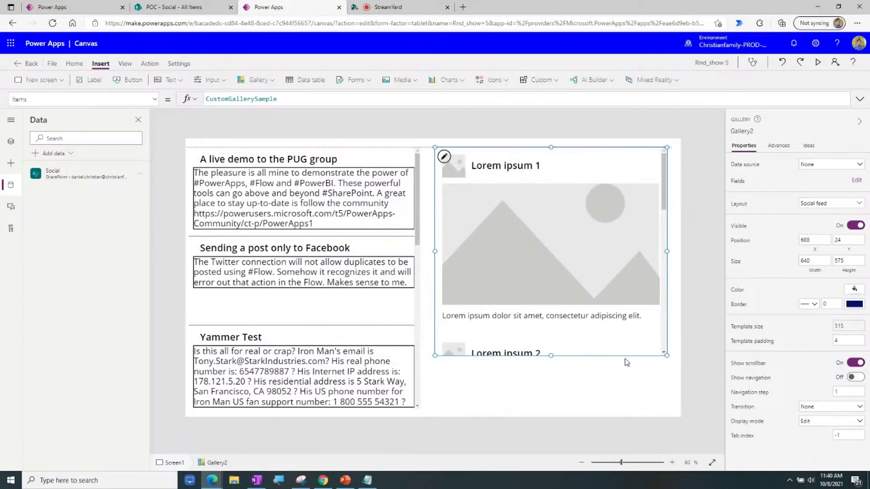
drag(551, 355, 549, 405)
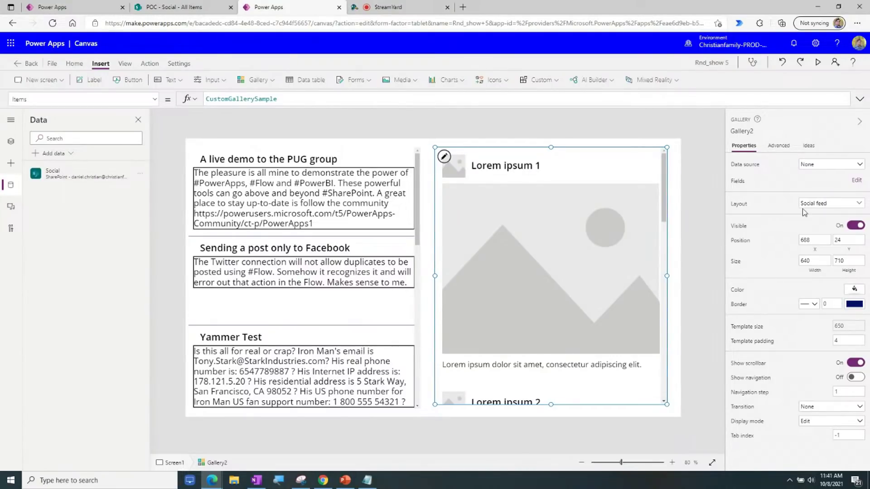
- Change the flexible height gallery's layout to Blank and set its data source to the Social list
click(822, 207)
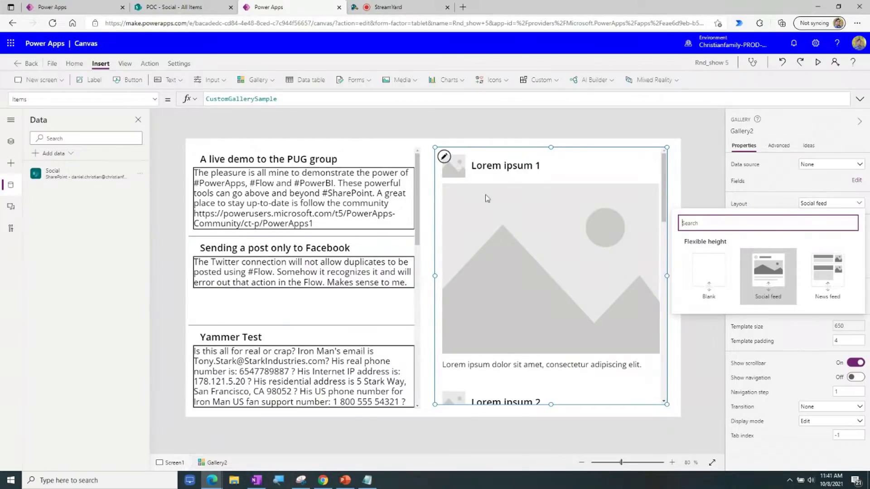
click(709, 263)
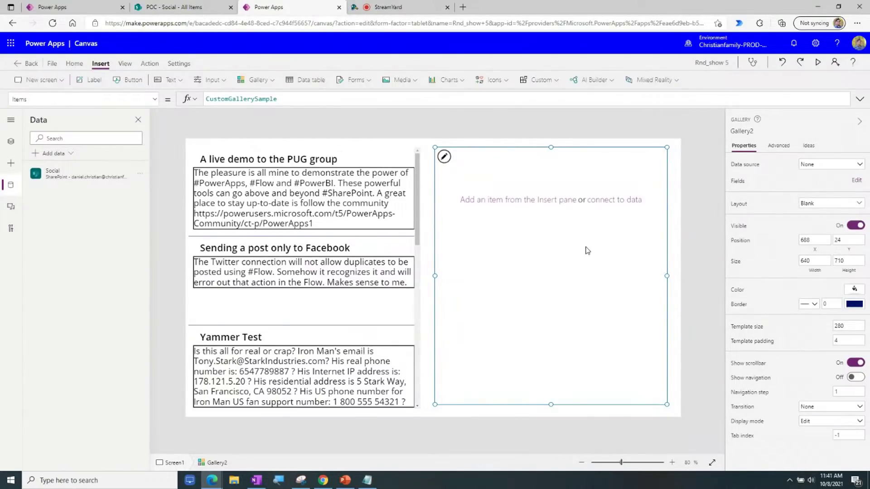
click(445, 157)
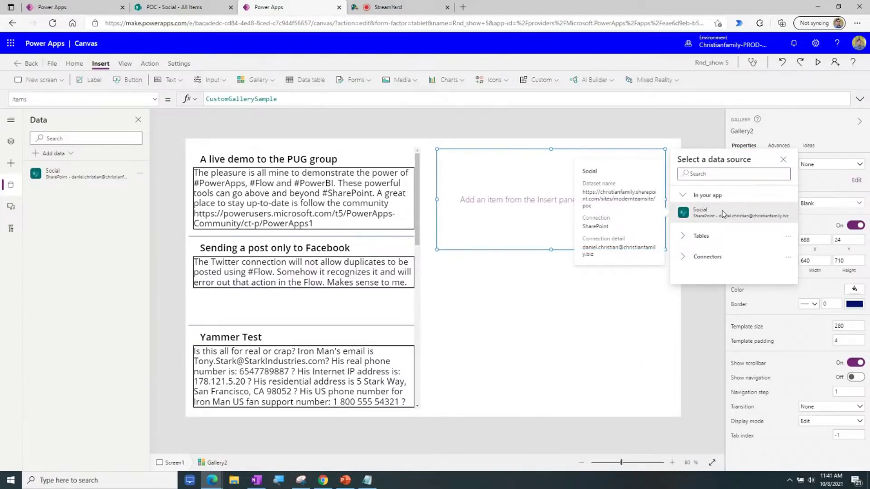
click(705, 213)
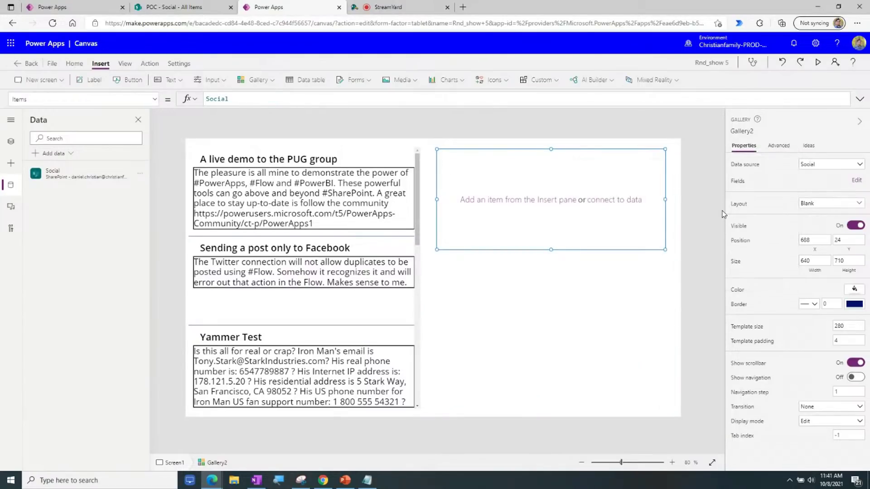
- Add a title text label to the new gallery's template at about X 16, Y 12, sized about 597 by 47
click(493, 204)
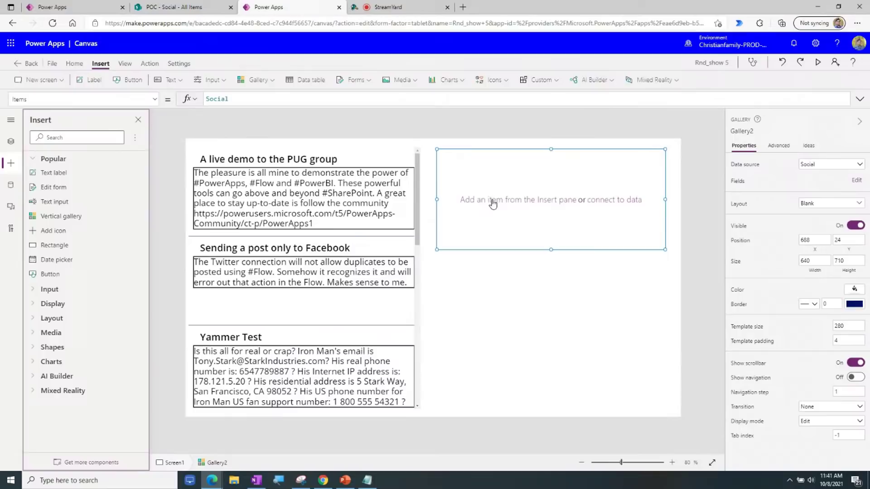
click(73, 180)
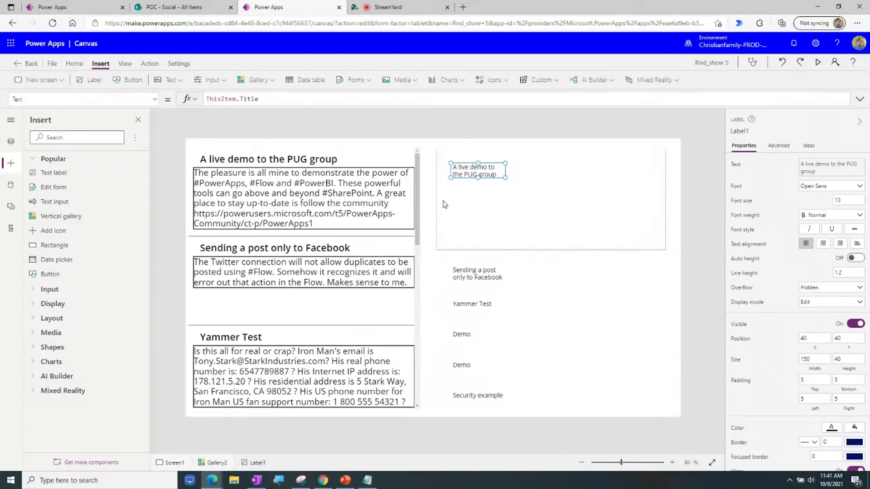
drag(463, 175, 658, 172)
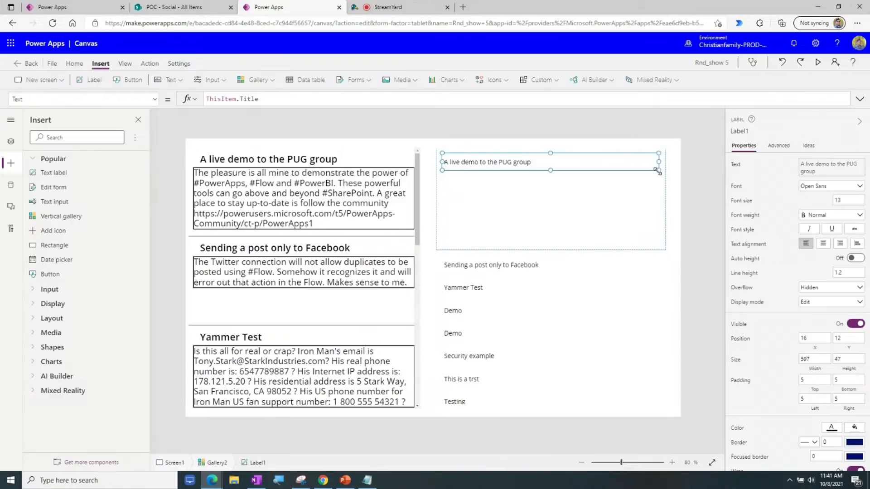
- Format the new gallery's title label with font size 20 and semibold weight
click(72, 64)
click(222, 80)
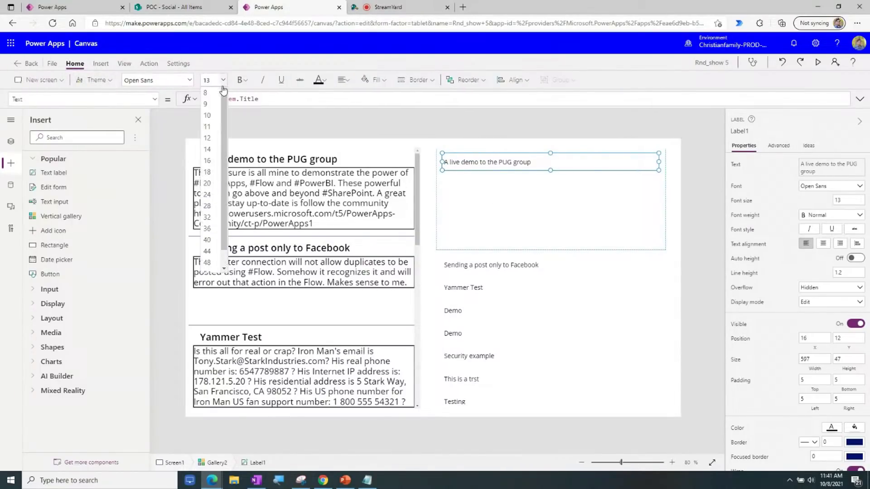
click(207, 183)
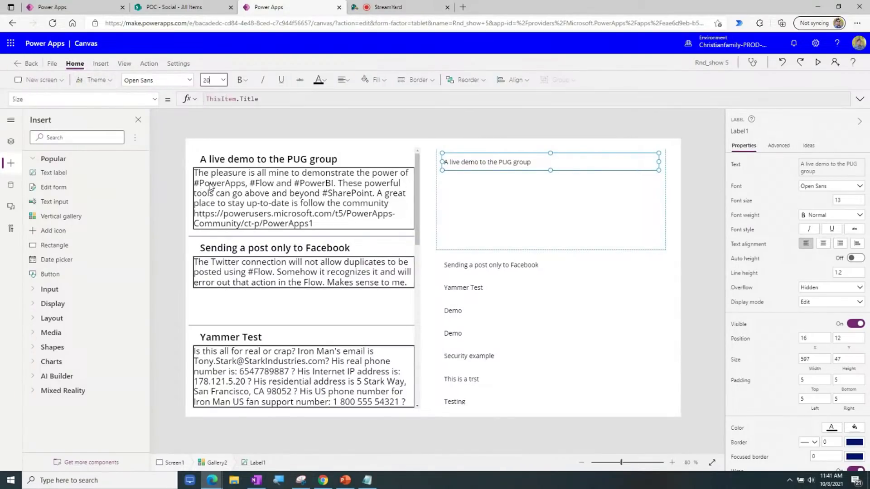
click(246, 80)
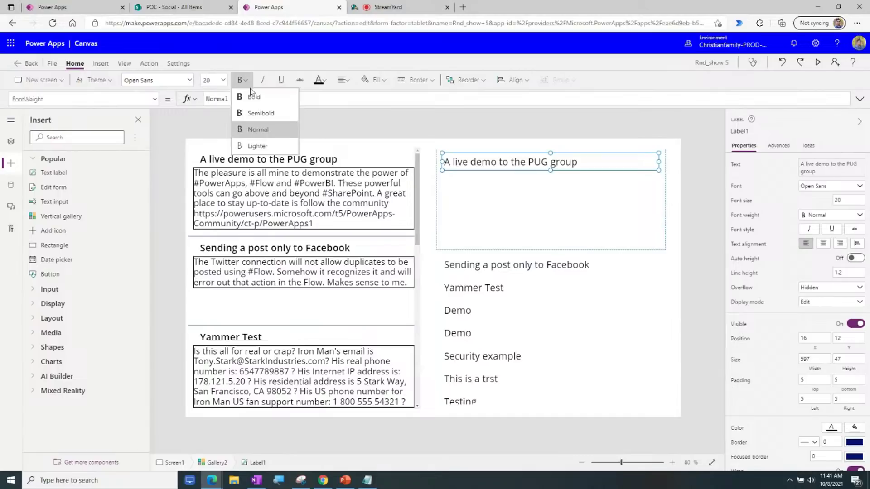
click(261, 114)
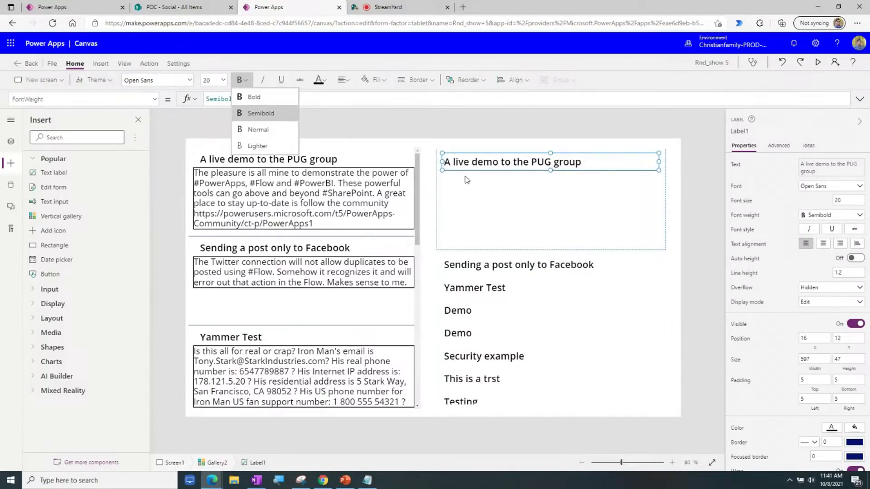
- Add a description text label below the title in the new gallery's template, sized about 597 by 215
click(464, 204)
click(463, 204)
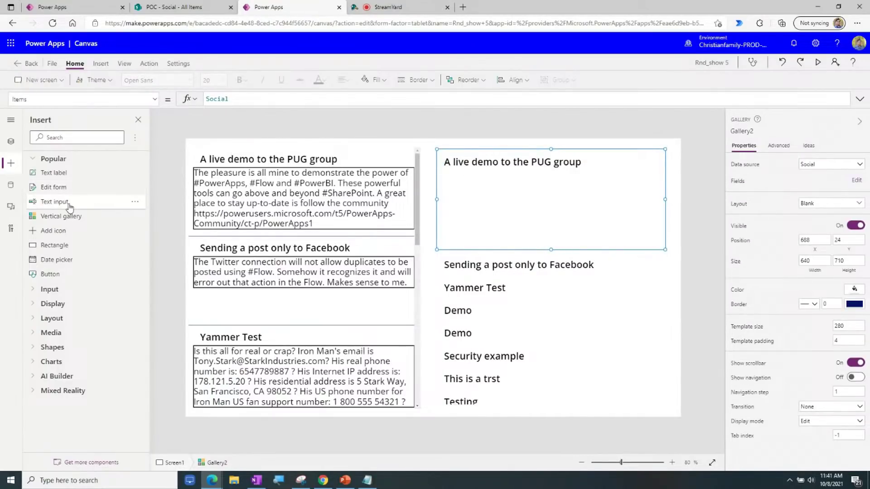
click(53, 173)
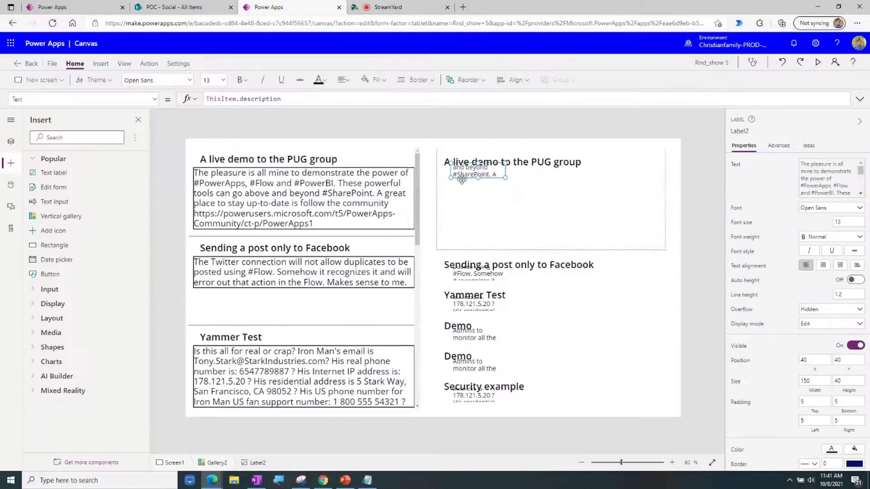
drag(496, 185, 661, 250)
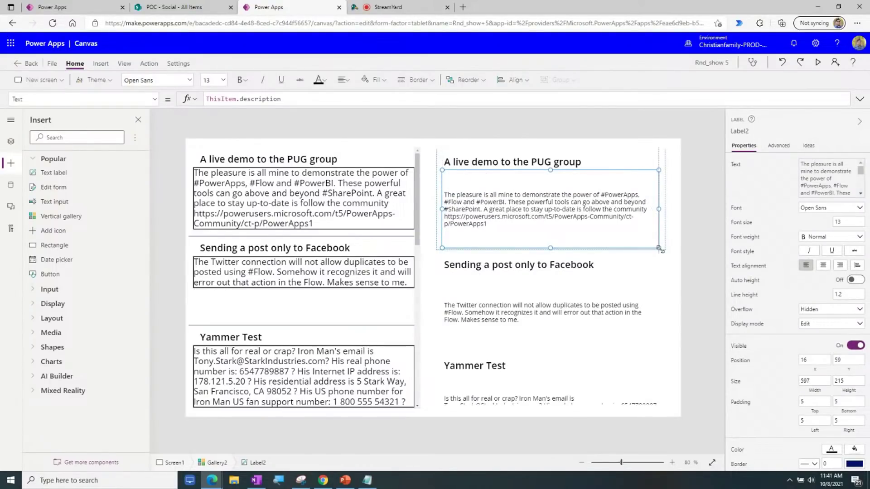
- Format the new description label with font size 18, border thickness 2 and auto height turned on
click(223, 80)
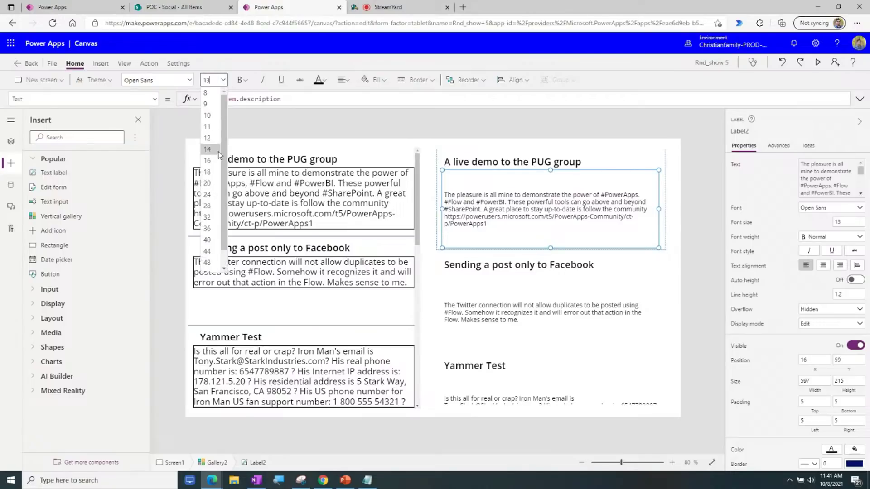
click(220, 172)
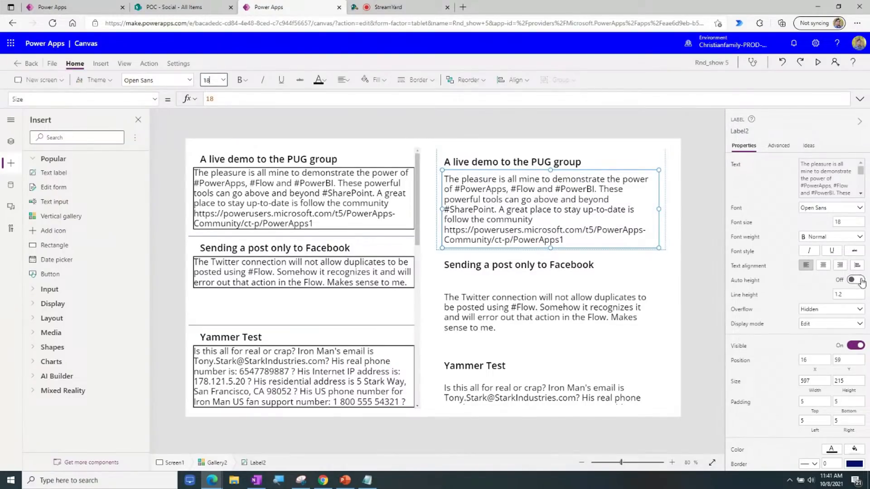
scroll(838, 395, down, 1)
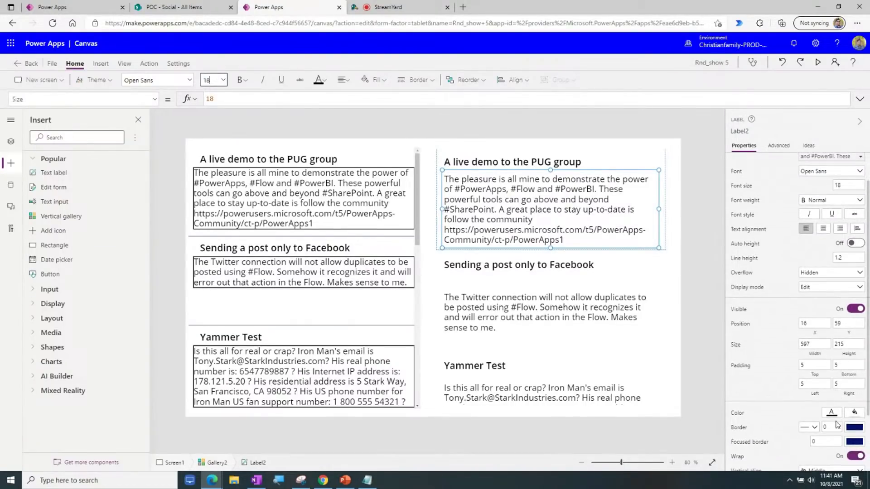
click(836, 426)
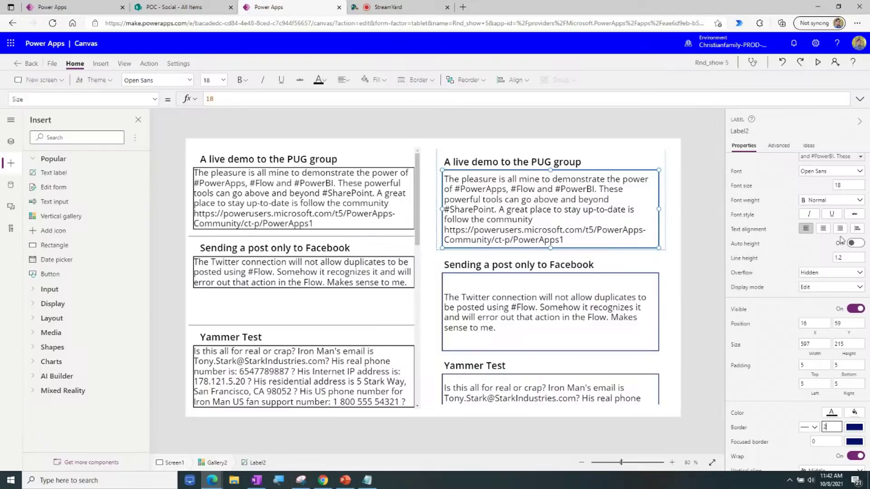
click(863, 247)
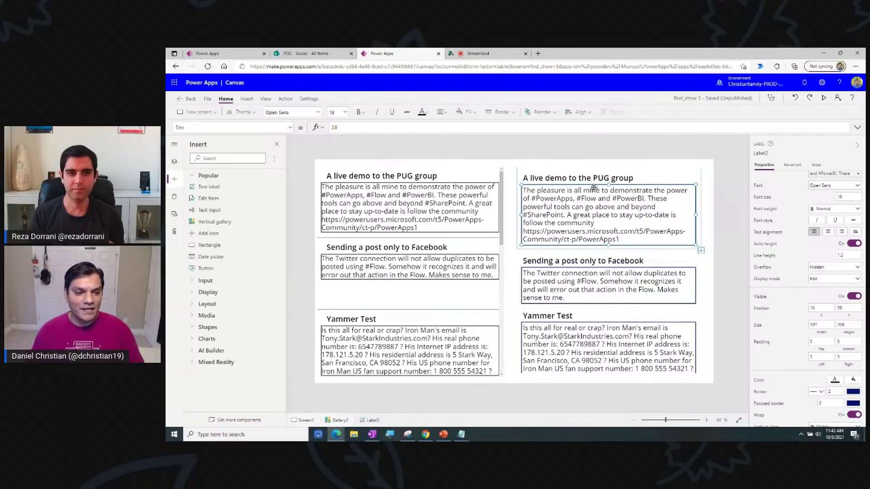
- Compare the two galleries and their description labels in the tree view and on the canvas
click(174, 163)
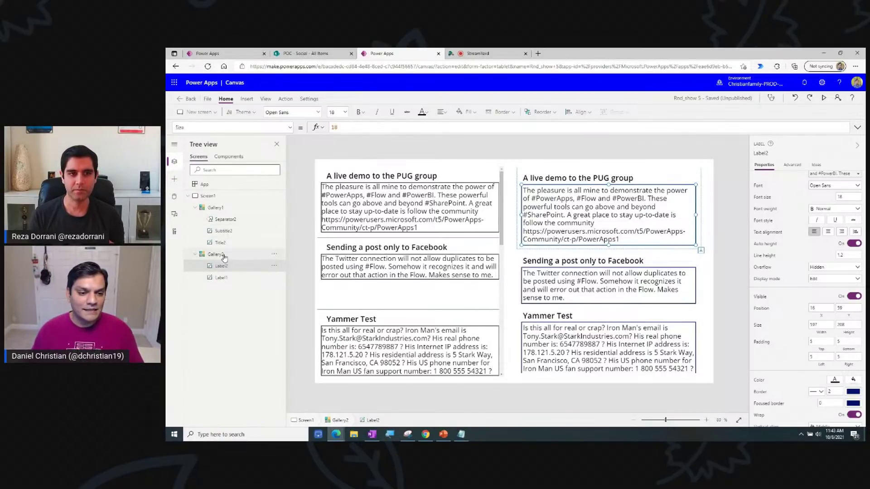
click(234, 207)
click(236, 254)
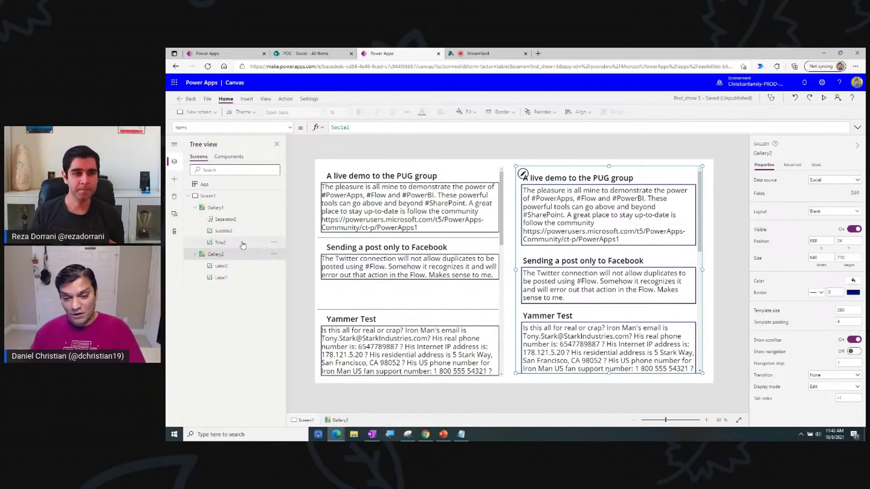
click(562, 217)
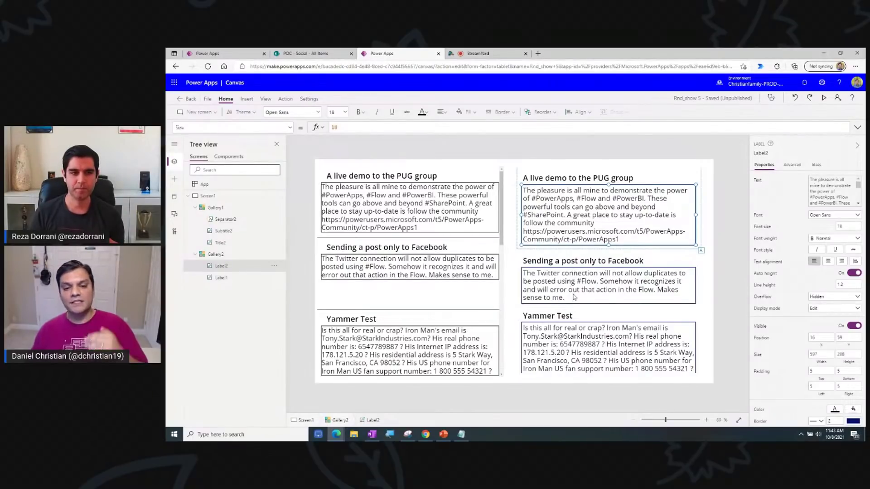
click(378, 229)
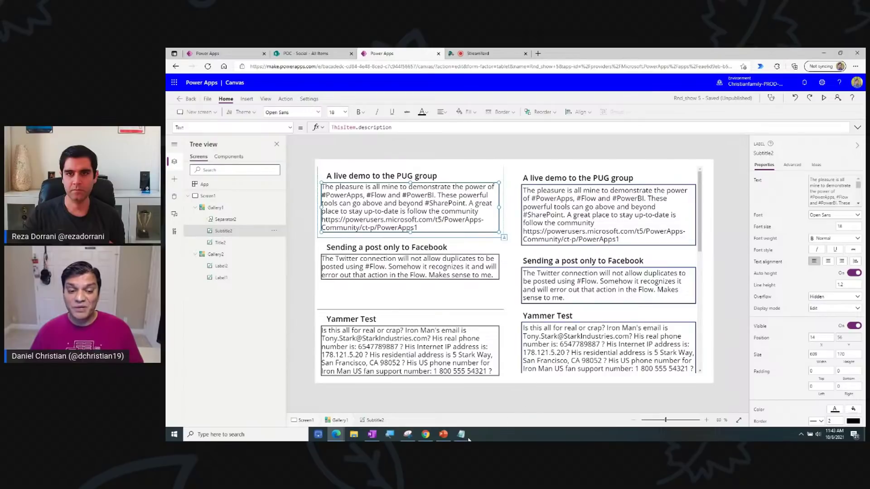
mouse_move(372, 434)
click(373, 412)
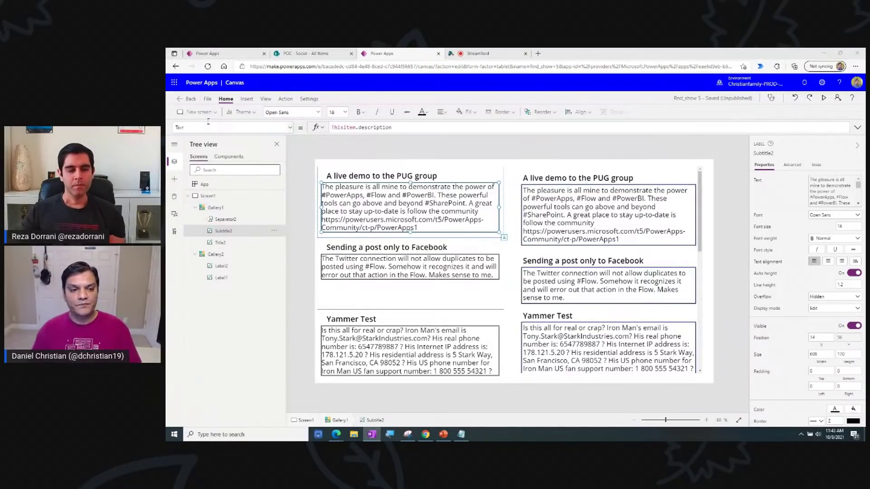
- Add a new blank screen to the app
click(209, 117)
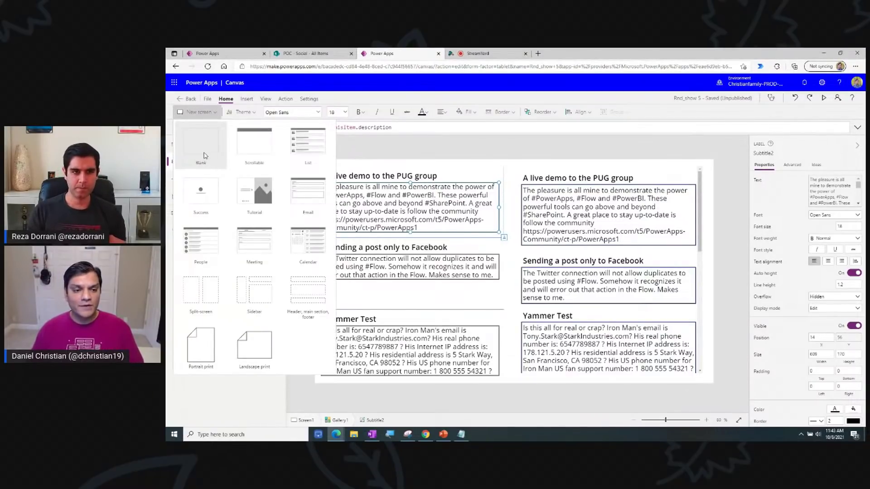
key(Escape)
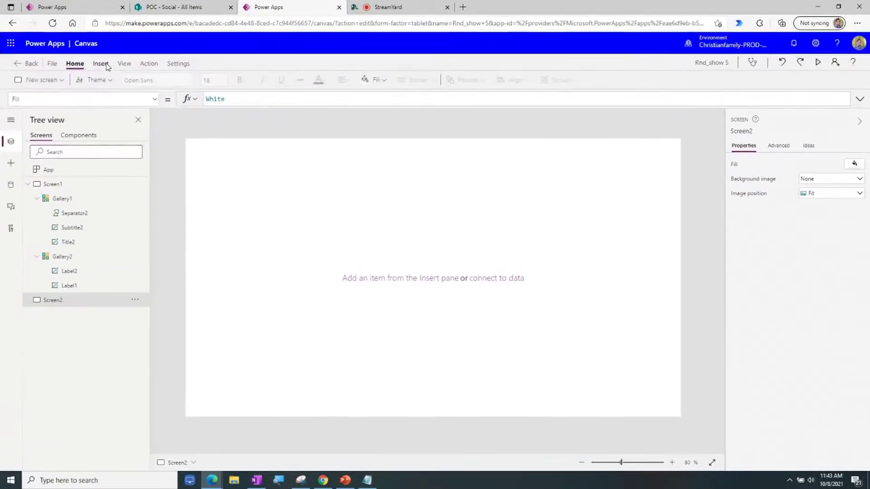
click(100, 63)
- Check the SharePoint site's lists, then add the Devices list to the app as a data source through the existing SharePoint connection
click(175, 7)
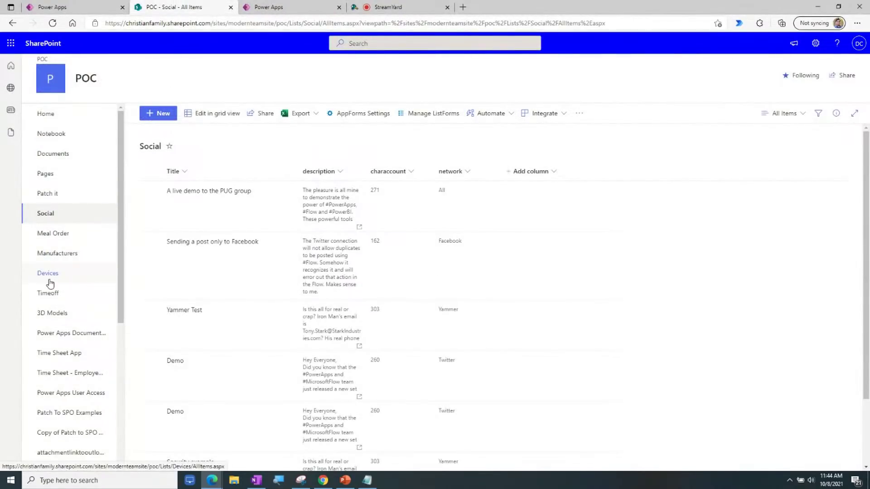
key(ctrl+Tab)
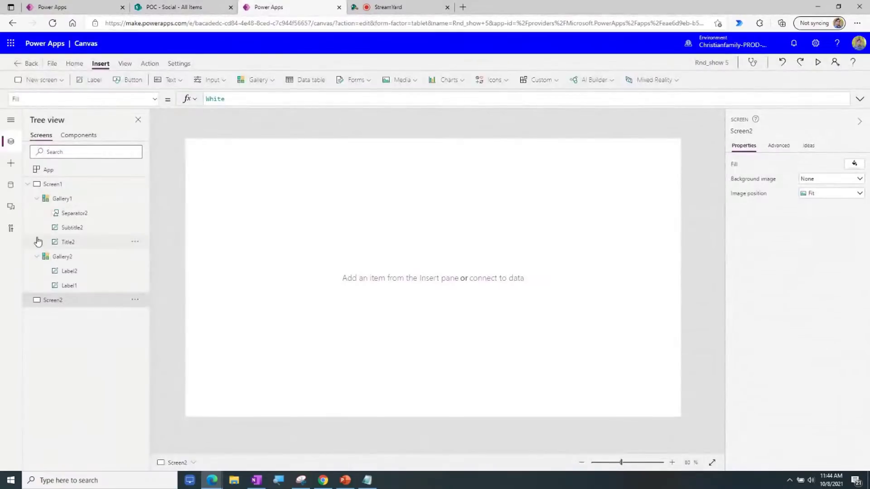
click(11, 184)
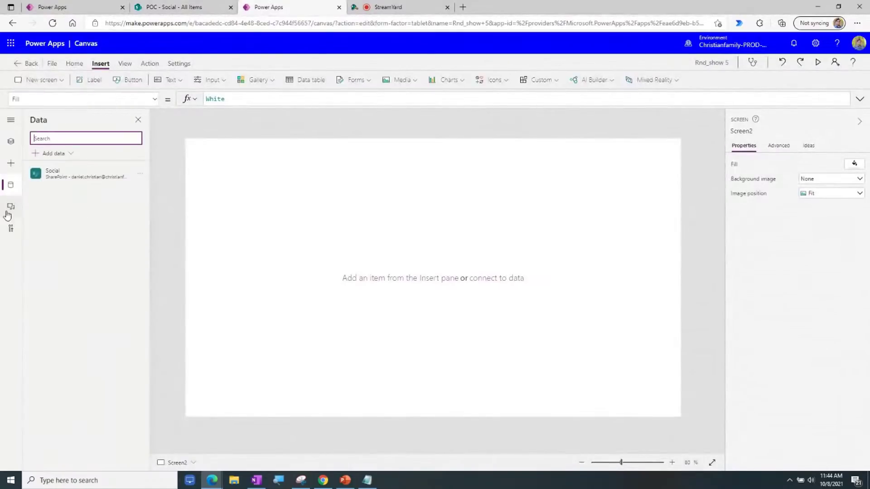
click(68, 155)
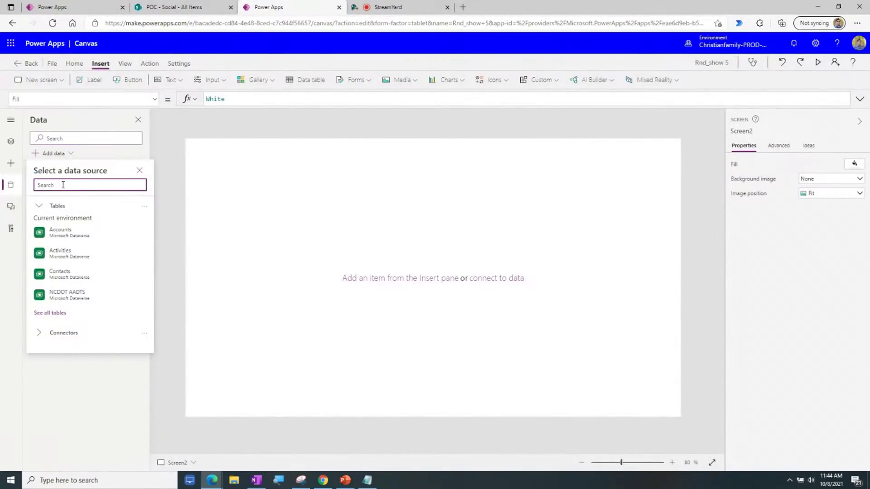
text(share)
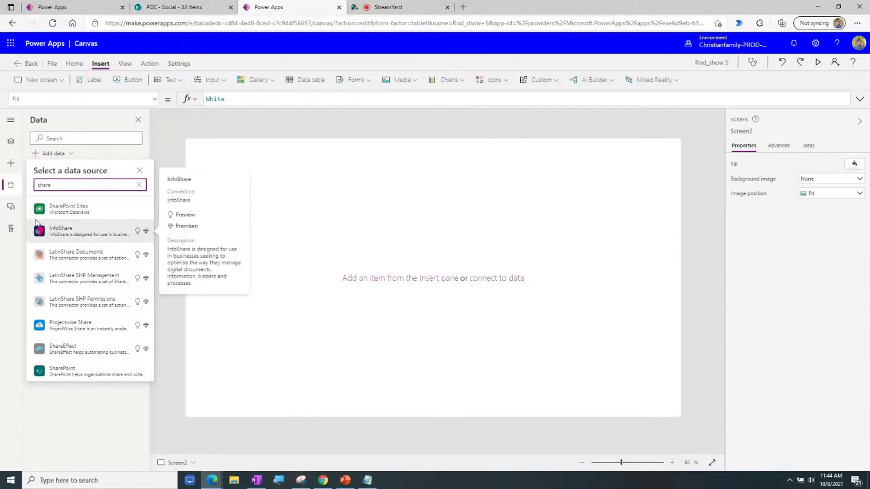
click(78, 378)
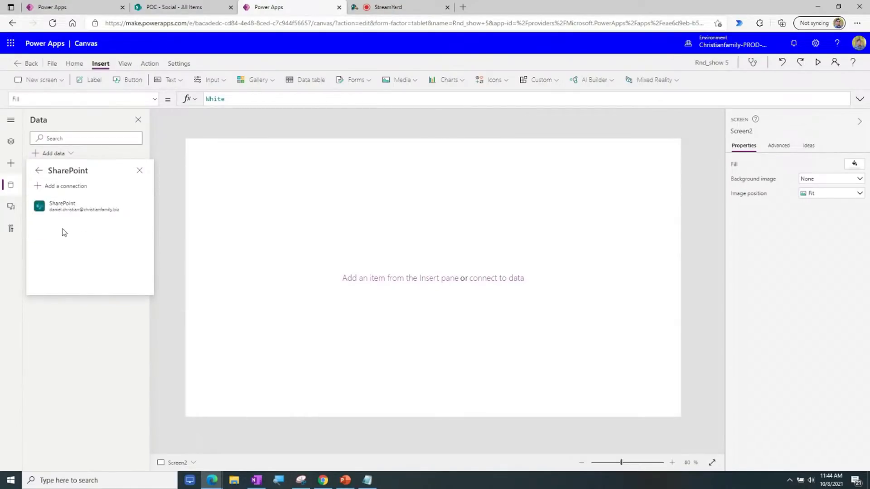
click(68, 215)
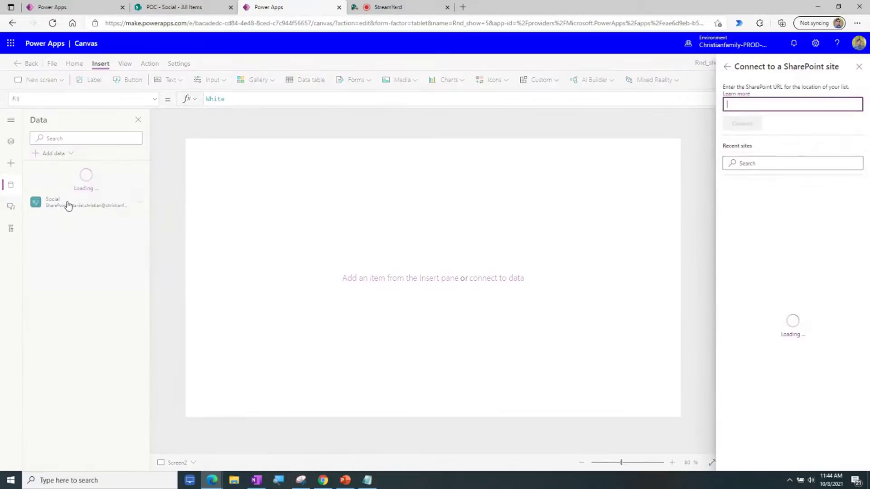
click(789, 203)
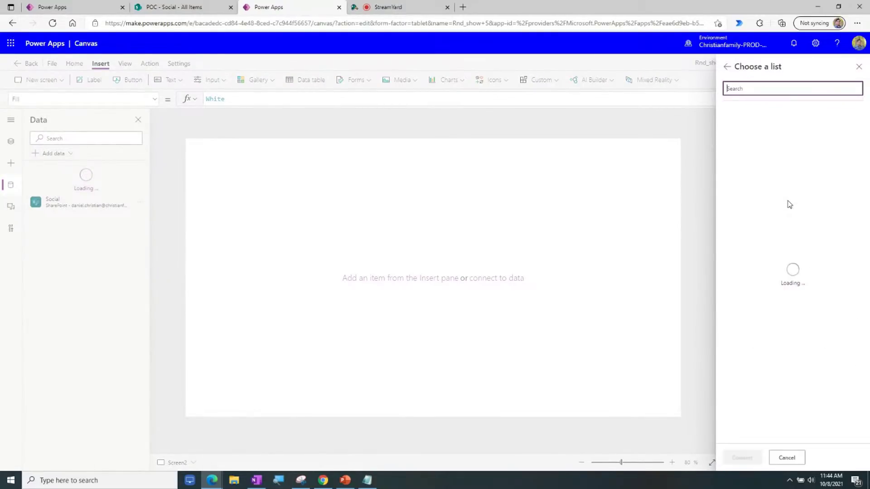
text(devi)
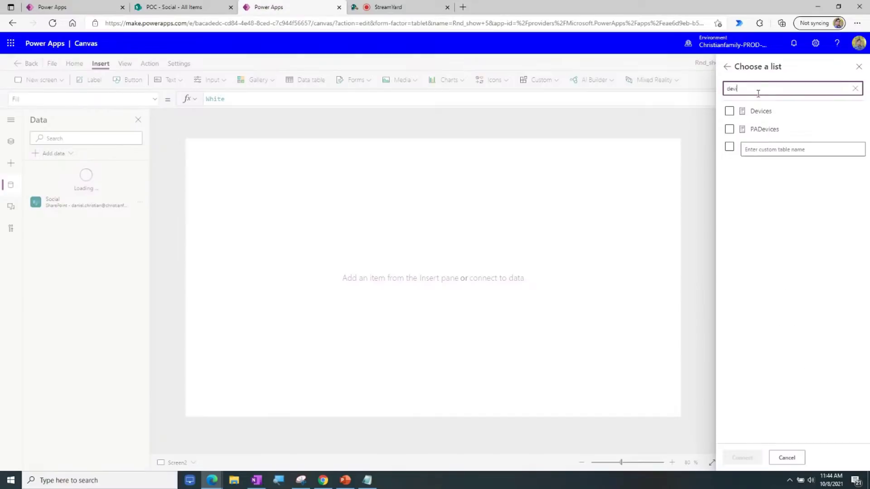
click(755, 111)
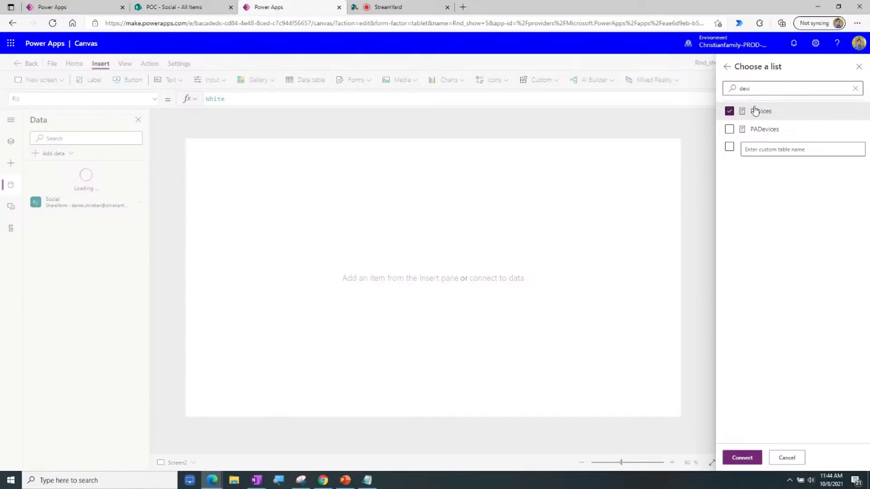
click(742, 458)
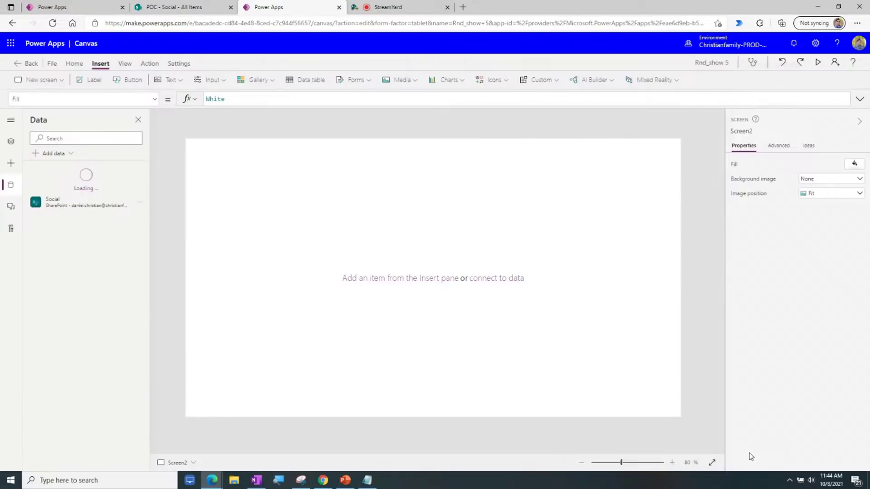
- Insert a vertical gallery on the second screen and connect it to the Devices list
click(262, 81)
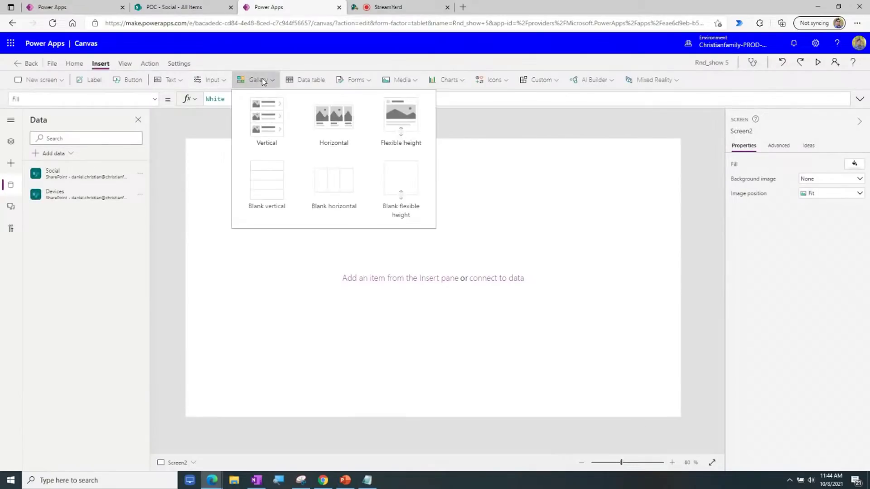
click(260, 113)
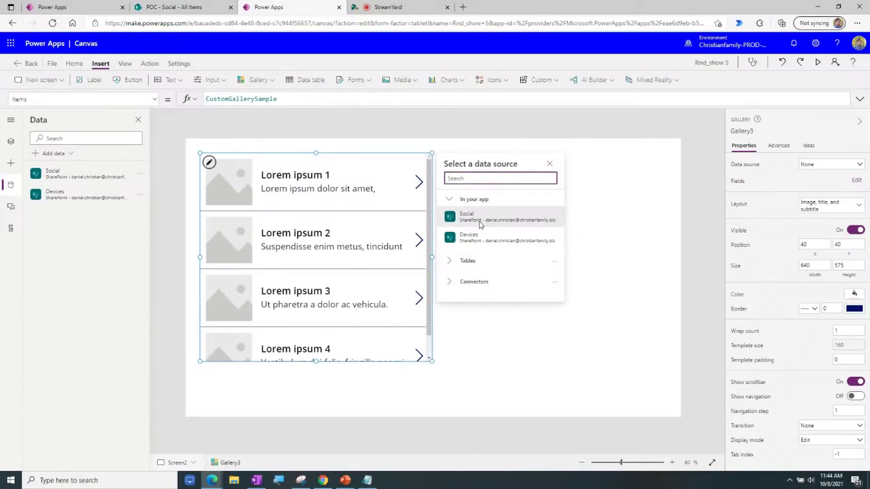
mouse_move(481, 225)
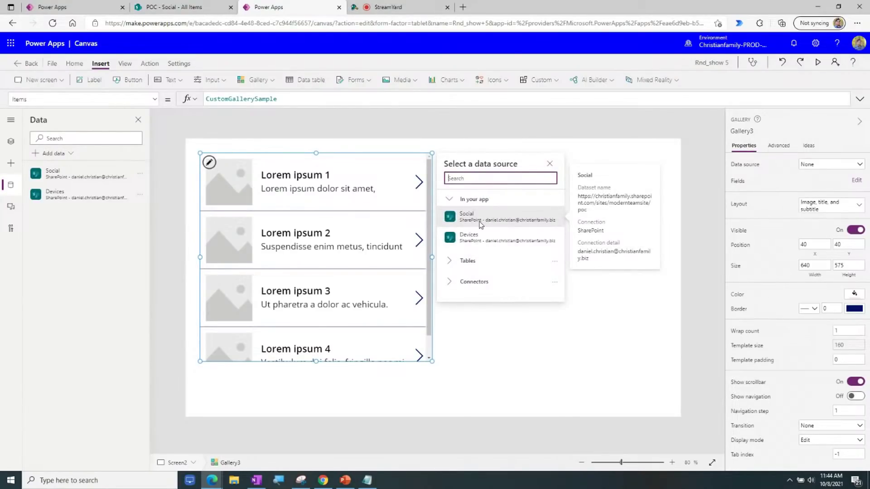
click(476, 239)
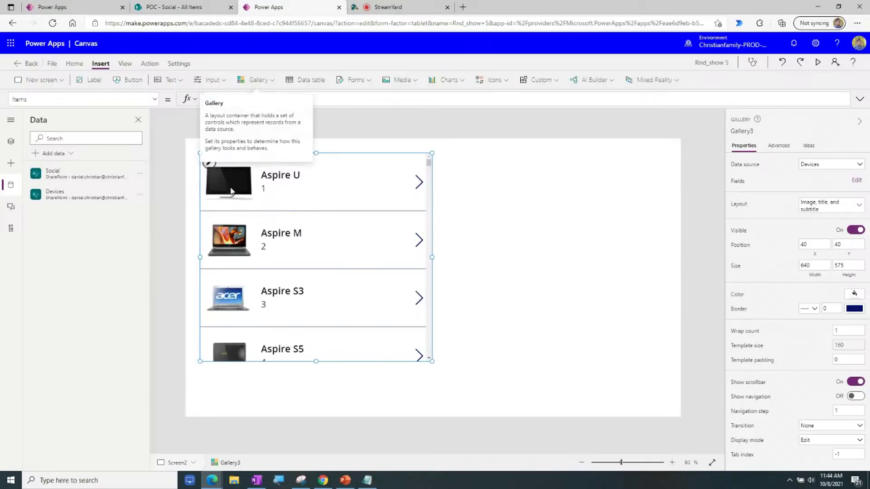
- Move and resize the Devices gallery to nearly fill the screen, at position 4, 4 and about 1362 by 752
click(283, 177)
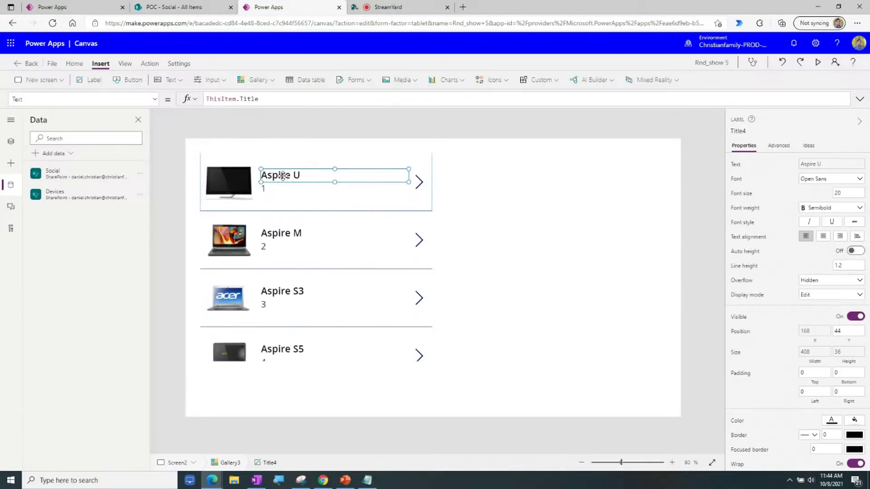
click(335, 374)
click(267, 361)
drag(263, 364, 256, 355)
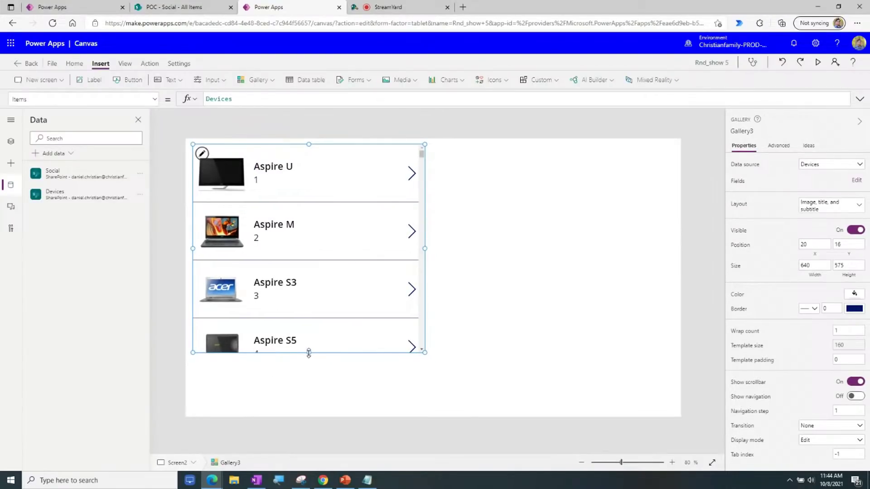
drag(309, 353, 309, 412)
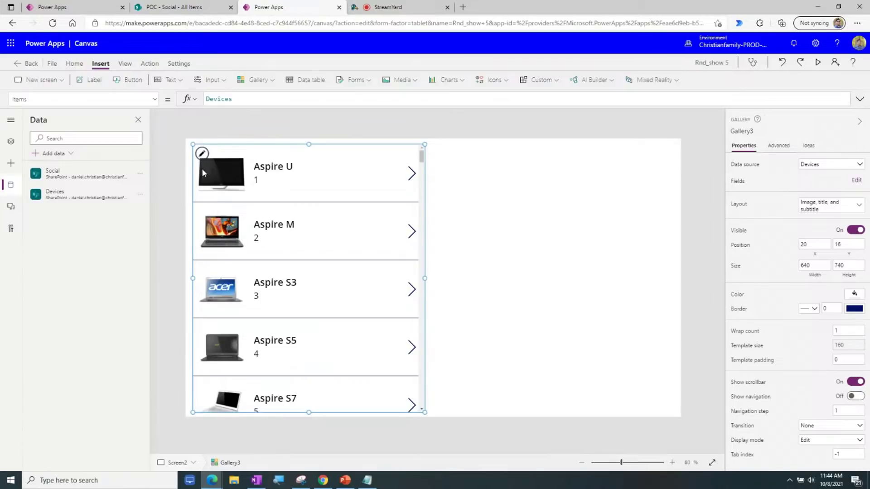
drag(189, 145, 187, 140)
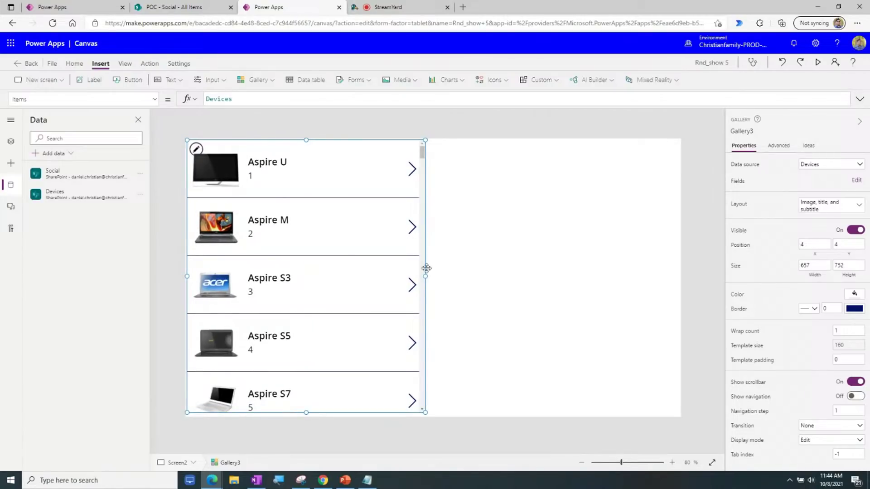
drag(425, 279, 689, 290)
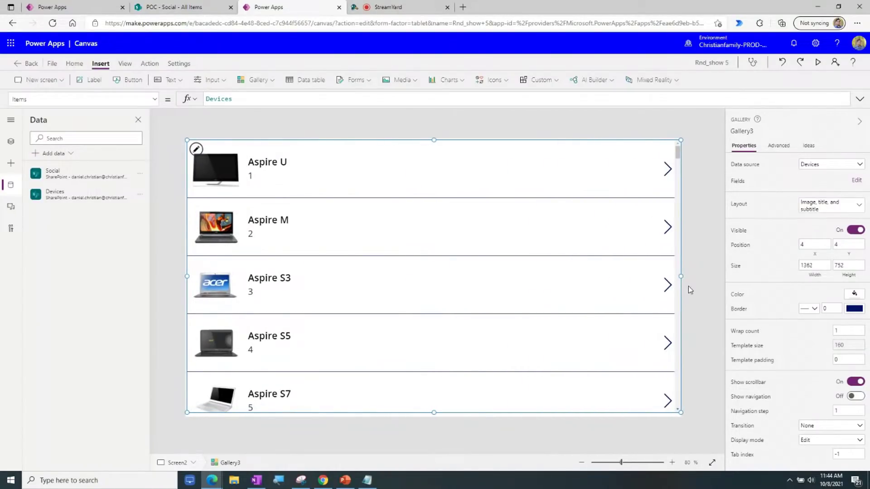
- Delete the title label and arrow icon from the Devices gallery template and move the device image to X 0
click(265, 164)
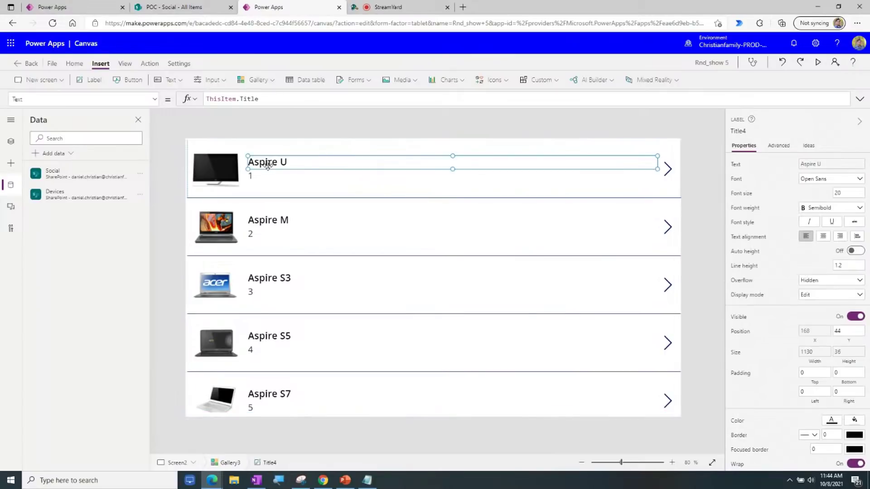
key(Delete)
click(217, 171)
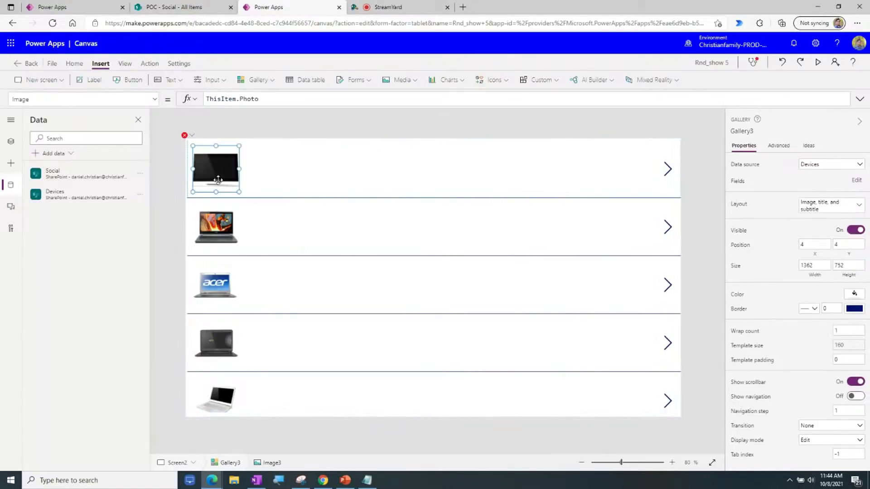
mouse_move(211, 171)
mouse_down()
mouse_move(233, 171)
mouse_move(208, 170)
mouse_up()
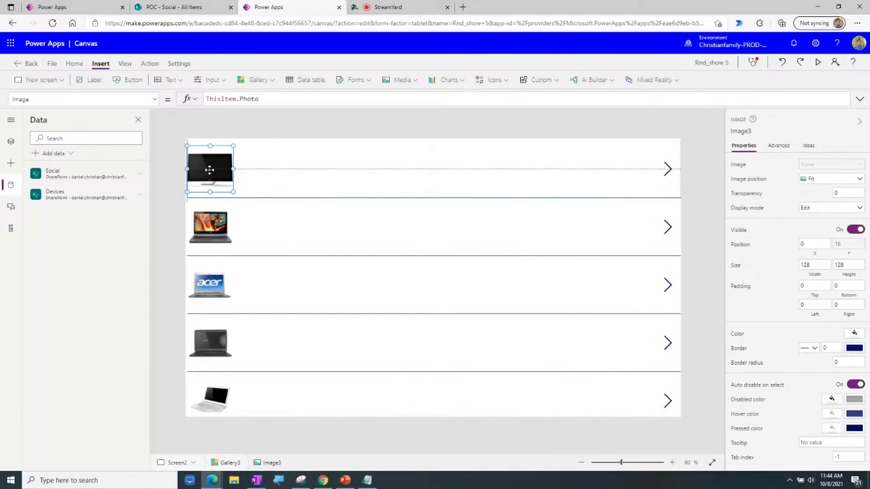
click(666, 168)
key(Delete)
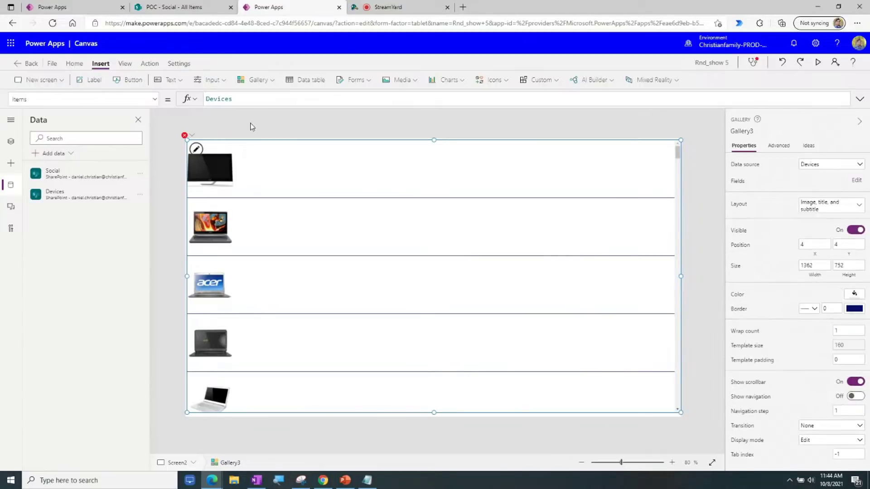
- Go to the subtitle label's formula error and clear its X formula, which refers to the deleted title
click(186, 136)
click(226, 149)
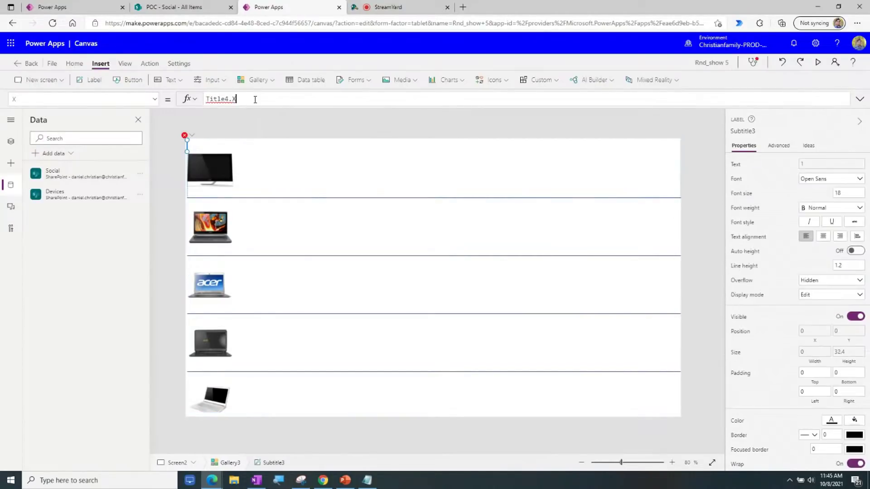
drag(236, 98, 176, 103)
key(BackSpace)
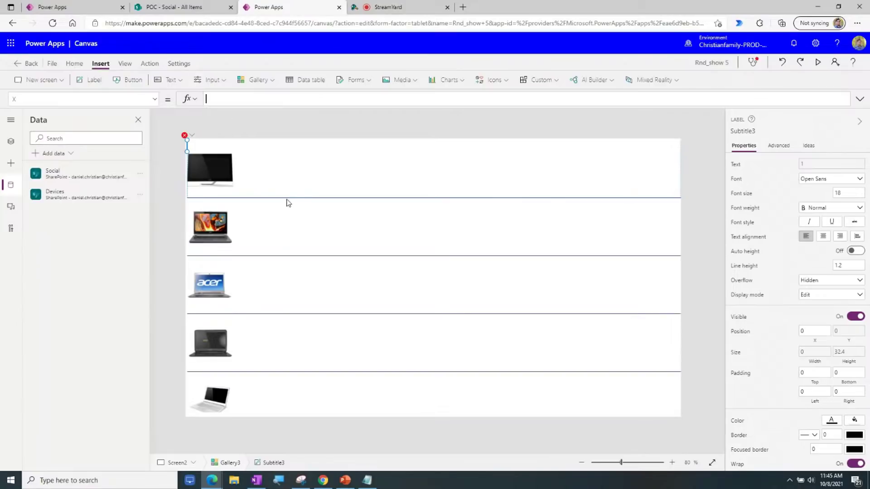
- Delete the subtitle label and the separator from the Devices gallery, leaving only the image
click(10, 143)
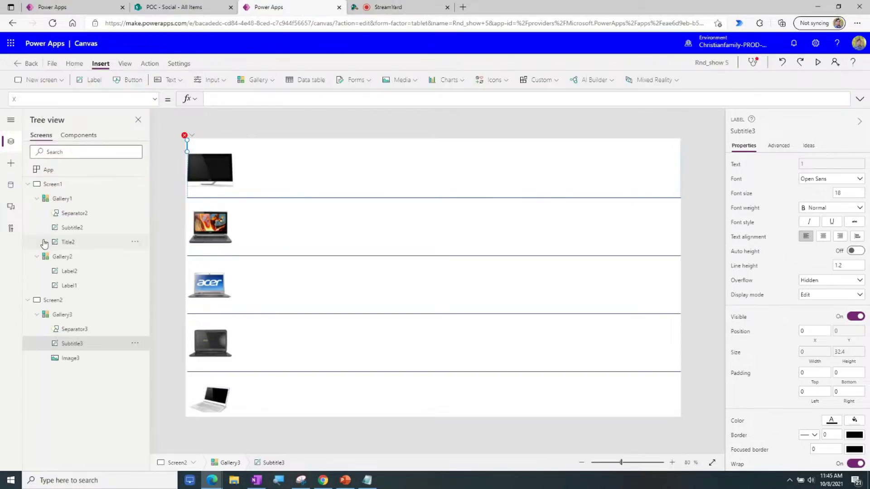
click(134, 343)
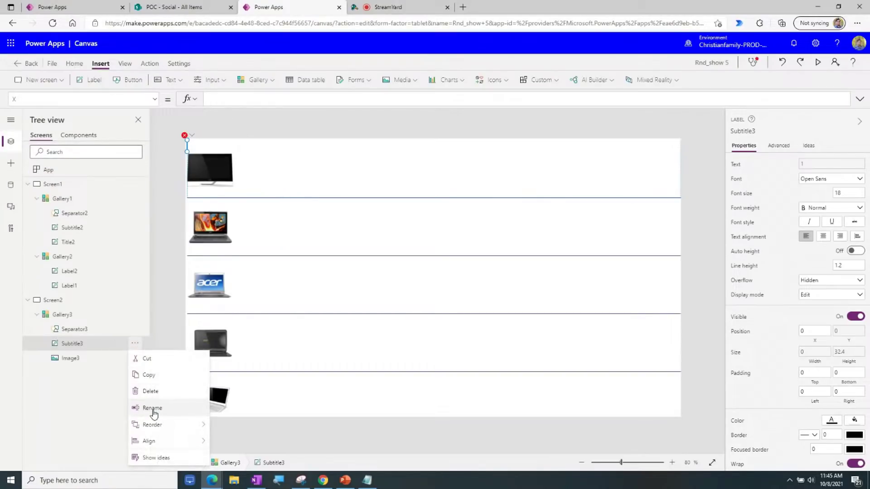
click(150, 391)
click(91, 329)
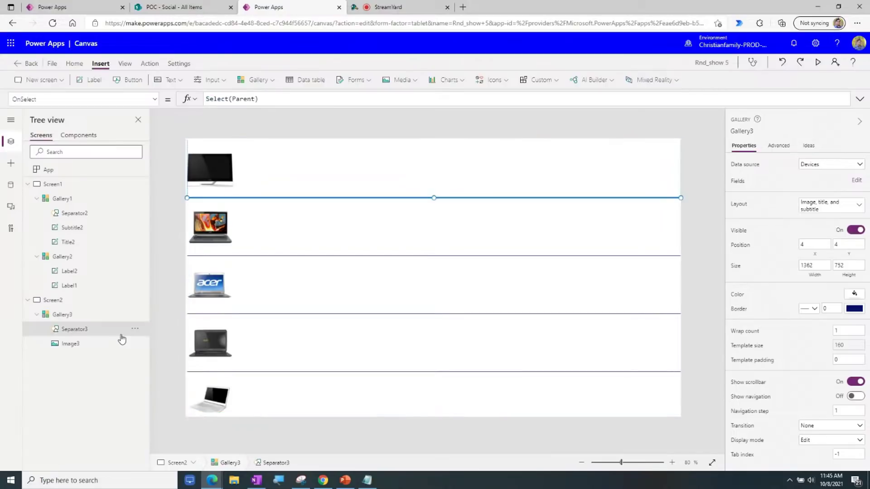
click(136, 330)
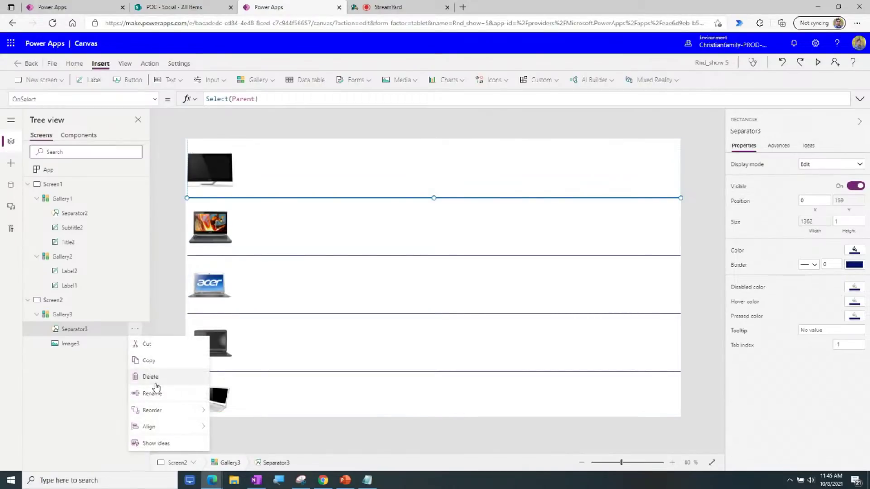
click(156, 386)
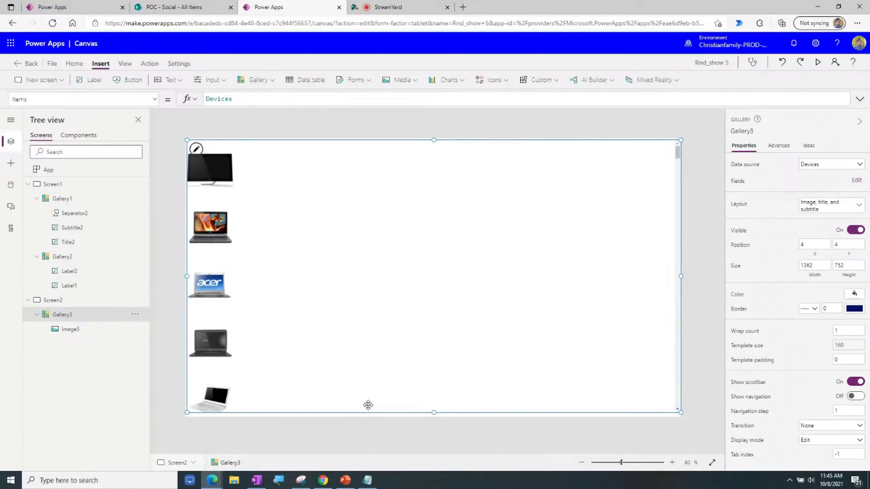
- Set the Devices gallery's wrap count to 10 and select the gallery's item template
click(842, 330)
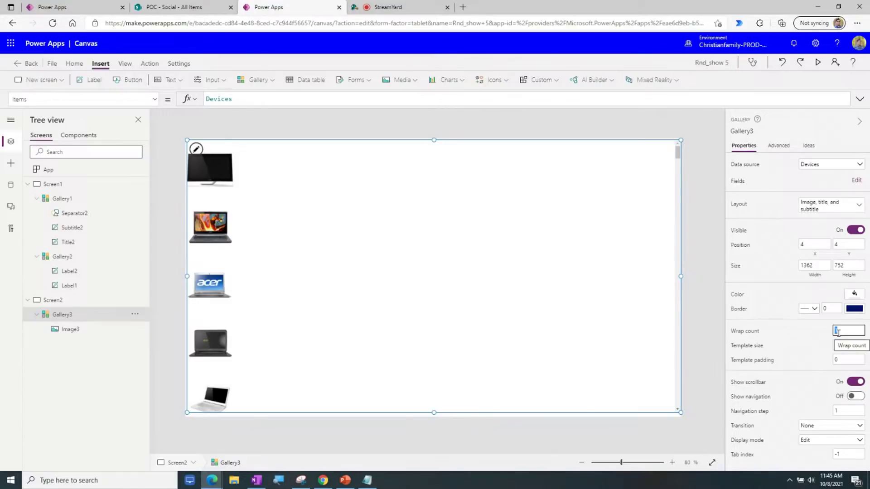
text(10)
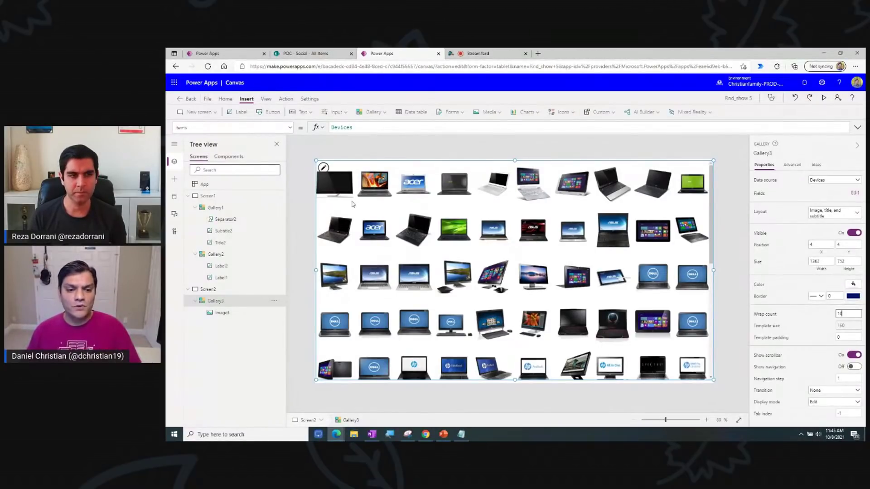
click(335, 186)
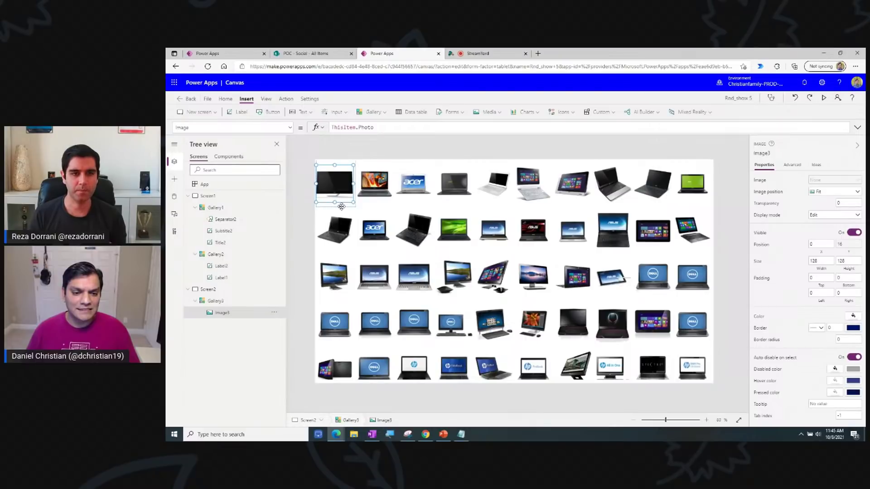
click(354, 204)
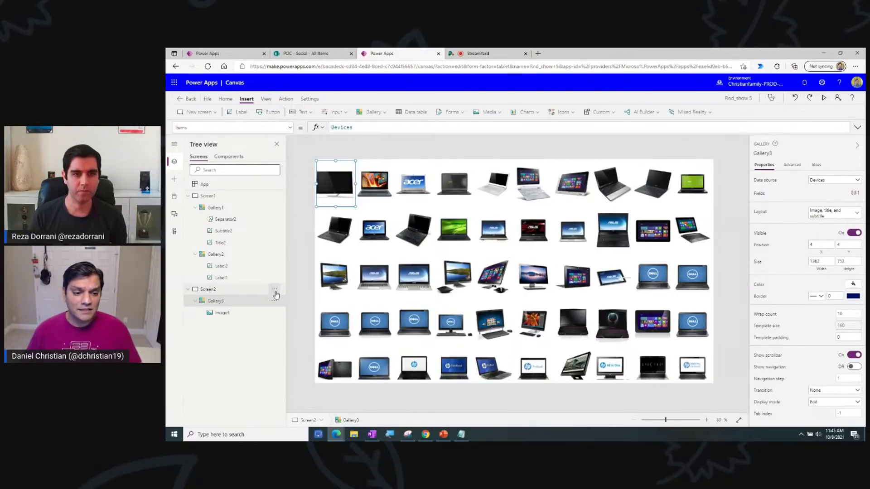
- Set the Devices gallery's Transition property to Transition.Pop
click(254, 300)
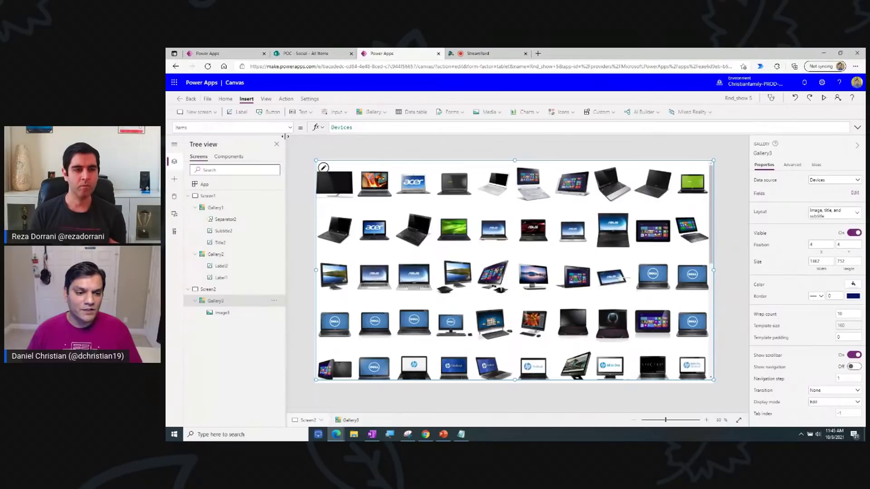
click(272, 127)
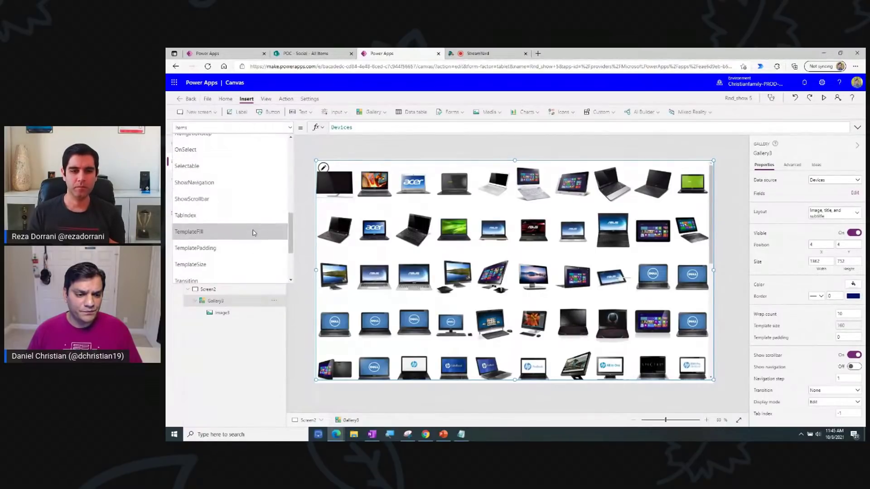
click(245, 244)
click(385, 127)
text(Transition.None)
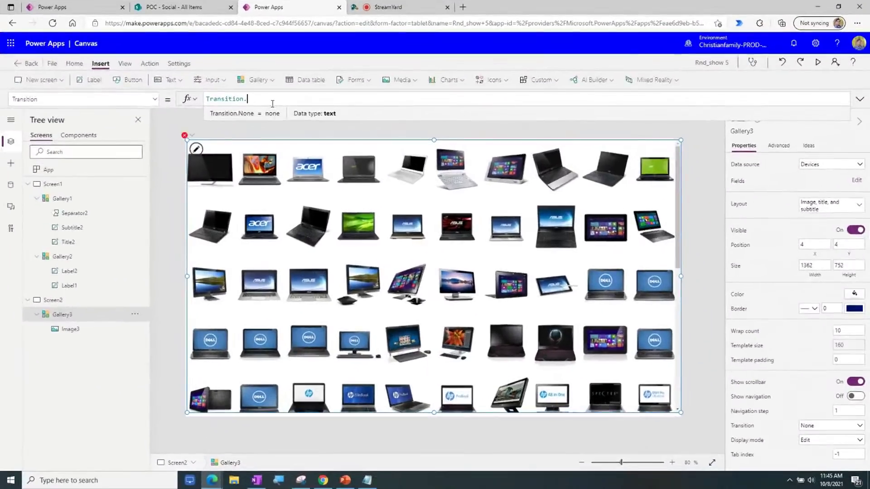
key(BackSpace)
key(BackSpace)
key(BackSpace)
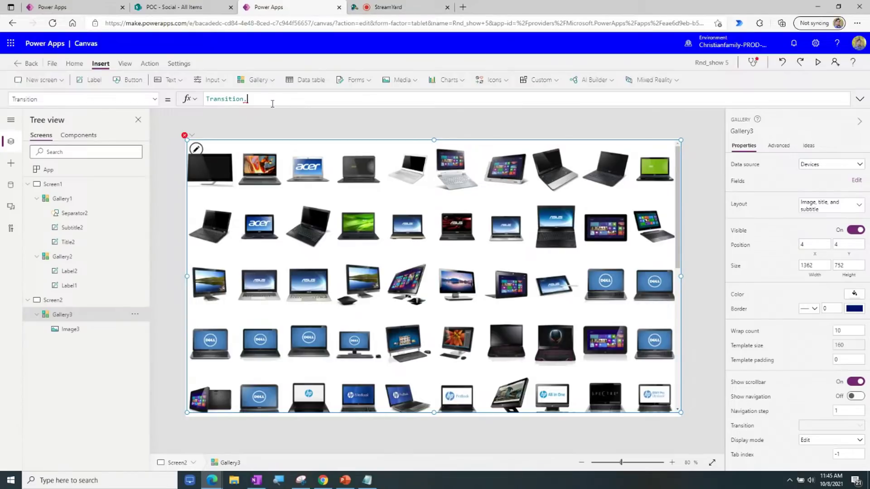
text(.)
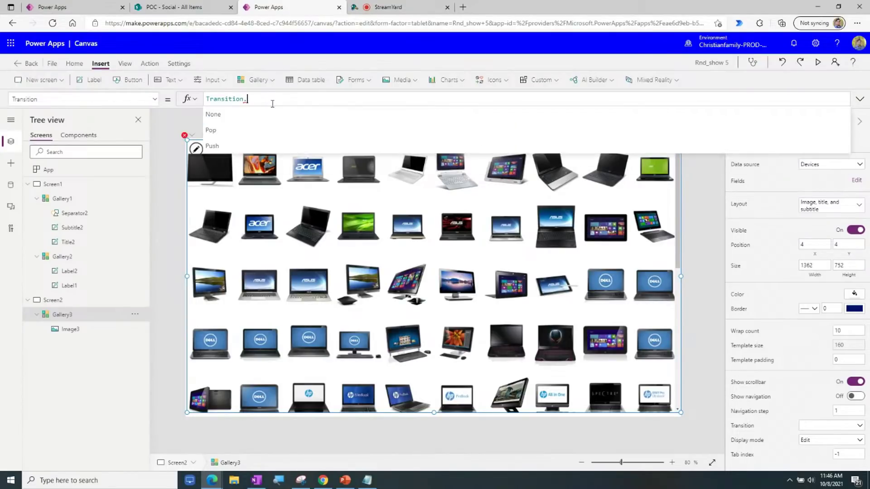
key(Up)
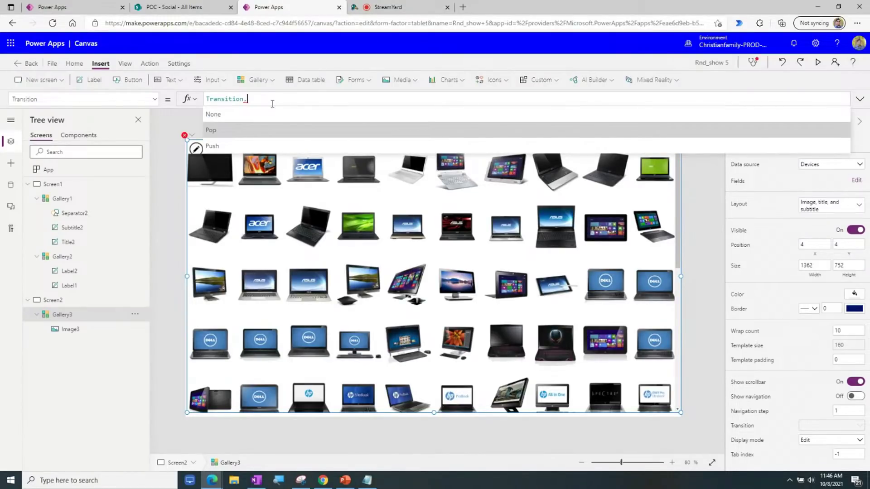
key(Tab)
- Preview the second screen and look through the Devices image grid to its lower rows and back
click(818, 62)
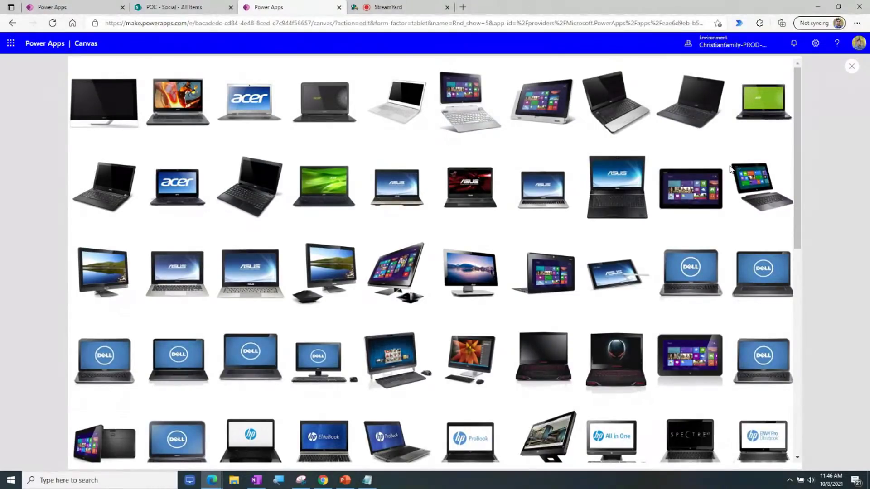
scroll(694, 180, down, 5)
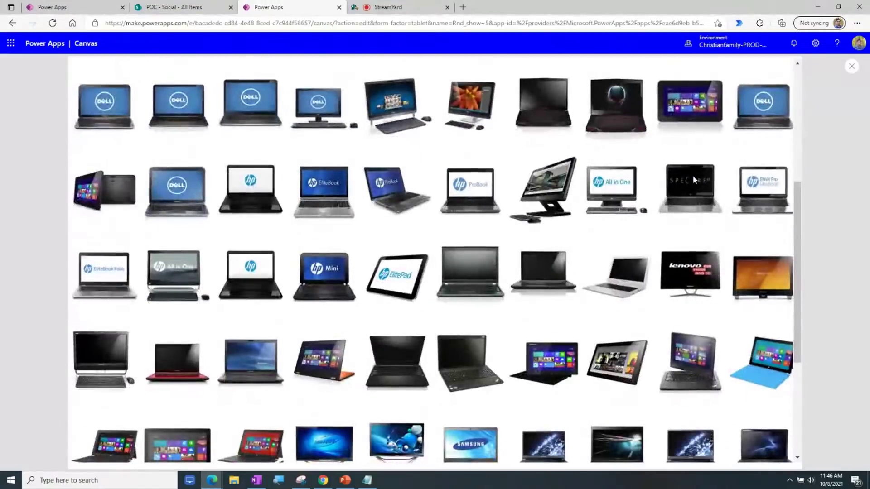
scroll(660, 220, up, 5)
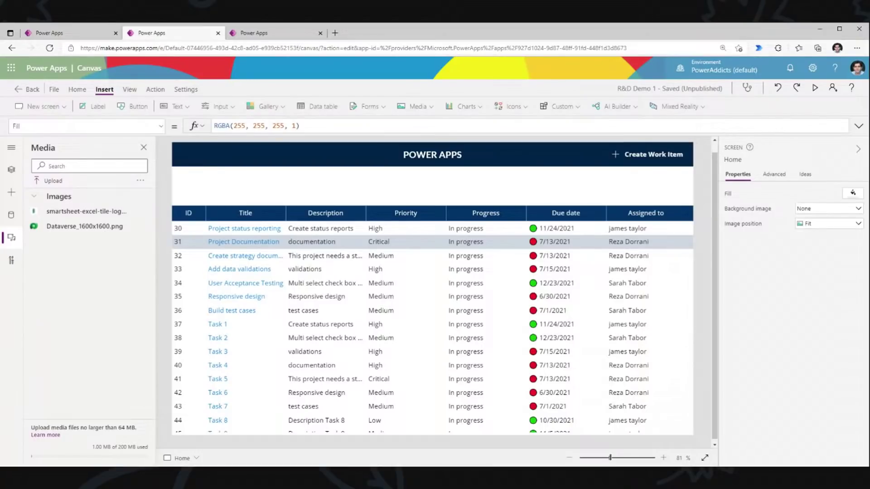
- In the R&D Demo 1 app, examine the Home screen's DataTableTasks control, its Items formula and how the screen runs in preview
click(411, 346)
click(12, 170)
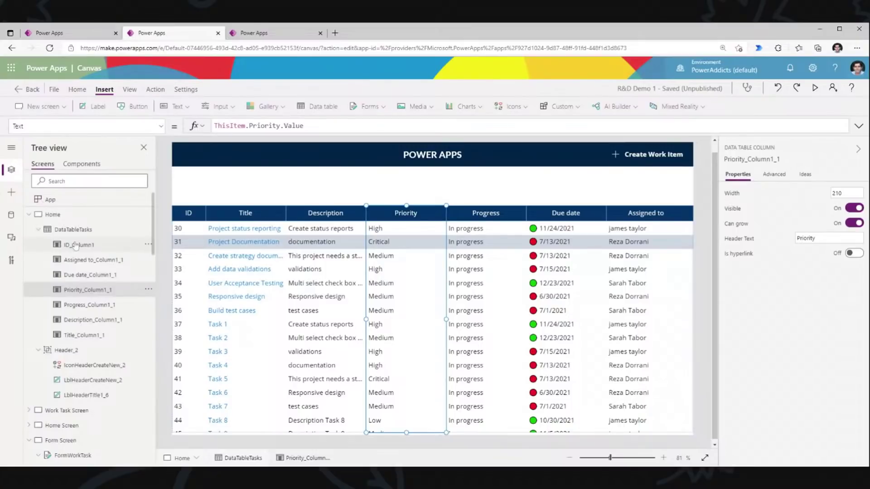
click(64, 230)
click(161, 127)
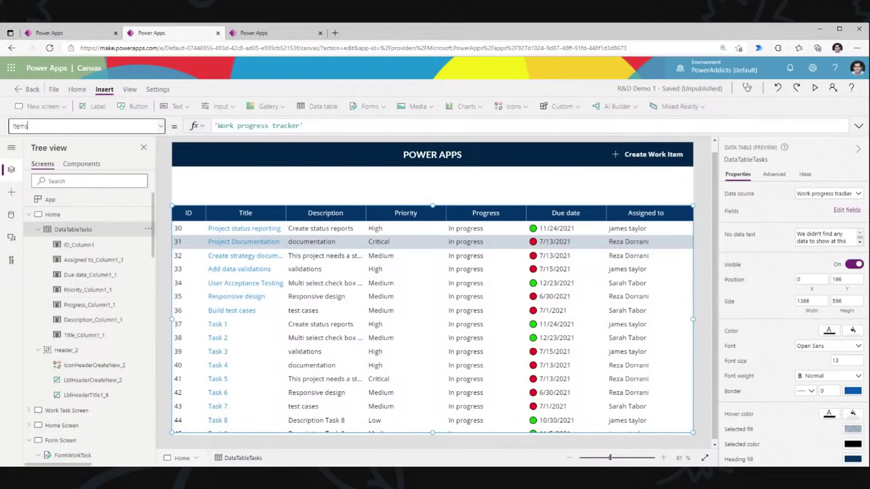
click(226, 126)
click(176, 106)
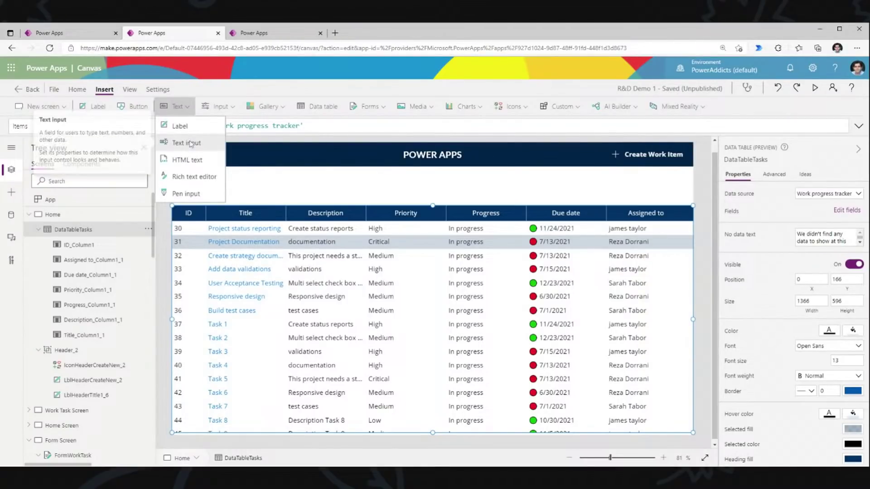
click(286, 195)
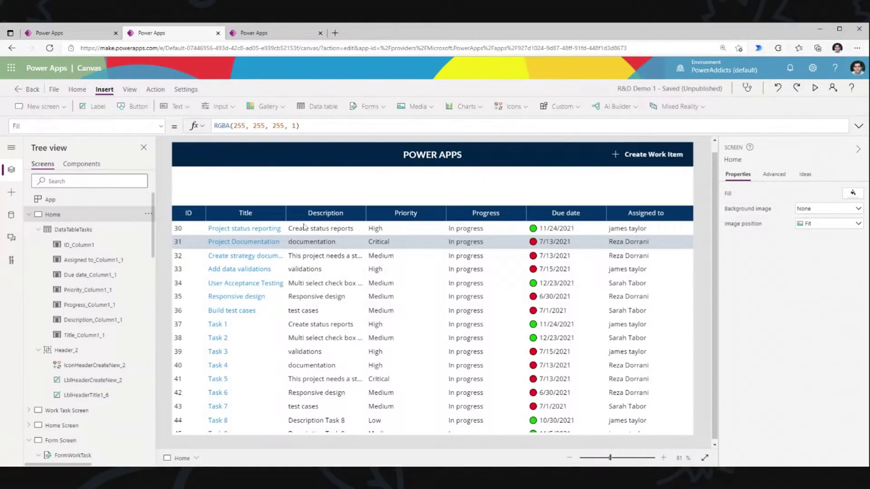
click(814, 88)
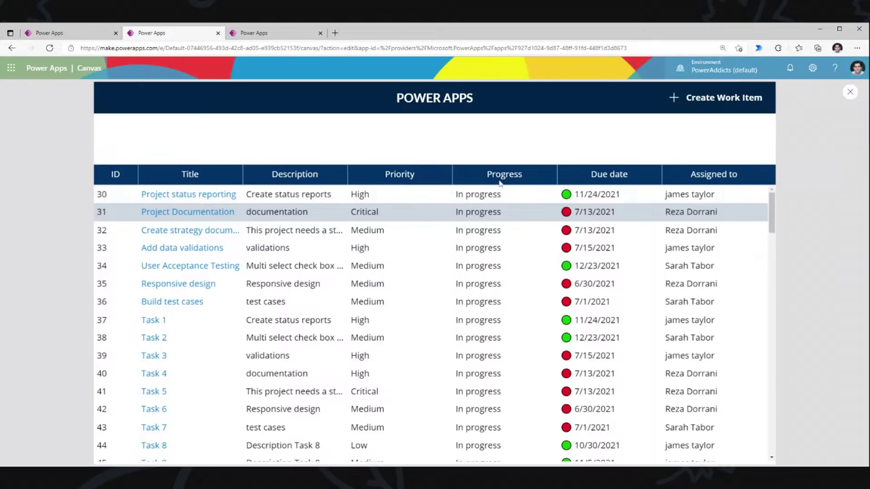
click(850, 92)
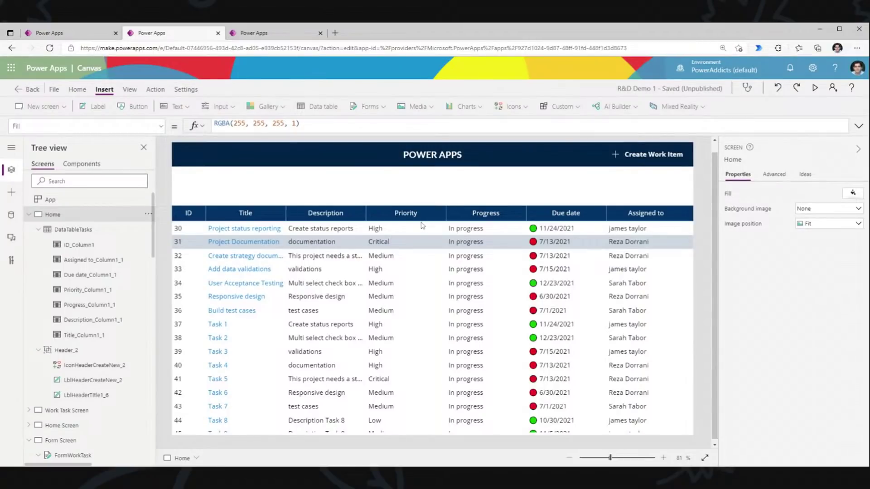
- Copy the Assigned to combo box from FormWorkTask onto the Home screen and place it above the data table, about 314 wide and 41 high
click(29, 215)
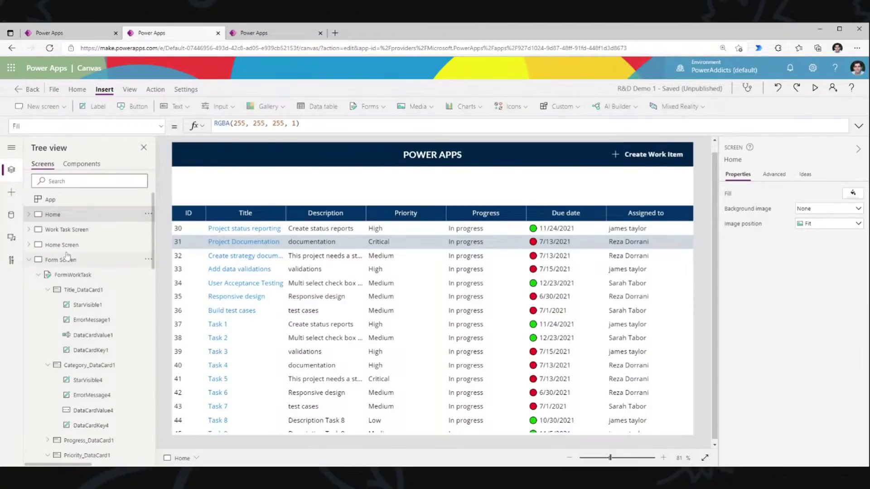
click(80, 274)
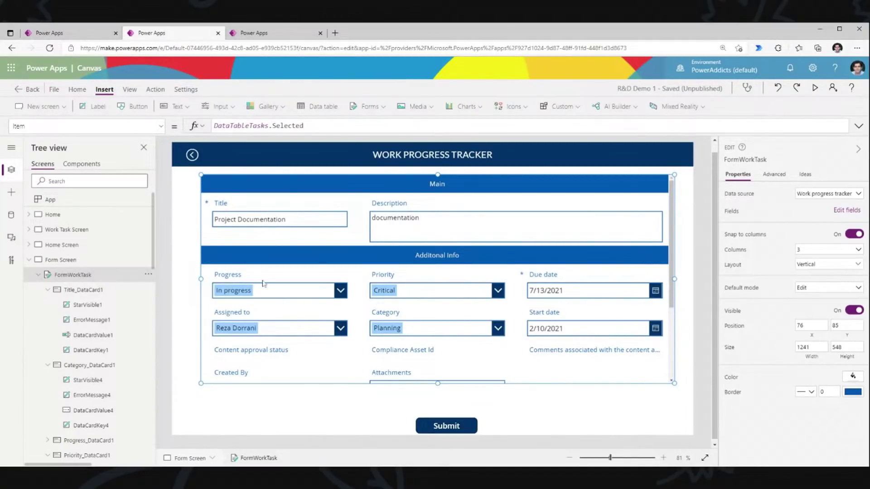
scroll(282, 301, down, 1)
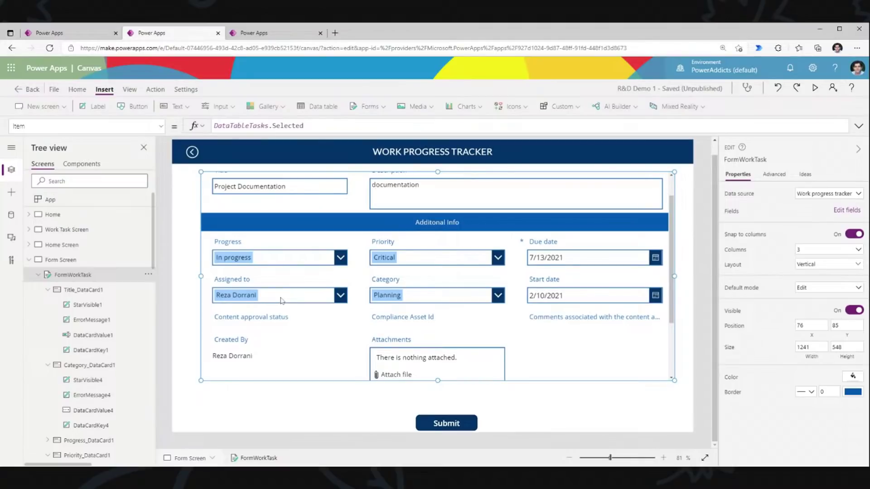
click(246, 284)
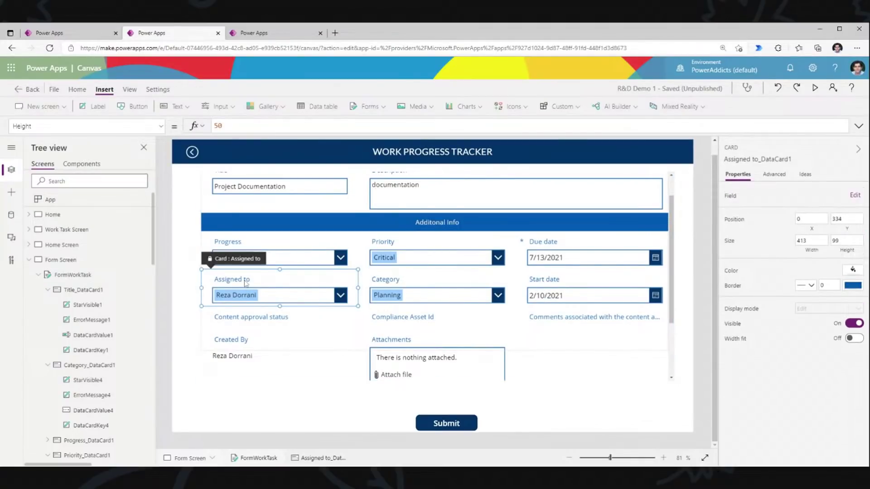
click(255, 295)
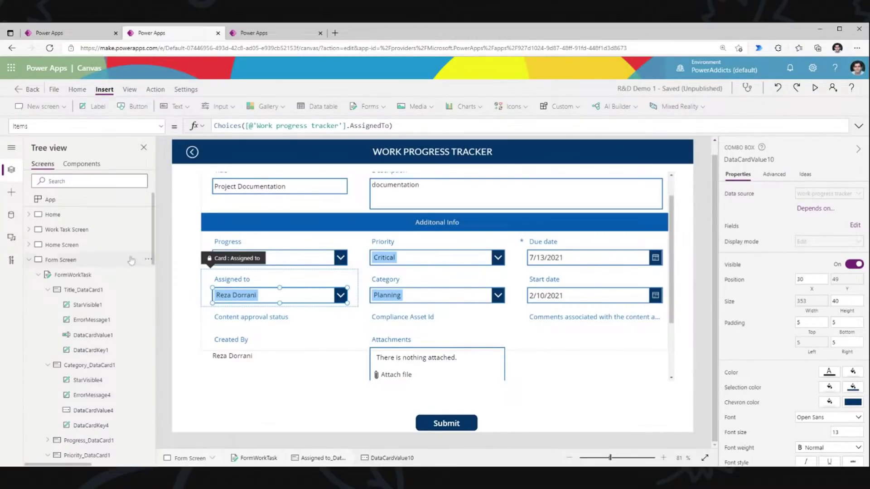
click(62, 218)
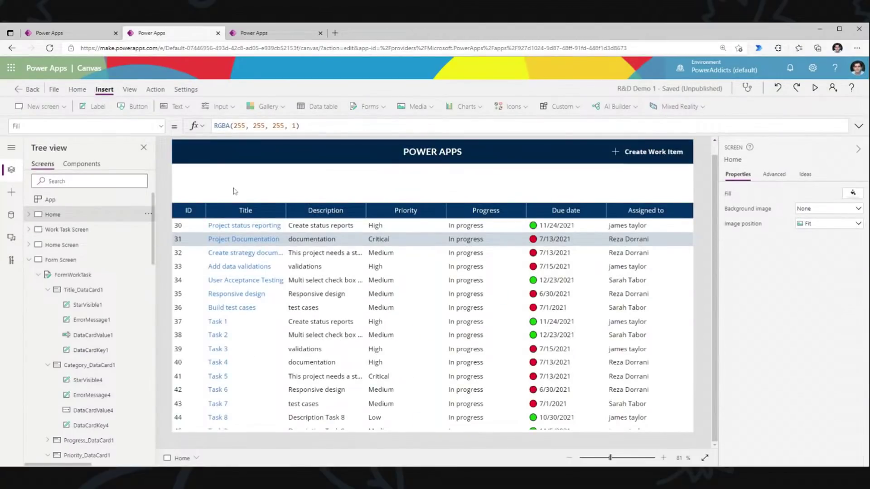
key(ctrl+v)
drag(479, 165, 478, 179)
drag(688, 188, 309, 189)
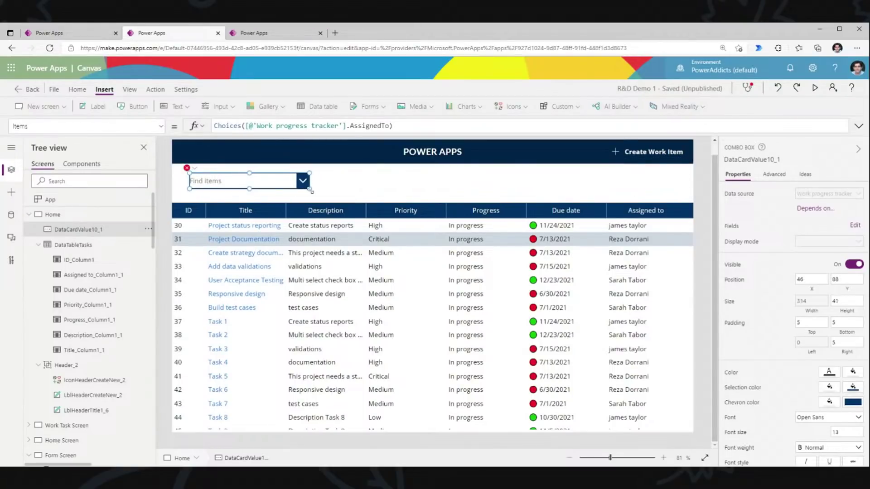
- Clear the pasted combo box's BorderColor formula and the next formula flagged with an error
click(186, 168)
click(211, 174)
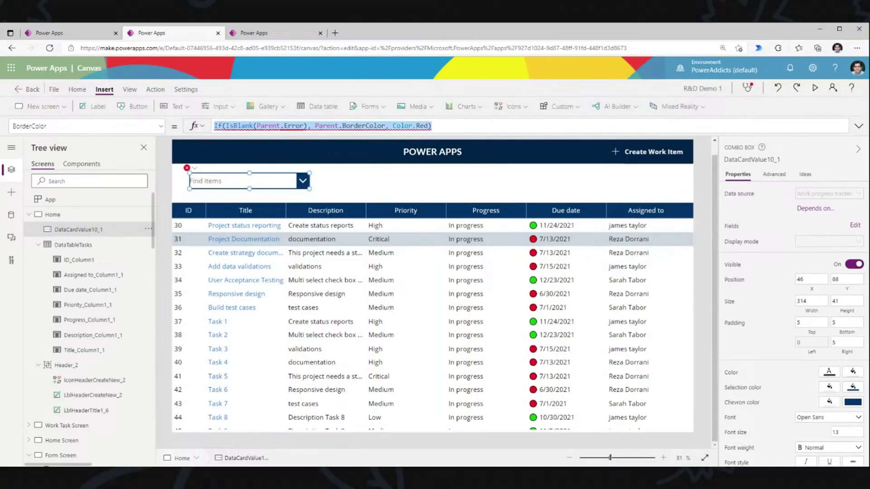
key(BackSpace)
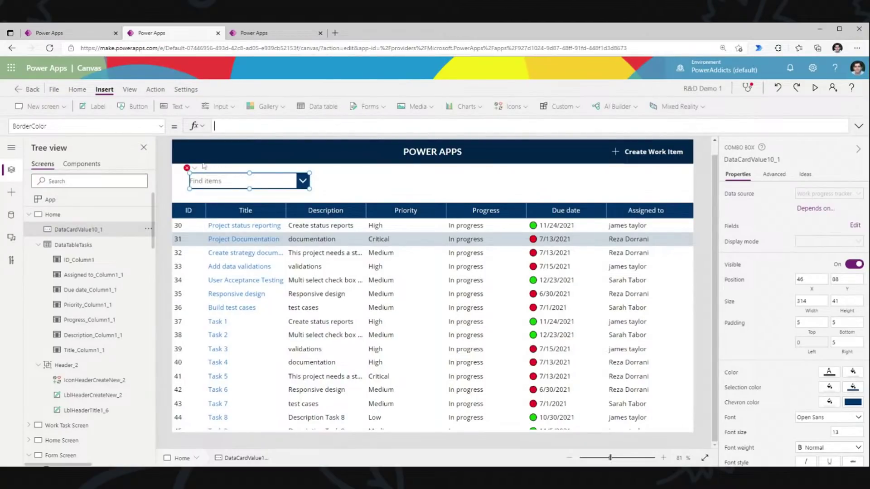
click(186, 168)
click(211, 178)
key(BackSpace)
- Clear the pasted combo box's Tooltip and DisplayMode formulas and enlarge the box to about 523 wide and 48 high
click(187, 168)
click(211, 178)
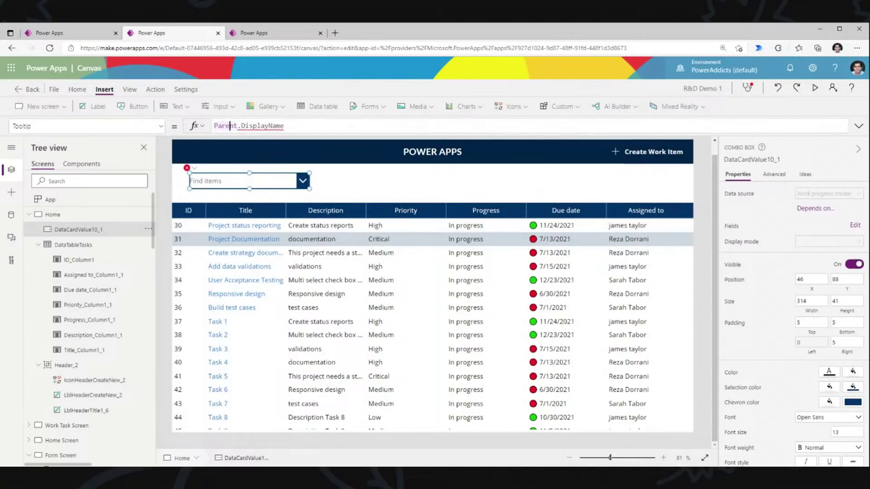
key(ctrl+a)
key(BackSpace)
click(187, 169)
click(210, 178)
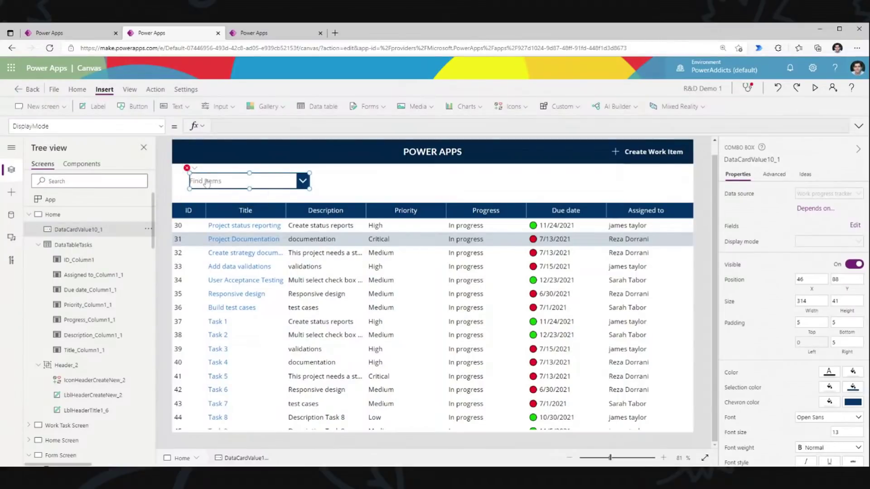
key(ctrl+a)
key(BackSpace)
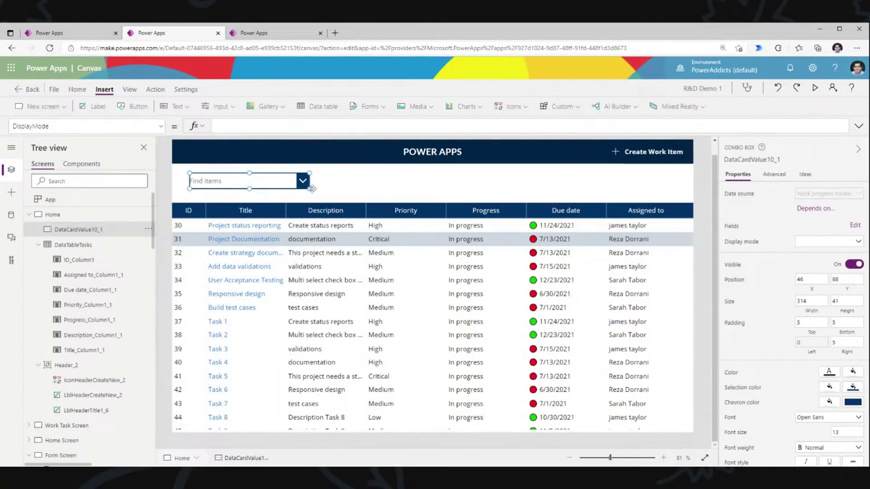
drag(310, 188, 387, 186)
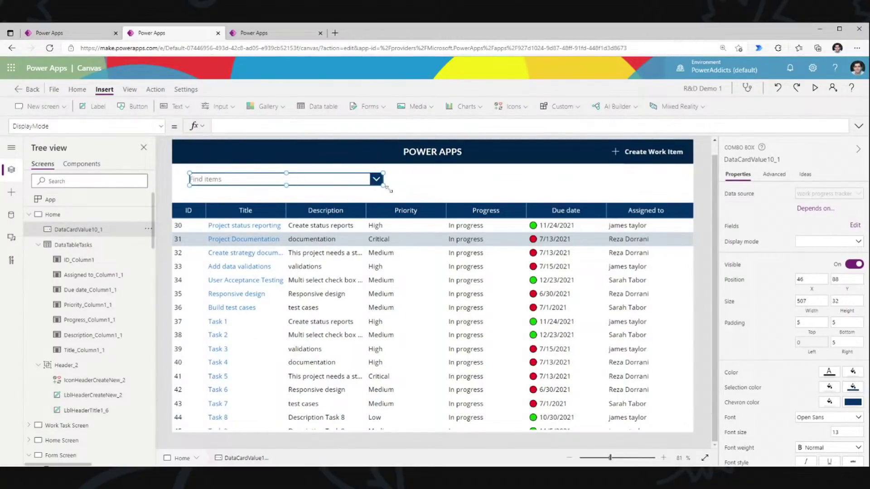
- Preview the Home screen and test the combo box by searching for two people by first name, clearing each search
click(815, 87)
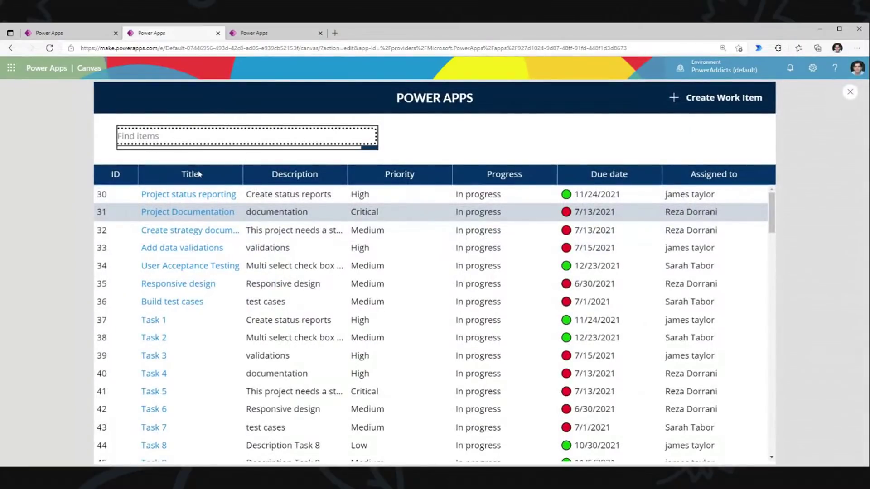
text(reza)
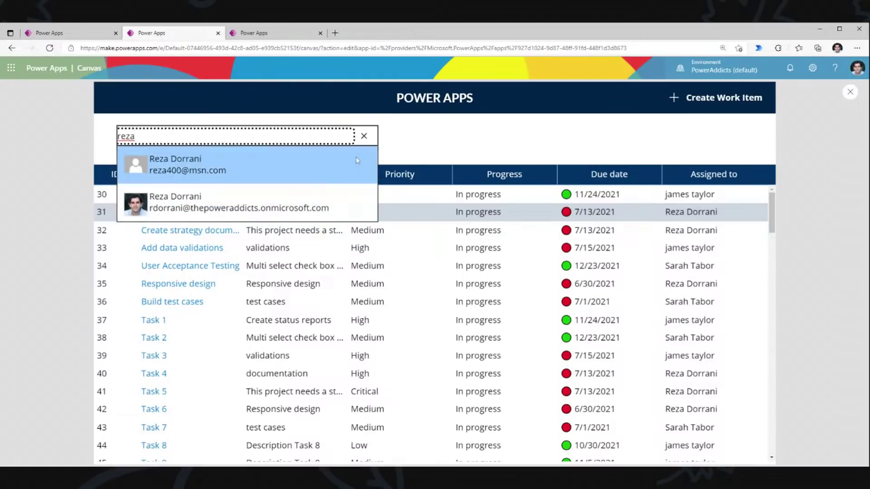
click(364, 136)
text(sa)
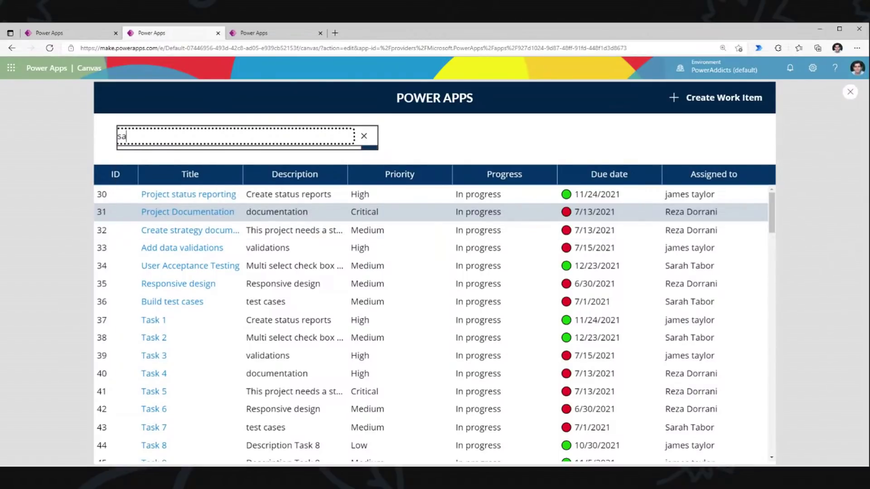
text(rah)
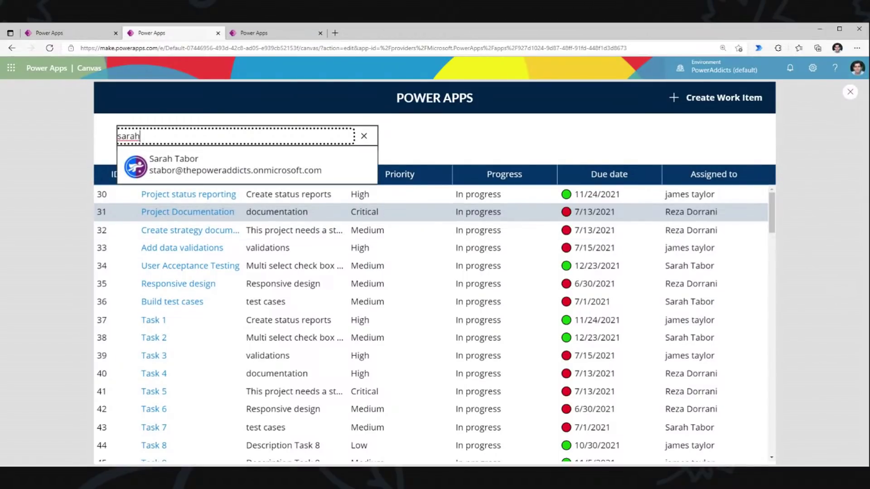
click(363, 136)
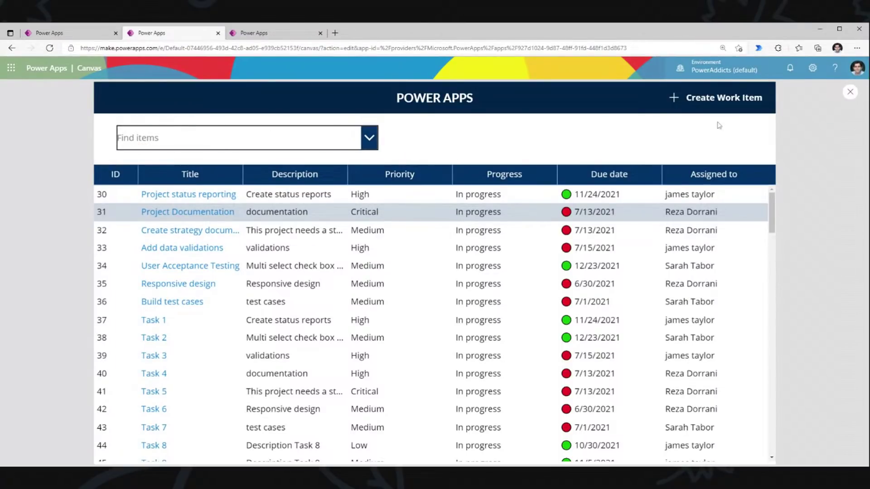
click(850, 92)
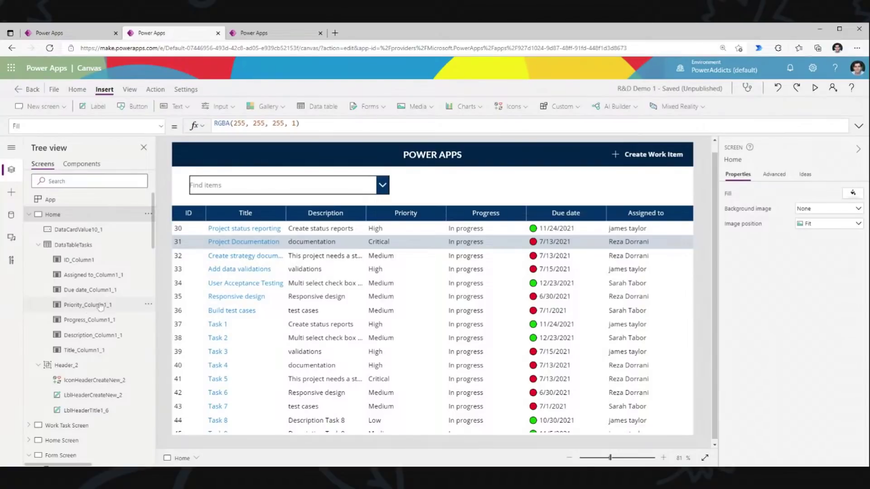
- Rename the Home screen's combo box as AssignedToControl
scroll(93, 310, down, 3)
scroll(132, 290, up, 3)
click(254, 189)
click(795, 160)
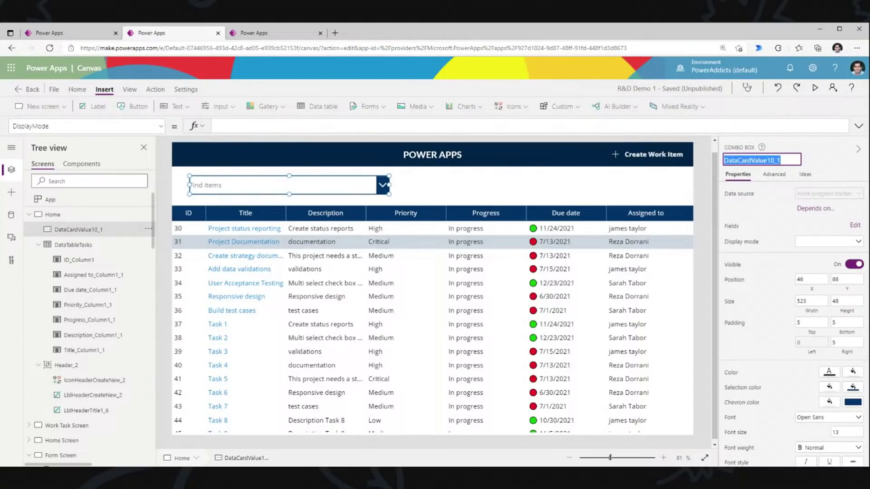
text(AssignedToC)
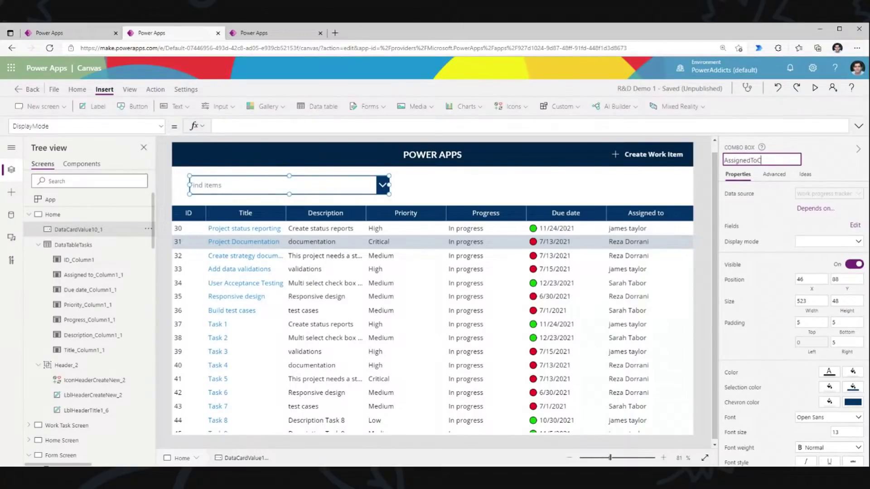
text(onttrol)
key(Return)
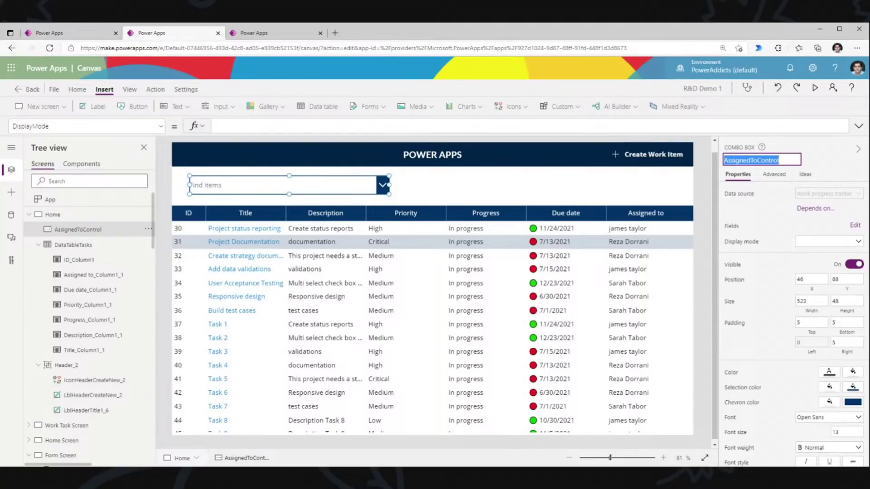
- Start a Filter( function before 'Work progress tracker' in the Items formula of DataTableTasks
click(628, 171)
click(501, 374)
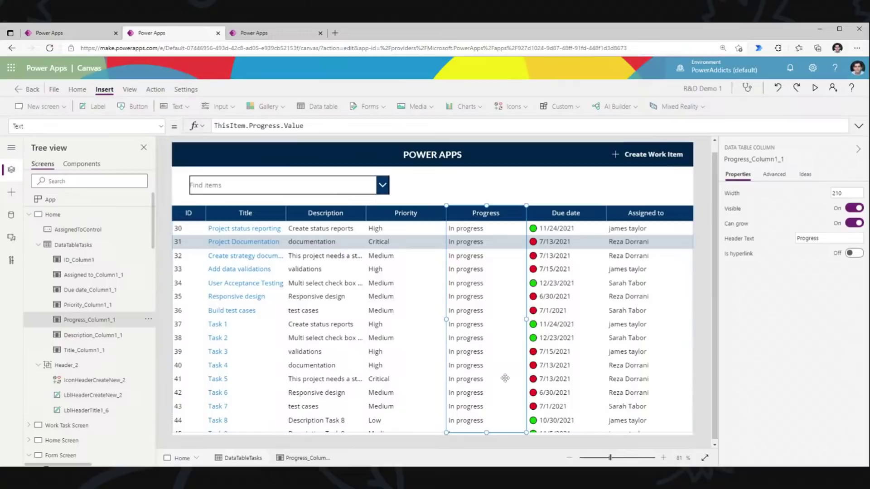
click(76, 251)
click(218, 126)
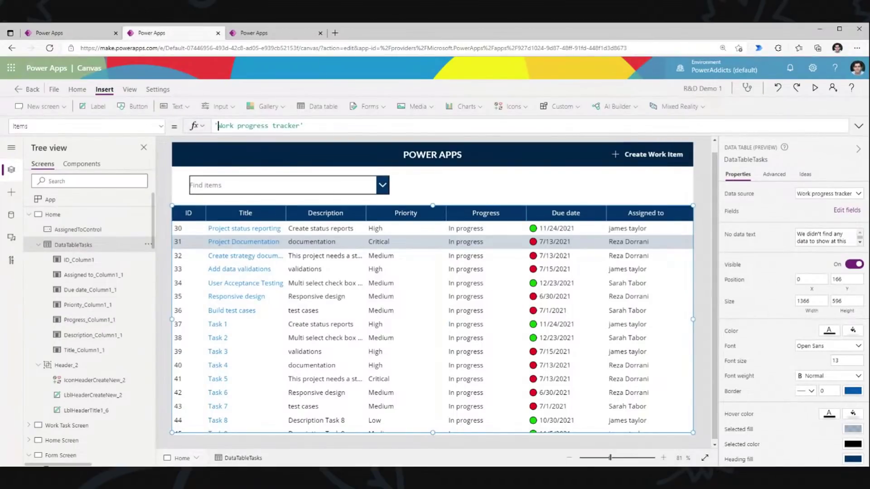
text(Filter)
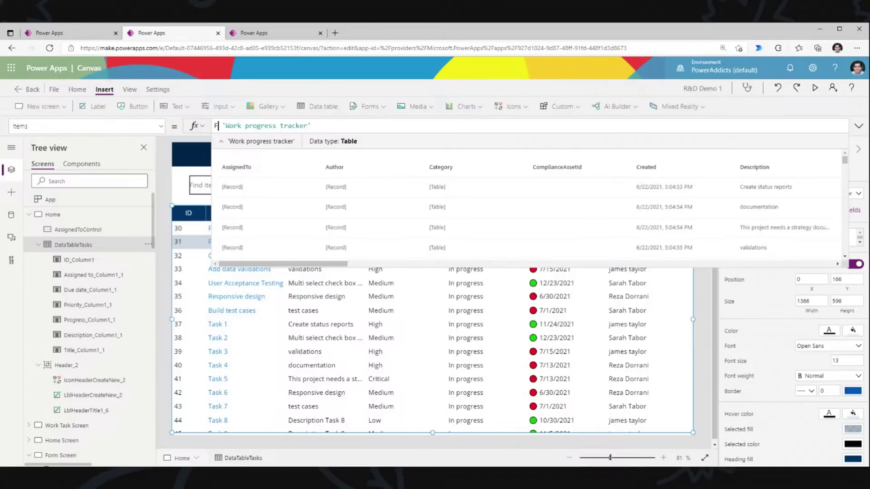
text(()
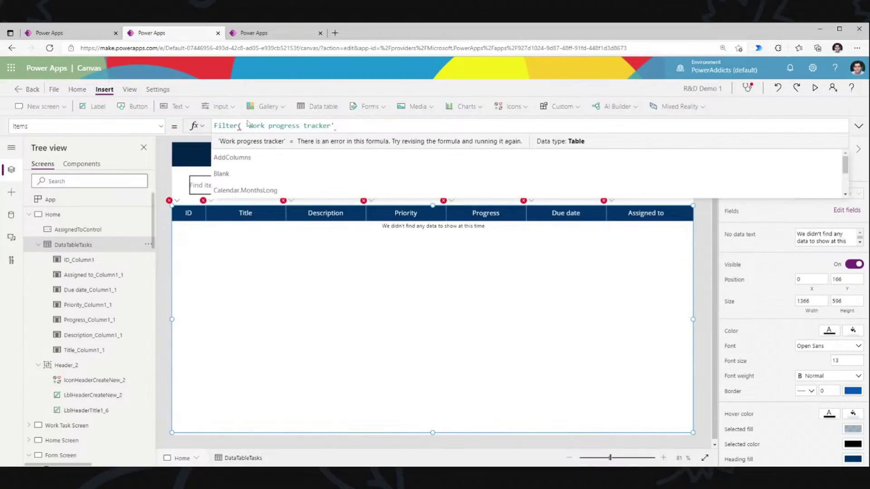
- Add 'Assigned to'.Email as the start of the filter's logical test, following the 'Work progress tracker' source
click(335, 126)
text(,Assign)
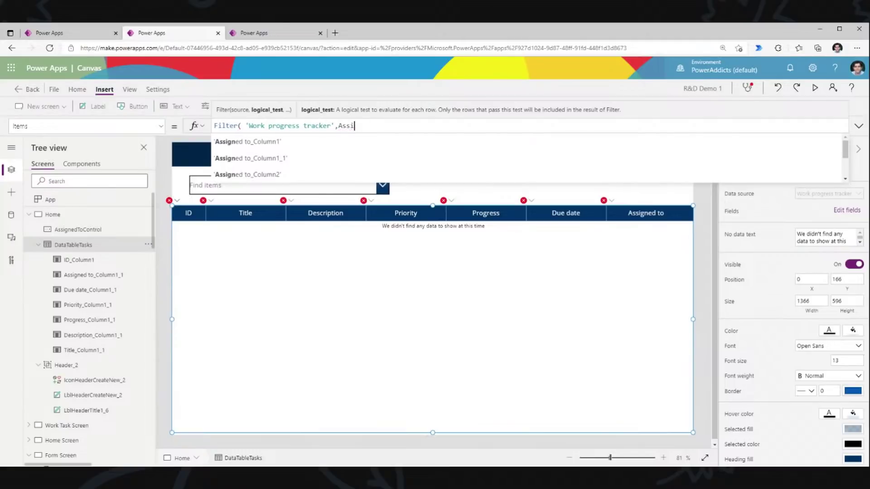
key(BackSpace)
key(BackSpace)
key(BackSpace)
scroll(254, 151, down, 1)
scroll(254, 151, up, 2)
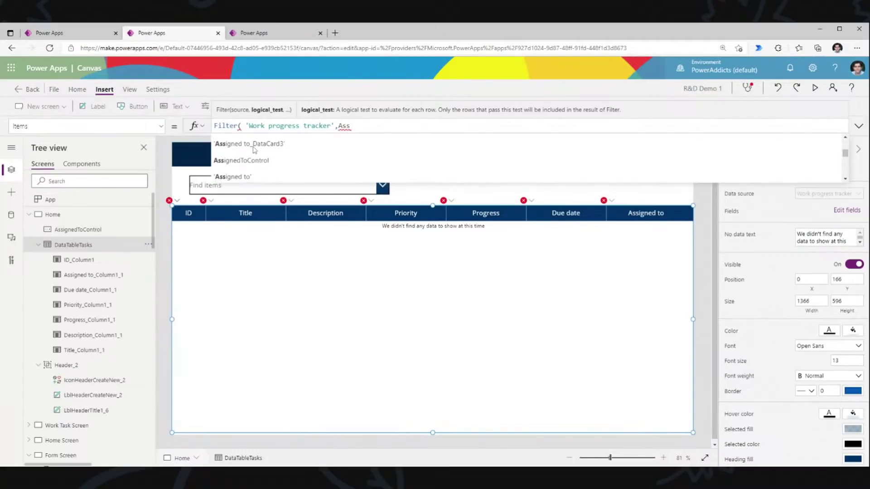
click(300, 178)
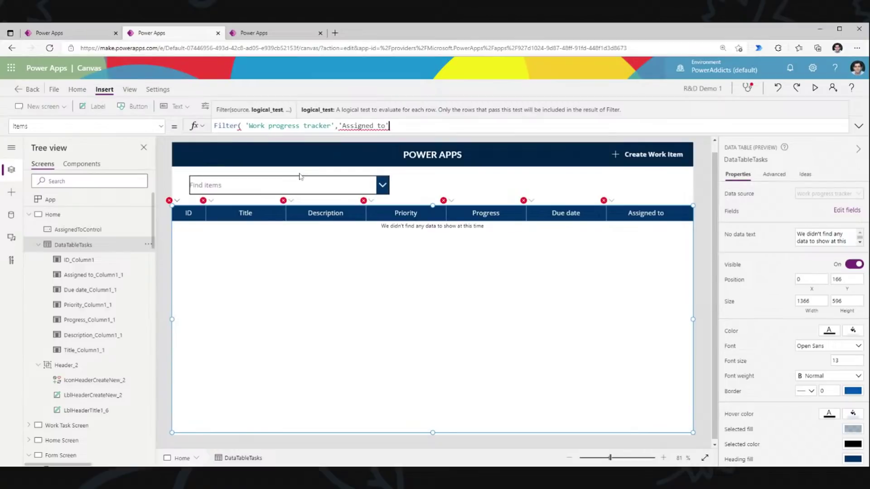
text(.em)
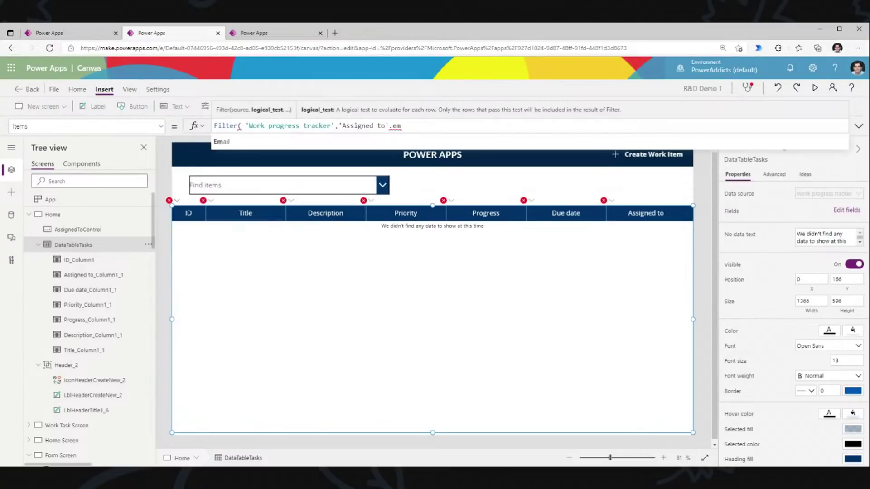
click(254, 144)
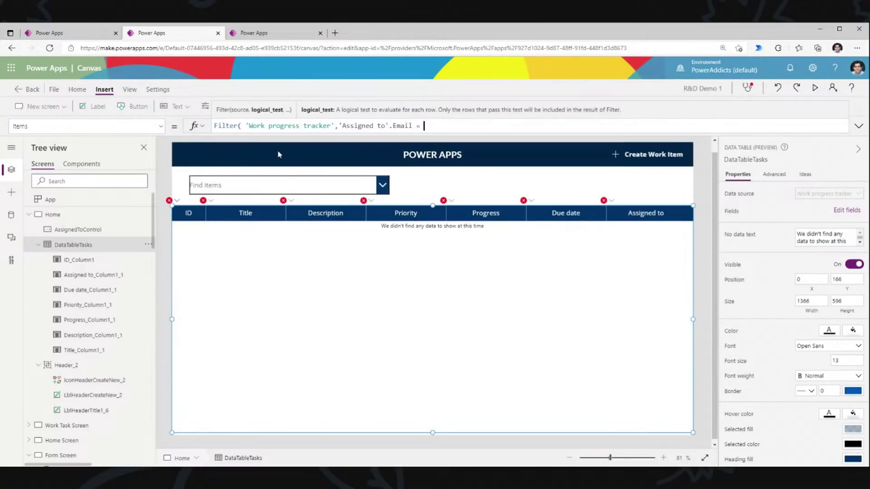
- Complete the filter condition by comparing the email with AssignedToControl.Selected.Email and close the Filter function
text(= AssignedToControl)
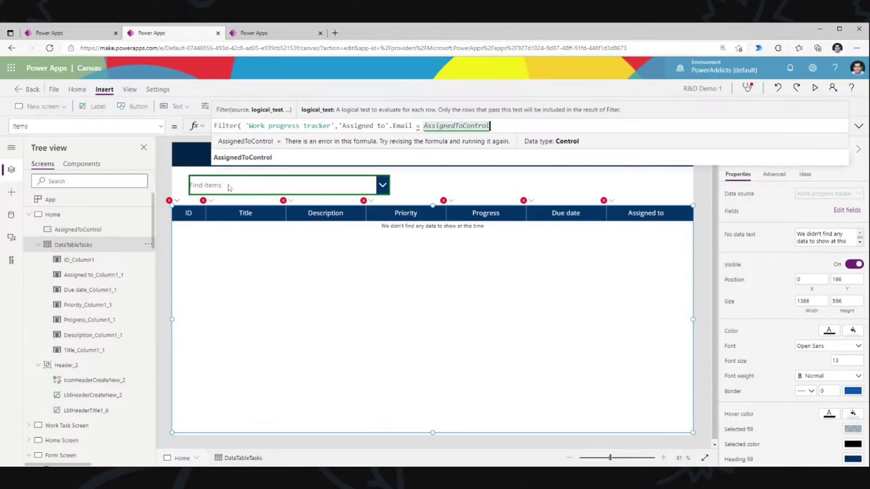
text(.sel)
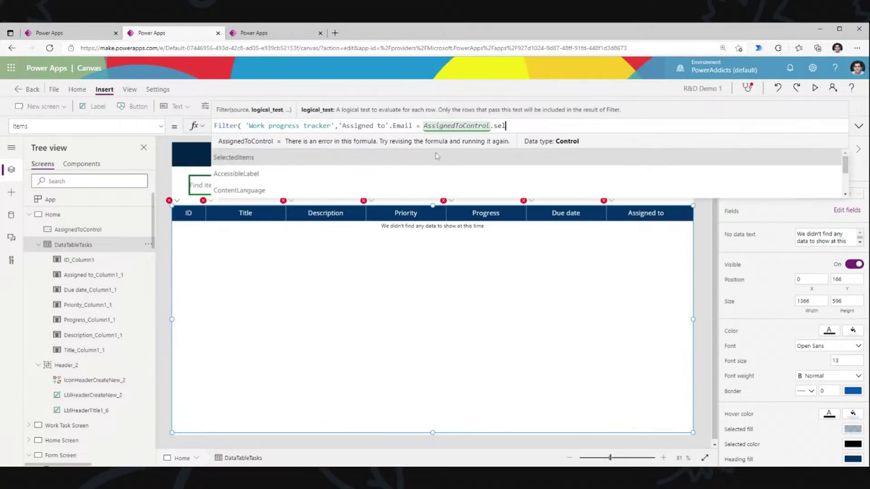
click(433, 156)
text(.em)
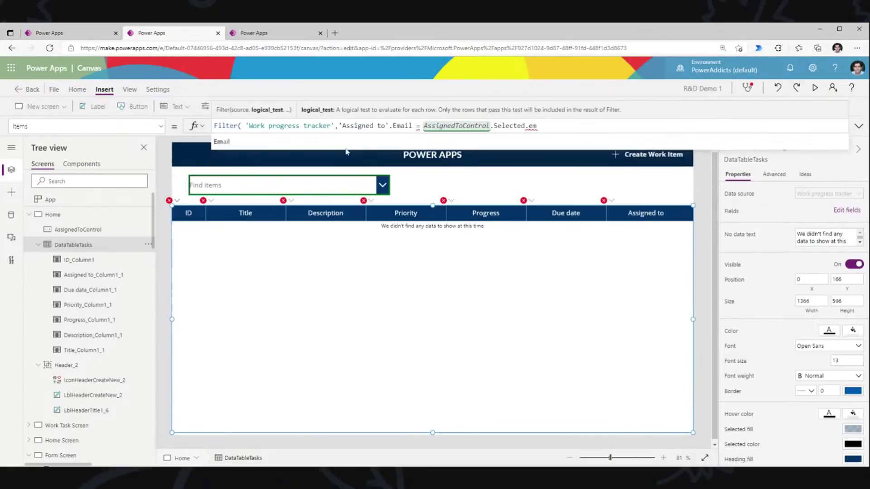
click(345, 149)
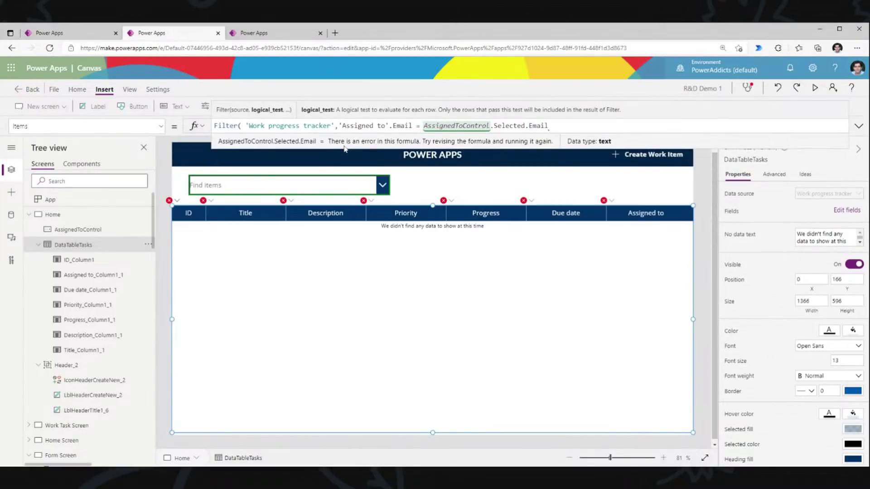
text())
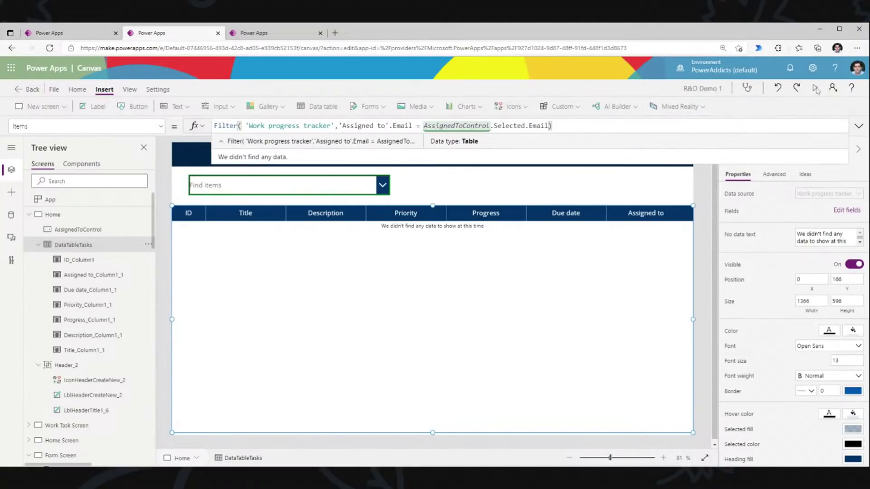
- Preview the Home screen and filter the table by searching the combo box for a person by first name and selecting the match
click(815, 88)
click(149, 140)
text(sarah)
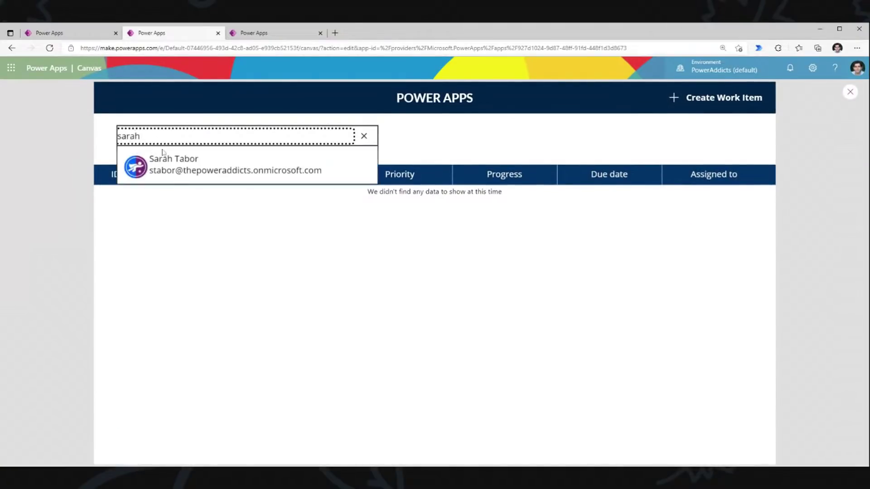
click(164, 157)
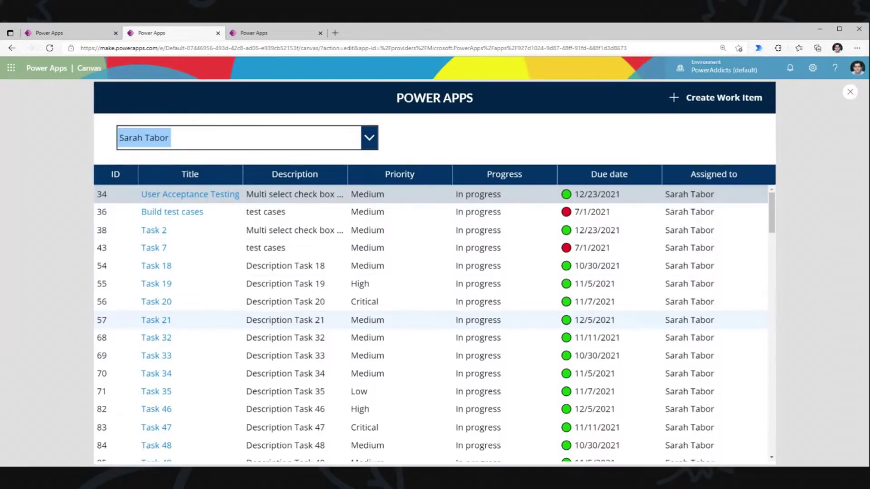
- Remove the selected person and the leftover search text from the combo box, and exit the preview
click(369, 138)
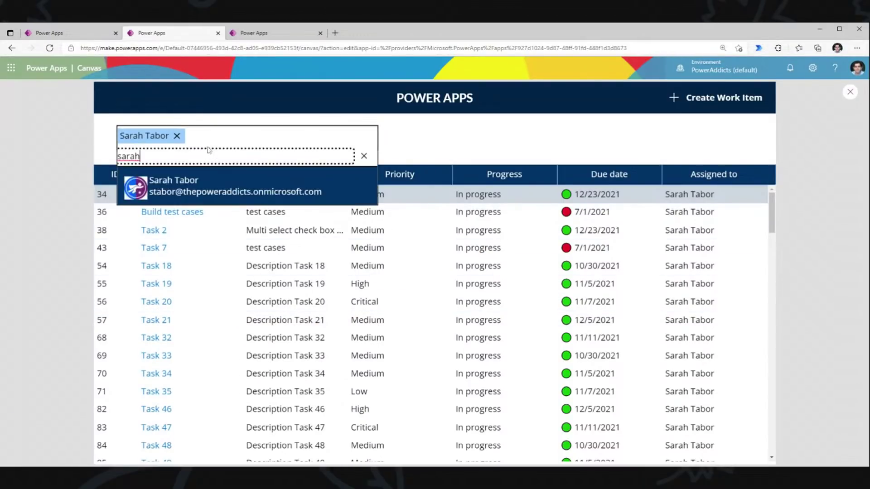
click(177, 136)
click(491, 155)
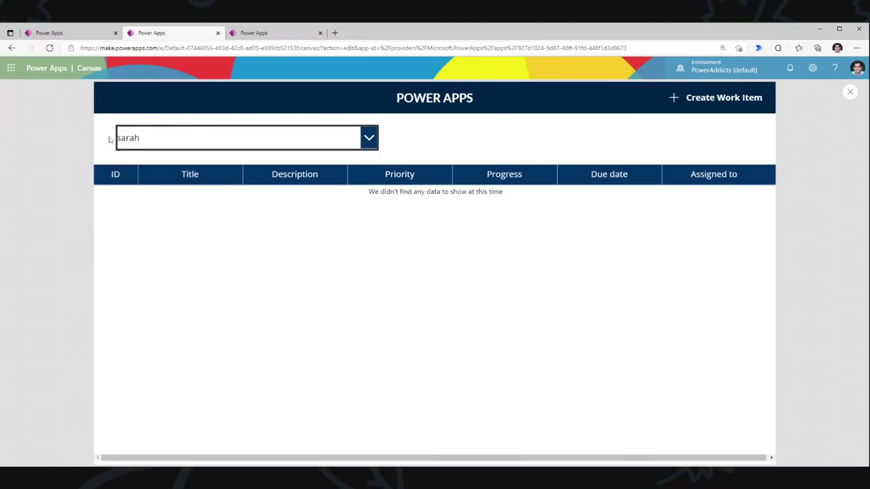
click(192, 145)
double_click(192, 144)
click(406, 151)
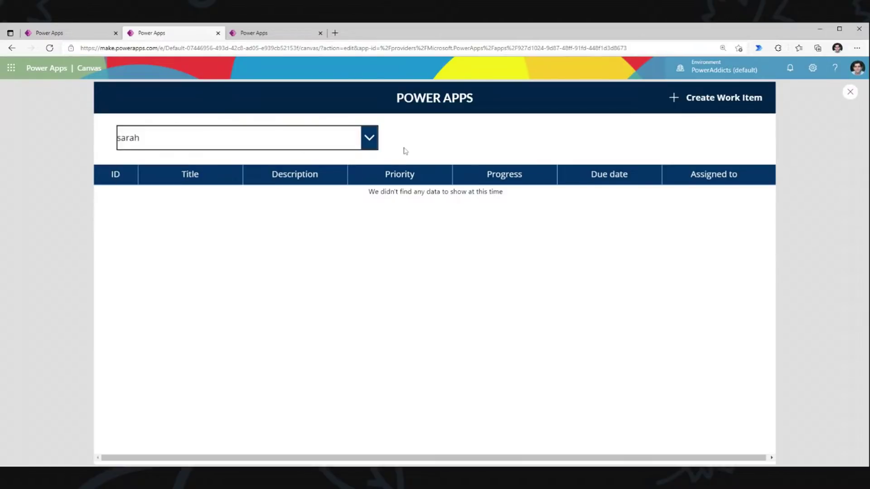
click(213, 143)
drag(142, 137, 103, 136)
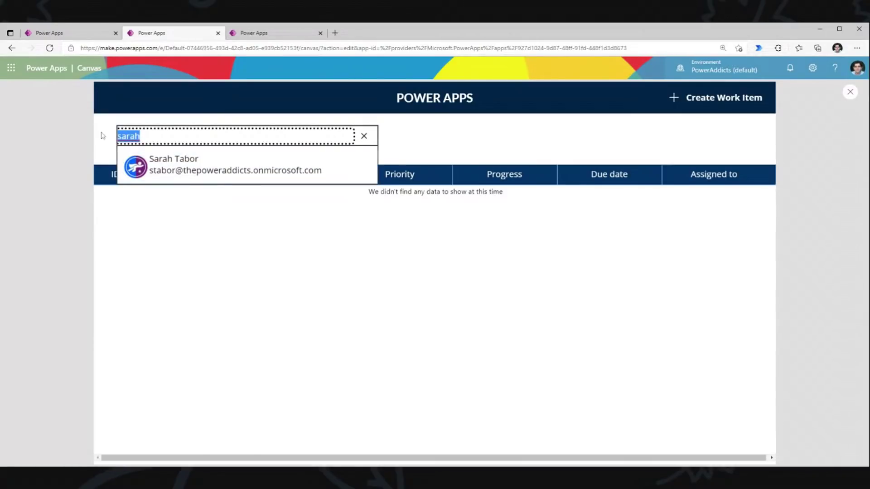
key(BackSpace)
click(442, 151)
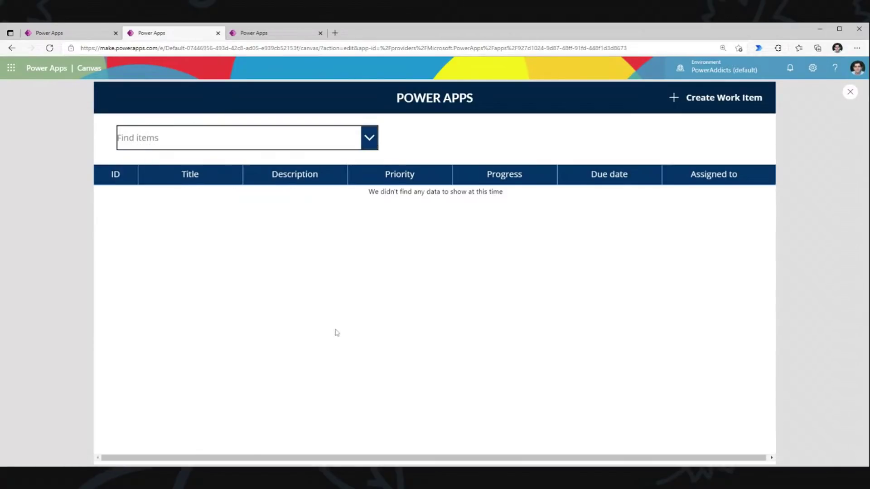
click(849, 94)
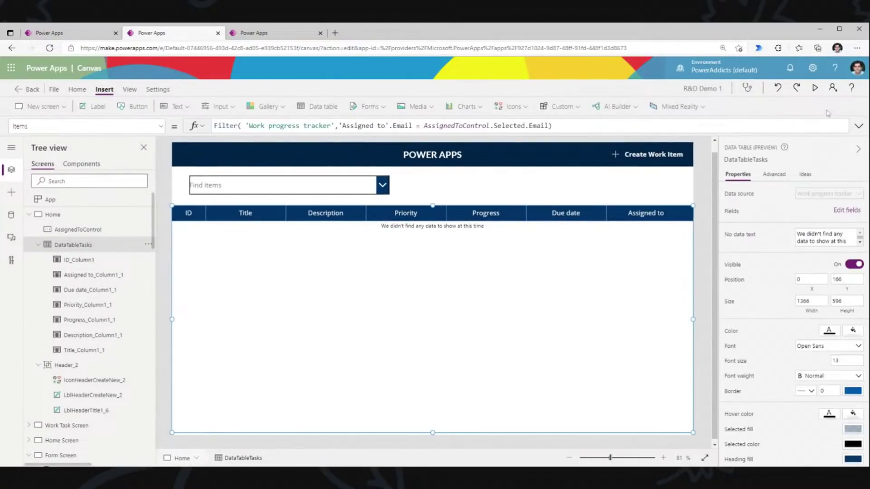
- Expand the data table's Items formula and examine both sides of its email comparison
click(859, 126)
drag(339, 126, 549, 126)
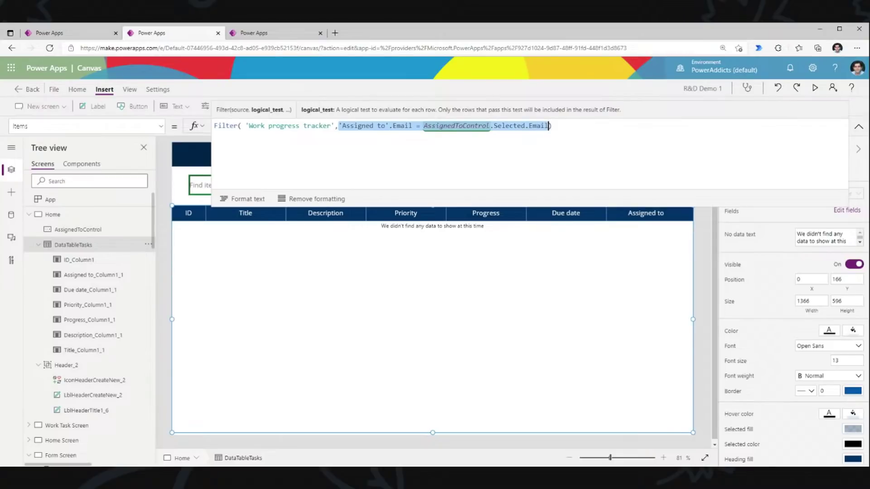
double_click(403, 125)
drag(424, 125, 549, 126)
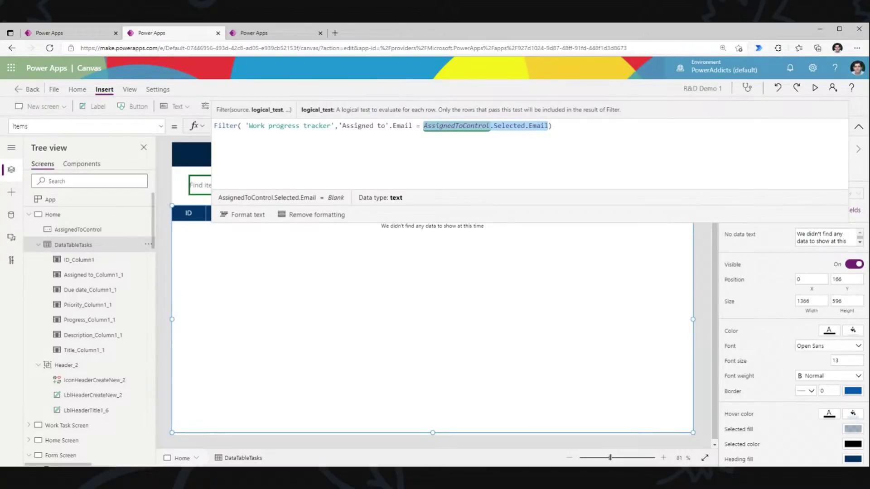
- Insert IsBlank(AssignedToControl.Selected.Email) before the 'Assigned to'.Email condition in the Filter formula
click(339, 126)
key(Left)
key(Left)
key(Left)
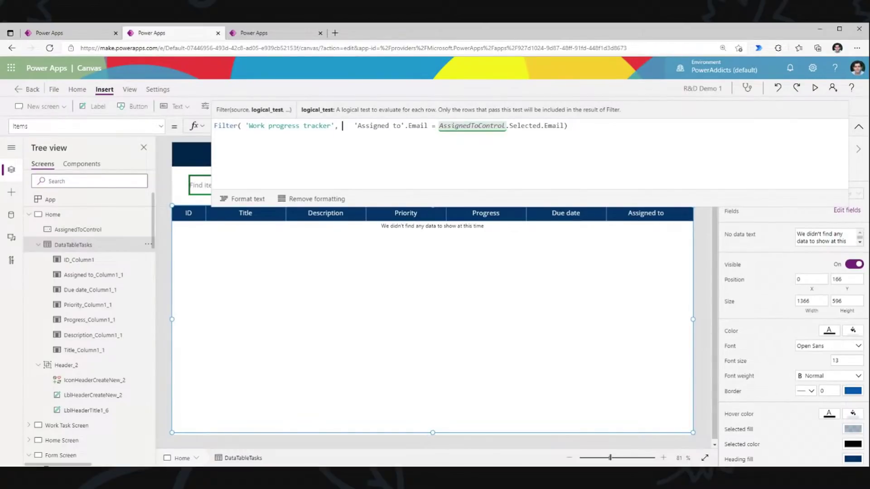
text(IsB)
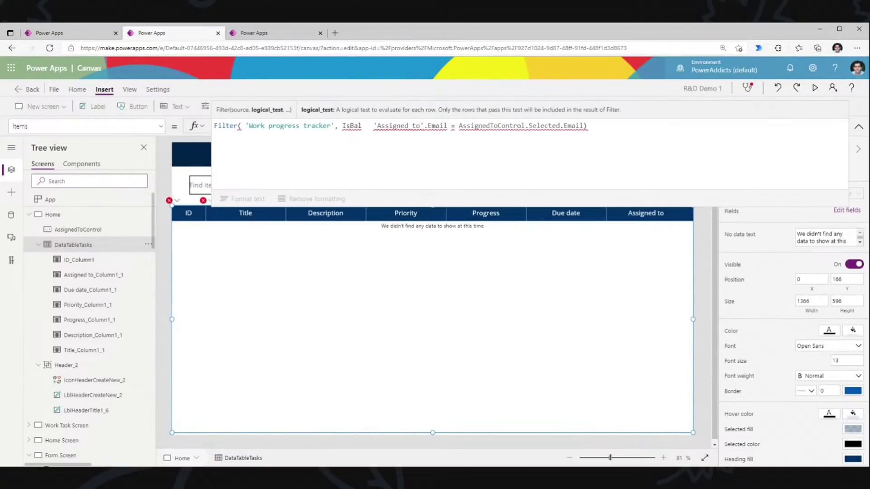
text(lank(AssignedToControl)
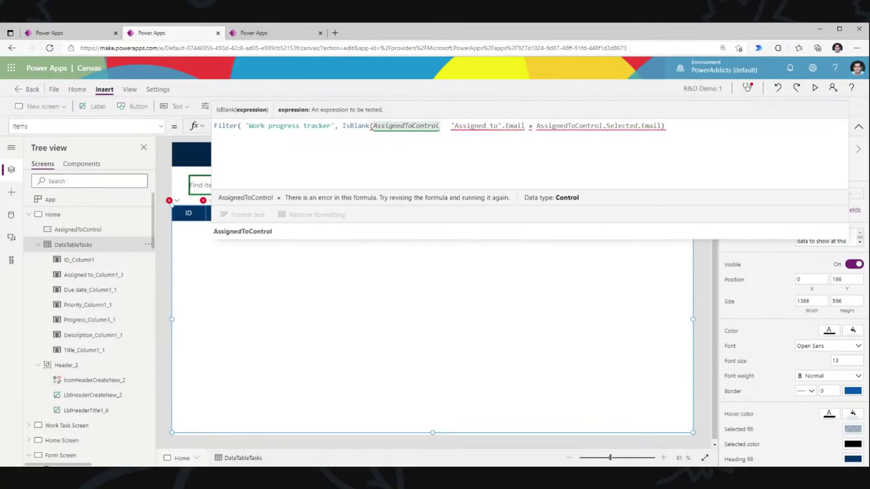
text(.sel)
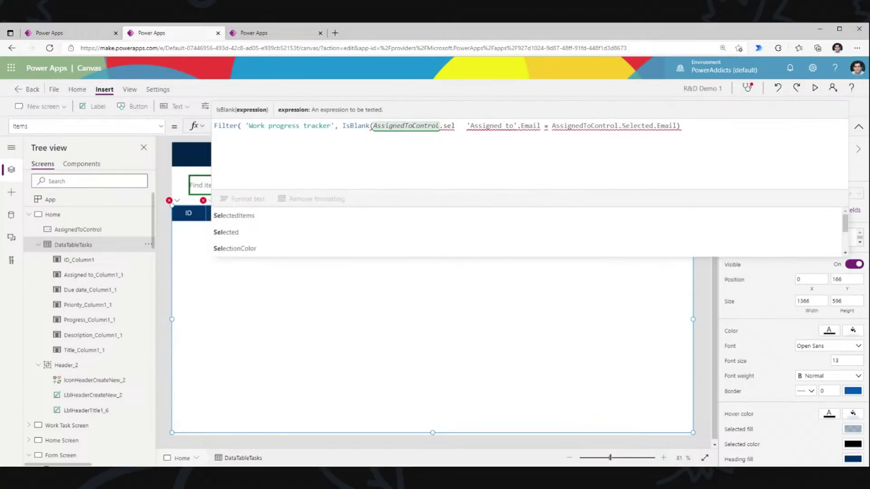
click(255, 233)
text(.ema)
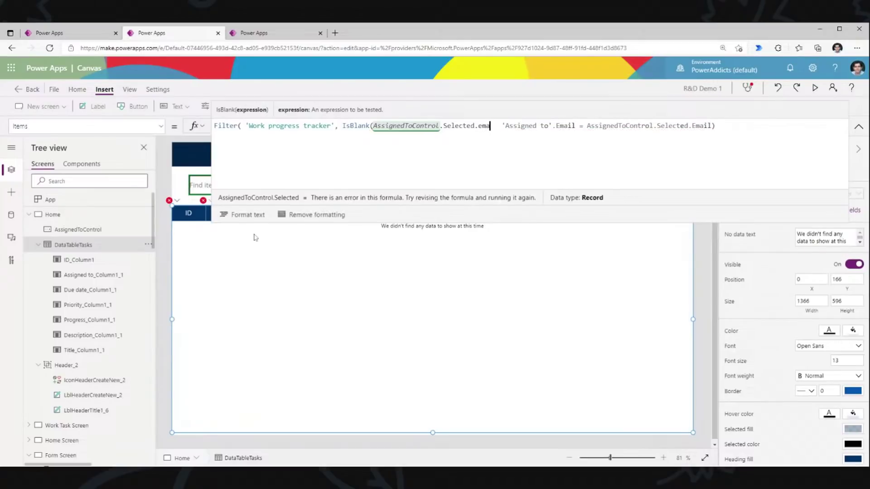
click(245, 216)
text() )
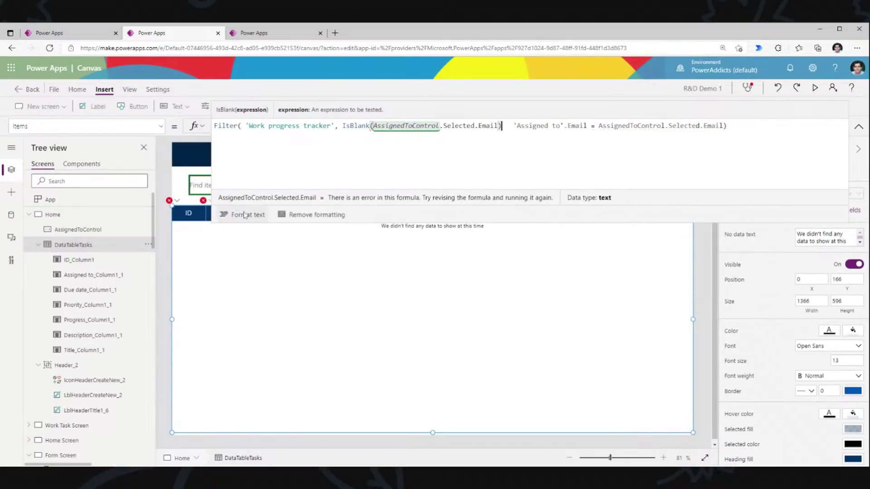
- Join the blank check to the email comparison with the || operator and highlight the IsBlank expression to check its result
text(|)
text(||)
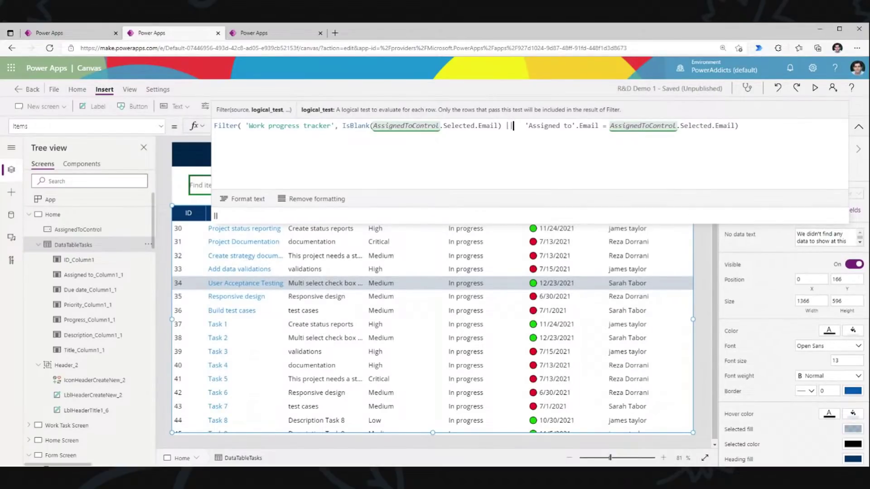
drag(342, 126, 503, 125)
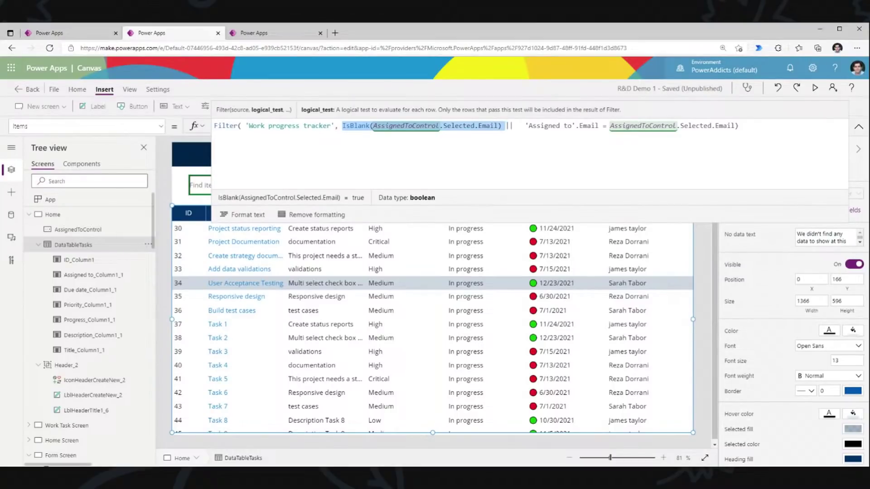
- Preview the app and look through the data table's rows with no person selected in the combo box
click(815, 87)
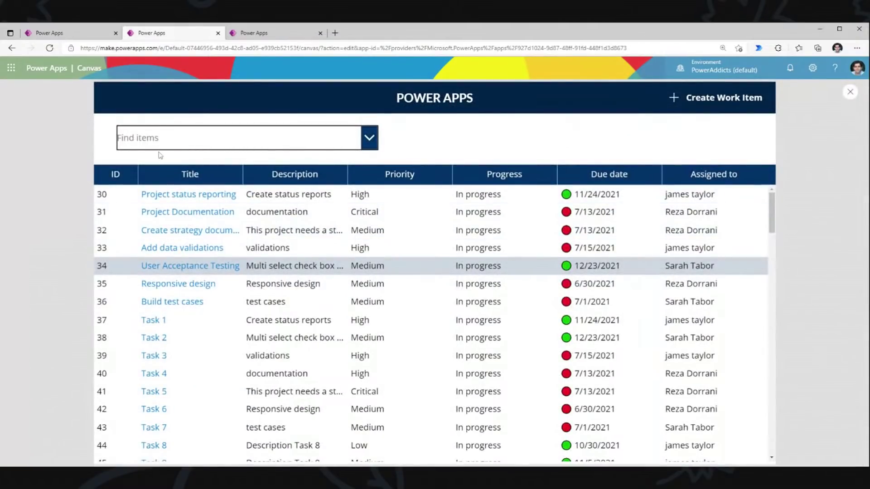
scroll(688, 334, down, 10)
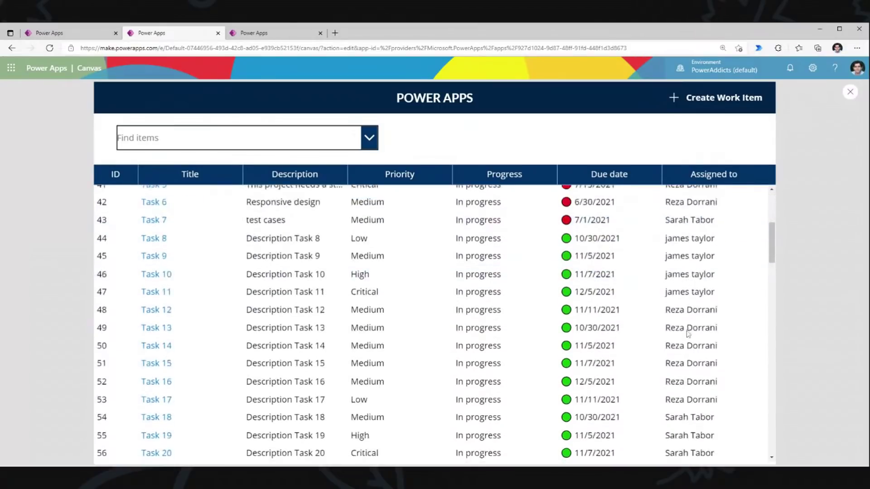
scroll(687, 335, up, 10)
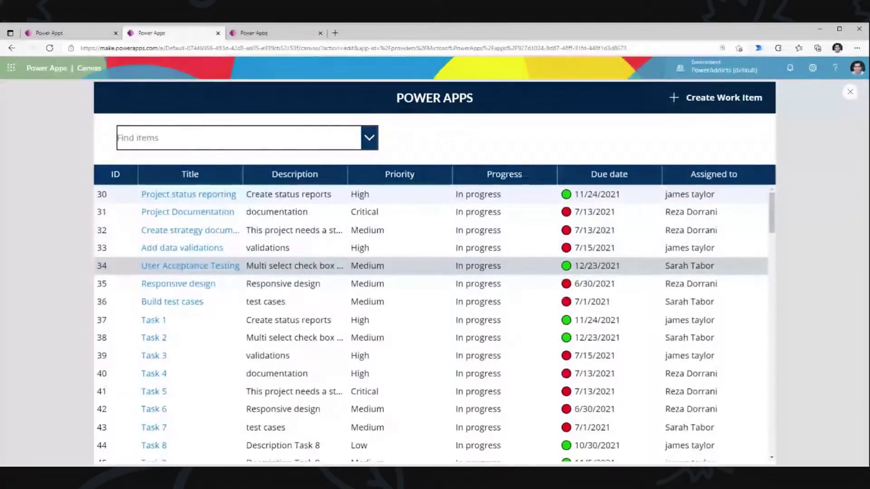
- Search the combo box for a person and select them, review the filtered table rows, and exit the preview
click(229, 142)
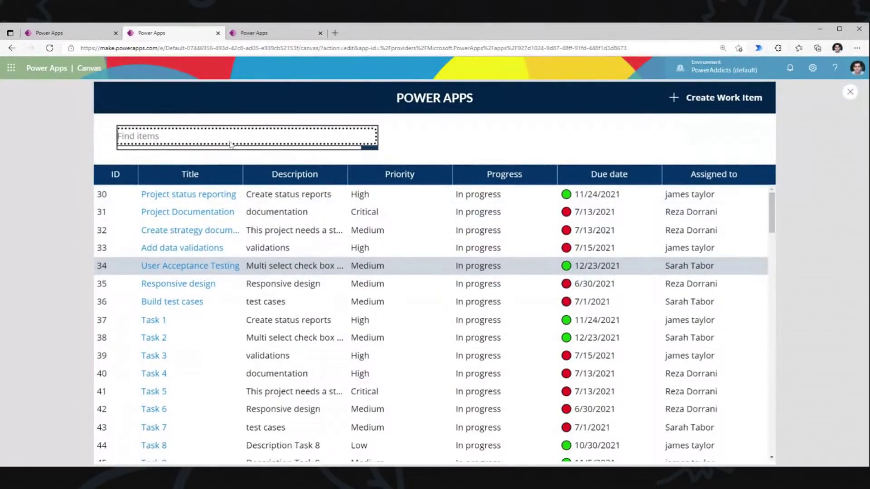
text(reza)
click(188, 160)
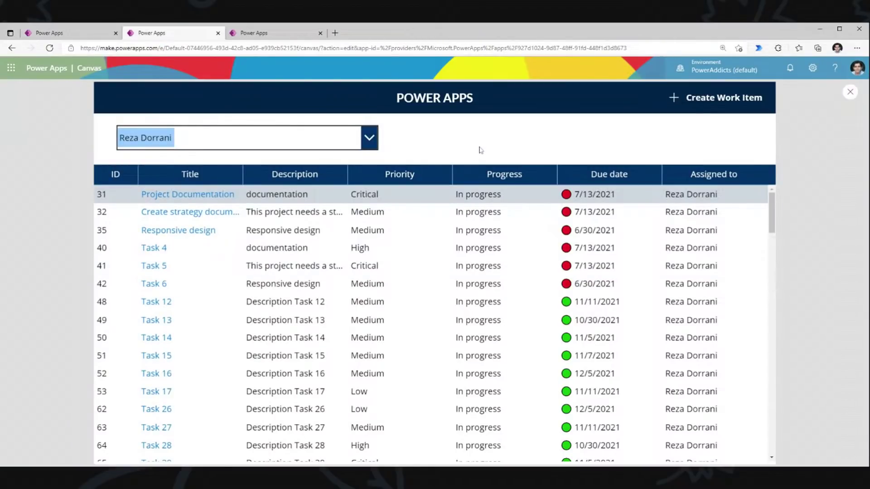
scroll(431, 337, down, 4)
scroll(431, 339, up, 4)
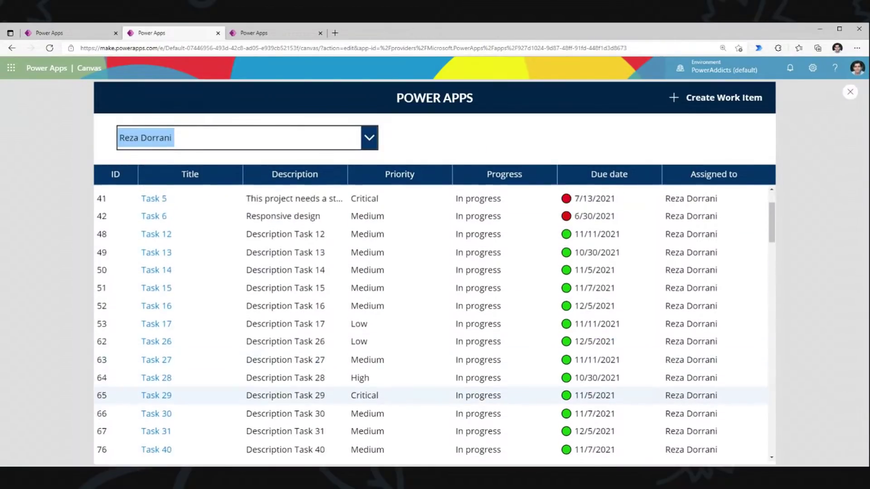
click(851, 92)
- Narrow the AssignedToControl combo box to a width of 320, making room beside it above the data table
click(385, 181)
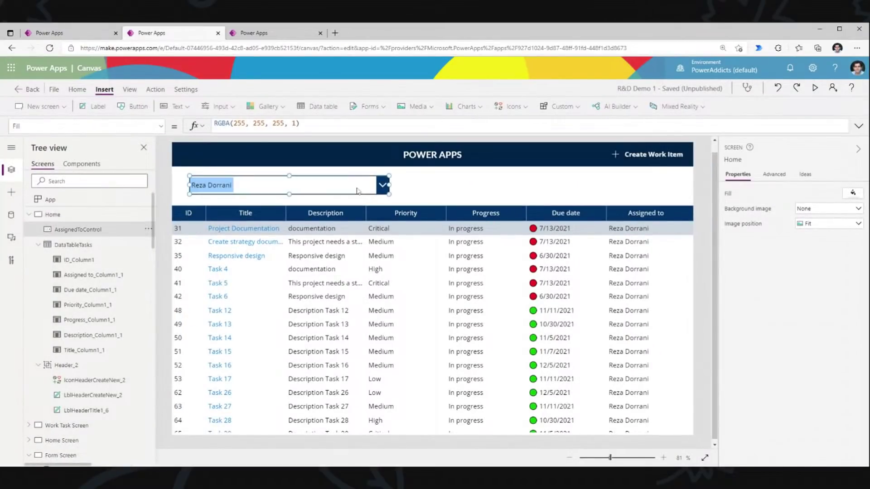
drag(389, 185, 312, 184)
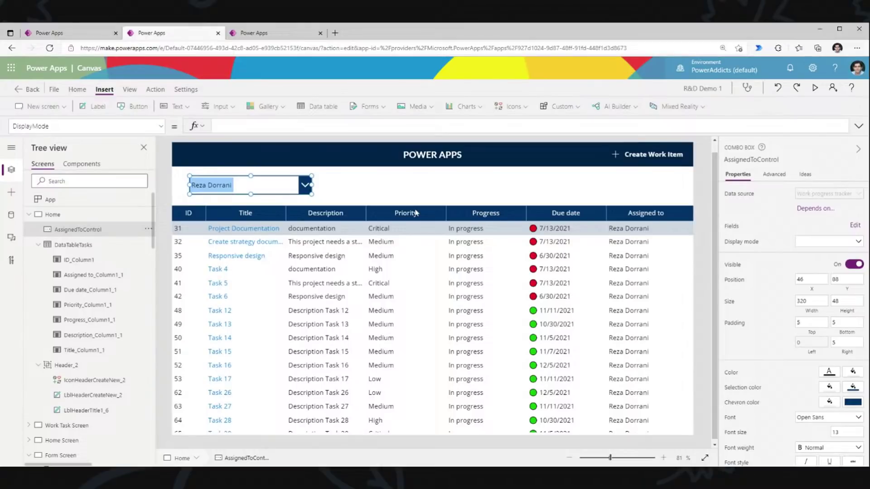
click(358, 190)
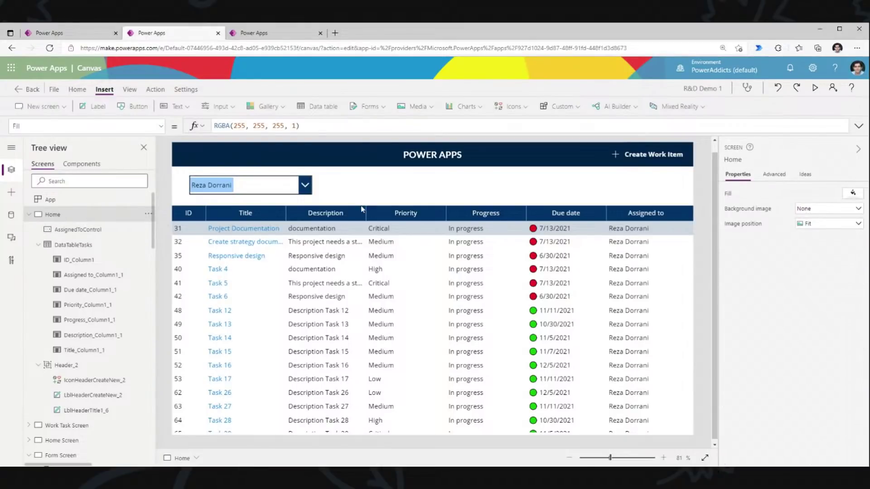
- Add a button beside the combo box at X 494, Y 88 and set its text to Reset
click(141, 111)
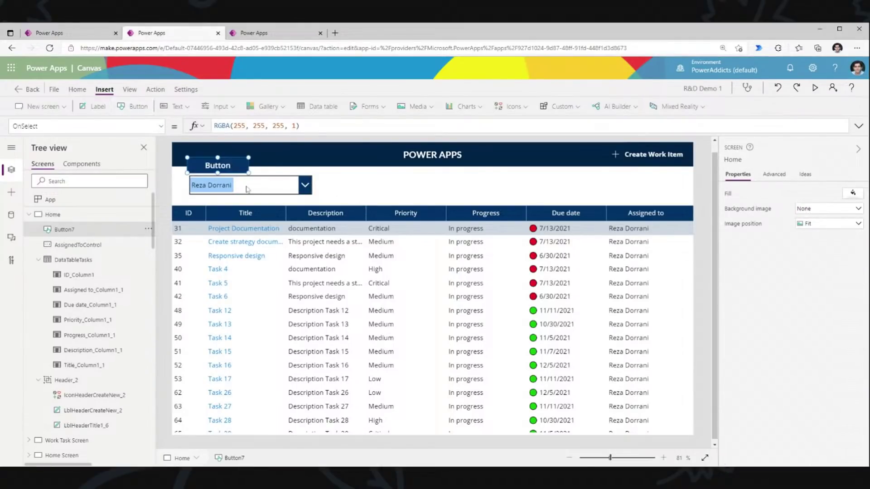
drag(224, 170, 396, 190)
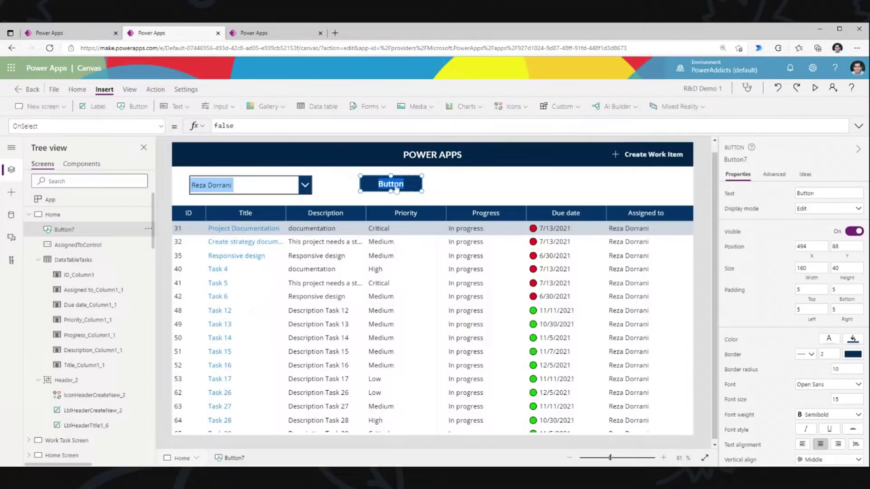
text(Reset)
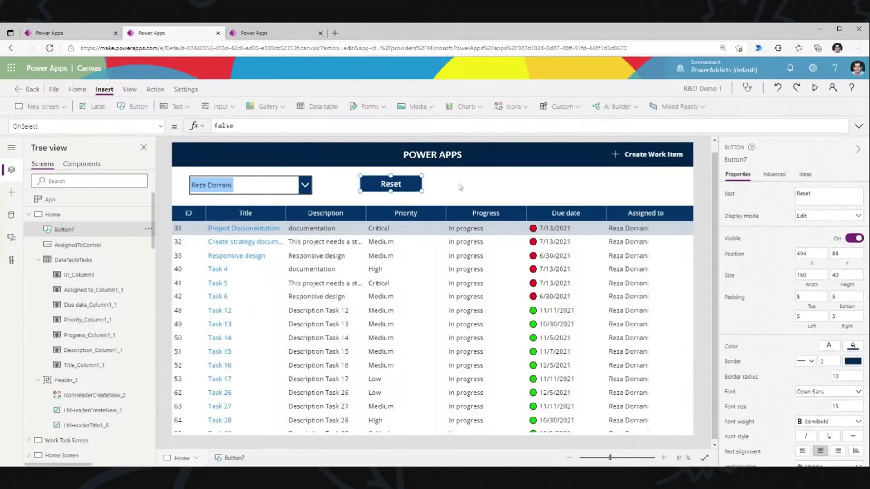
- Check the combo box's control name and set the Reset button's OnSelect formula to Reset(AssignedToControl)
click(252, 190)
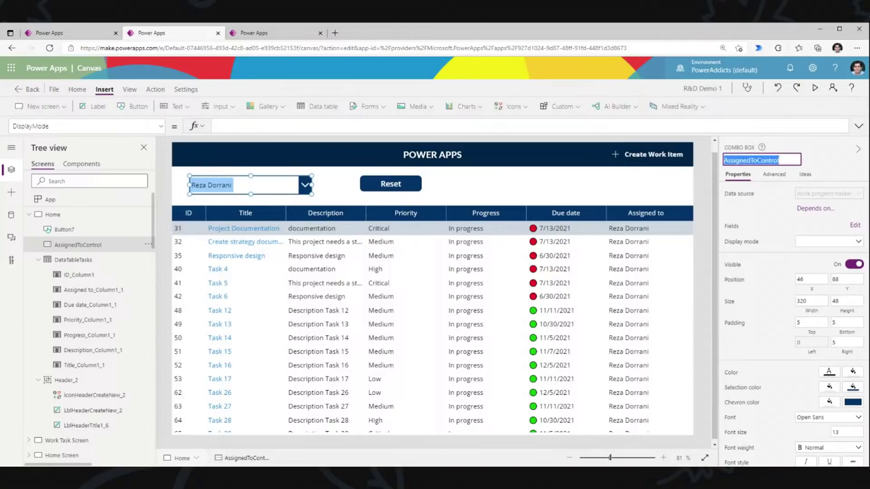
click(406, 186)
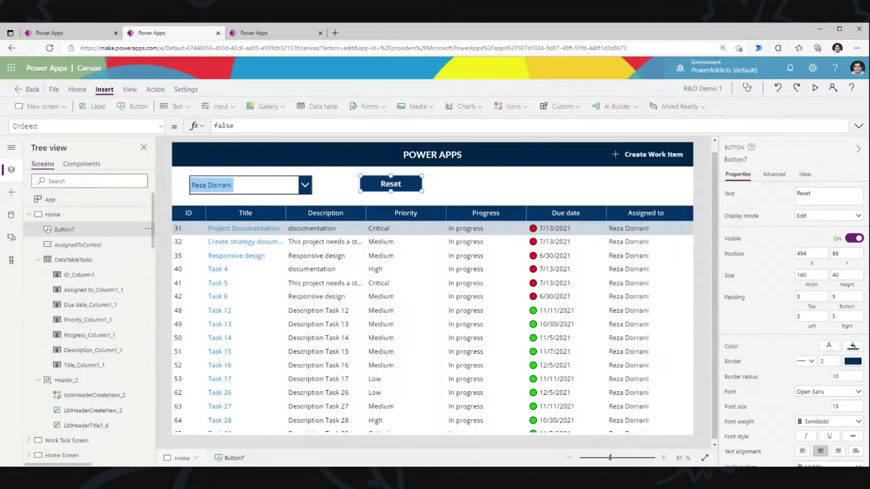
double_click(225, 126)
text(reset(AssignedToControl))
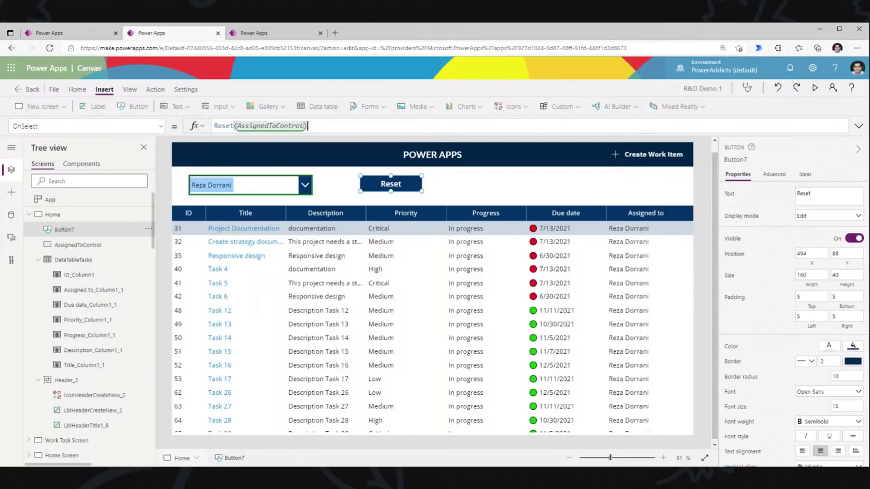
- Preview the app, test clearing the selected person with the Reset button, and exit the preview
click(814, 87)
click(380, 143)
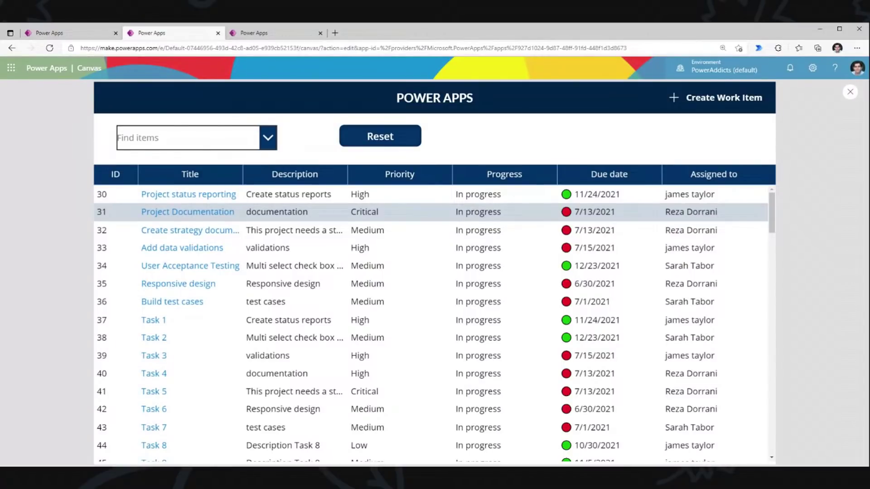
click(850, 92)
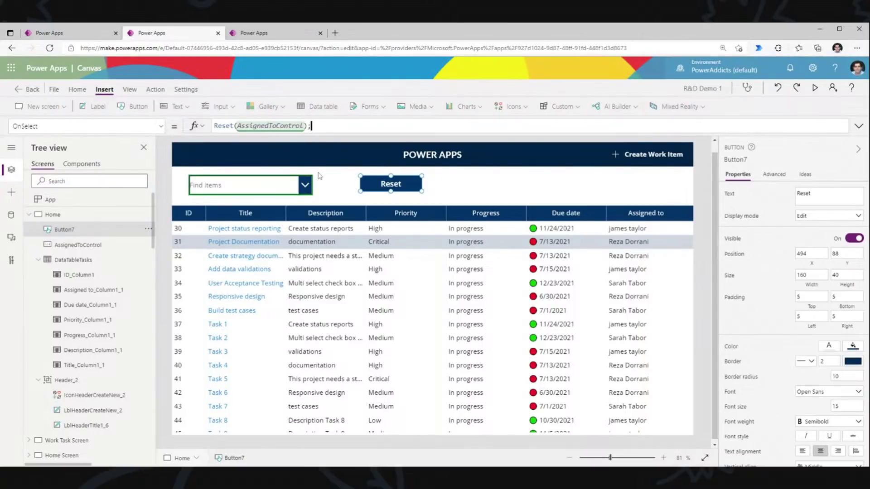
- Duplicate the AssignedToControl combo box and place the copy on the far side of the Reset button at X 819, Y 91
click(269, 193)
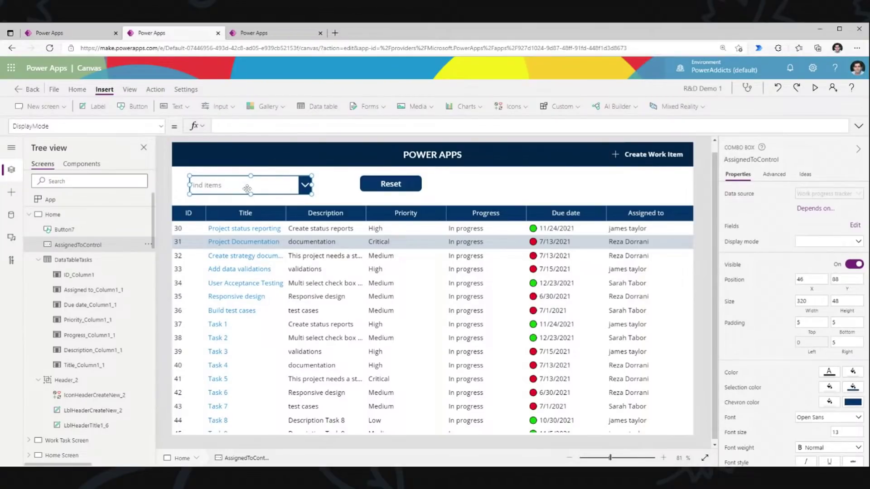
key(ctrl+v)
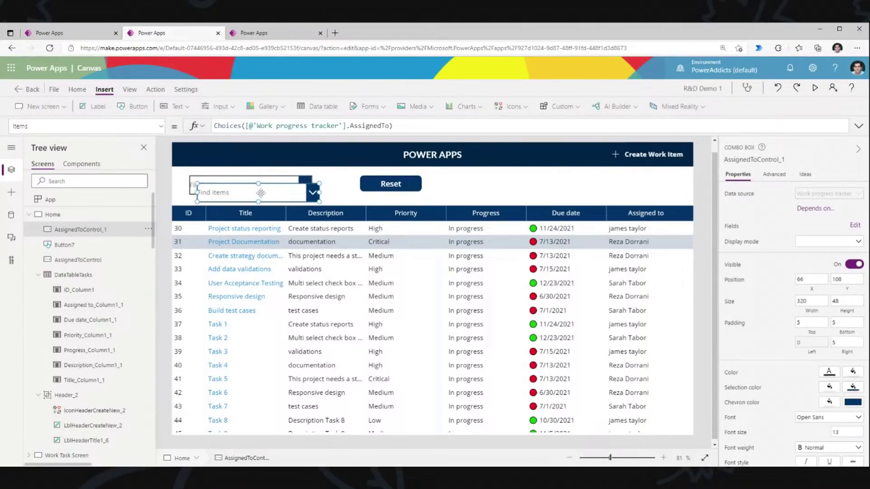
drag(257, 191, 552, 185)
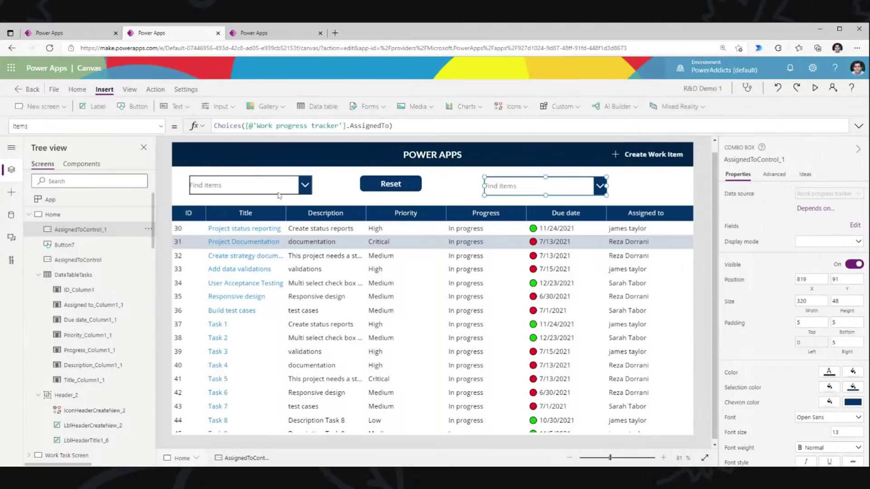
- Set the Reset property of both combo boxes to varReset and check the property on the original one
click(270, 183)
shift+click(532, 186)
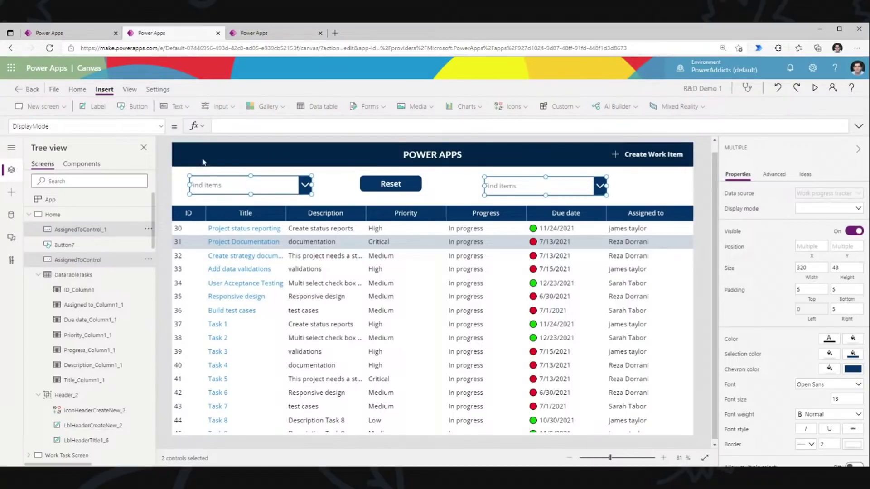
click(91, 126)
text(Reset)
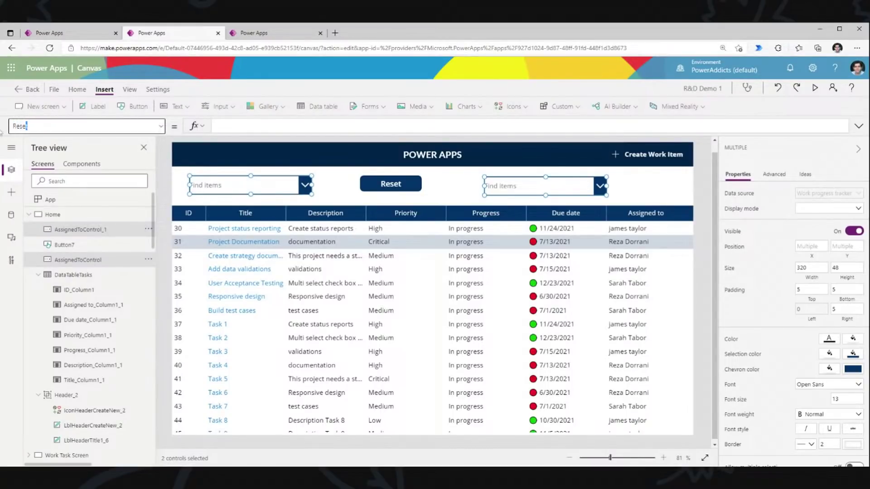
key(Tab)
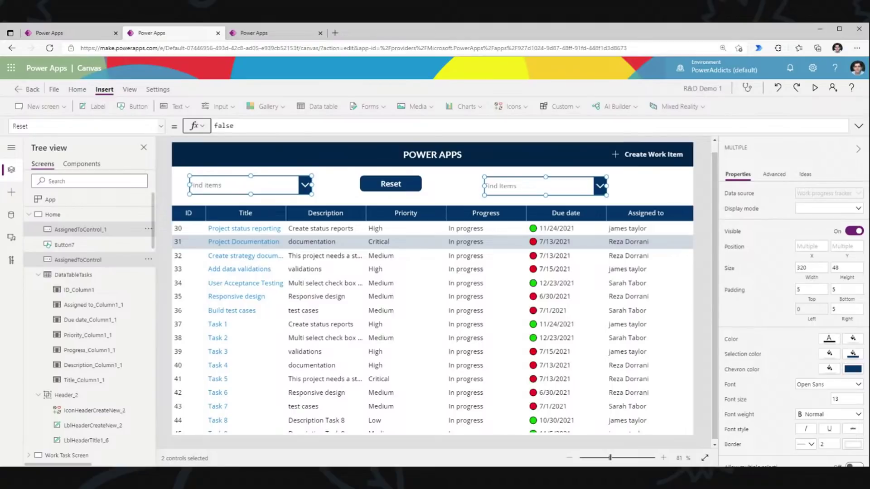
key(Tab)
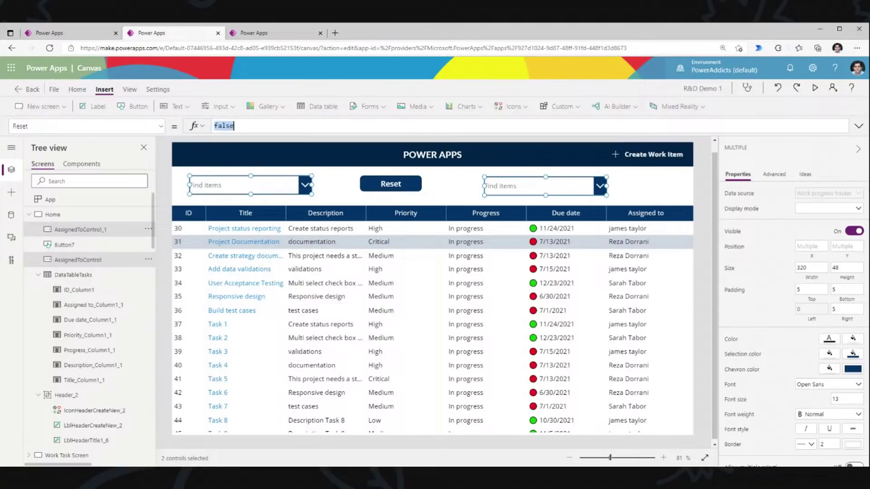
text(varRese)
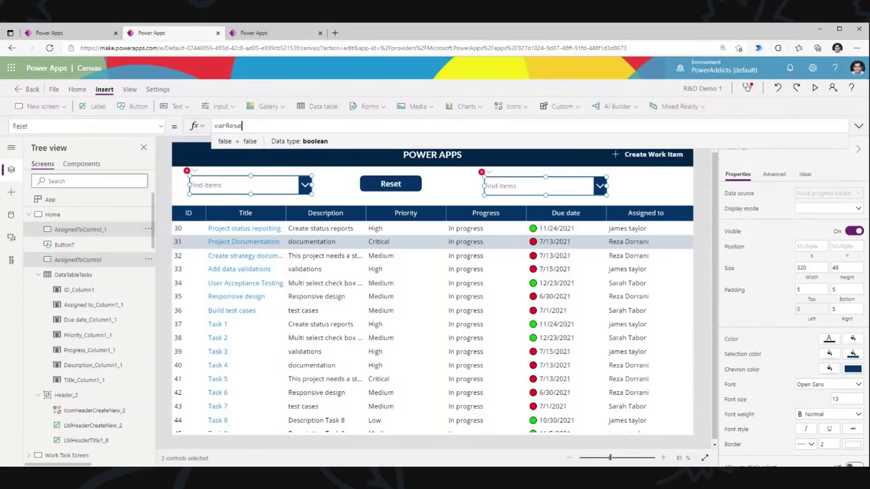
text(t)
click(318, 173)
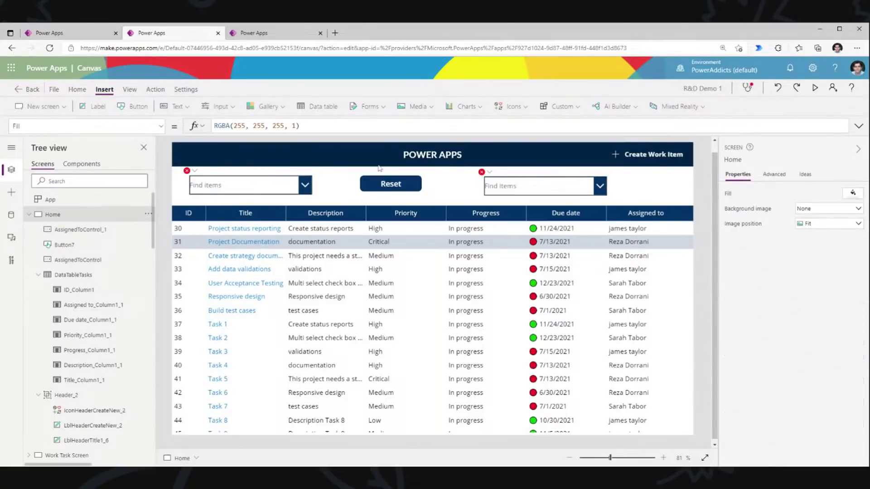
click(221, 185)
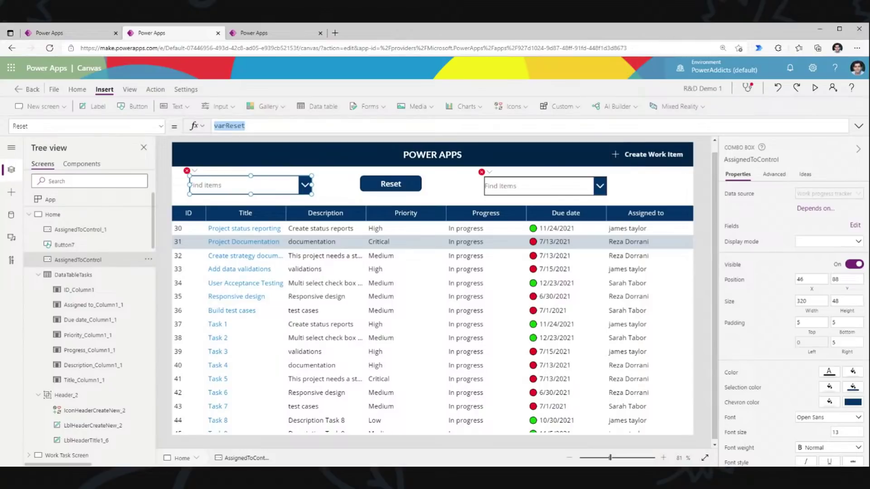
click(324, 171)
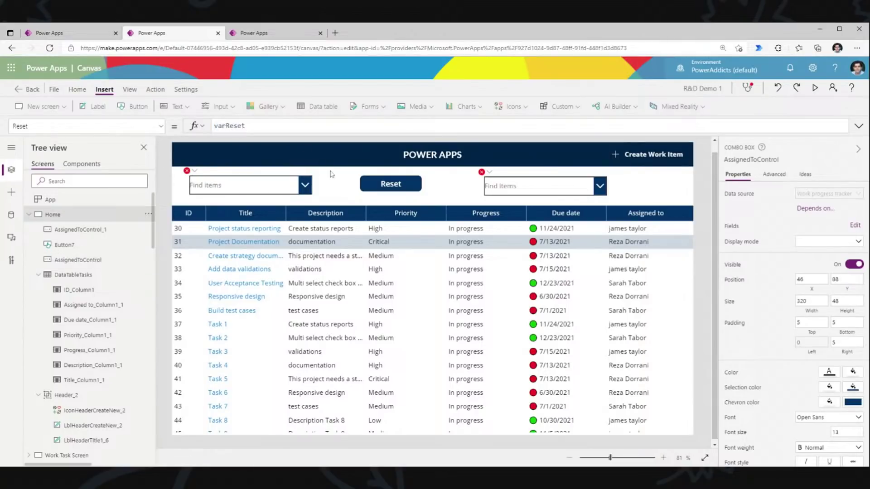
- Replace the Reset button's OnSelect formula with Set(varReset,false); as its first statement
click(382, 186)
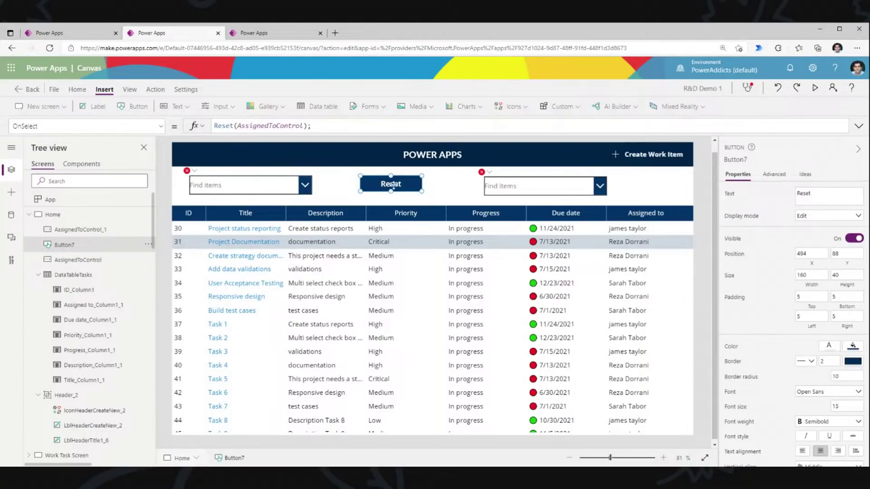
drag(311, 126, 212, 126)
text(Set()
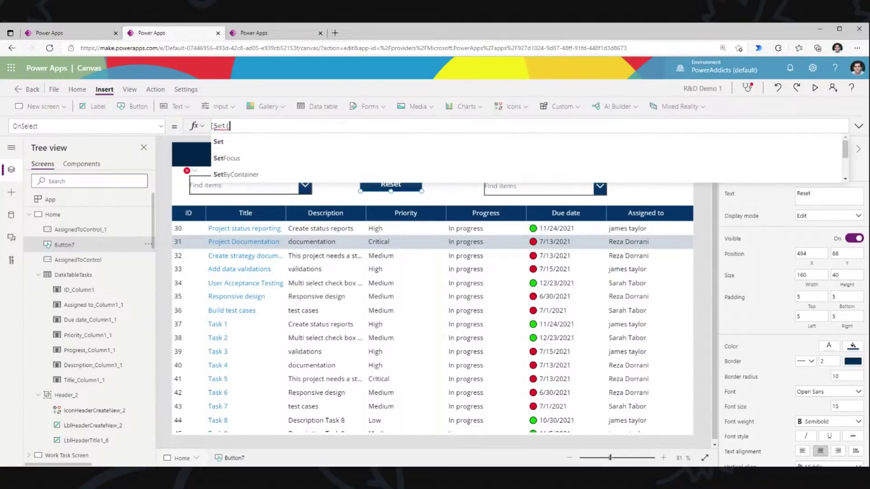
text(varReset,true)
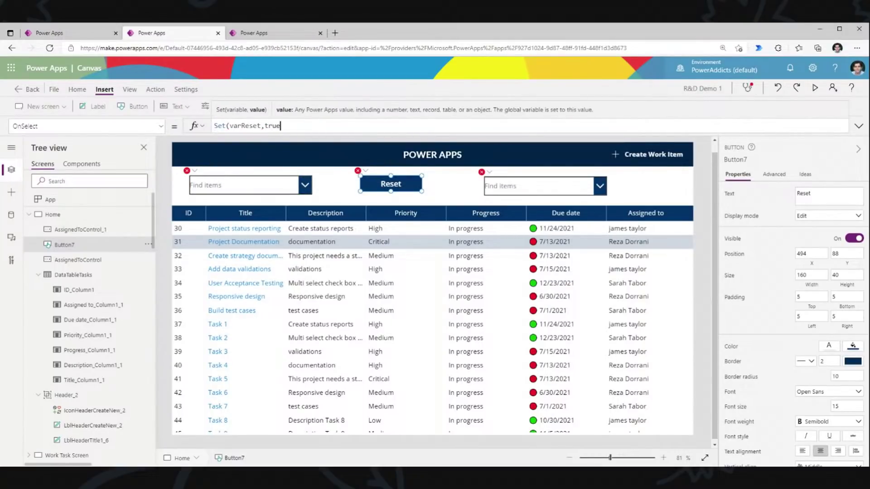
key(BackSpace)
key(BackSpace)
key(BackSpace)
key(BackSpace)
text(false);varReset)
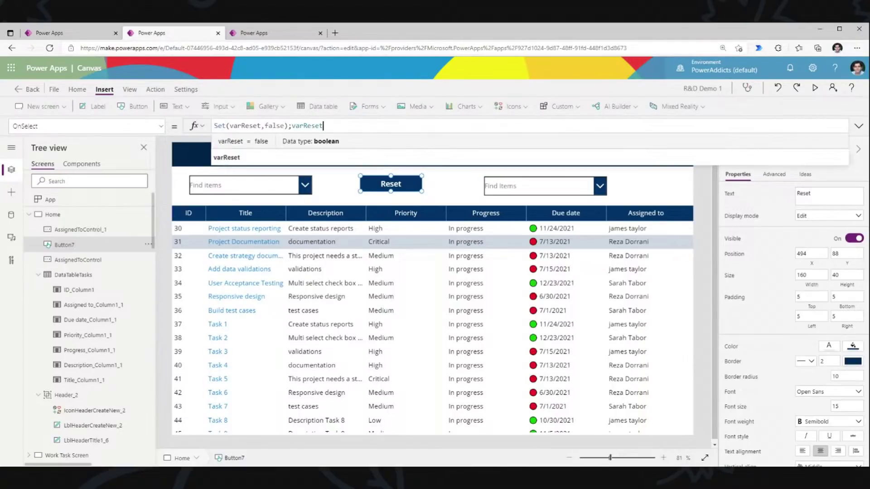
- Complete the Reset button's OnSelect formula with a second statement, Set(varReset,true), after the first Set call
key(ctrl+shift+Left)
key(shift+Home)
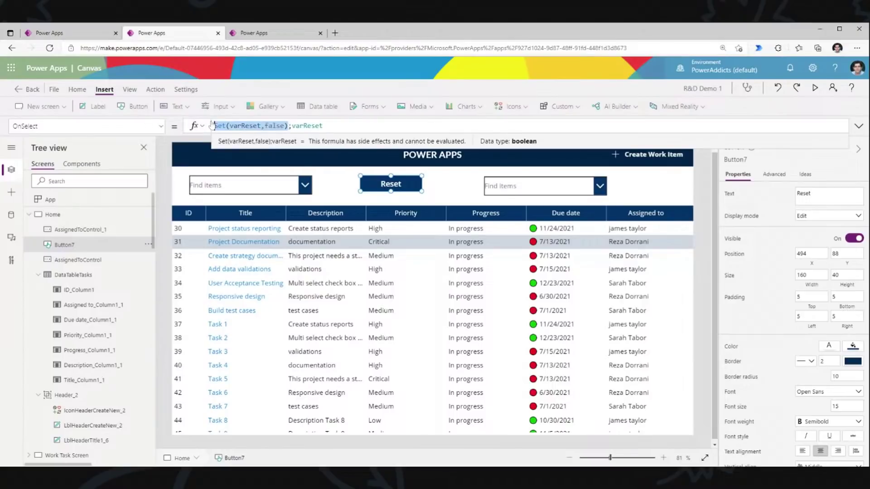
key(End)
key(ctrl+shift+Left)
text(Set(varReset,false))
key(Left)
key(ctrl+shift+Left)
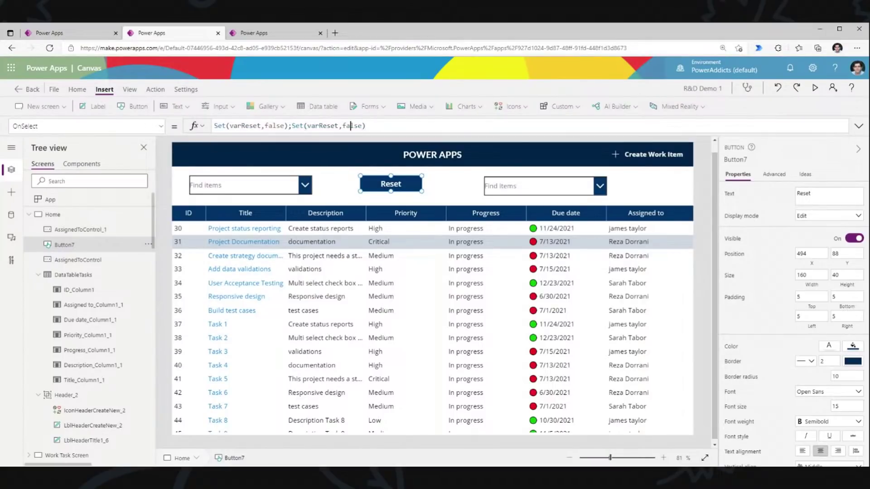
text(true)
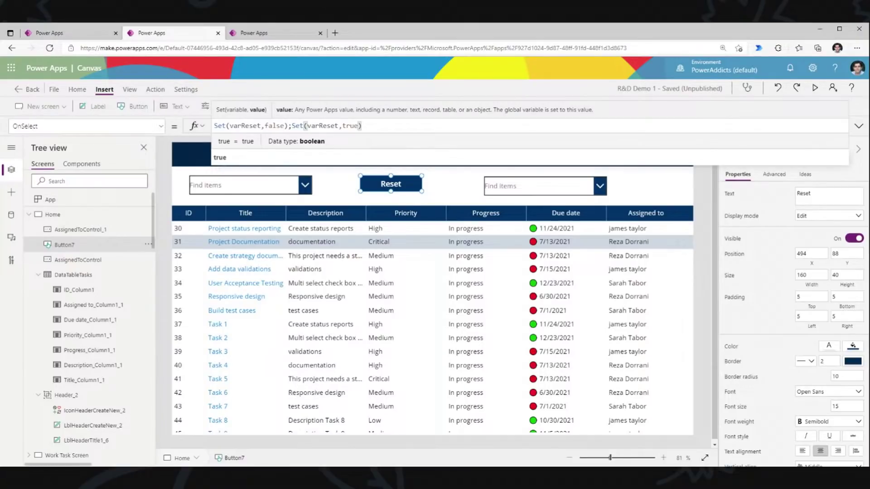
- Append a Set(varReset,true) statement, separated by a semicolon, after the ClearCollect call in the App object's OnStart formula
key(Escape)
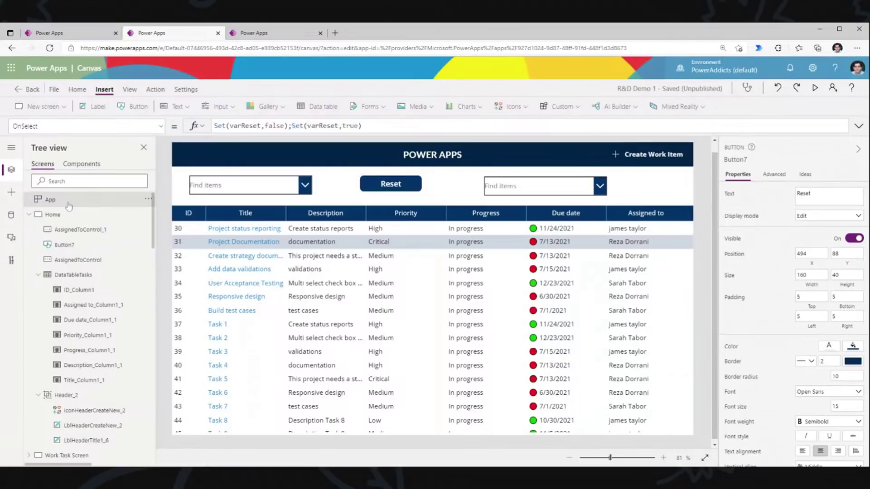
click(69, 205)
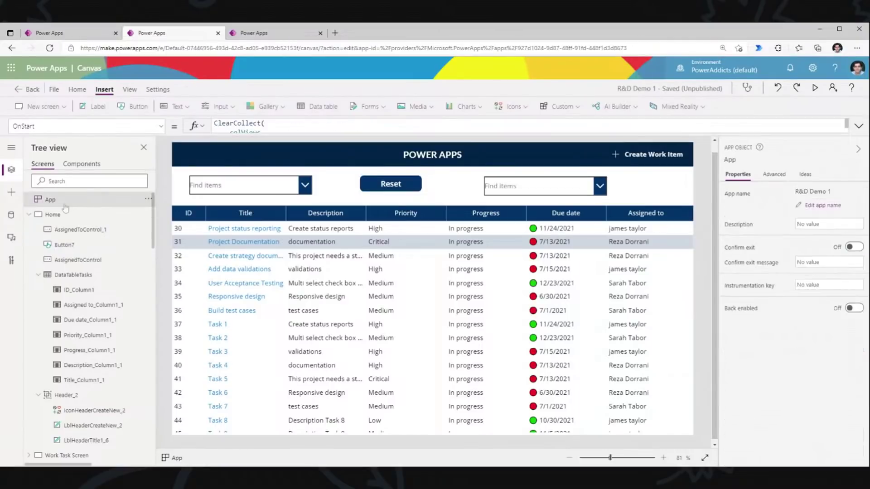
click(858, 127)
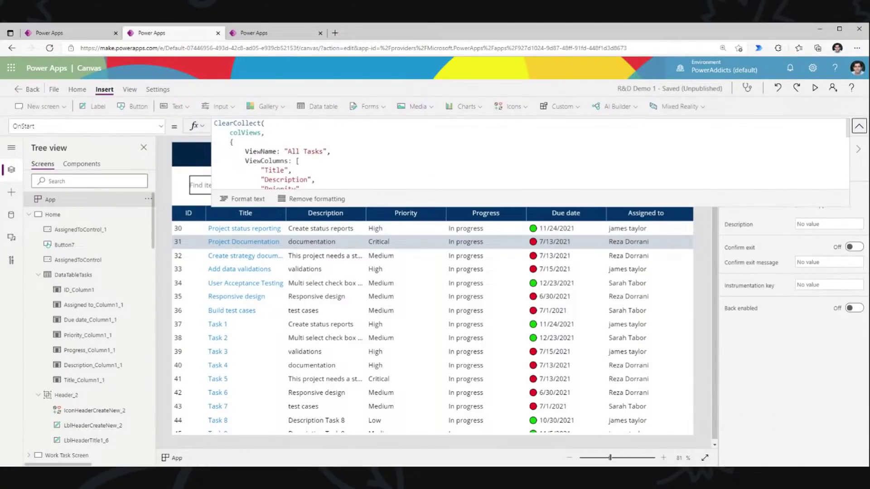
click(237, 381)
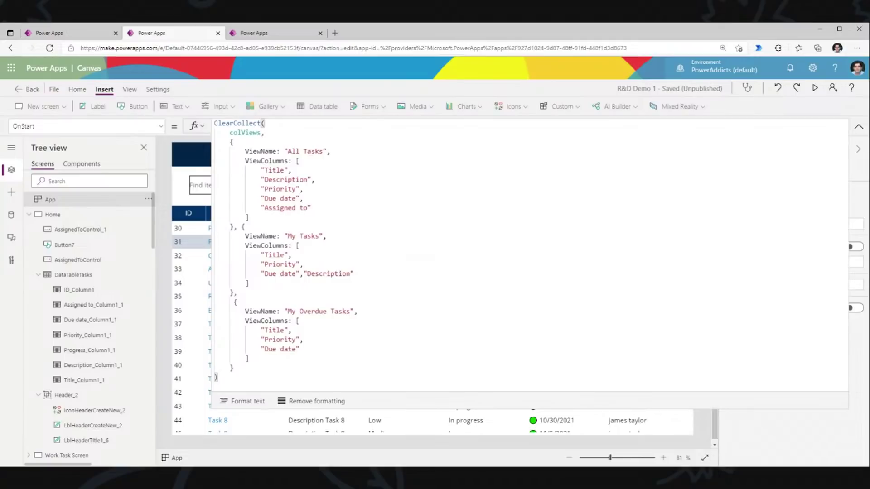
text(;)
text(Set(varReset,true))
click(859, 127)
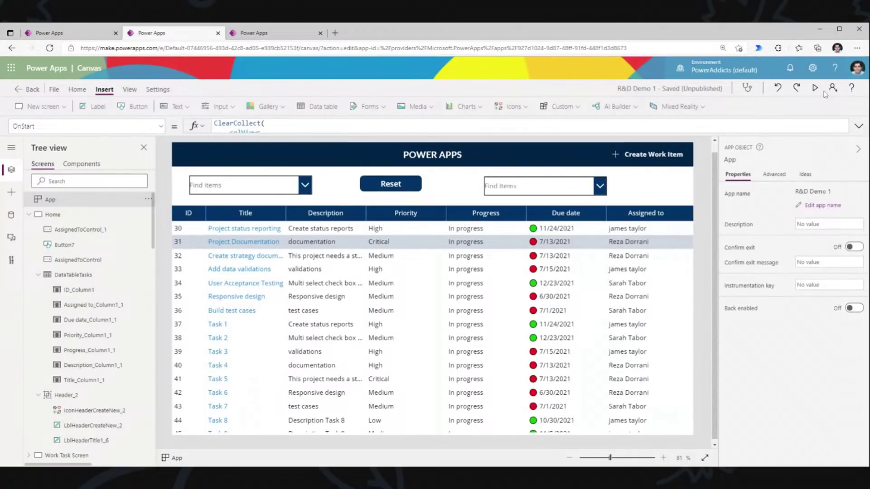
- Preview the app, pick a person in each of the two combo boxes, test the Reset button, and exit the preview
click(815, 88)
click(208, 145)
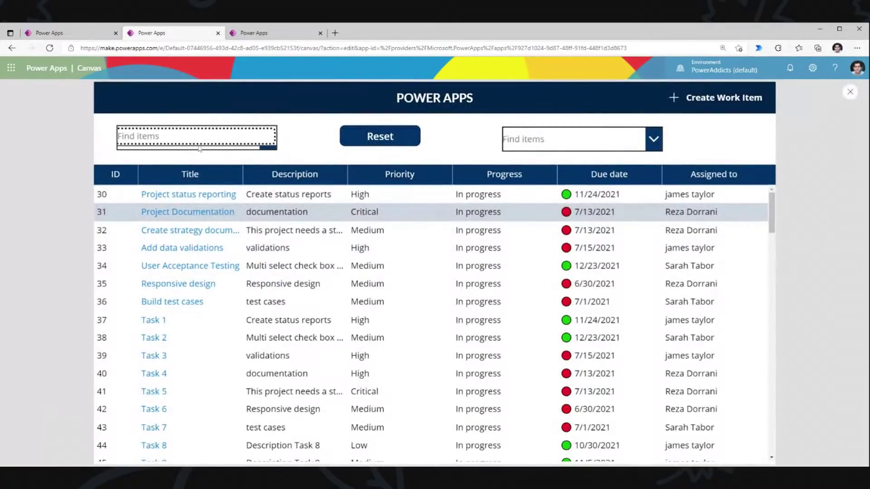
text(reza)
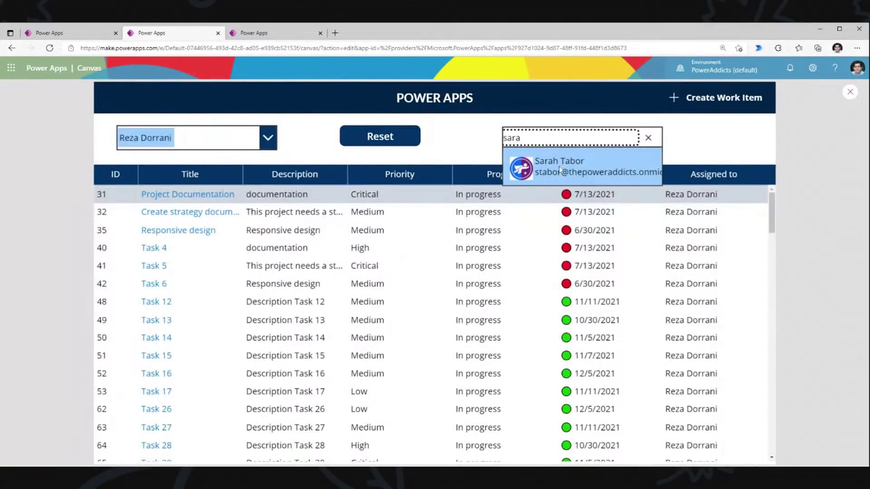
click(561, 168)
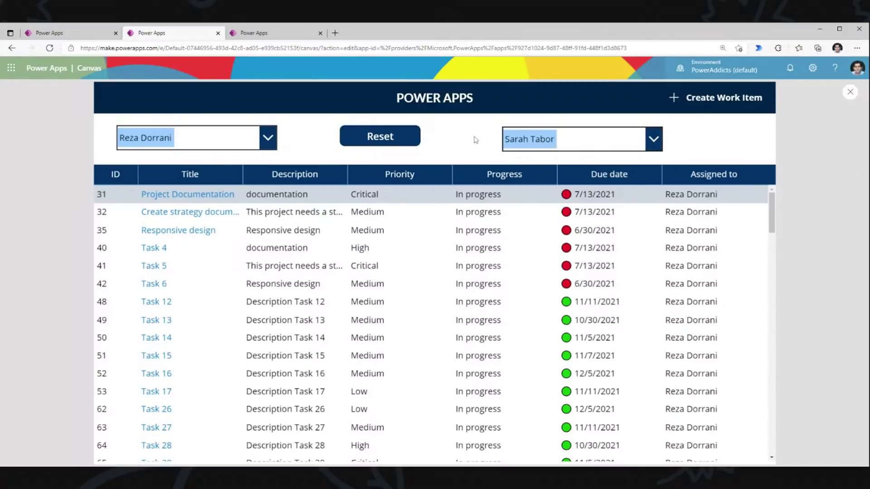
click(372, 142)
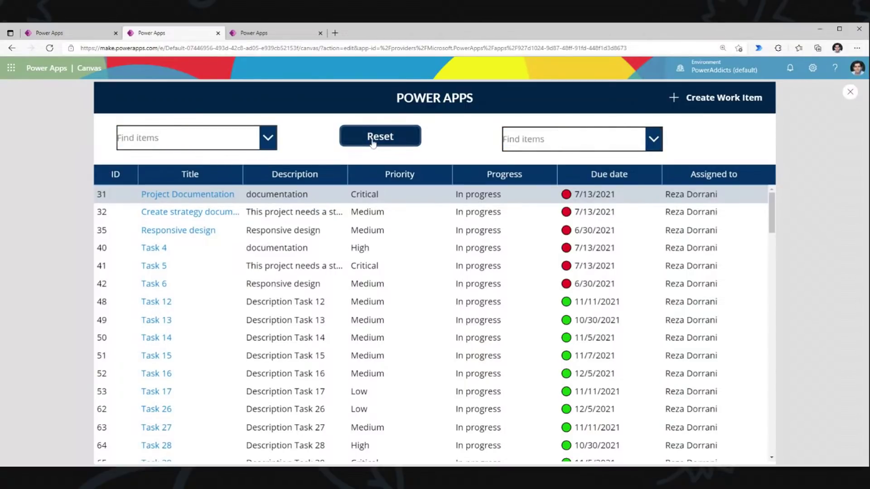
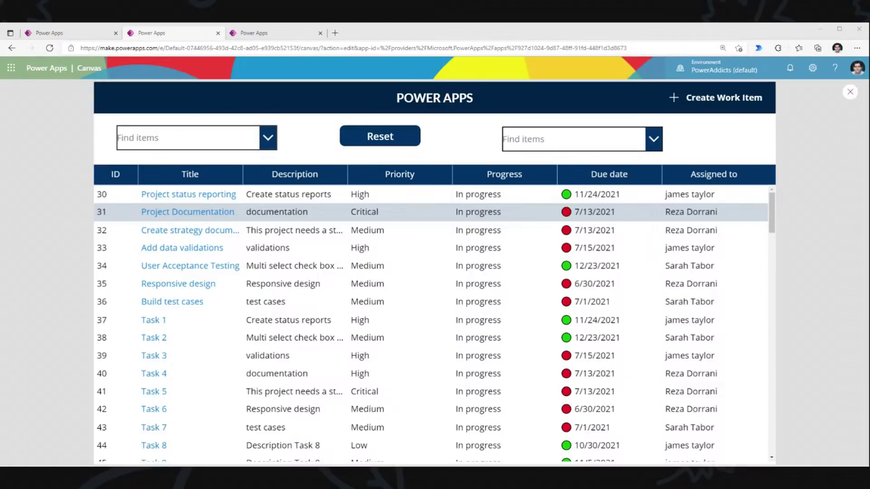
click(189, 194)
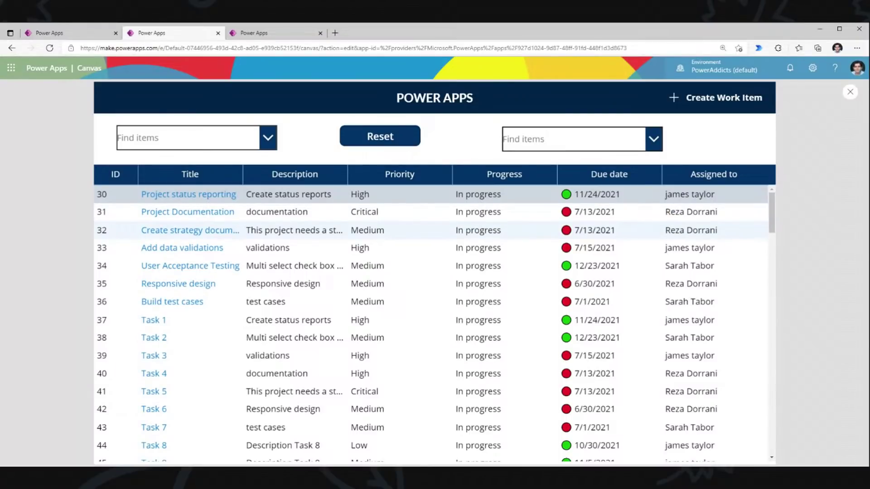
click(851, 92)
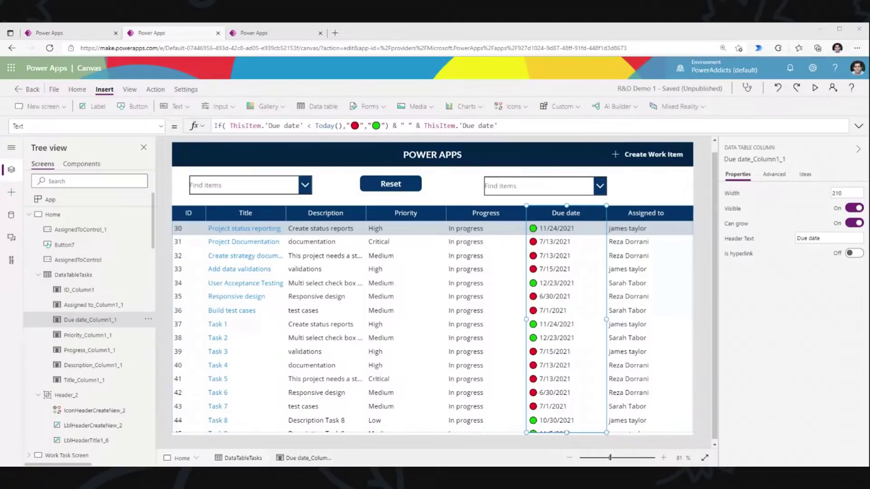
- Insert a heart symbol and a space before POWER APPS in the header title's text, and select the Due date column
click(411, 154)
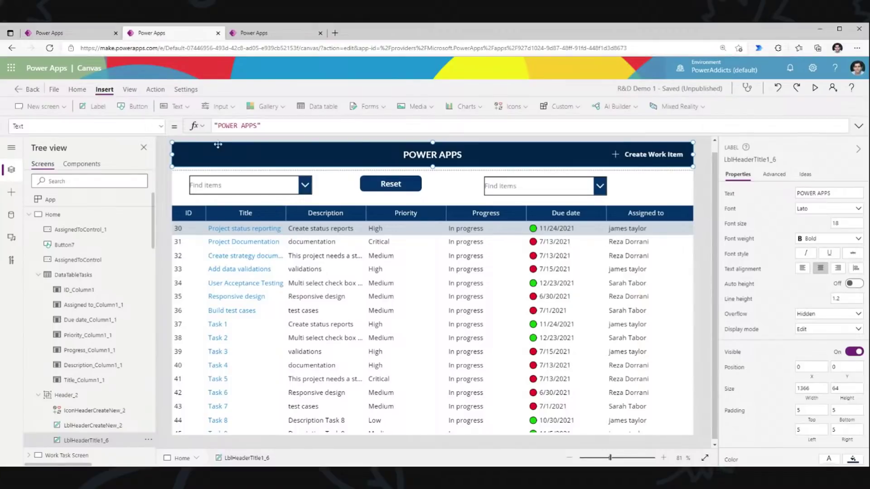
click(219, 127)
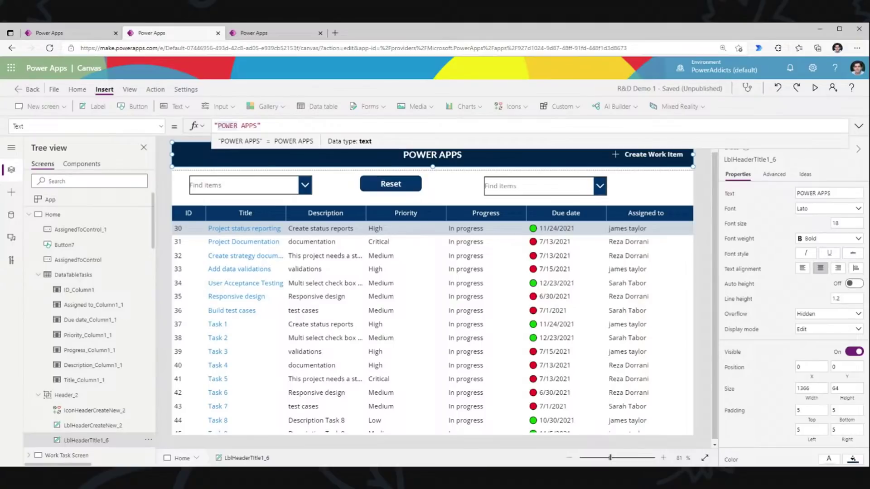
text(heart)
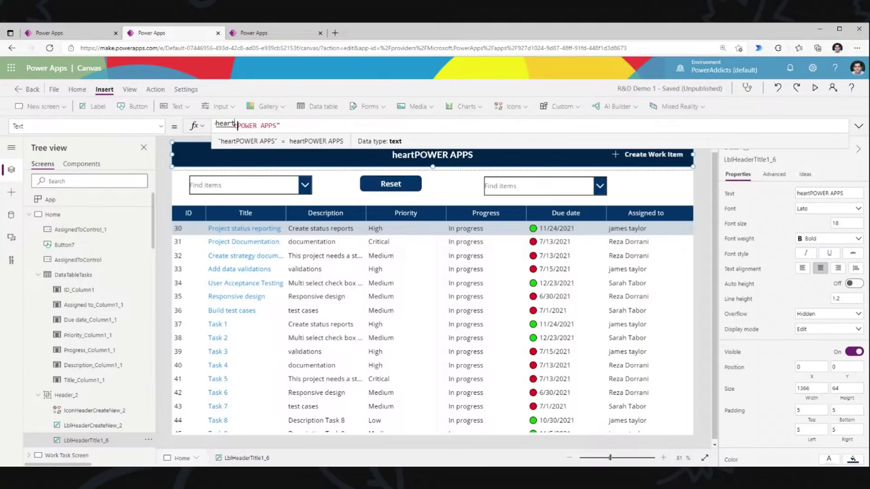
key(Return)
key(End)
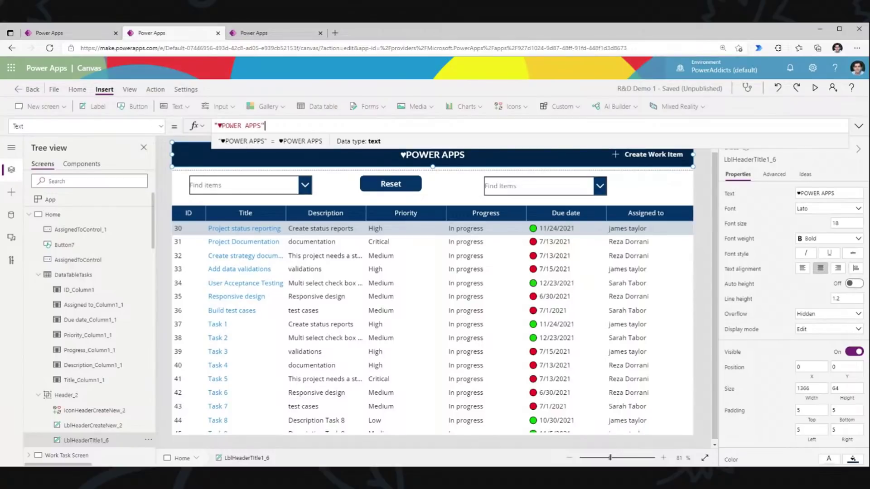
key(Home)
key(Right)
key(Right)
click(413, 169)
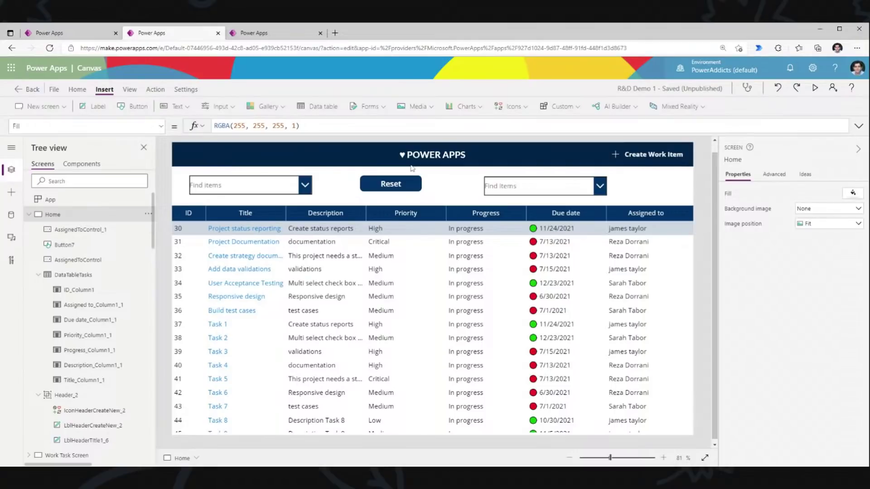
click(539, 270)
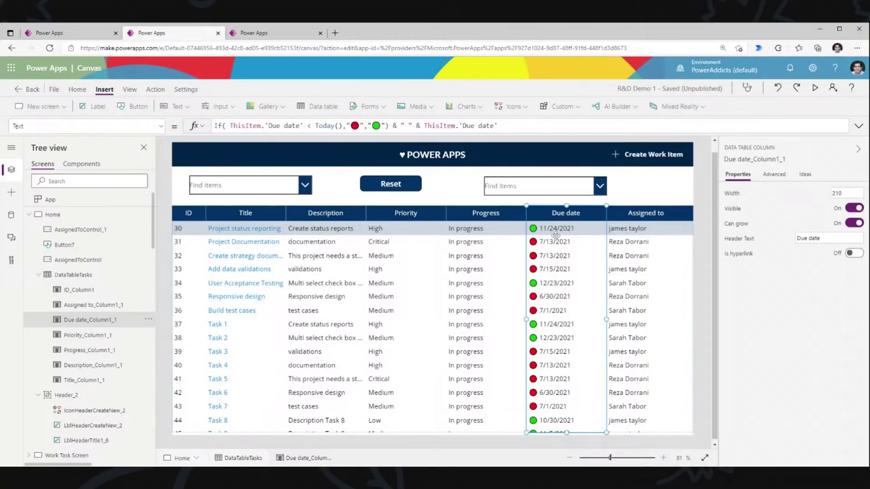
- Rename the app to "R&D Demo 1 ♥" in its general settings and close the settings
click(185, 90)
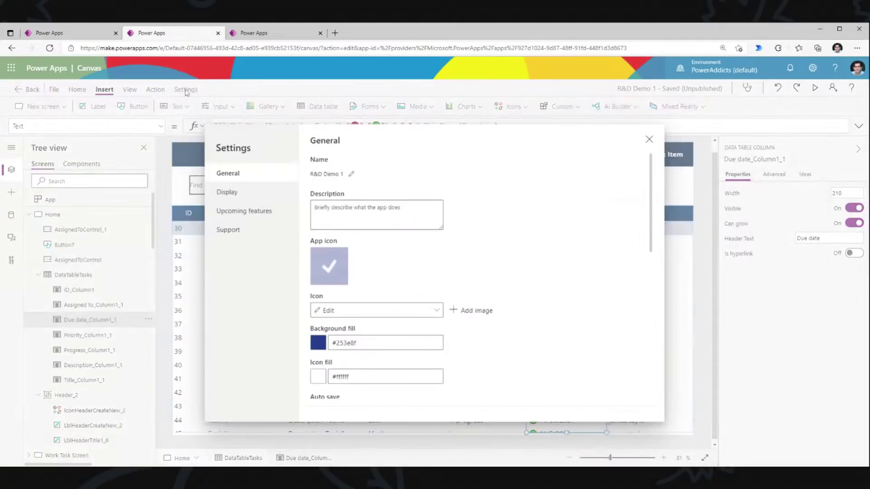
click(351, 174)
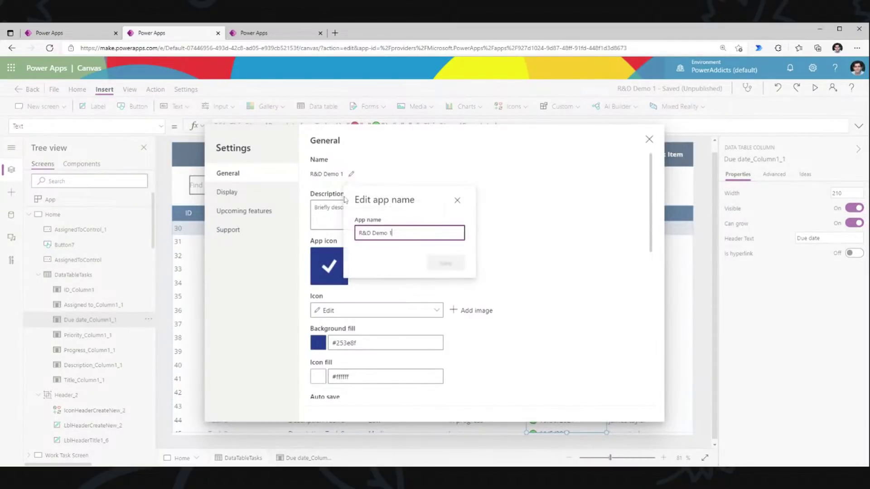
text(hea)
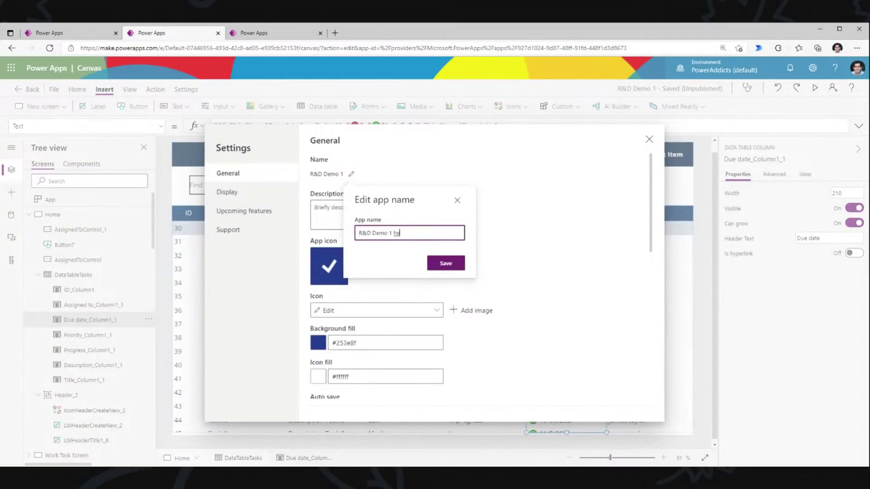
key(BackSpace)
key(BackSpace)
key(BackSpace)
key(BackSpace)
click(449, 263)
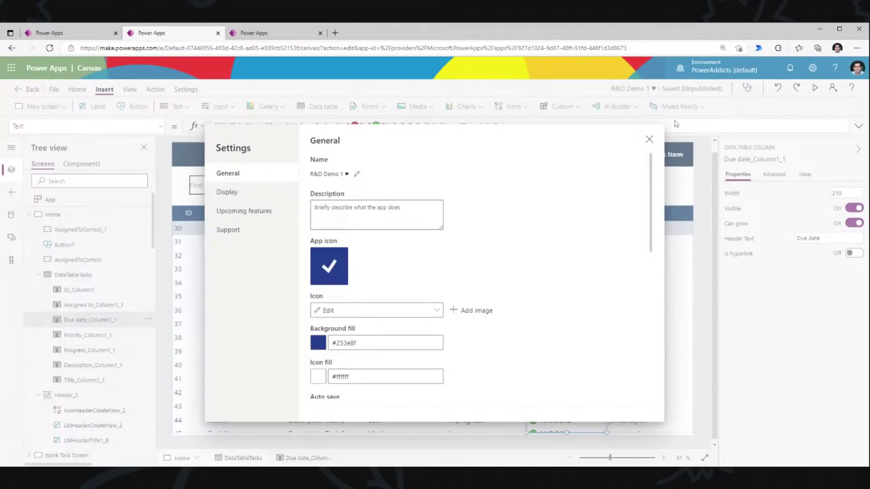
click(649, 139)
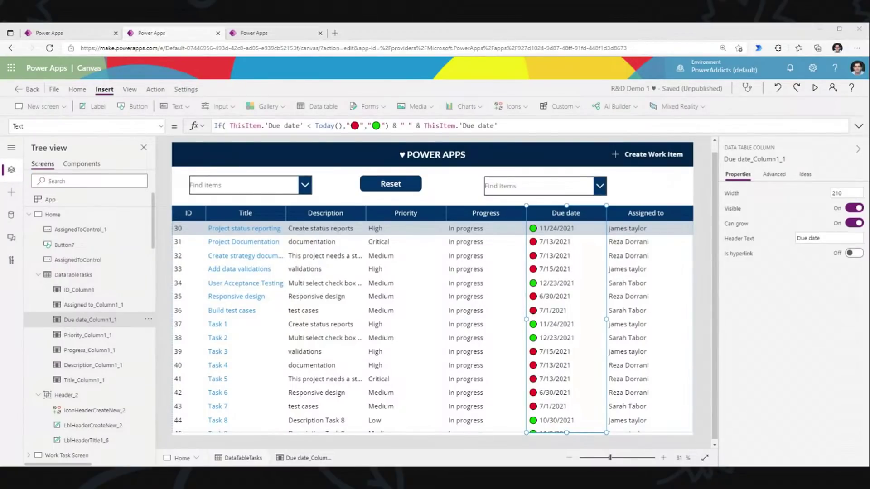
- Delete the closing parenthesis at the end of the Items formula of DataTableTasks
click(99, 365)
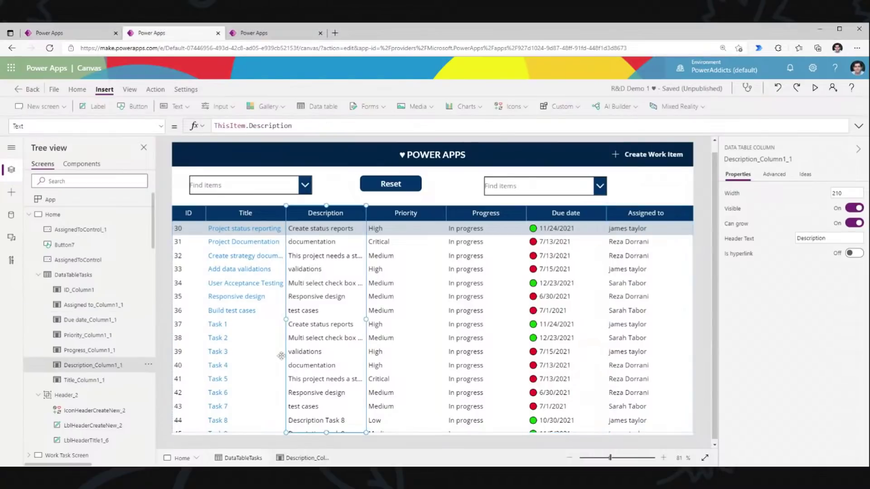
click(65, 275)
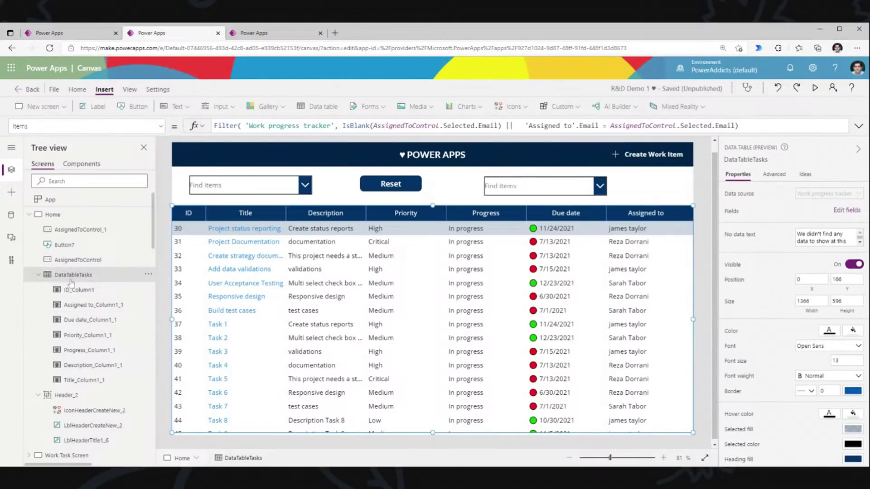
click(741, 126)
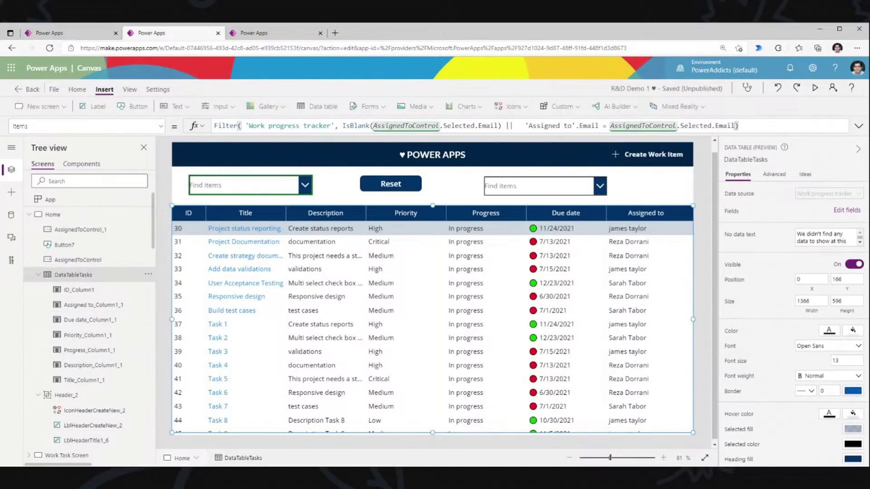
key(BackSpace)
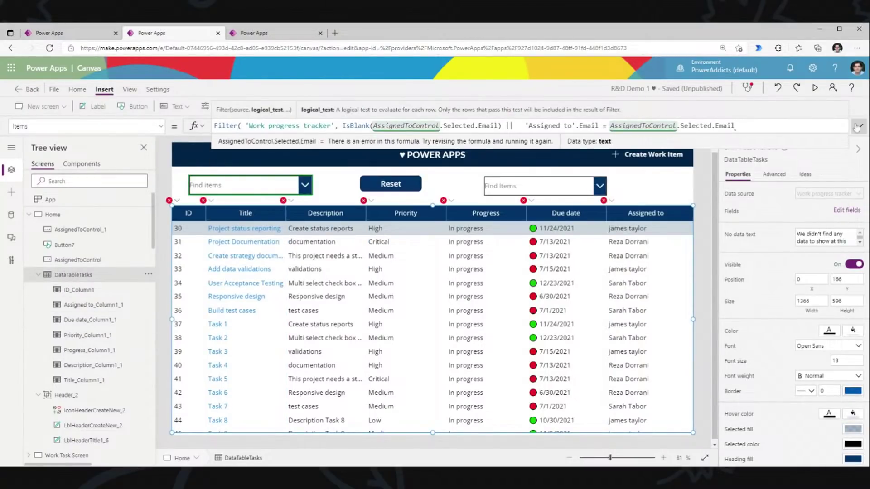
click(858, 126)
click(859, 126)
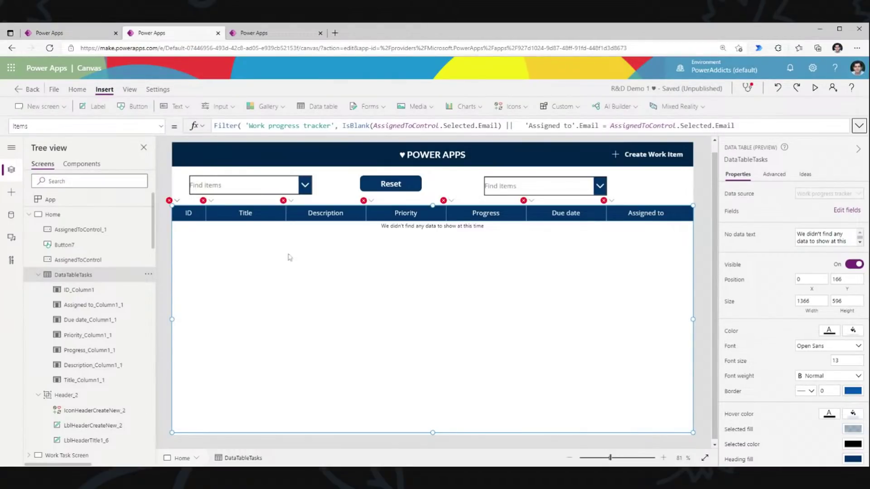
- Open the faulty formula from the error marker above the ID column and select DataTableTasks
click(252, 246)
click(192, 234)
click(245, 237)
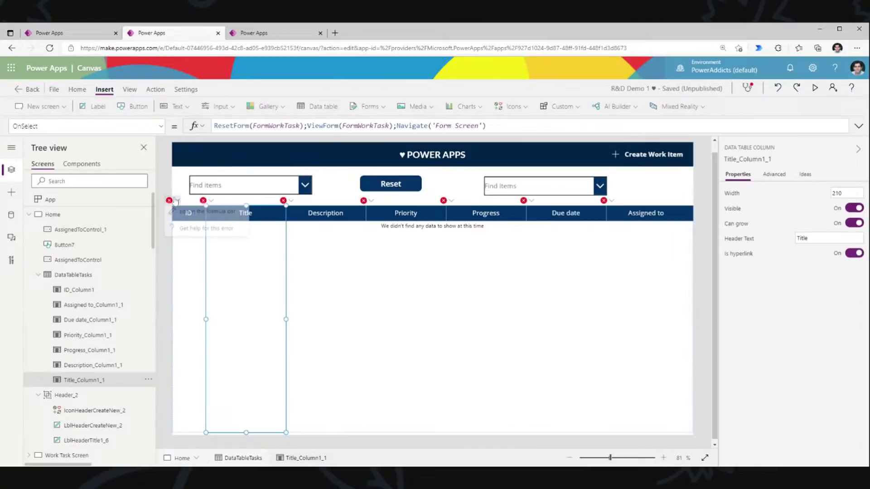
click(202, 227)
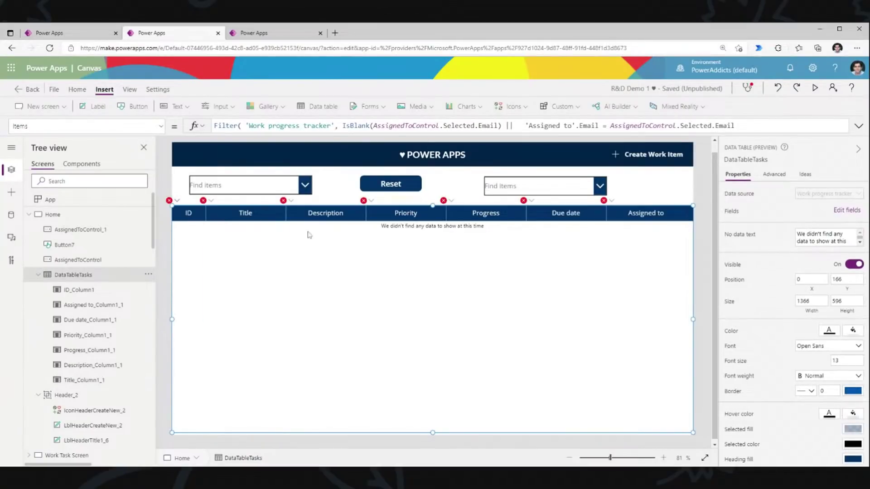
click(298, 283)
click(68, 274)
- Examine the Items formula of DataTableTasks in the enlarged editor, checking the Filter source, the IsBlank test and the formula's end
click(858, 126)
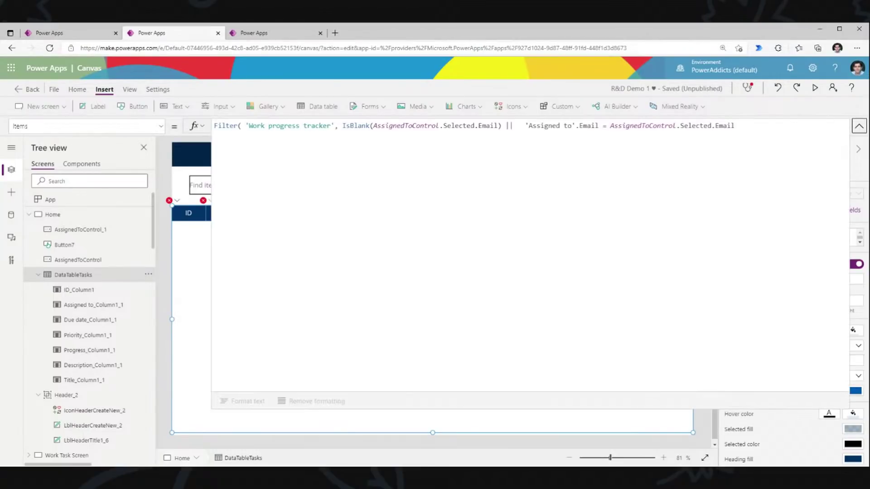
click(303, 126)
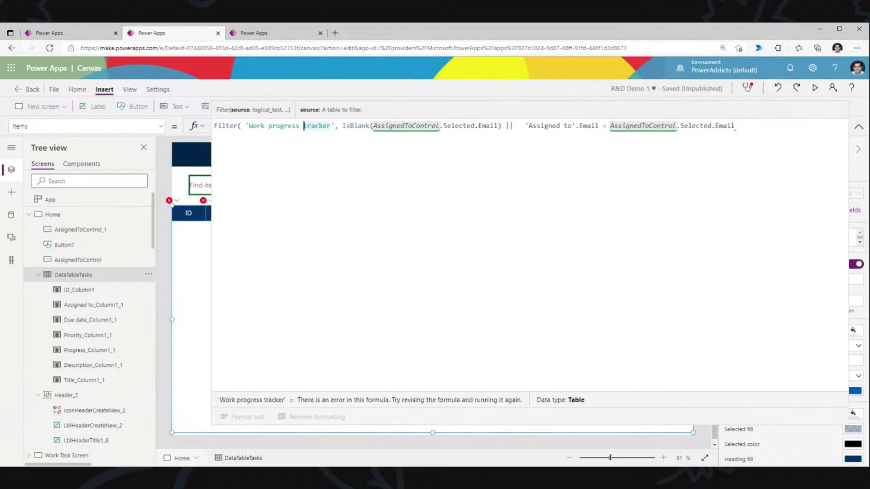
click(382, 126)
click(736, 126)
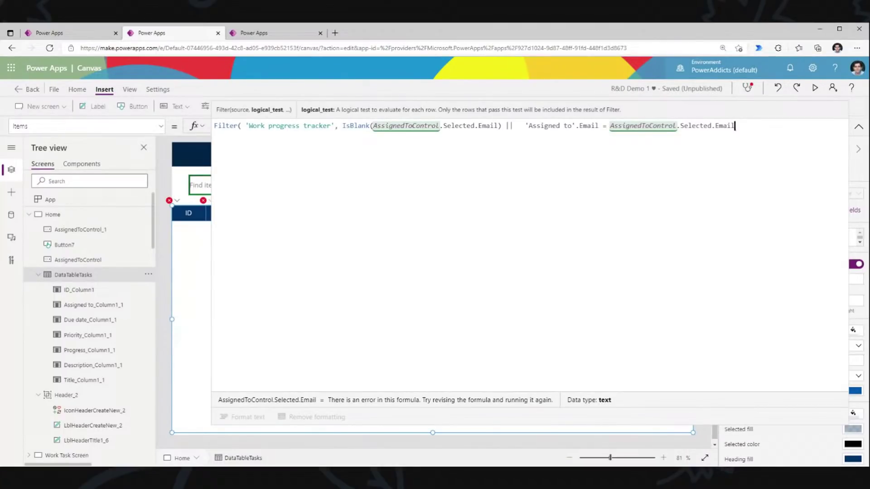
click(859, 127)
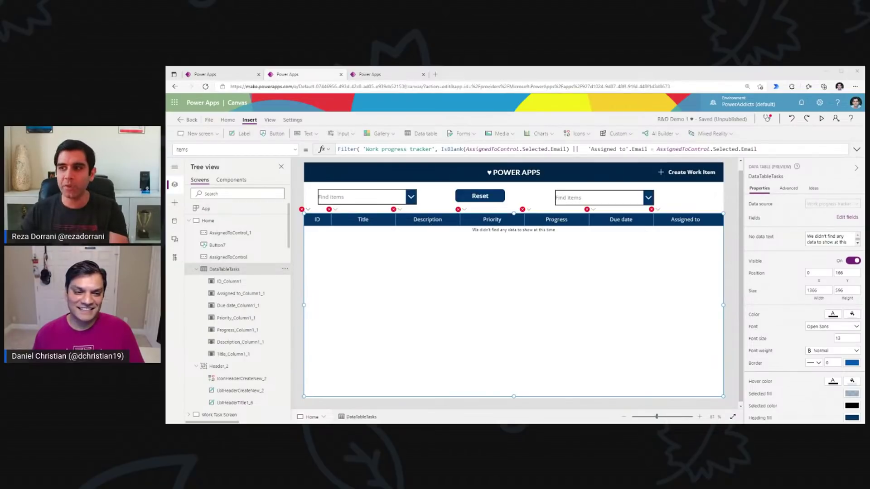
click(757, 149)
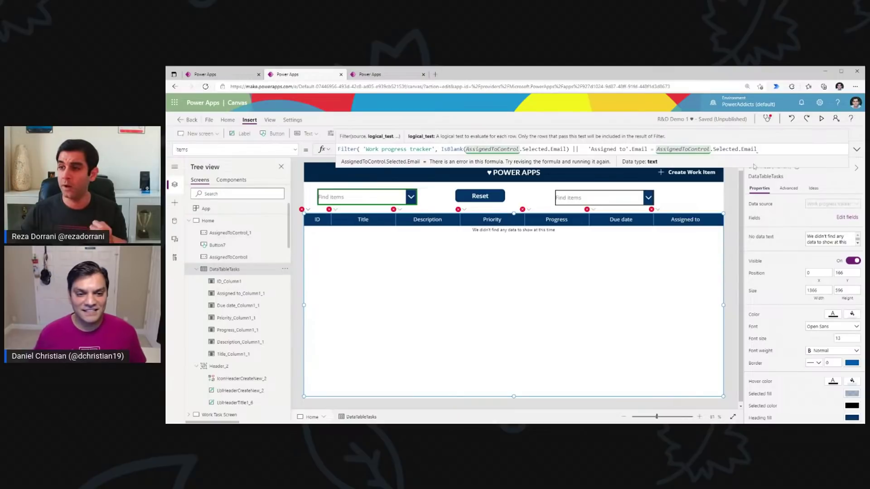
- Locate the Items formula error of DataTableTasks through the App checker and add the closing parenthesis to the Filter formula
click(767, 121)
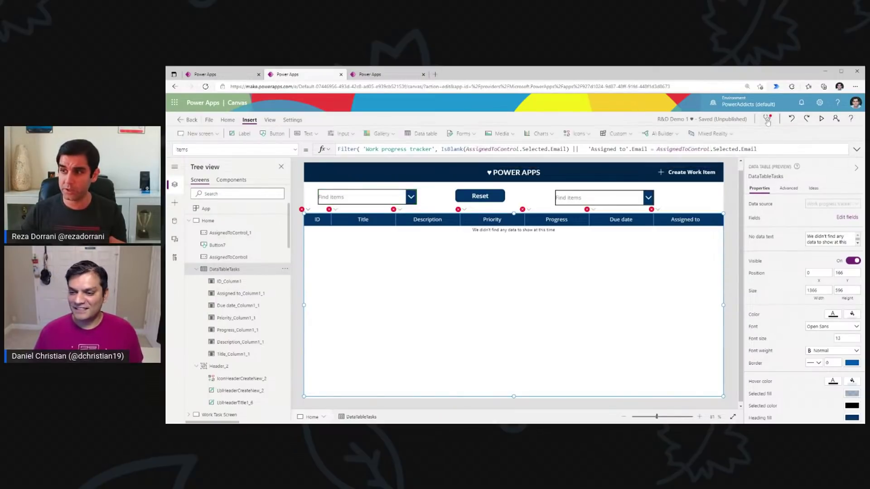
click(792, 210)
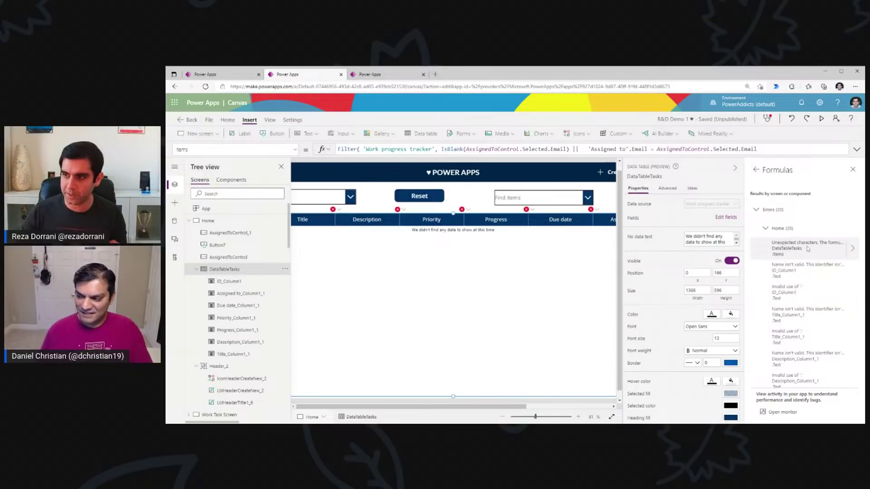
click(854, 251)
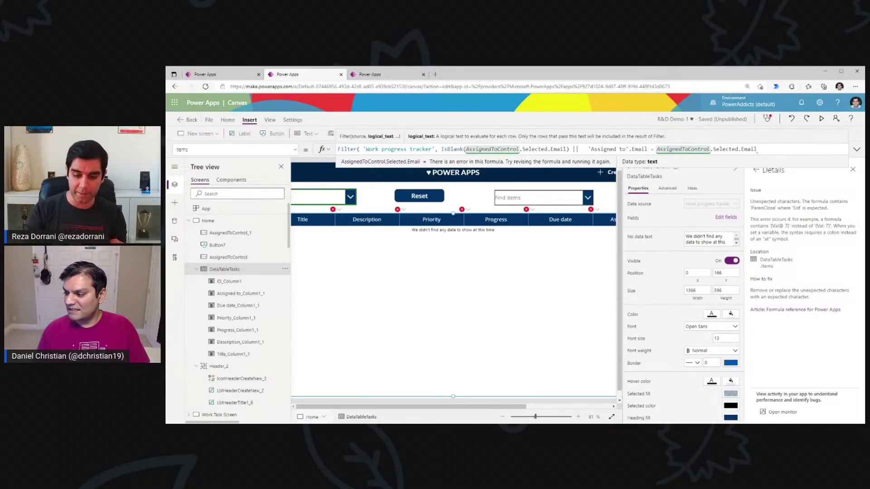
text())
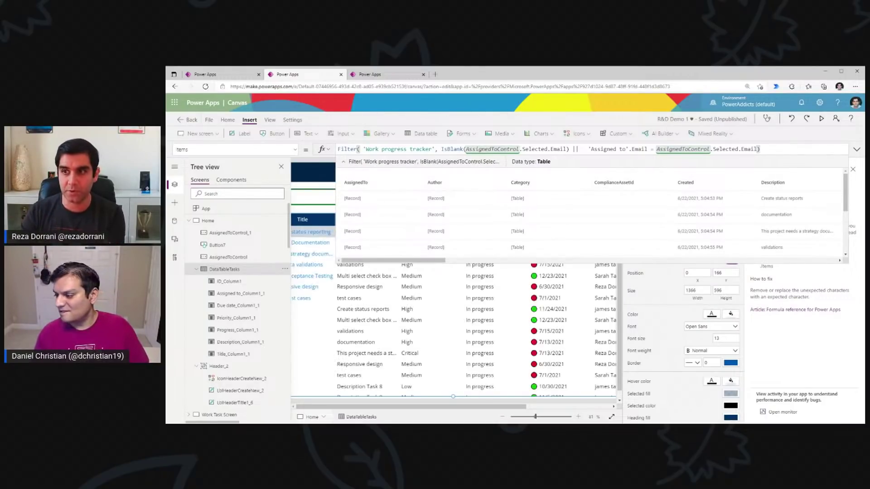
click(857, 149)
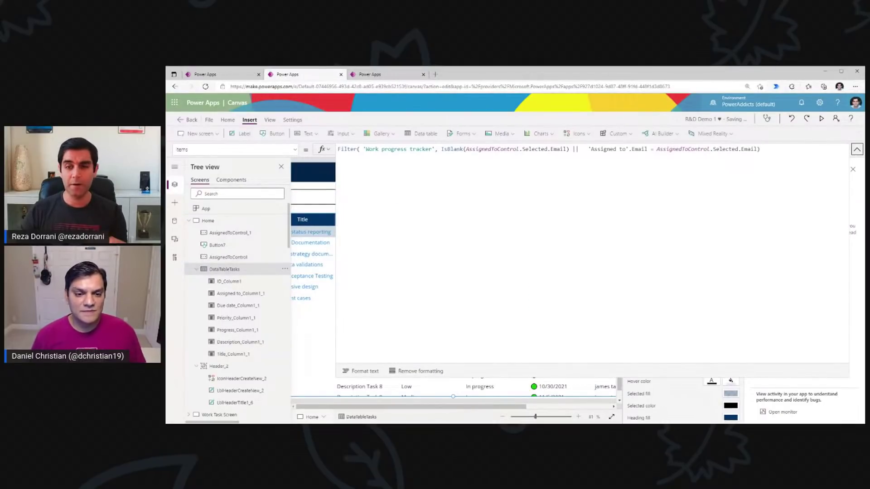
click(857, 149)
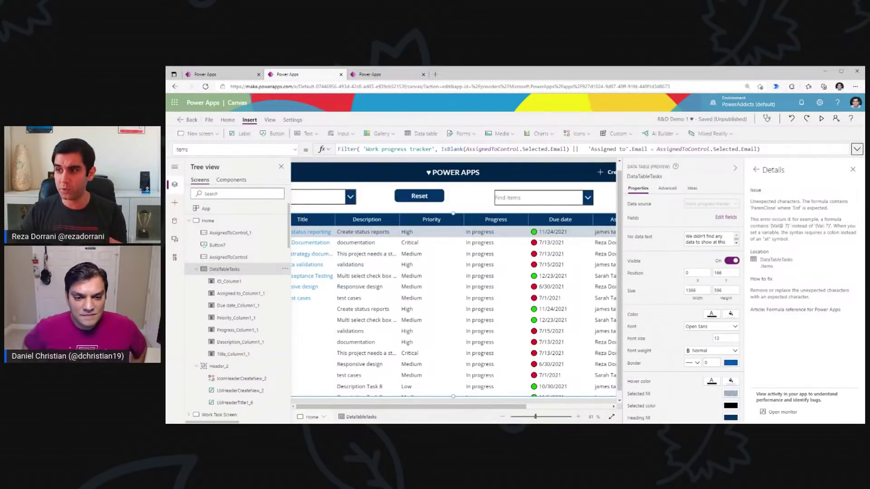
- Check the App checker for remaining formula errors and close it
click(767, 120)
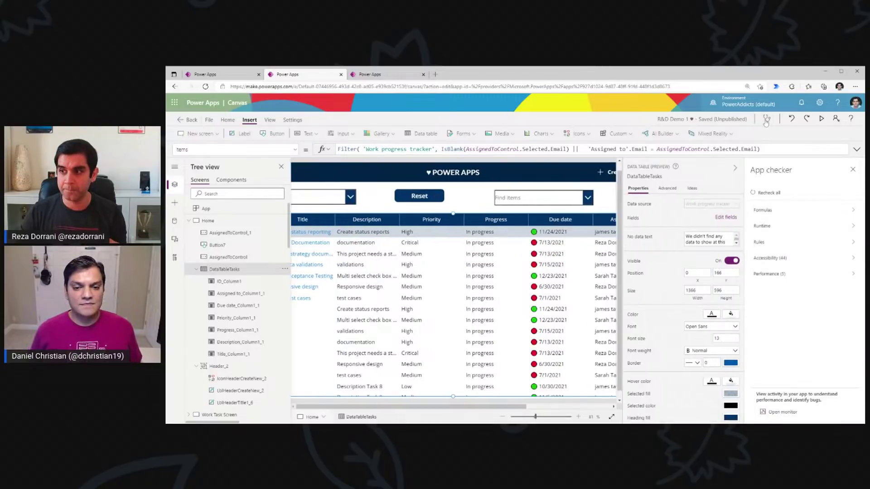
click(857, 149)
click(857, 149)
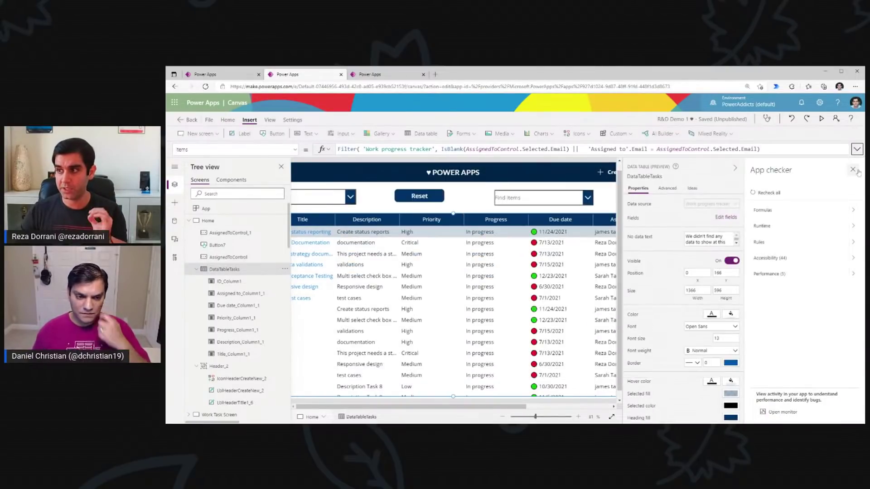
click(857, 171)
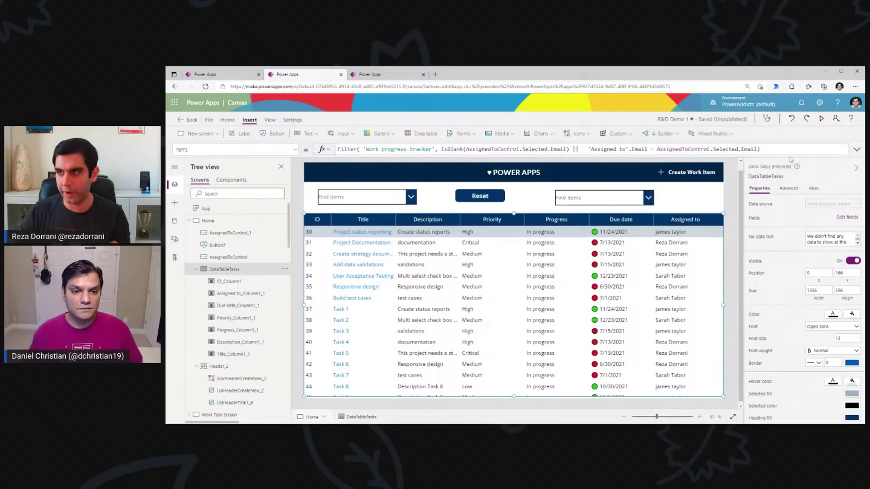
- Replace the filter condition in the Items formula of DataTableTasks with Priority.Value<>"Critical"
click(857, 149)
drag(441, 149, 757, 150)
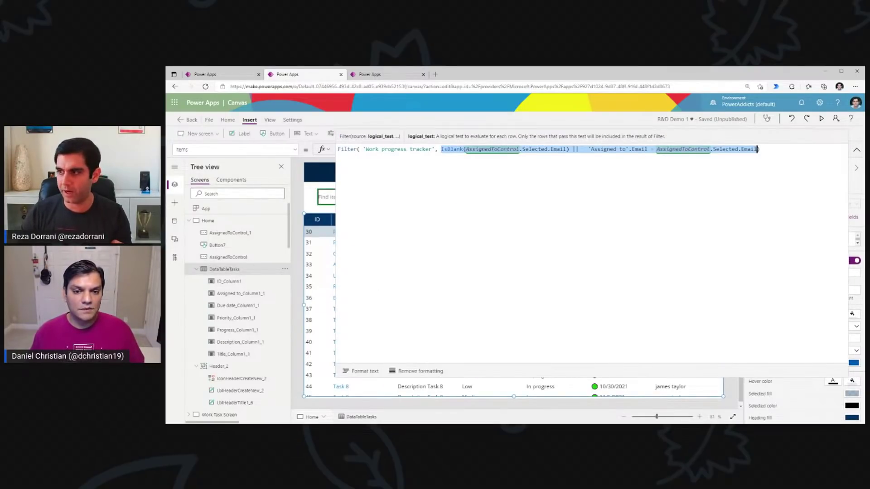
click(857, 149)
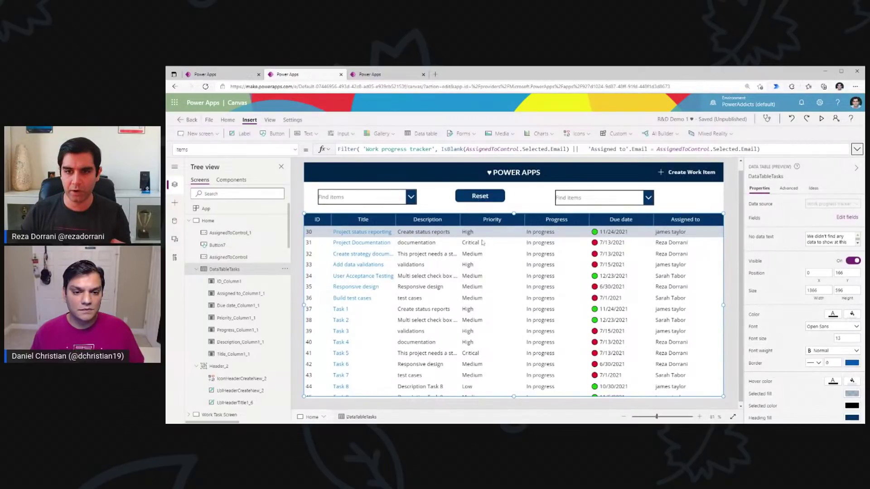
click(857, 149)
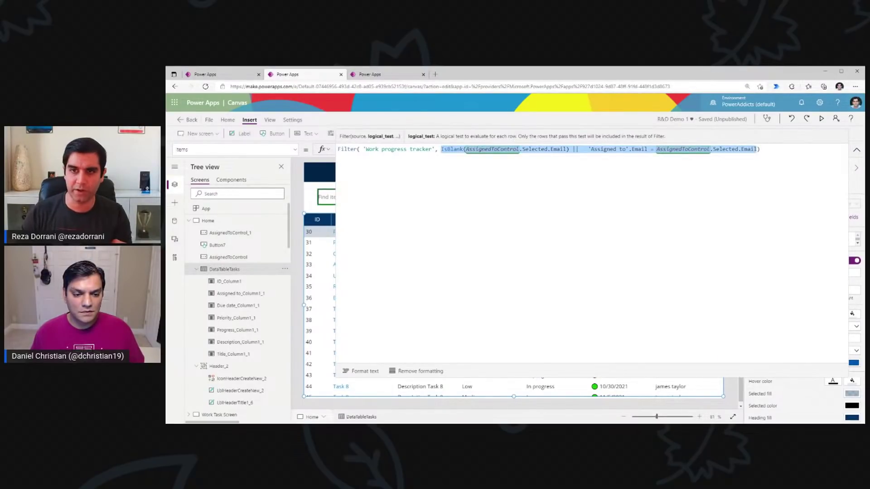
text(Priori)
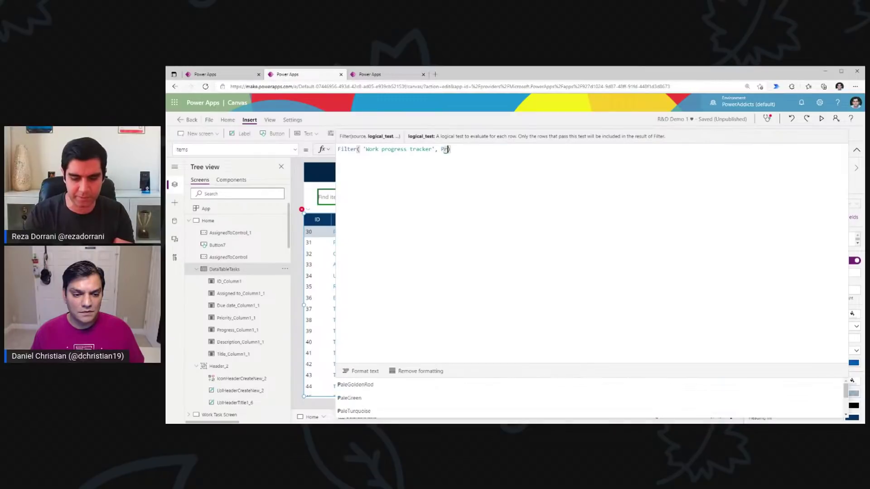
key(Tab)
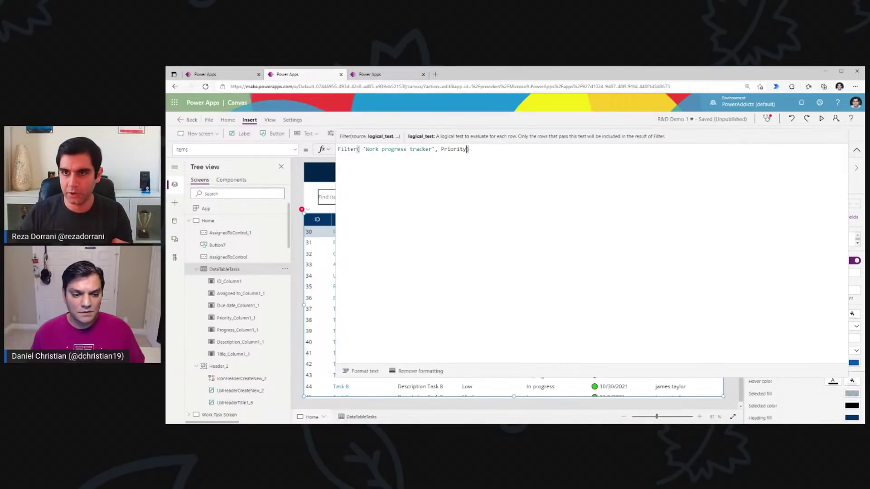
text(.va)
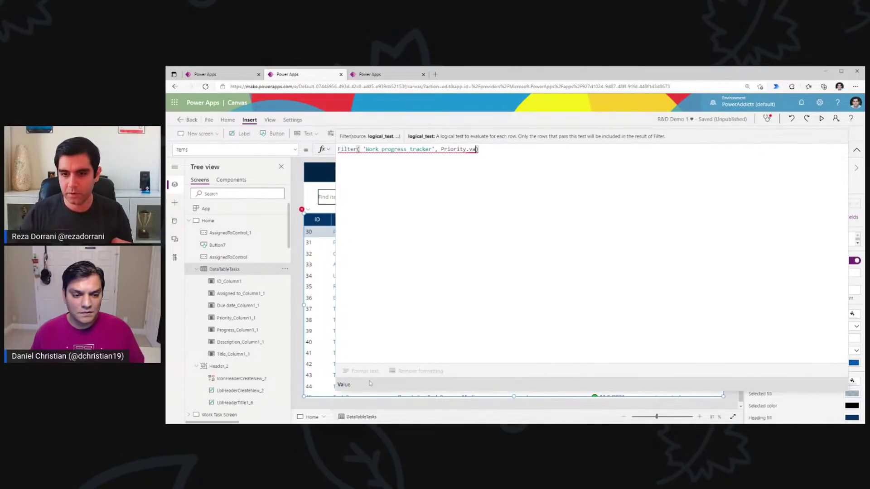
key(Tab)
text(<>"Critical")
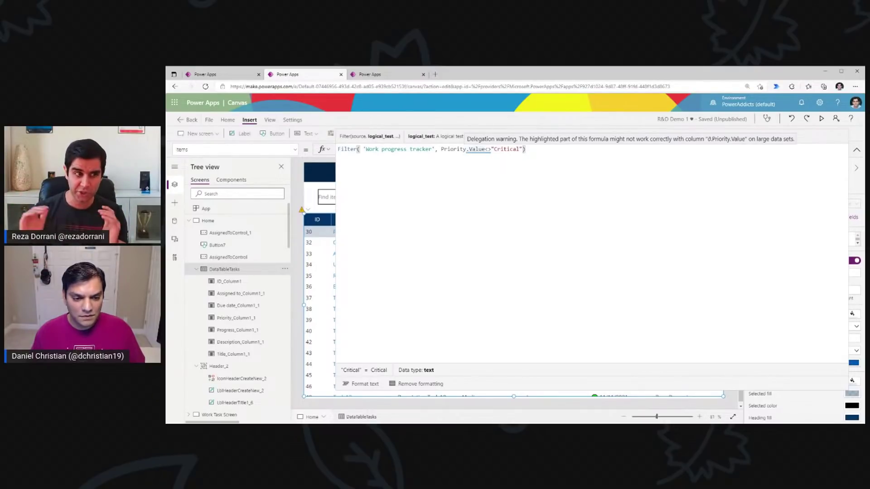
click(857, 150)
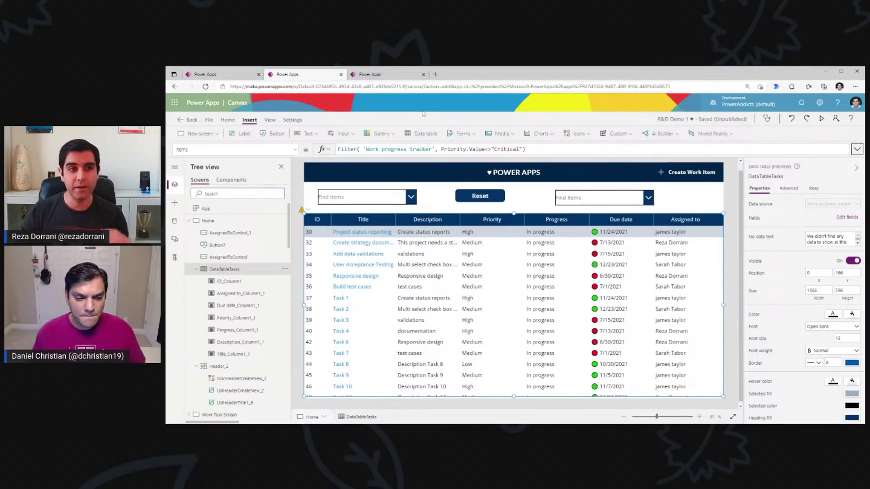
- Set the data row limit to 2000 in the app's general settings and close the settings
click(294, 121)
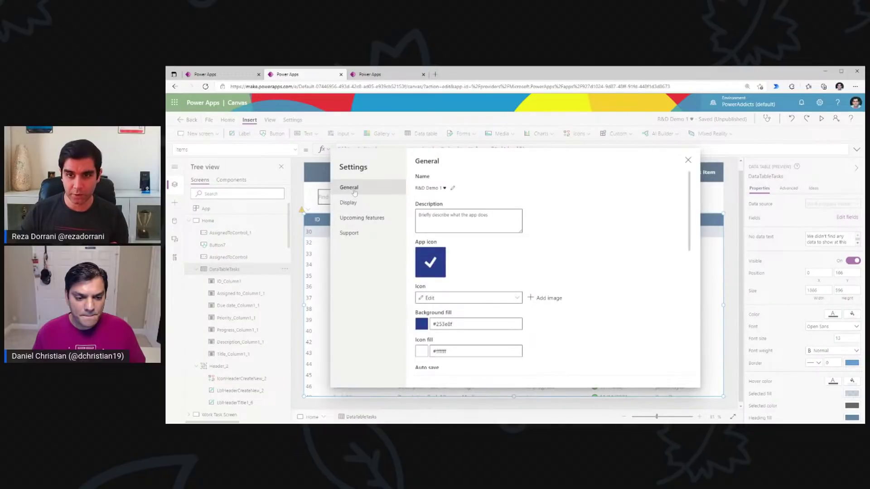
scroll(530, 281, down, 8)
scroll(454, 268, up, 2)
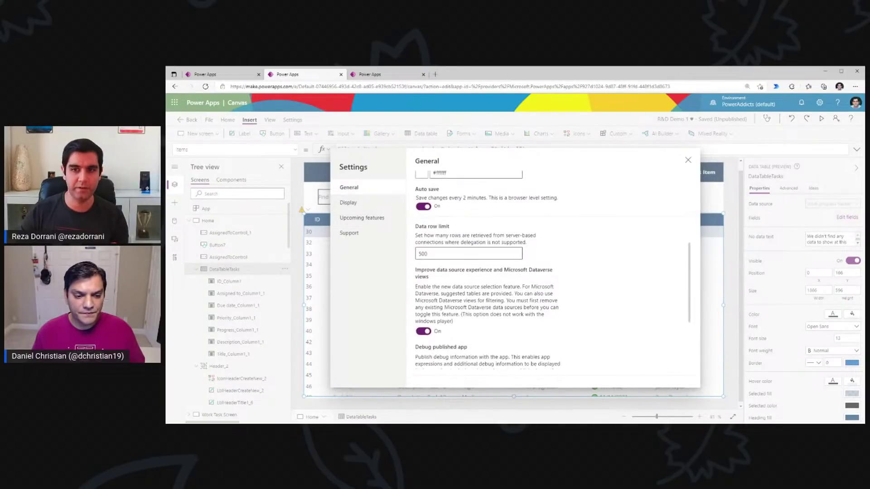
drag(431, 254, 410, 256)
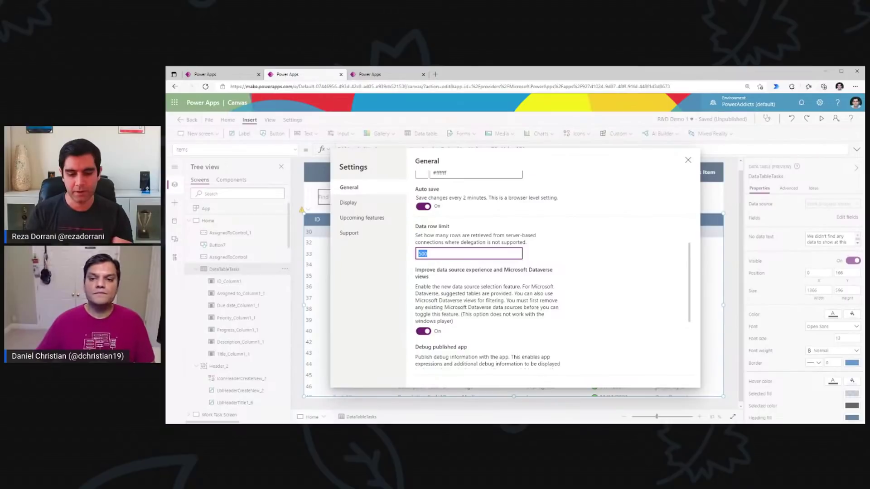
text(2000)
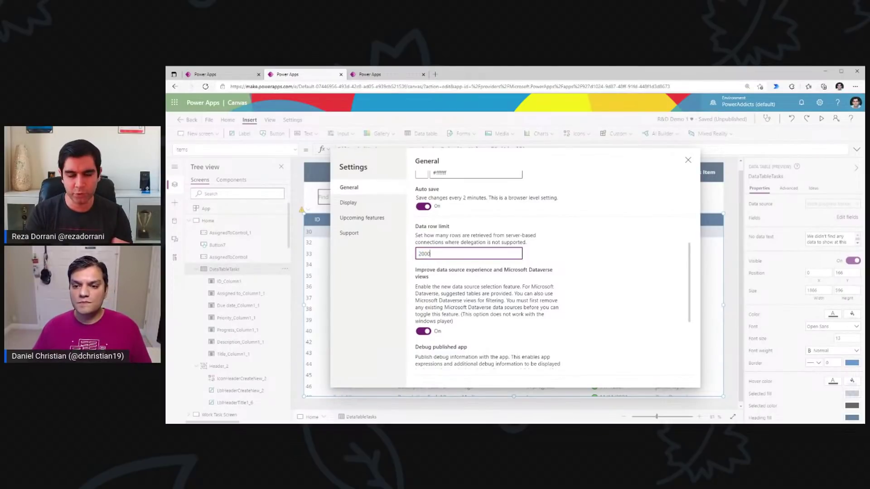
text(1)
key(BackSpace)
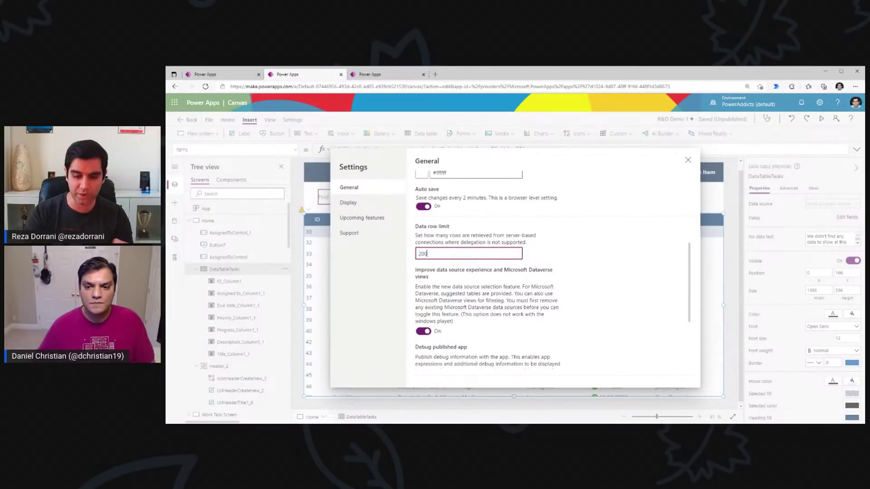
text(0)
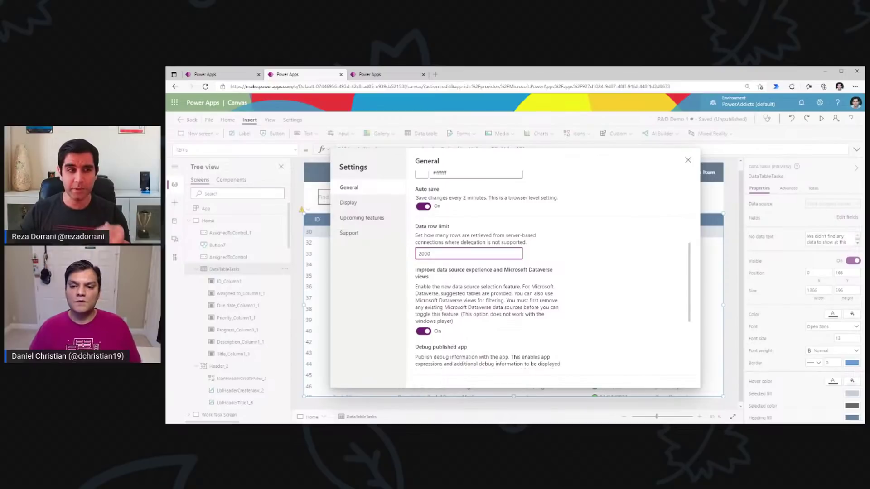
click(688, 160)
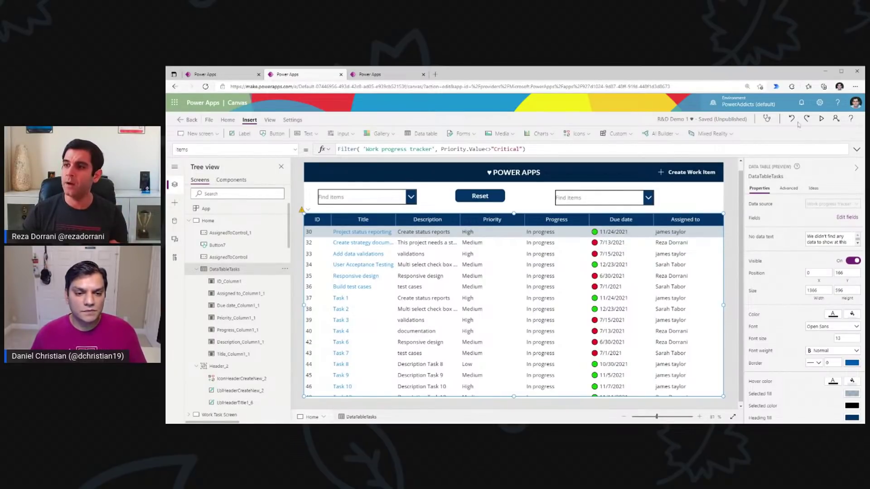
- Open the details of the first delegation warning for DataTableTasks in the App checker and highlight its Filter formula
click(769, 121)
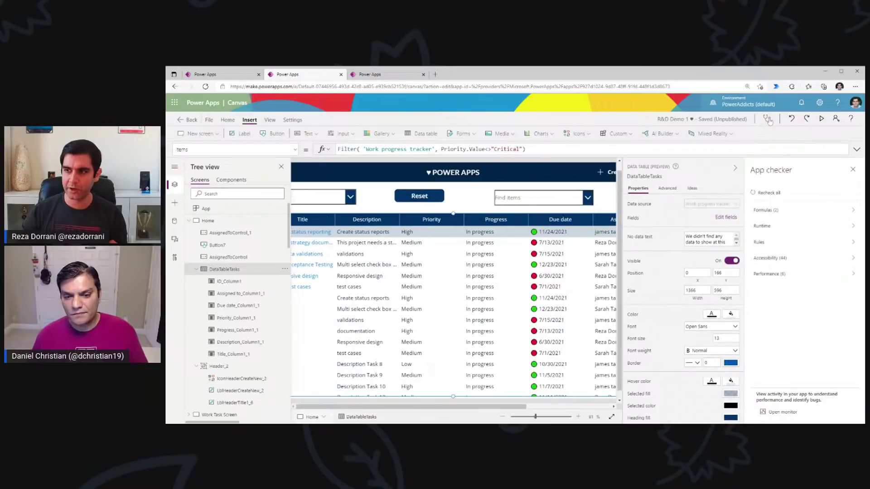
click(793, 210)
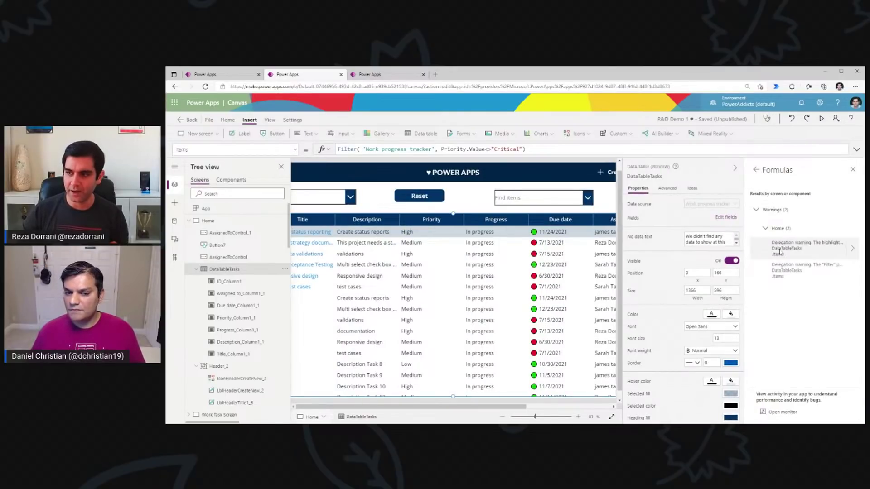
click(853, 253)
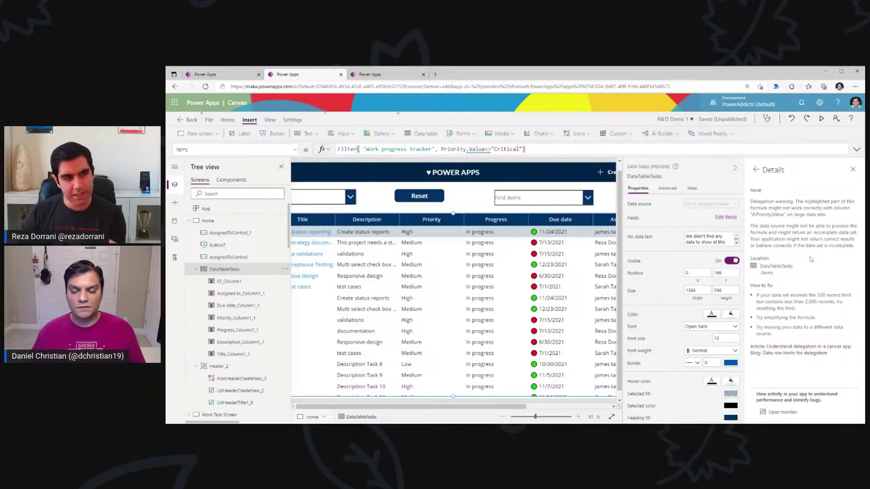
drag(526, 149, 350, 149)
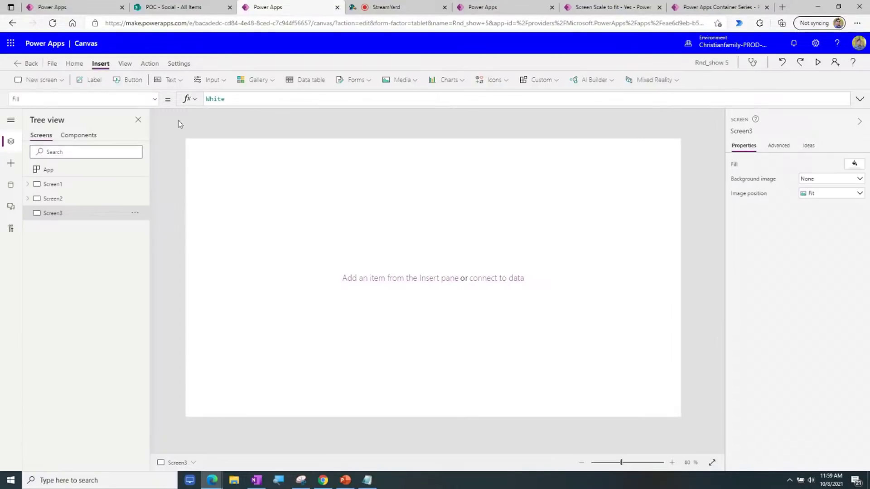
- View the general settings of the Rnd_show 5 app and close them
click(50, 64)
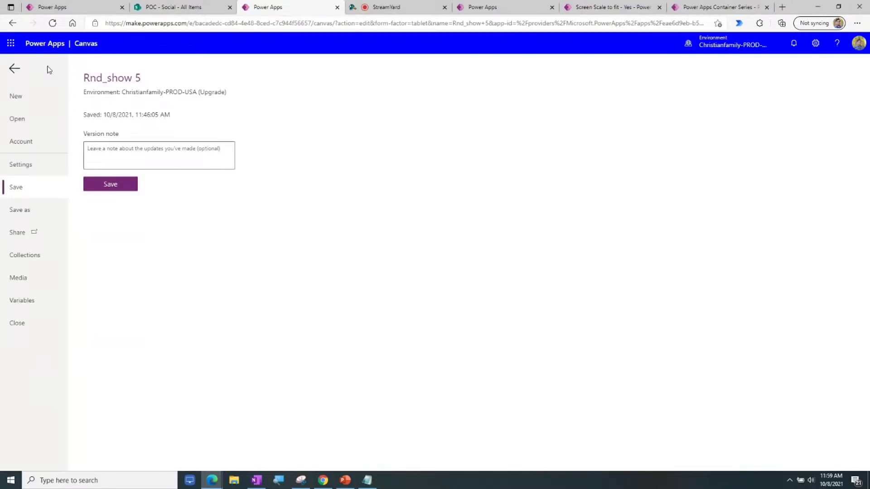
click(29, 170)
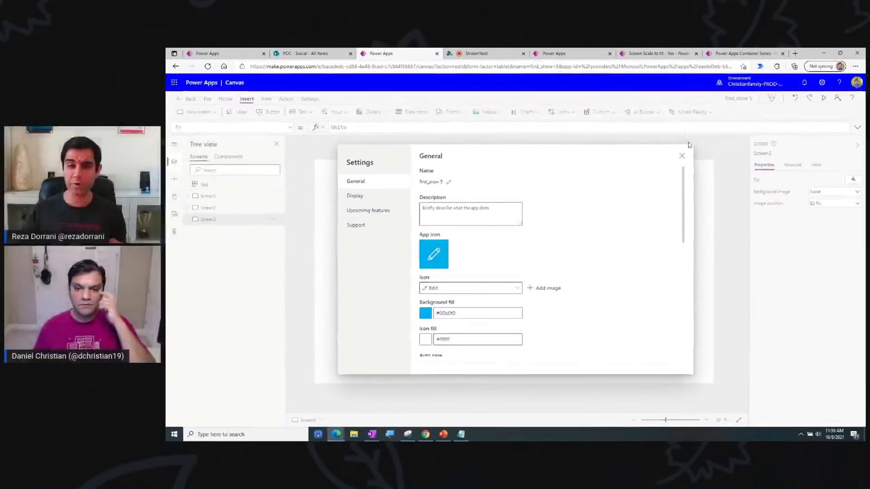
click(682, 157)
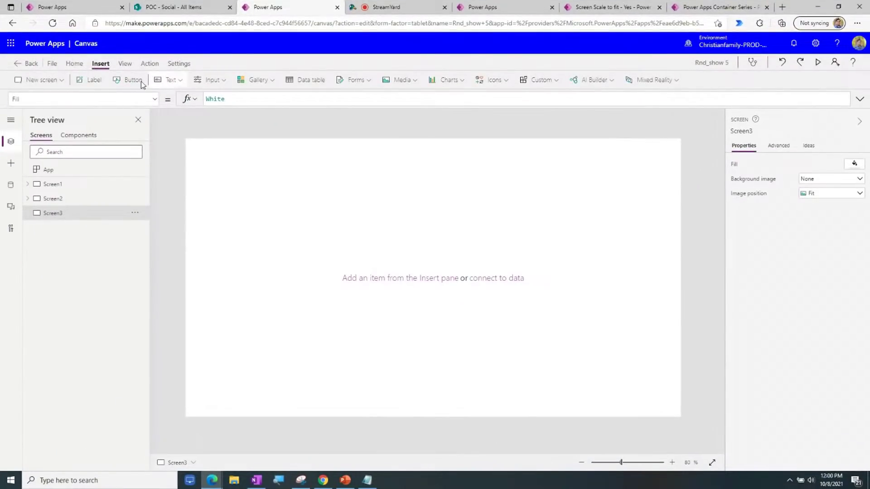
- Open the app's display settings and view the Orientation and Size options
click(53, 65)
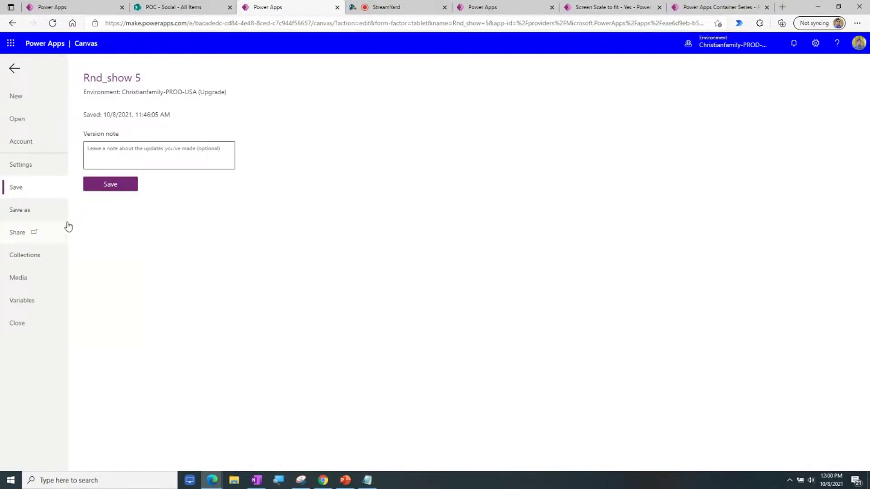
click(23, 164)
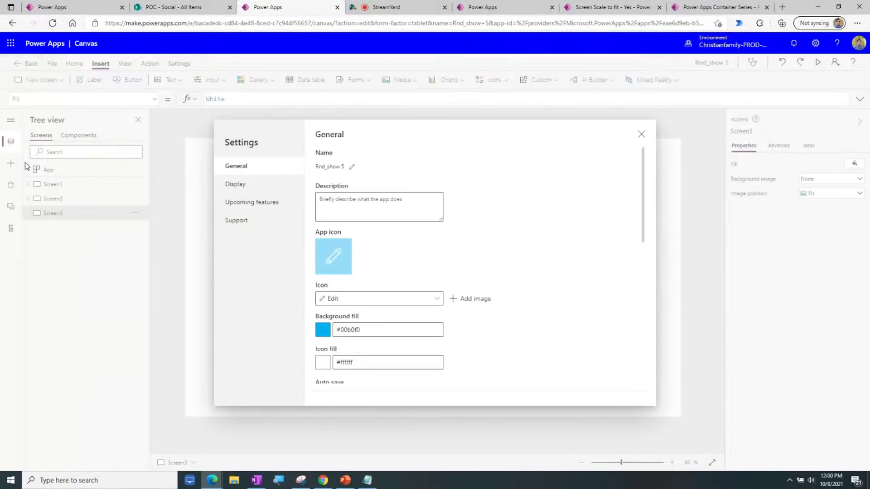
click(253, 186)
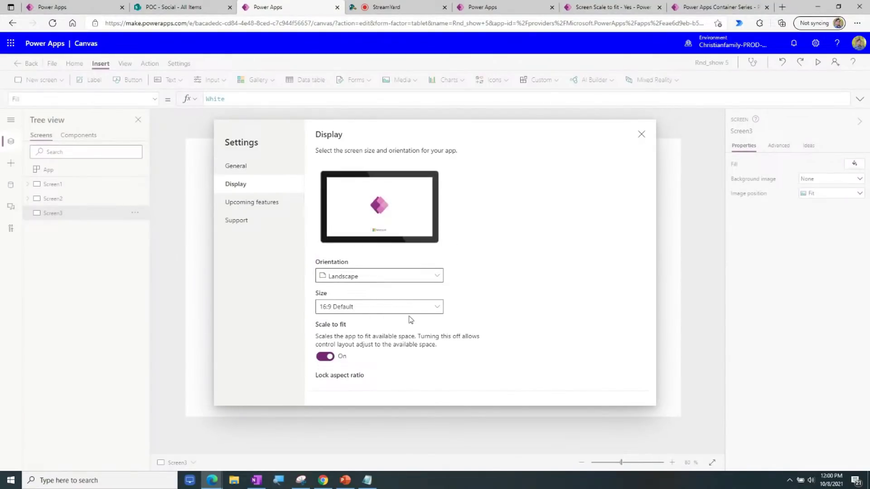
click(414, 280)
click(510, 291)
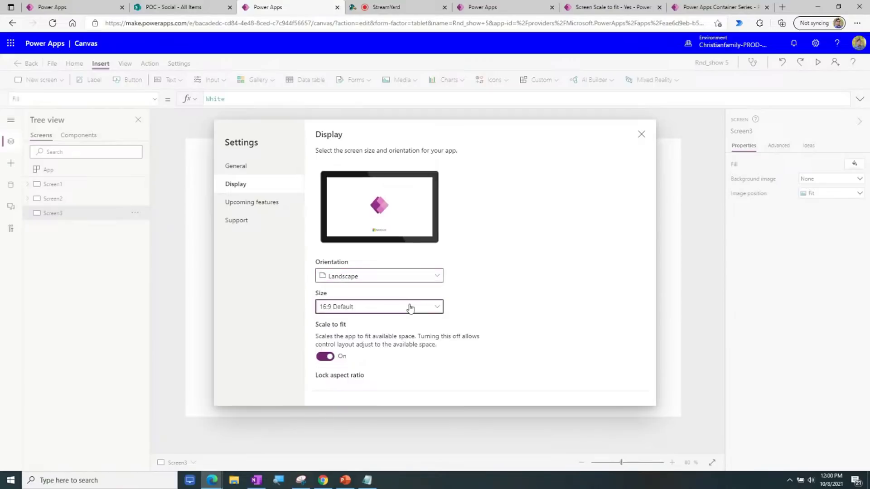
click(409, 307)
click(603, 302)
- Turn off Scale to fit in the app's display settings, review the lock options below it, and close the settings
scroll(603, 303, down, 1)
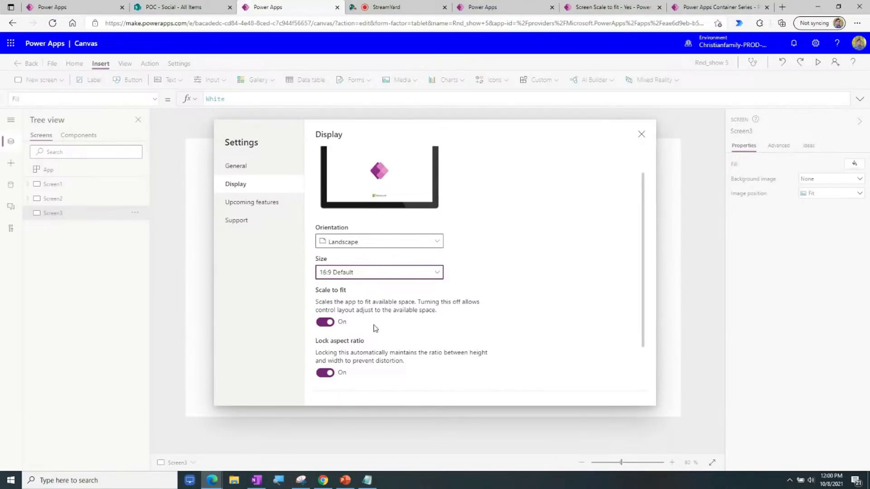
click(324, 322)
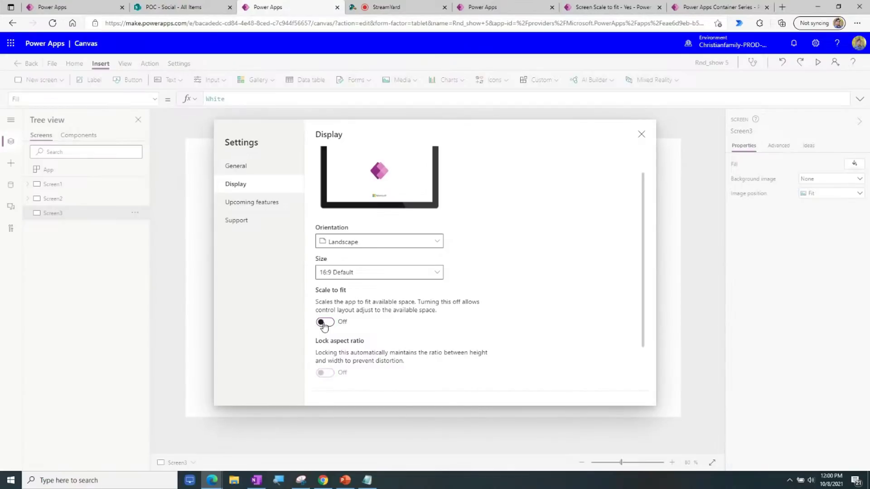
scroll(323, 376, down, 1)
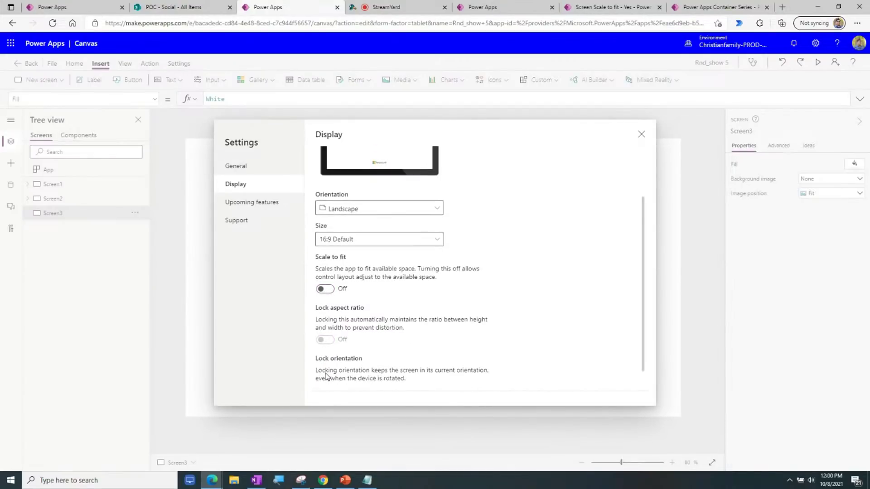
scroll(340, 328, down, 1)
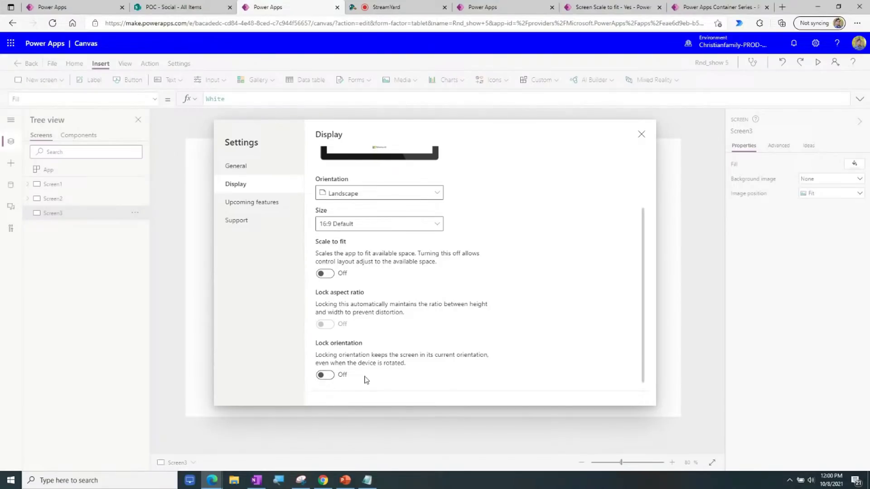
click(643, 136)
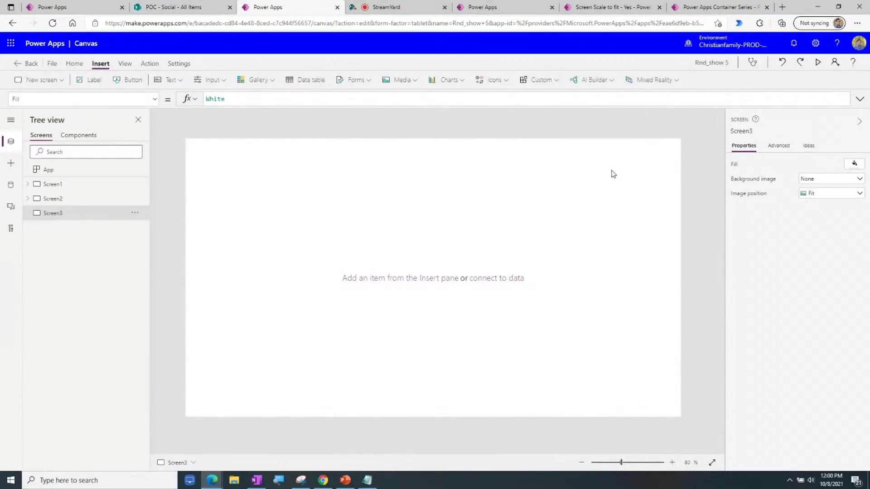
click(54, 80)
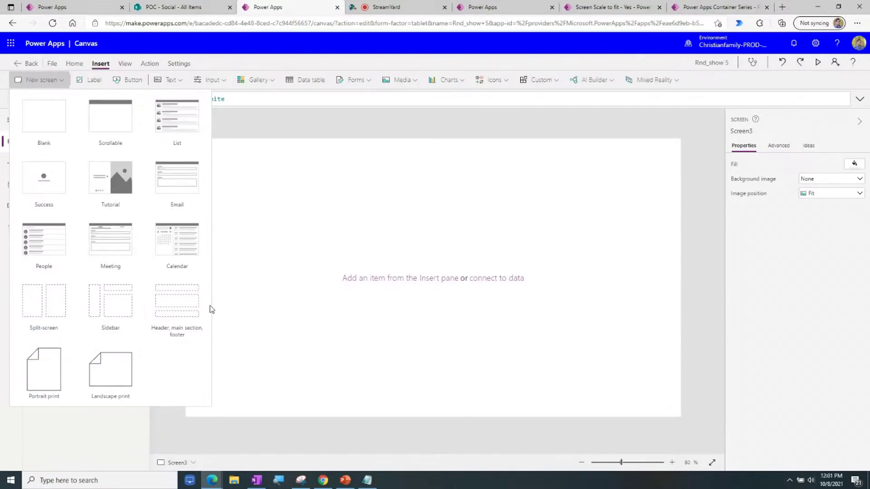
click(286, 310)
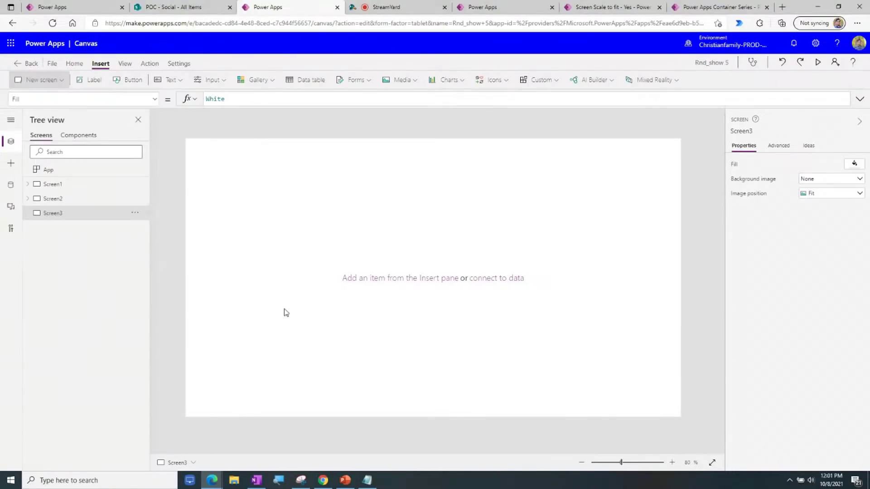
- Insert a plain Container from the layout controls onto Screen3
click(11, 164)
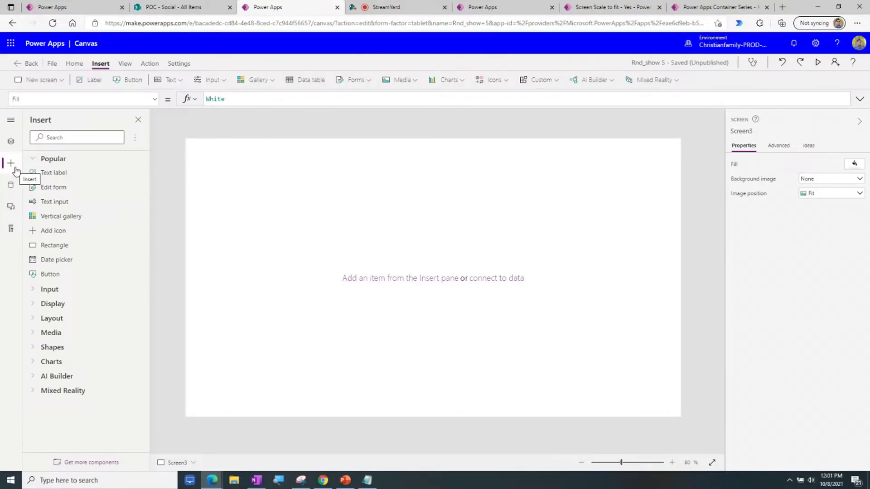
click(34, 320)
scroll(34, 319, down, 2)
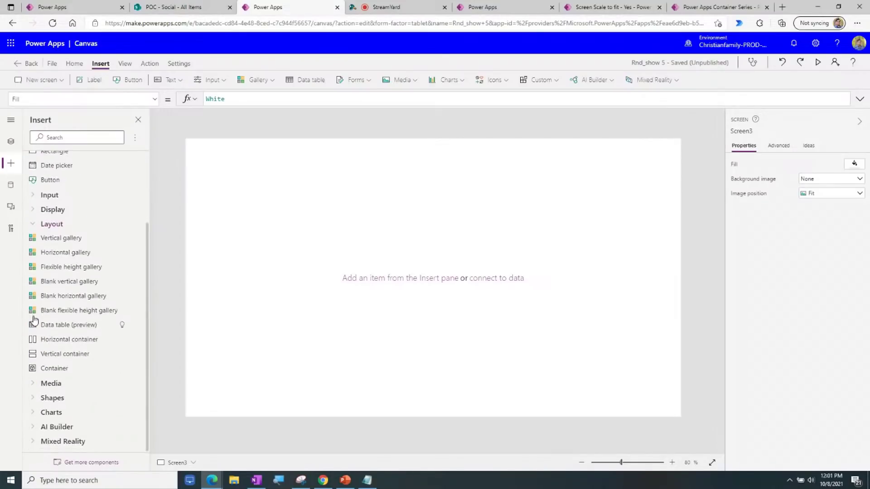
click(43, 374)
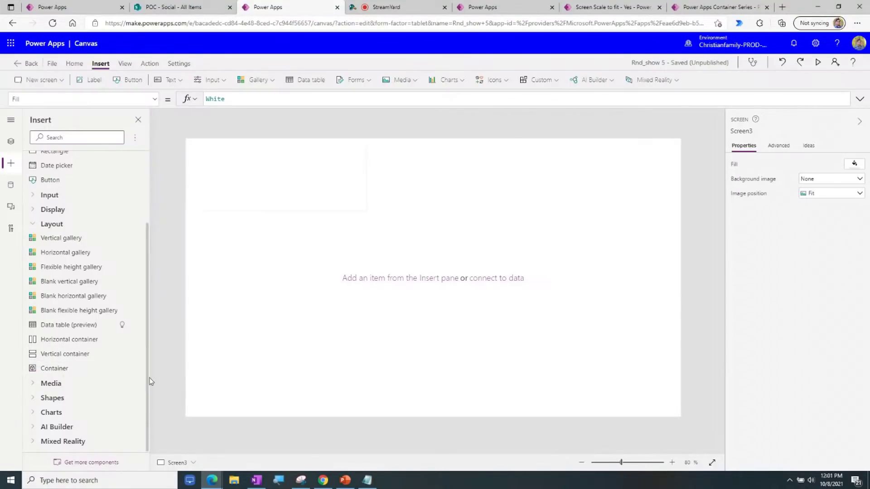
- Position the container at the screen's upper-left corner by setting its X and Y to 0
click(155, 99)
scroll(77, 247, down, 3)
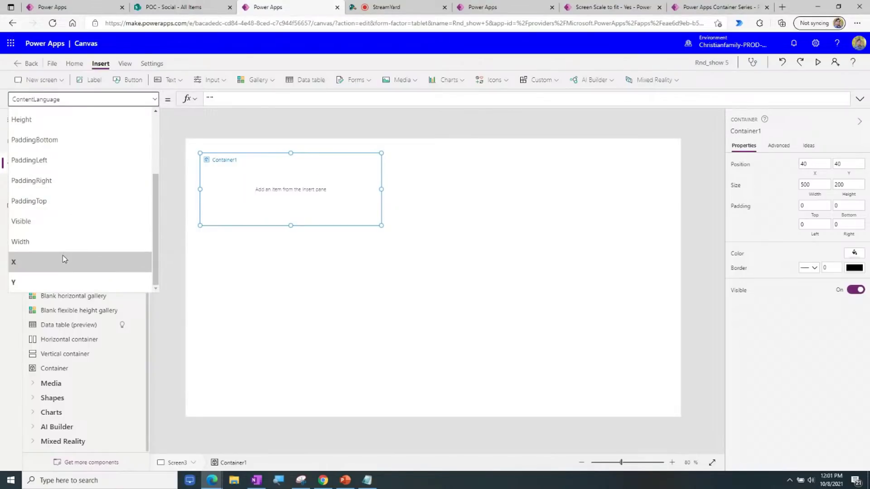
click(62, 254)
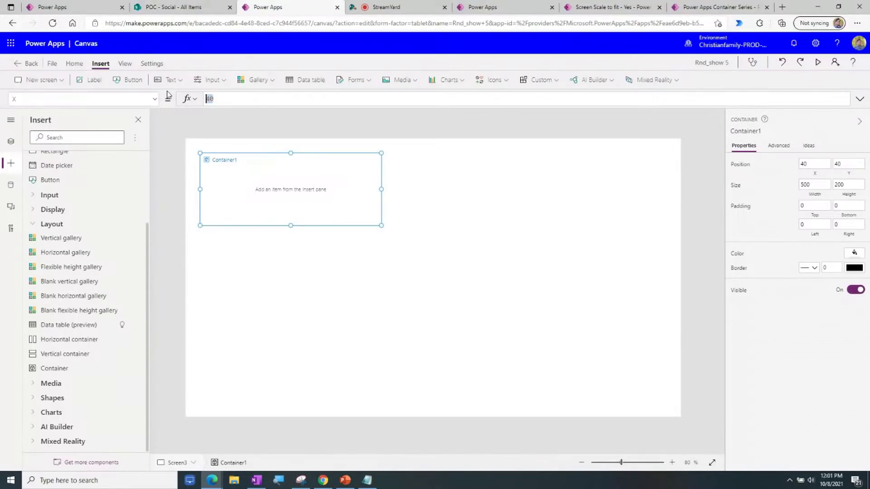
click(210, 99)
key(shift+Return)
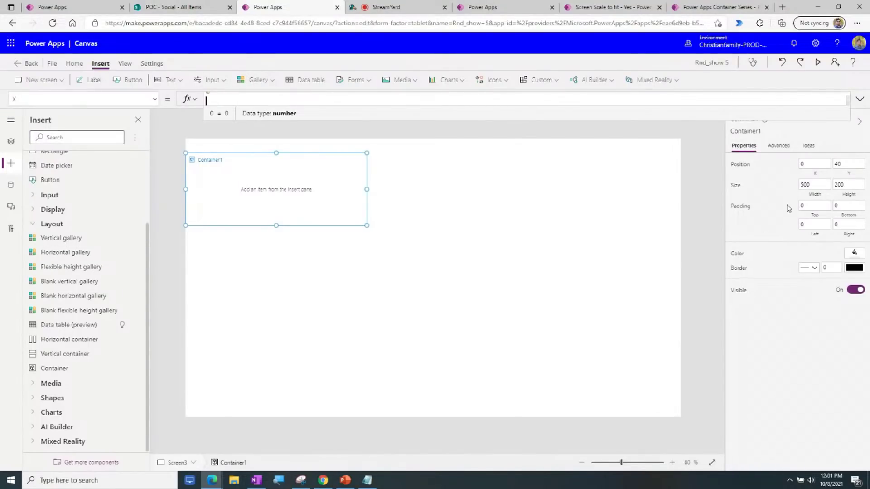
click(835, 168)
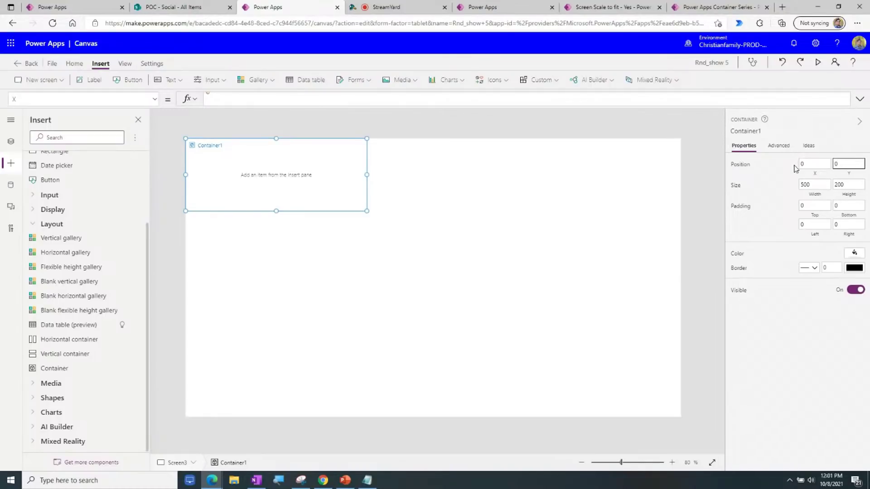
- Set the container's Width property to the formula App.Width
click(804, 186)
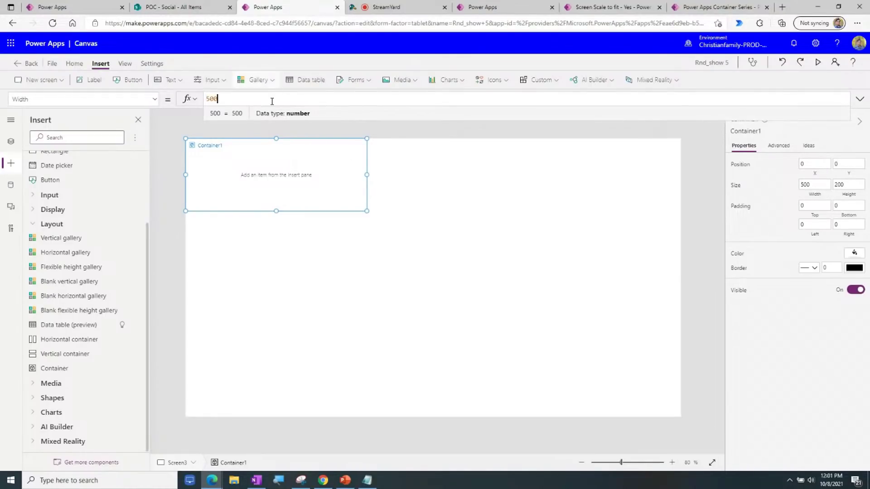
drag(272, 101, 192, 105)
text(App.)
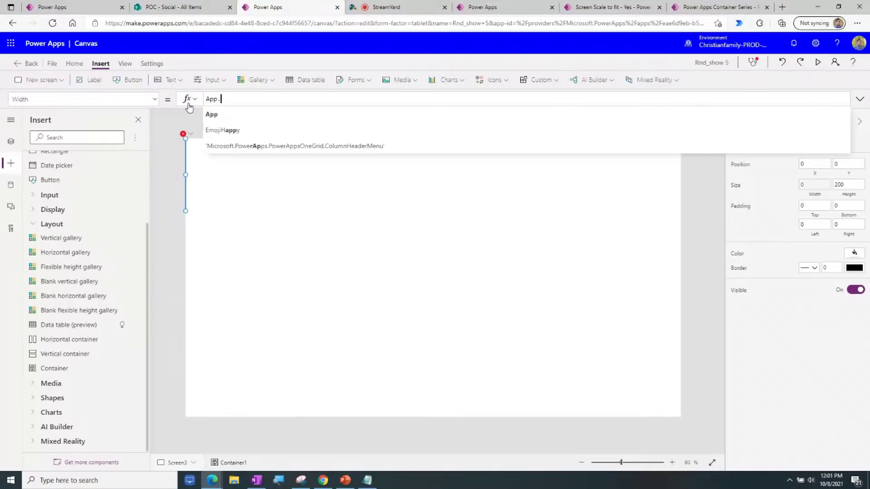
key(Down)
key(Down)
key(Down)
key(Down)
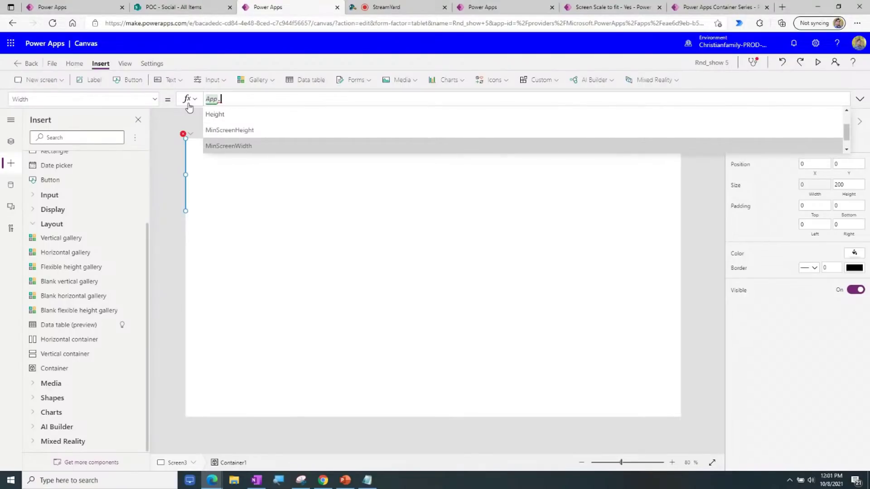
key(Down)
key(Tab)
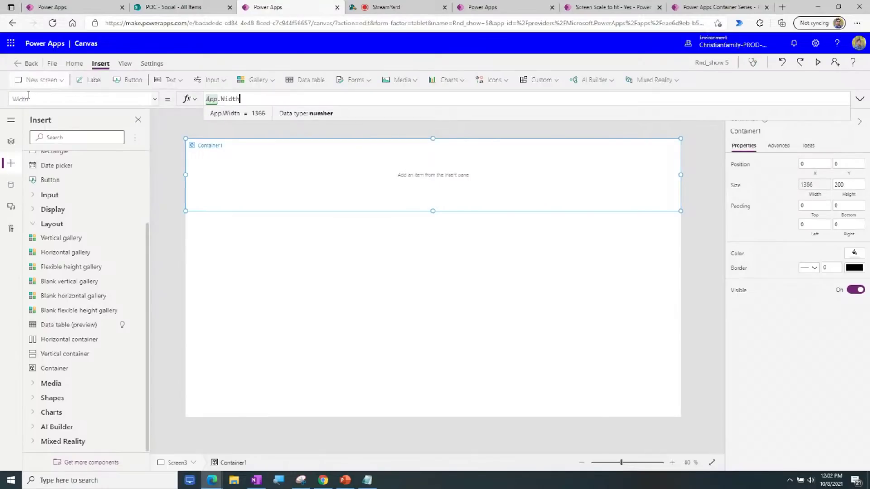
- Set the container's Height property to the formula App.Height
click(846, 186)
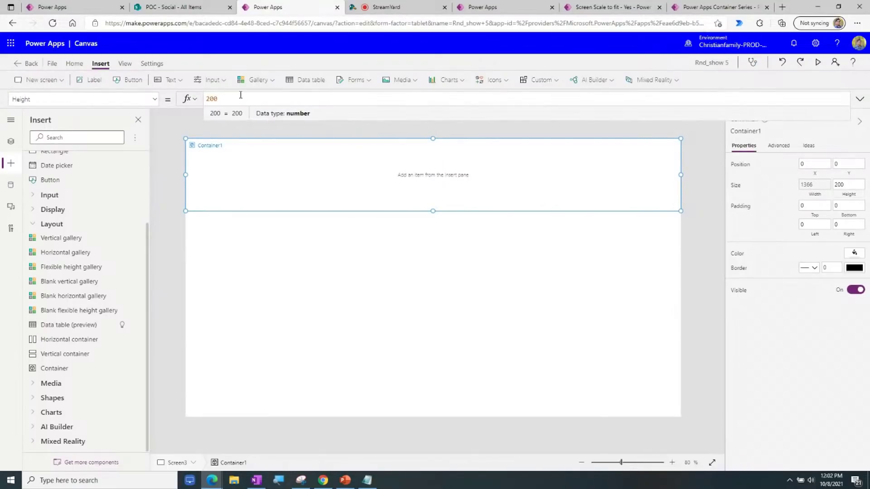
drag(233, 96, 168, 104)
text(app)
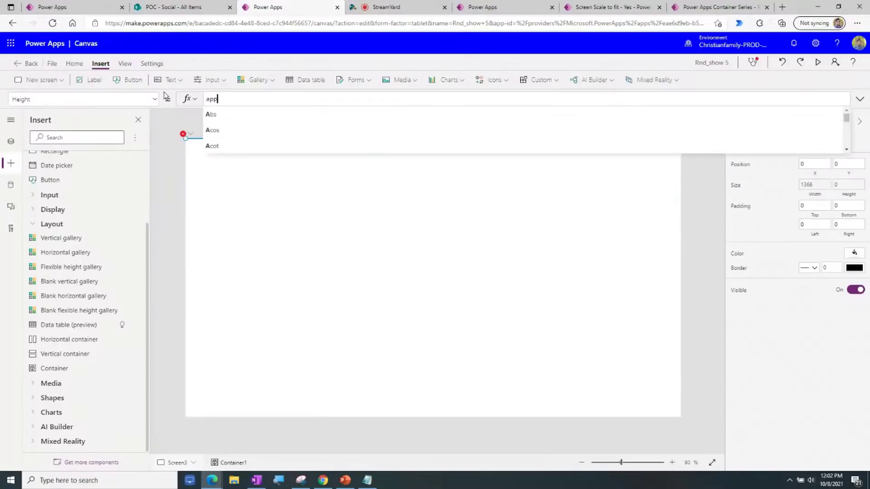
text(.he)
key(Tab)
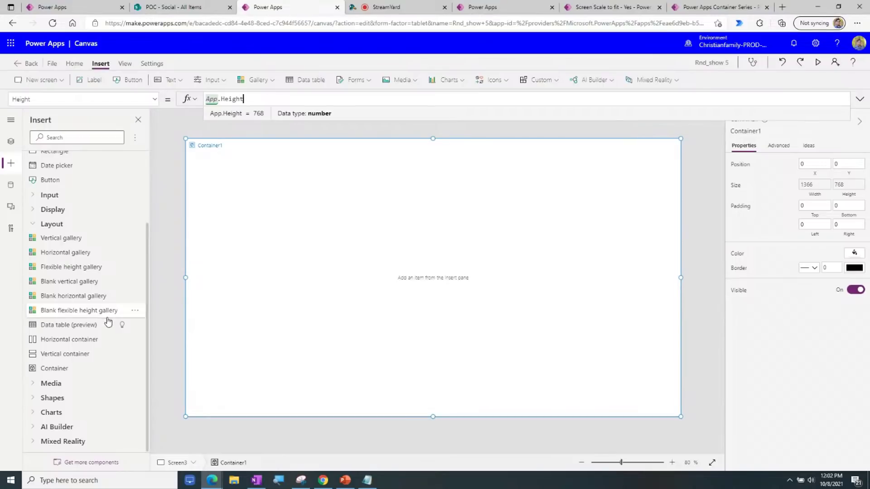
- Insert a horizontal container inside the full-screen container on Screen3
click(89, 344)
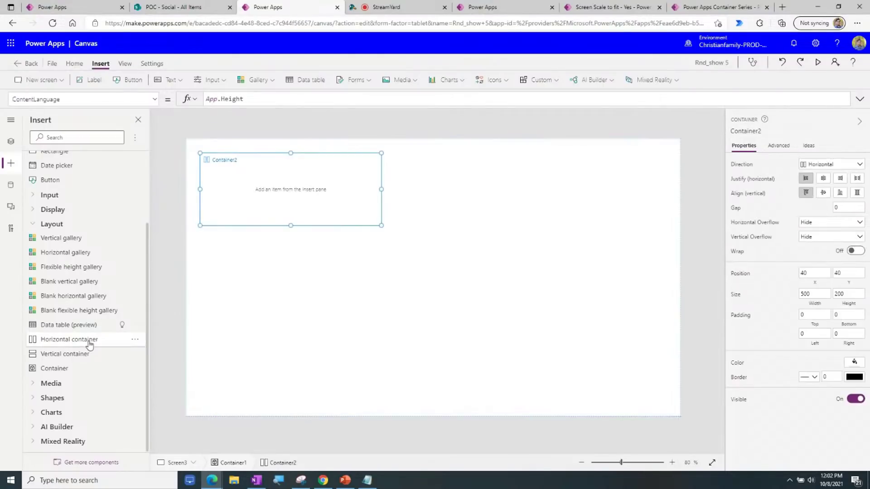